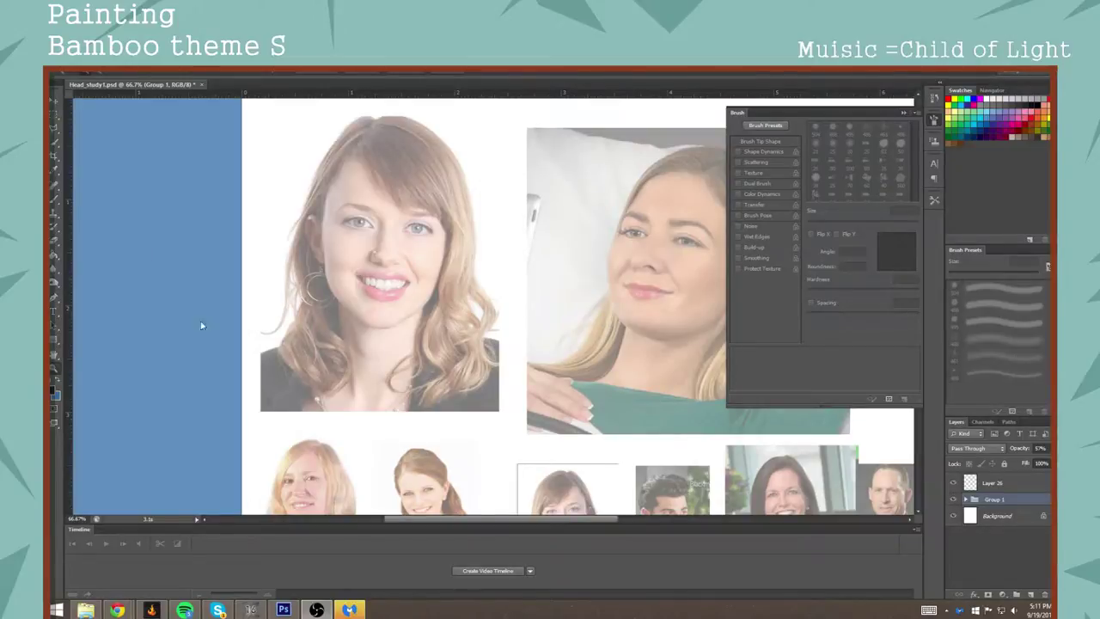
Step: Make Layer 26 the active layer and switch to the Brush tool
{"action": "mouse_move", "coordinate": [391, 216]}
{"action": "left_mouse_down"}
{"action": "mouse_move", "coordinate": [467, 270]}
{"action": "mouse_move", "coordinate": [391, 216]}
{"action": "left_mouse_up"}
{"action": "left_click", "coordinate": [458, 276], "text": "alt"}
{"action": "left_click", "coordinate": [459, 279], "text": "alt"}
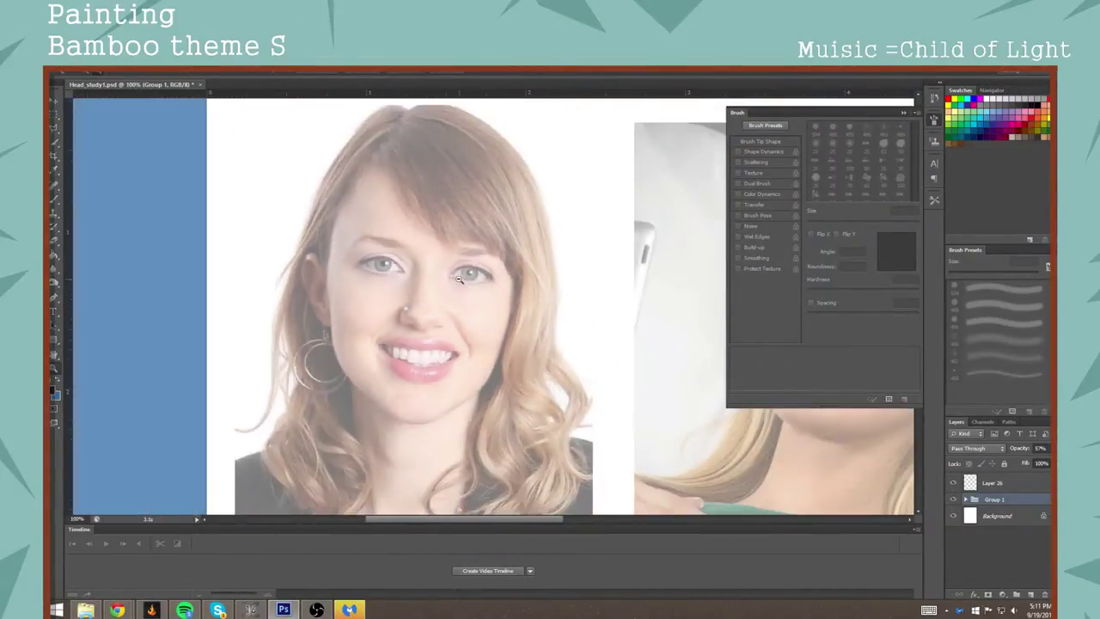
{"action": "left_click", "coordinate": [459, 279], "text": "alt"}
{"action": "left_click", "coordinate": [460, 278]}
{"action": "left_click", "coordinate": [459, 278], "text": "alt"}
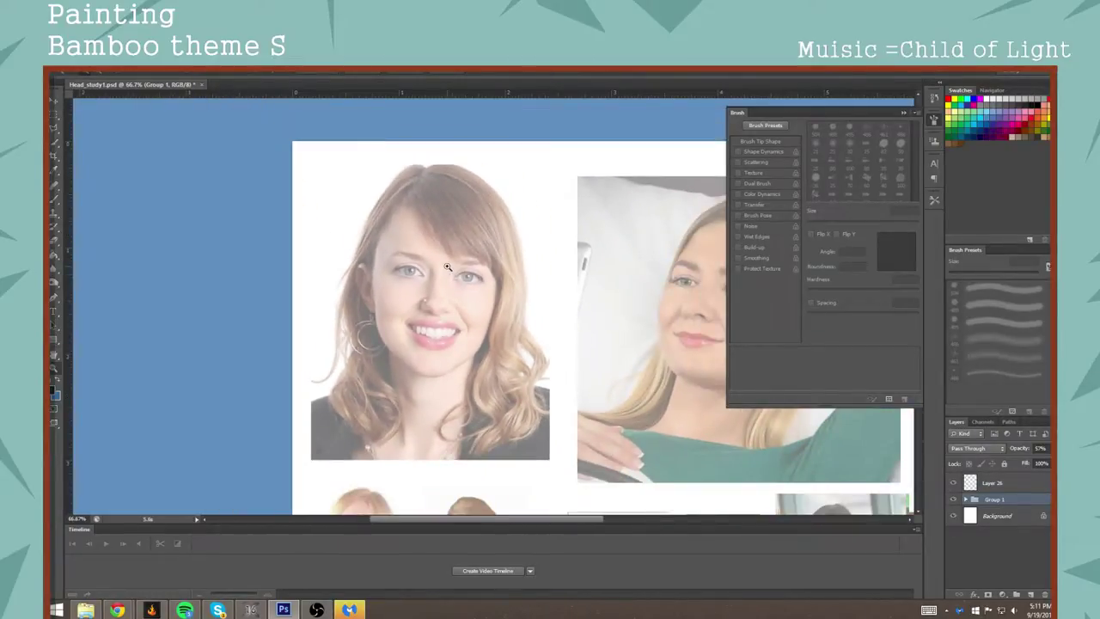
{"action": "left_click", "coordinate": [990, 484]}
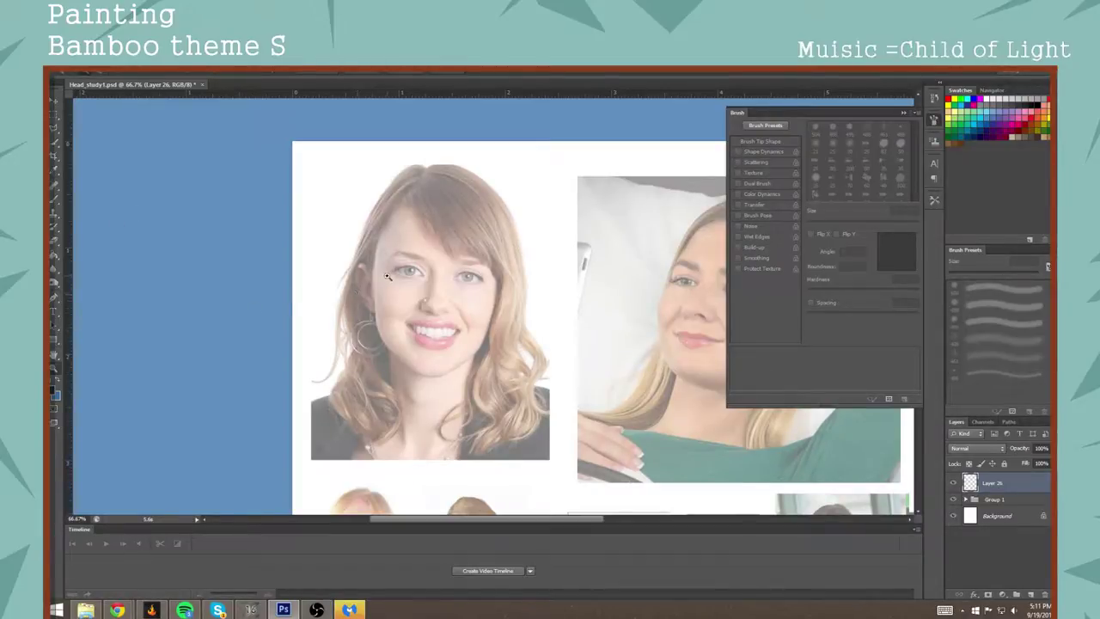
{"action": "key", "text": "b"}
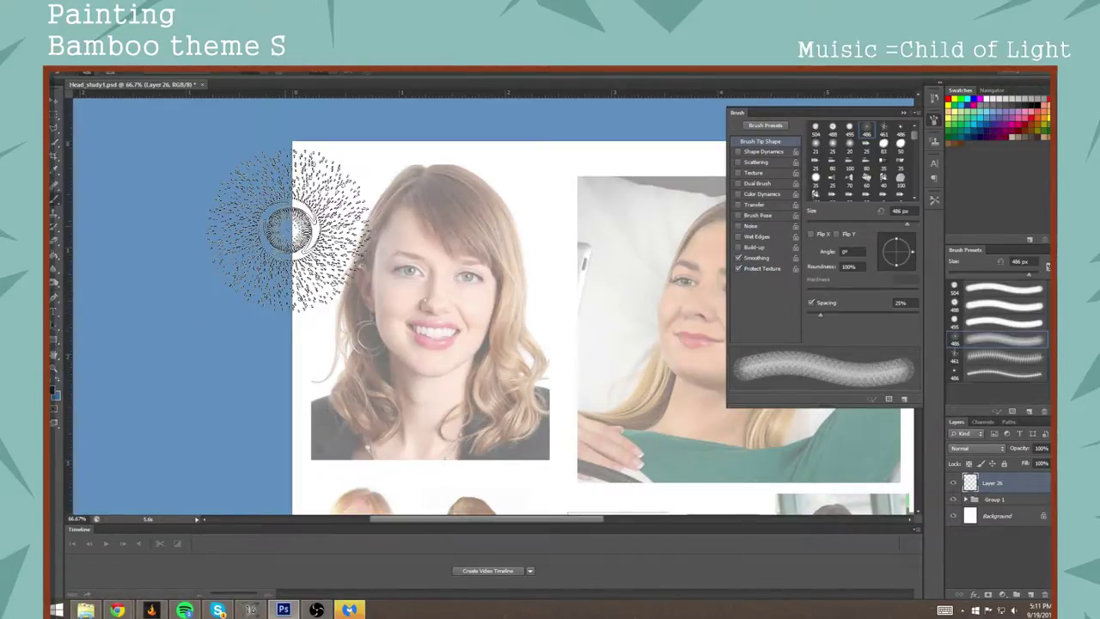
Step: Replace the current brushes with another saved brush set and pick one of its 100 px symbol tips
{"action": "left_click", "coordinate": [97, 72]}
{"action": "left_click", "coordinate": [489, 88]}
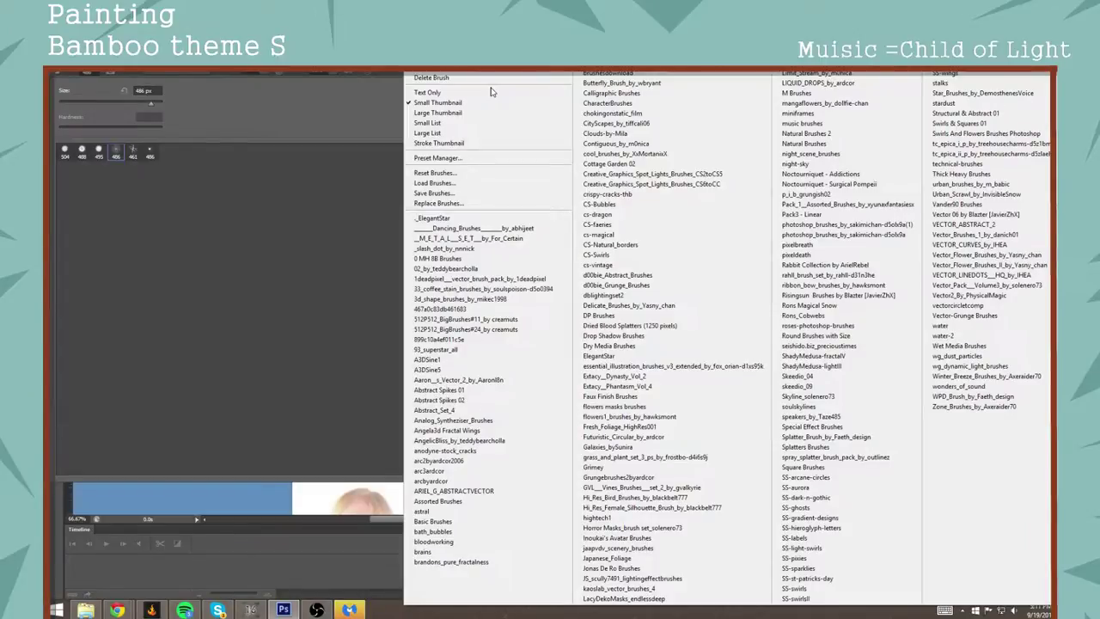
{"action": "left_click", "coordinate": [477, 344]}
{"action": "left_click", "coordinate": [514, 256]}
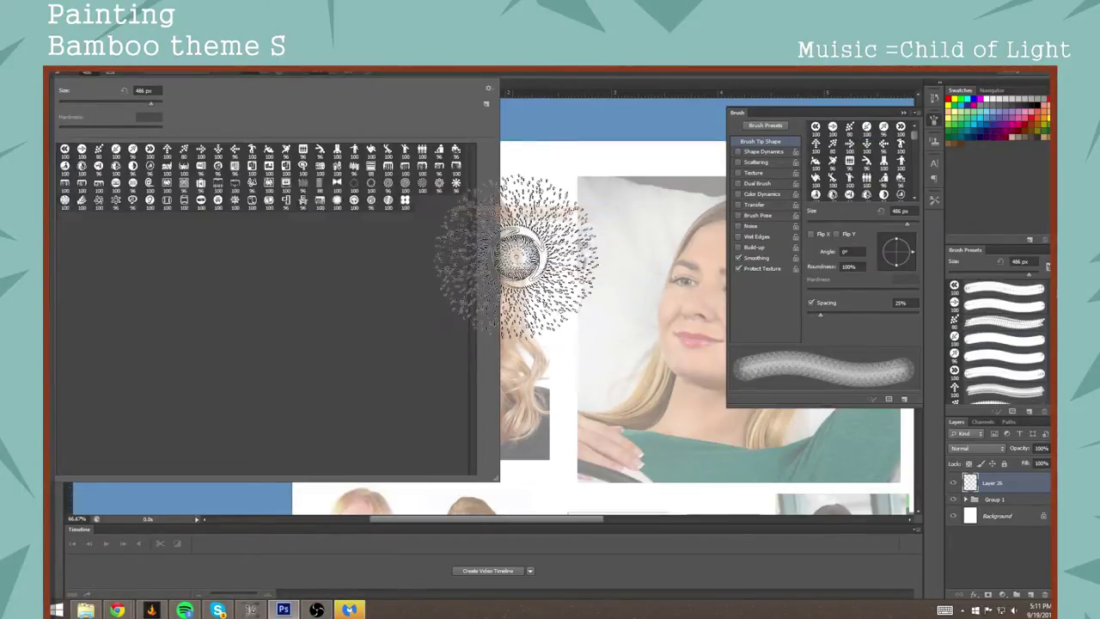
{"action": "left_click", "coordinate": [167, 200]}
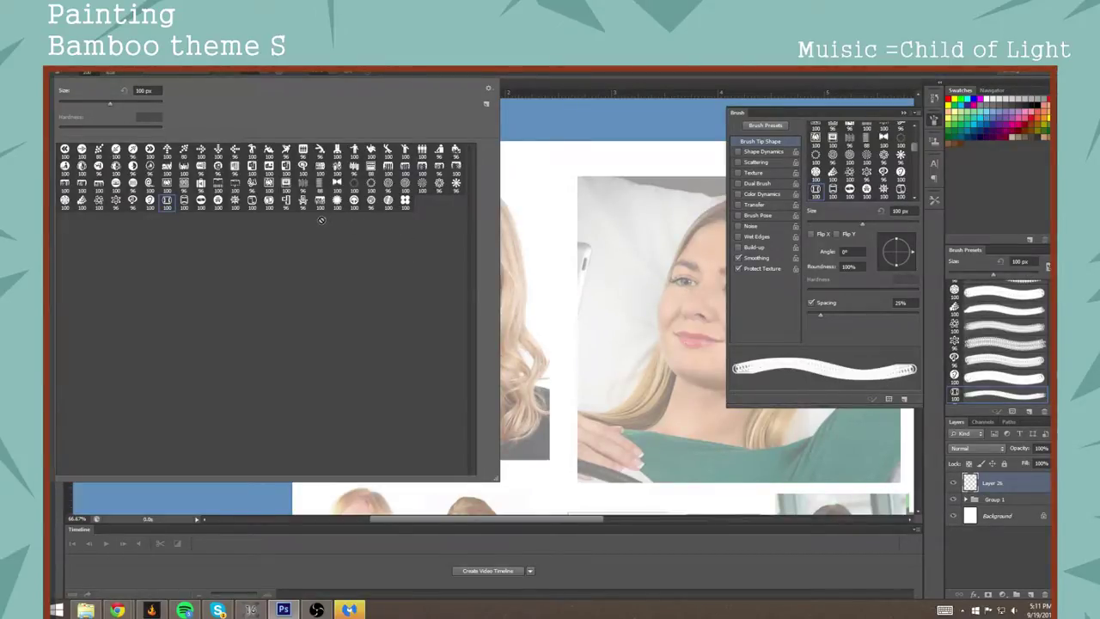
Step: Replace the current brushes with the Zone_Brushes_by_Axeraider70 set and pick its 400 px jagged tip
{"action": "left_click", "coordinate": [486, 103]}
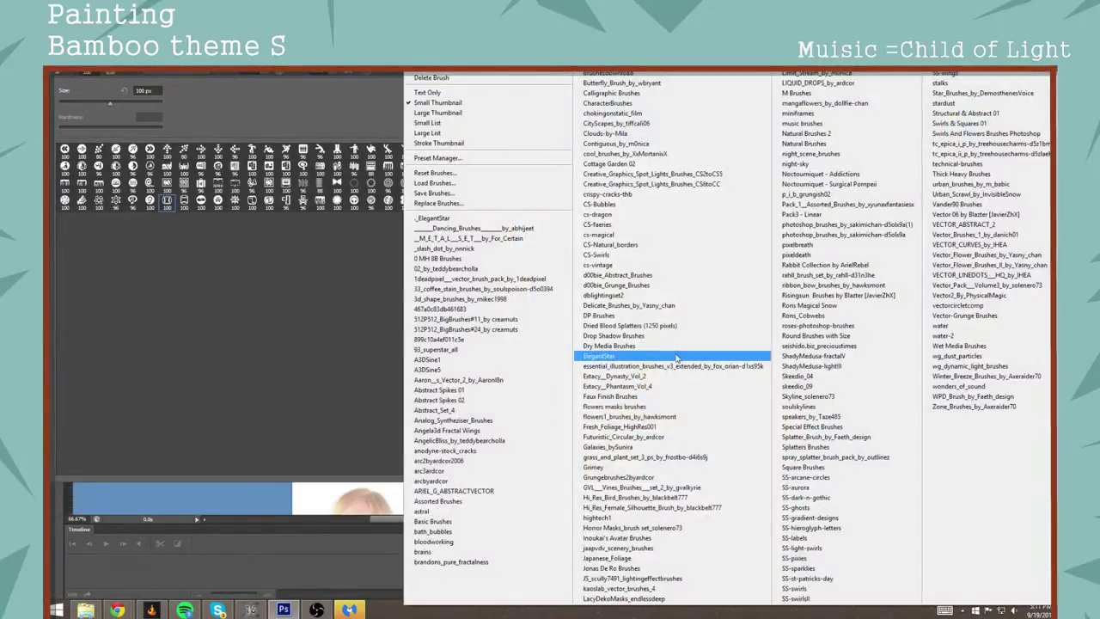
{"action": "left_click", "coordinate": [958, 406]}
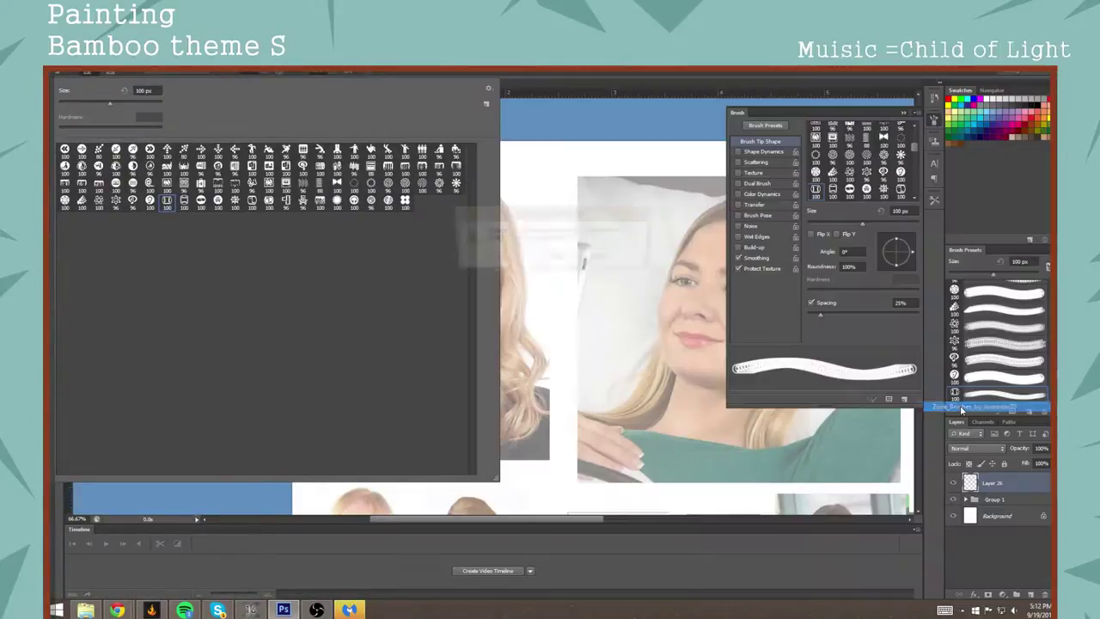
{"action": "left_click", "coordinate": [507, 258]}
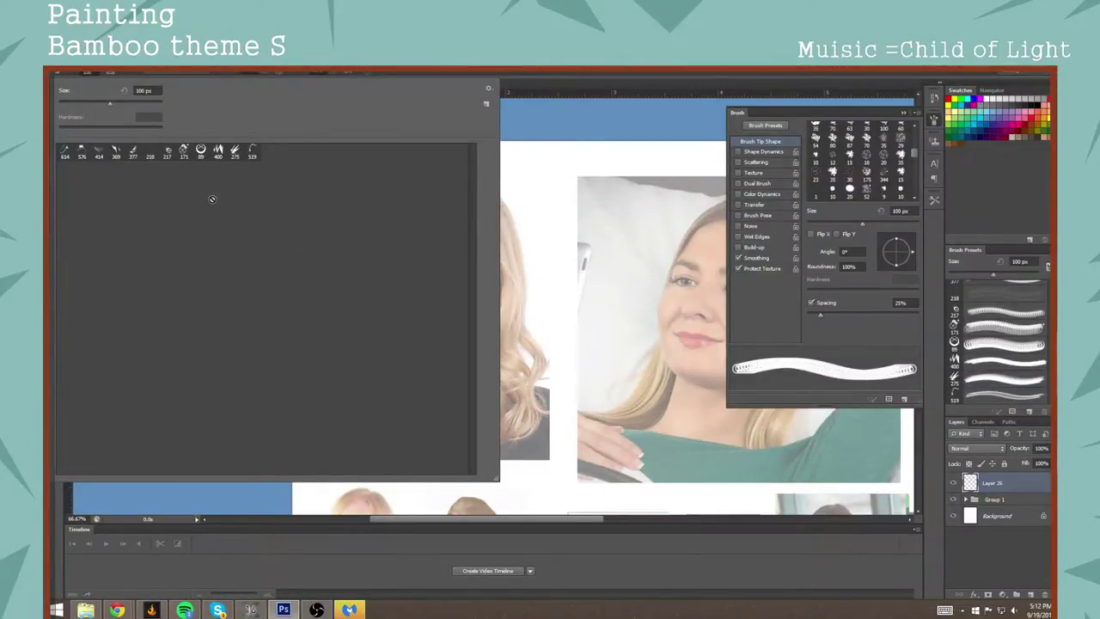
{"action": "left_click", "coordinate": [217, 152]}
Step: Test the jagged 400 px brush on the canvas beside the first portrait and undo the marks
{"action": "left_click", "coordinate": [577, 272]}
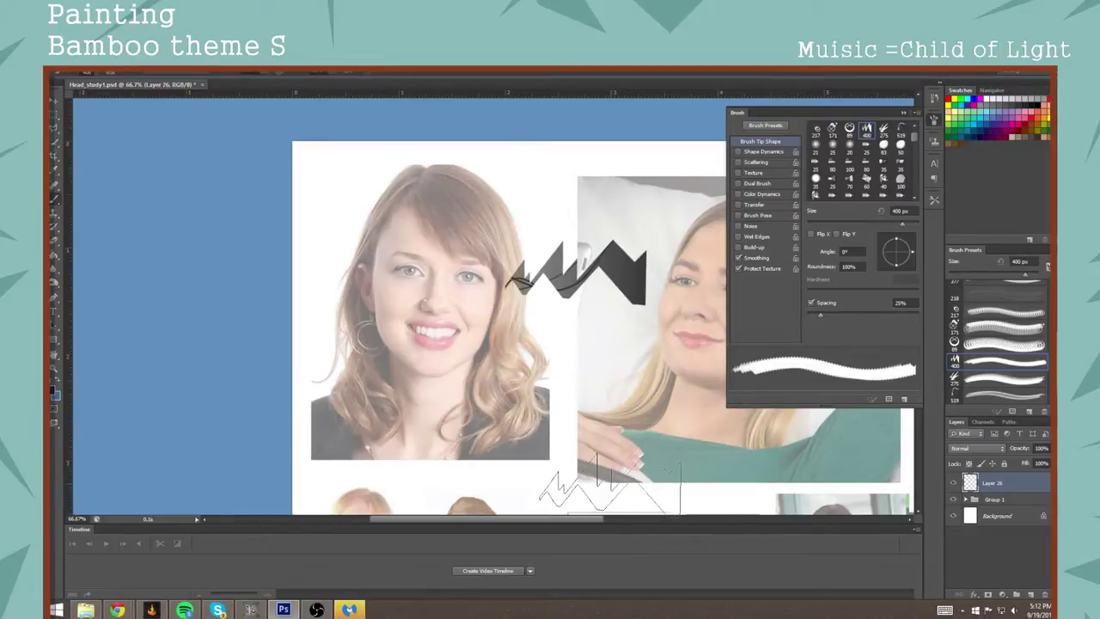
{"action": "mouse_move", "coordinate": [455, 323]}
{"action": "left_mouse_down"}
{"action": "mouse_move", "coordinate": [457, 363]}
{"action": "mouse_move", "coordinate": [550, 386]}
{"action": "left_mouse_up"}
{"action": "key", "text": "ctrl+alt+z"}
{"action": "key", "text": "ctrl+alt+z"}
{"action": "key", "text": "ctrl+alt+z"}
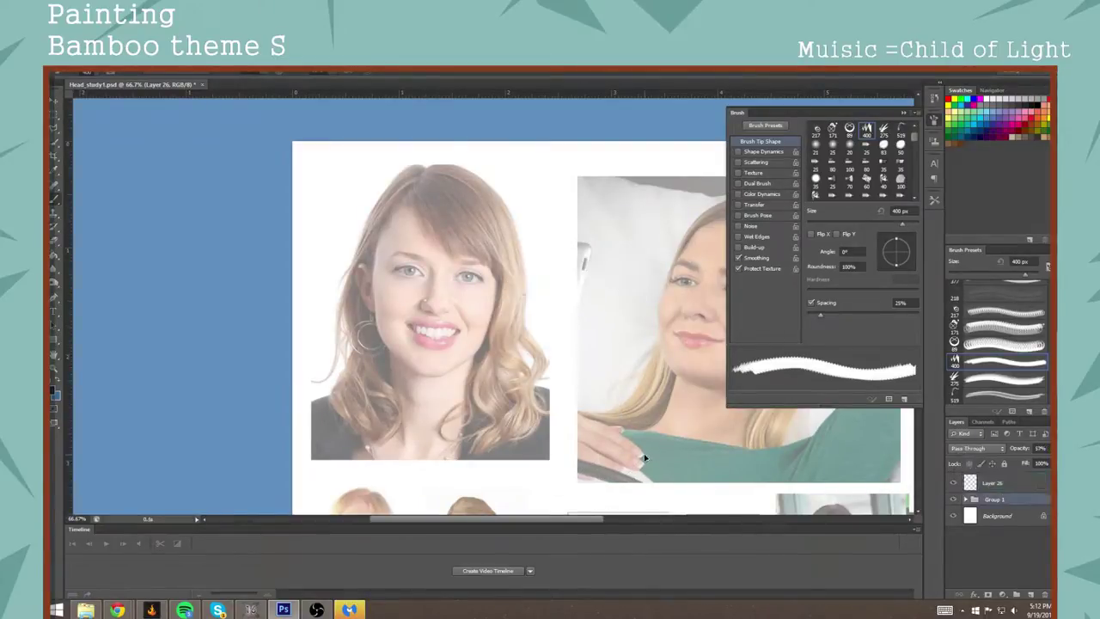
Step: Pick the 377 px tip from the loaded brush set and reduce its size to 45 px
{"action": "left_click", "coordinate": [99, 77]}
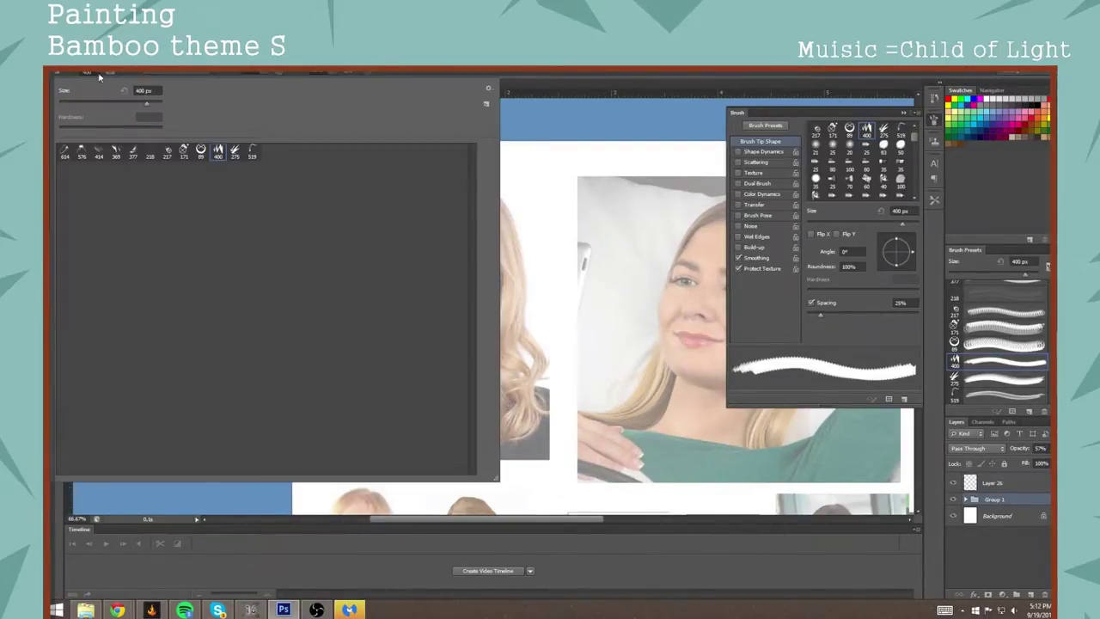
{"action": "left_click", "coordinate": [133, 151]}
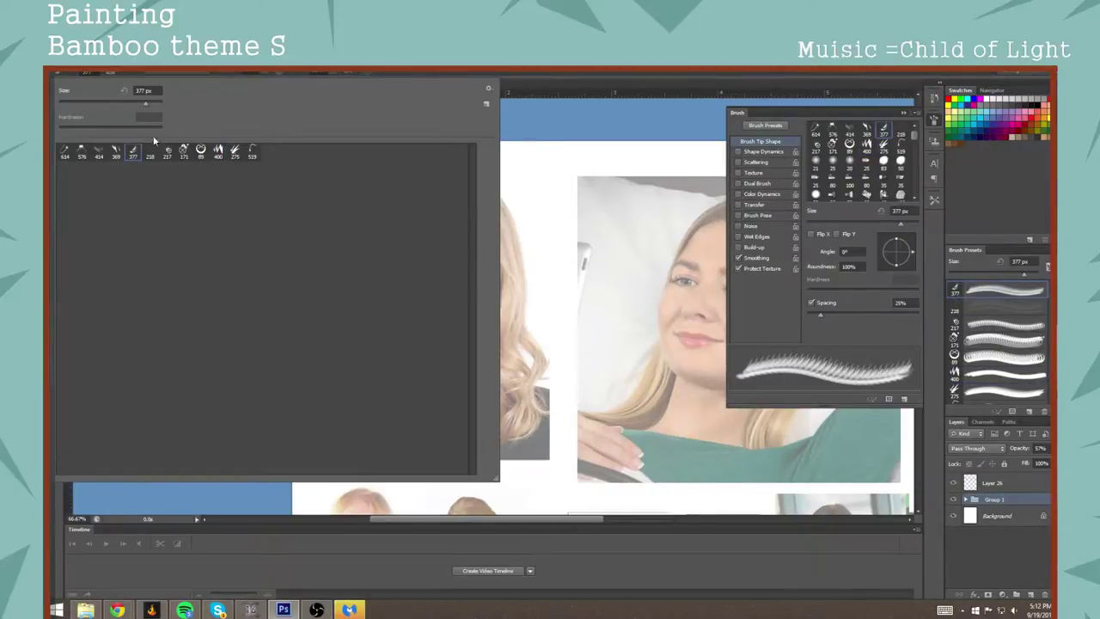
{"action": "left_click", "coordinate": [82, 104]}
Step: Try to paint on the selected group, dismiss the errors, and make Layer 26 the active layer
{"action": "left_click", "coordinate": [547, 289]}
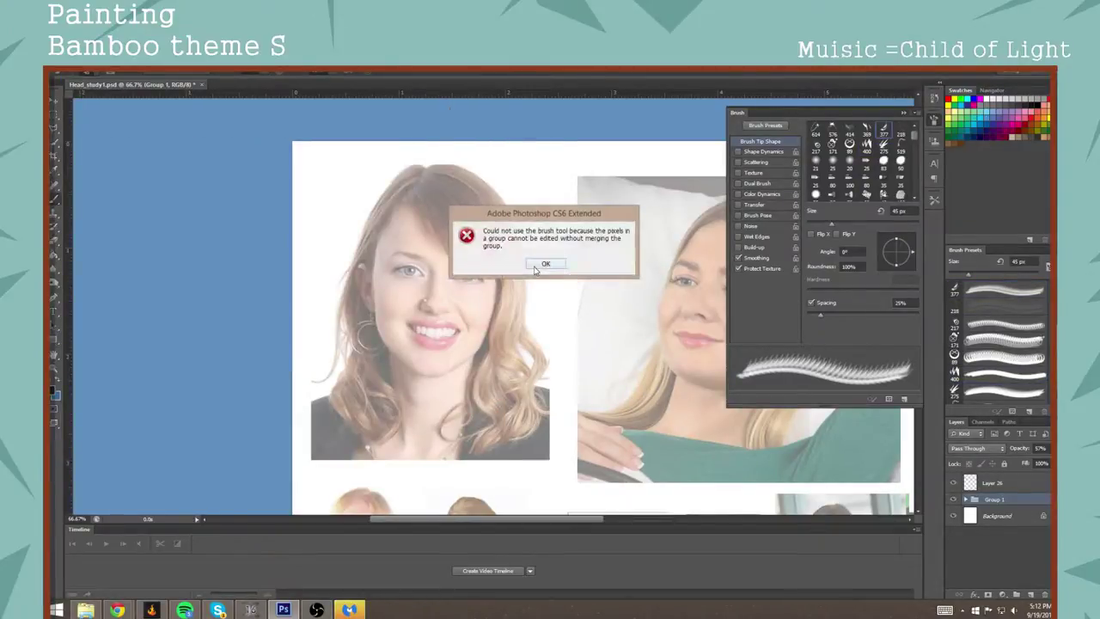
{"action": "left_click", "coordinate": [534, 266]}
{"action": "left_click", "coordinate": [354, 261]}
{"action": "left_click", "coordinate": [554, 268]}
{"action": "left_click", "coordinate": [998, 484]}
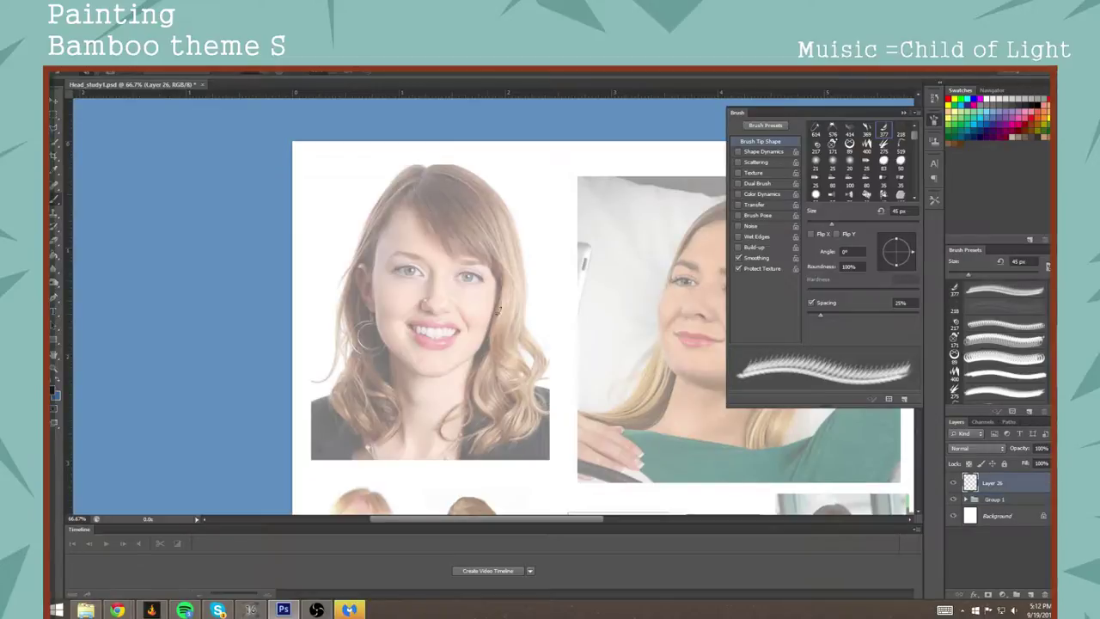
Step: Test the 45 px brush on and beside the first portrait's face, and undo the strokes
{"action": "left_click_drag", "start_coordinate": [486, 274], "coordinate": [486, 311]}
{"action": "left_click", "coordinate": [535, 295]}
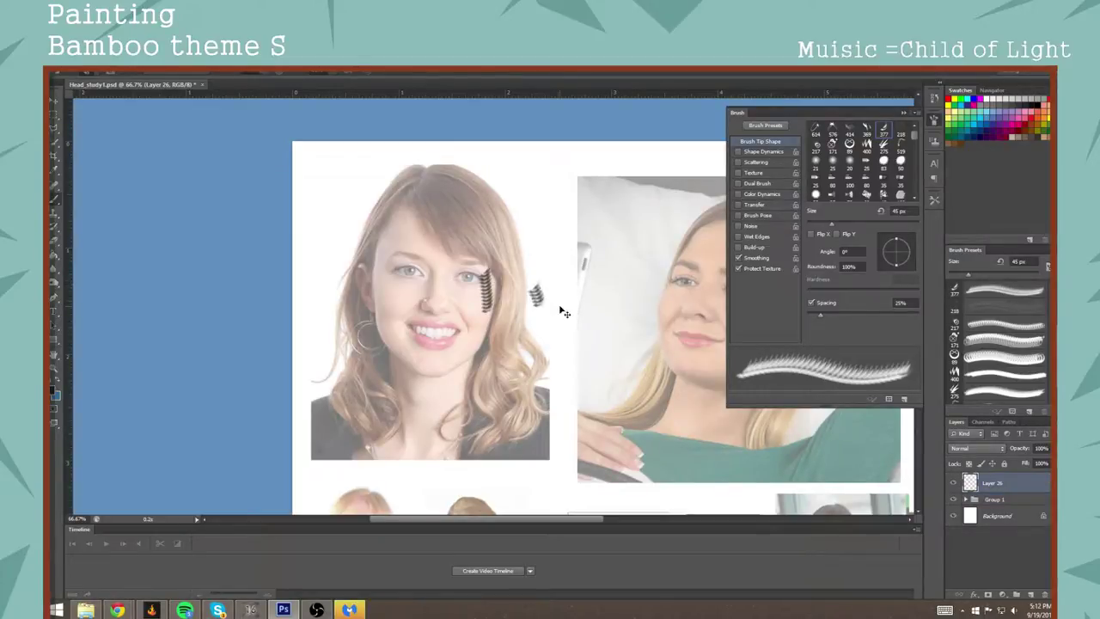
{"action": "key", "text": "ctrl+alt+z"}
{"action": "key", "text": "ctrl+alt+z"}
Step: Try to replace the current brushes with another saved brush set and dismiss the error
{"action": "left_click", "coordinate": [95, 71]}
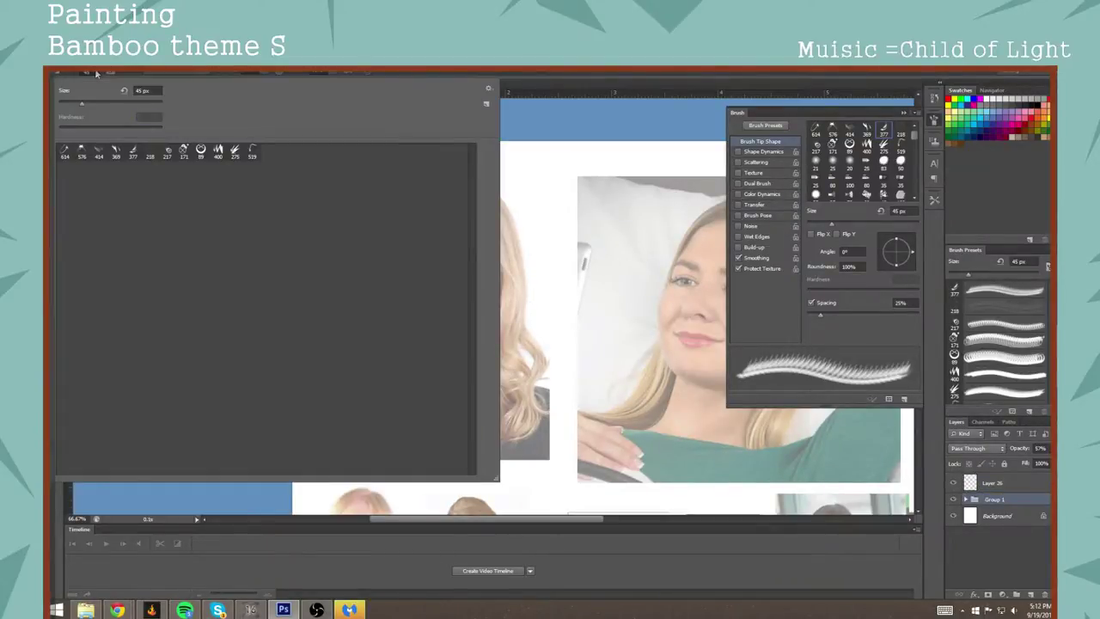
{"action": "left_click", "coordinate": [489, 89]}
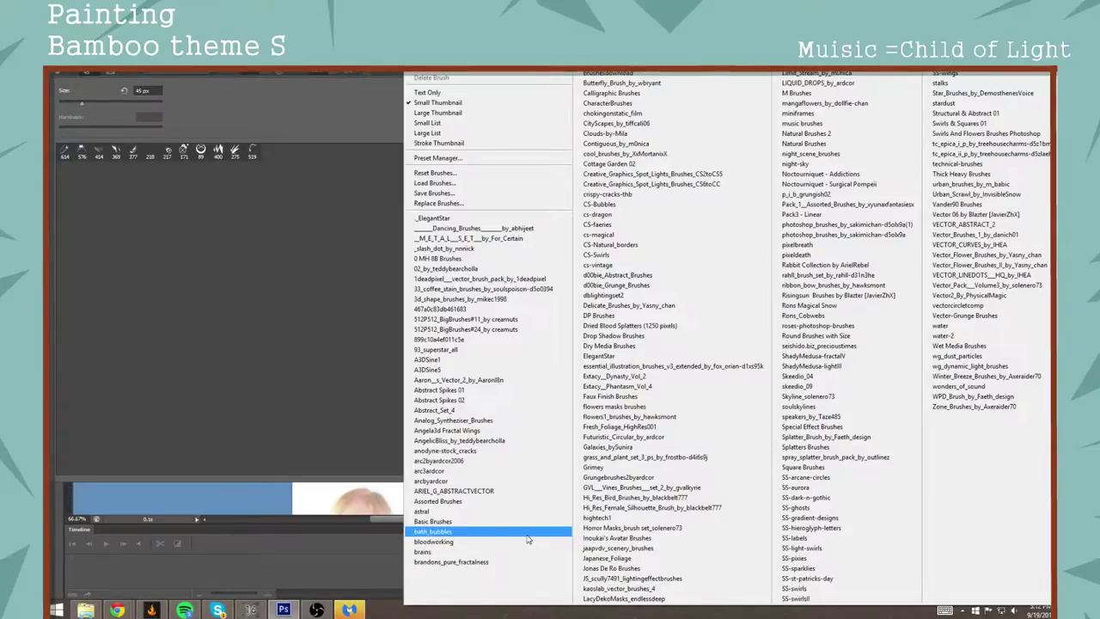
{"action": "left_click", "coordinate": [441, 228]}
{"action": "left_click", "coordinate": [496, 257]}
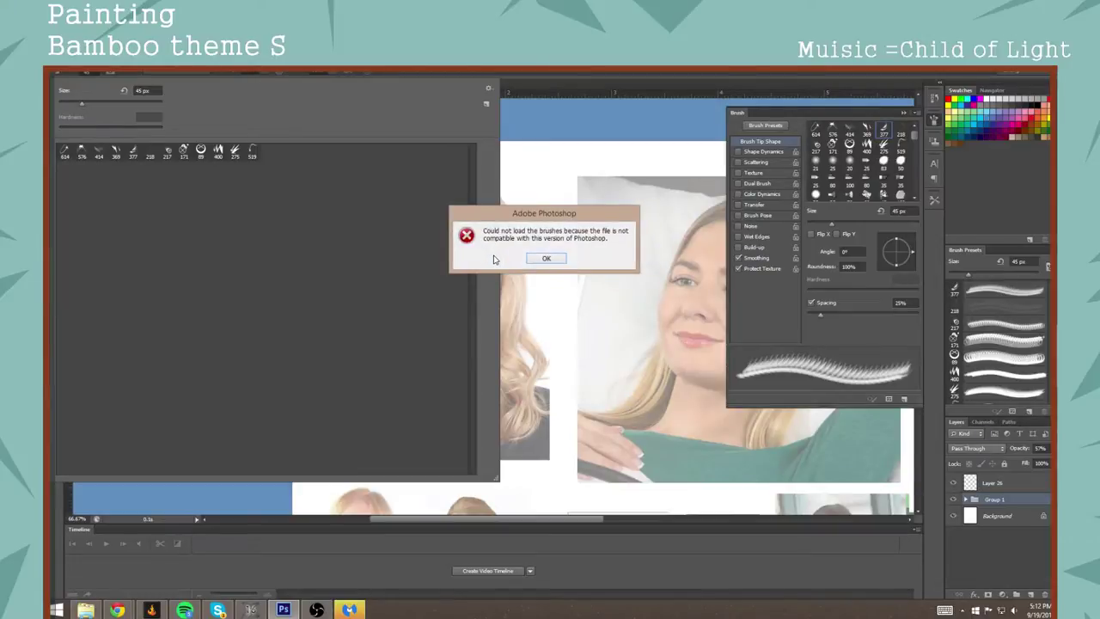
{"action": "left_click", "coordinate": [551, 260]}
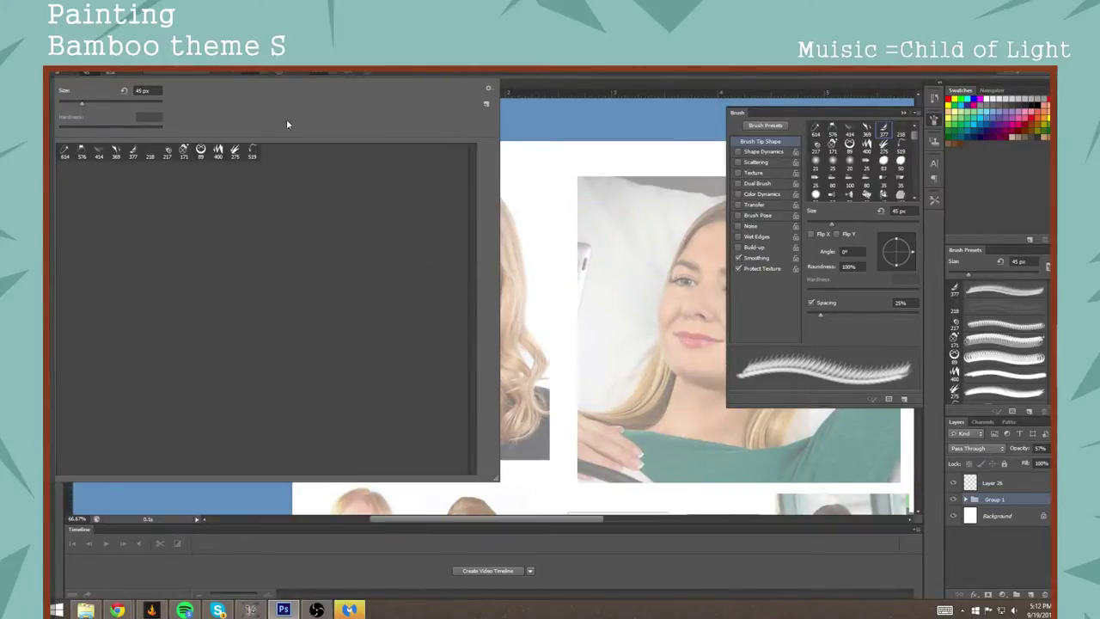
Step: Replace the current brushes with the Dancing_Brushes set and pick its 531 px dancer tip
{"action": "left_click", "coordinate": [488, 88]}
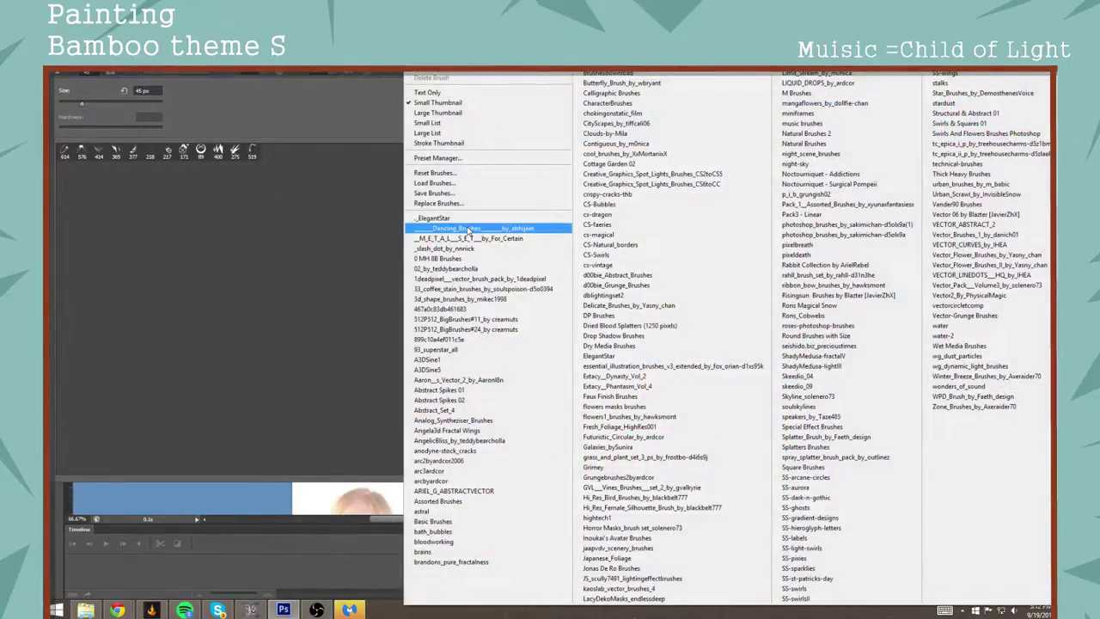
{"action": "left_click", "coordinate": [469, 230]}
{"action": "left_click", "coordinate": [485, 256]}
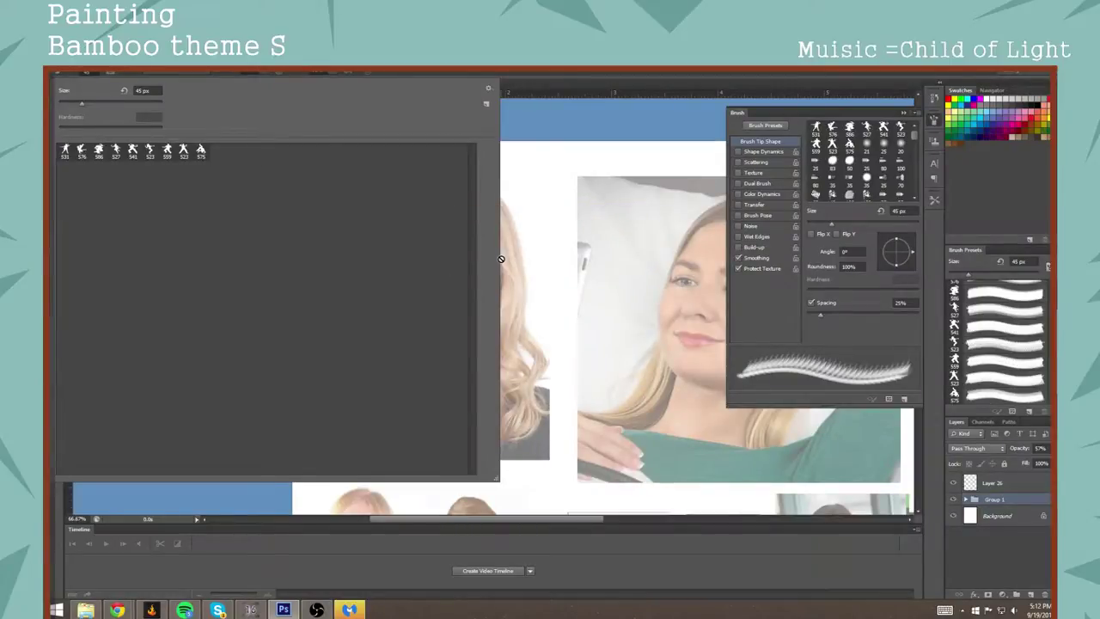
{"action": "left_click", "coordinate": [66, 152]}
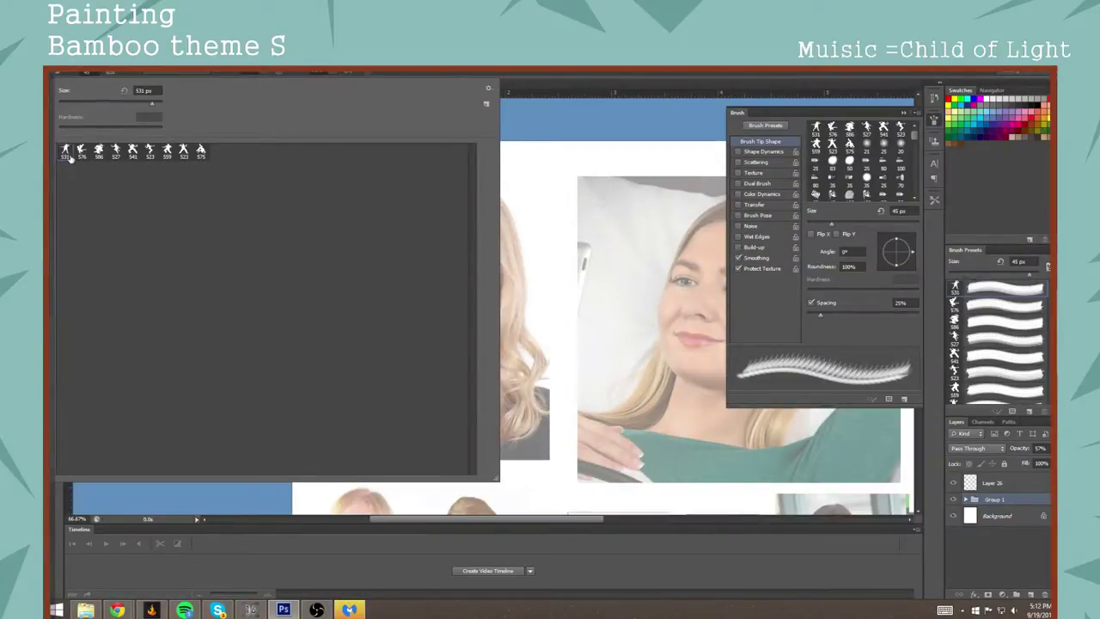
{"action": "left_click", "coordinate": [488, 89]}
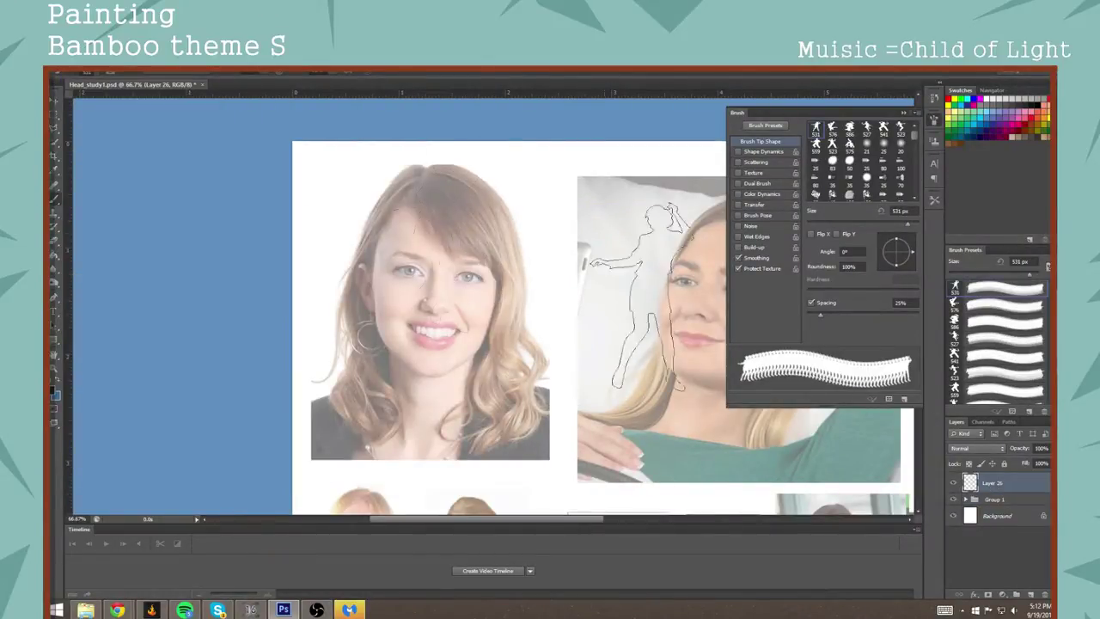
Step: Replace the current brushes with the 0 MH BB Brushes set
{"action": "left_click", "coordinate": [92, 79]}
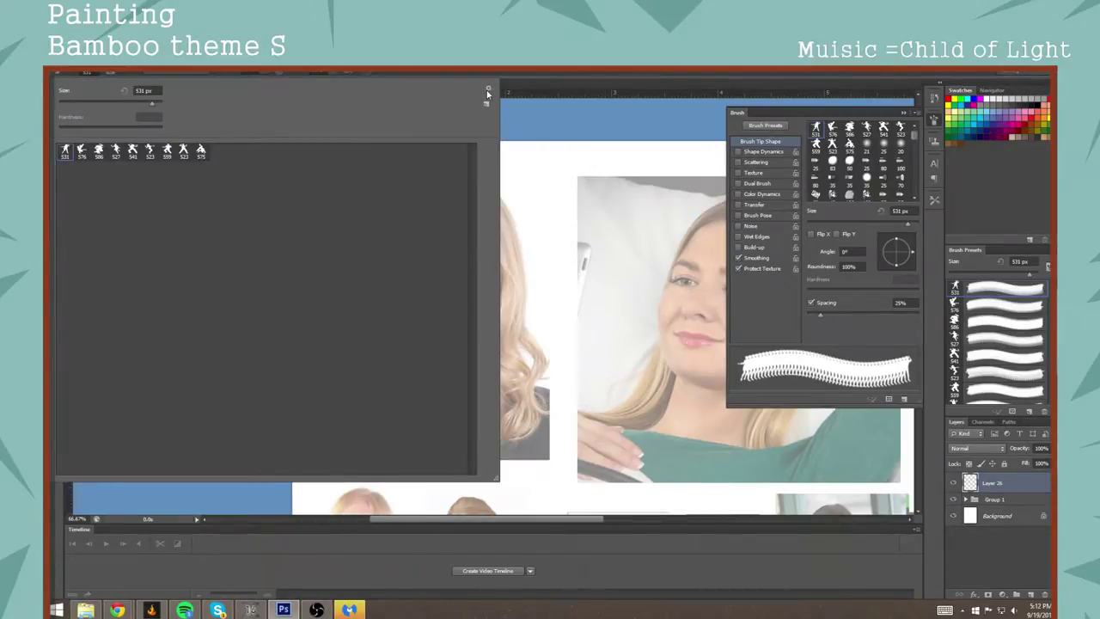
{"action": "left_click", "coordinate": [488, 88]}
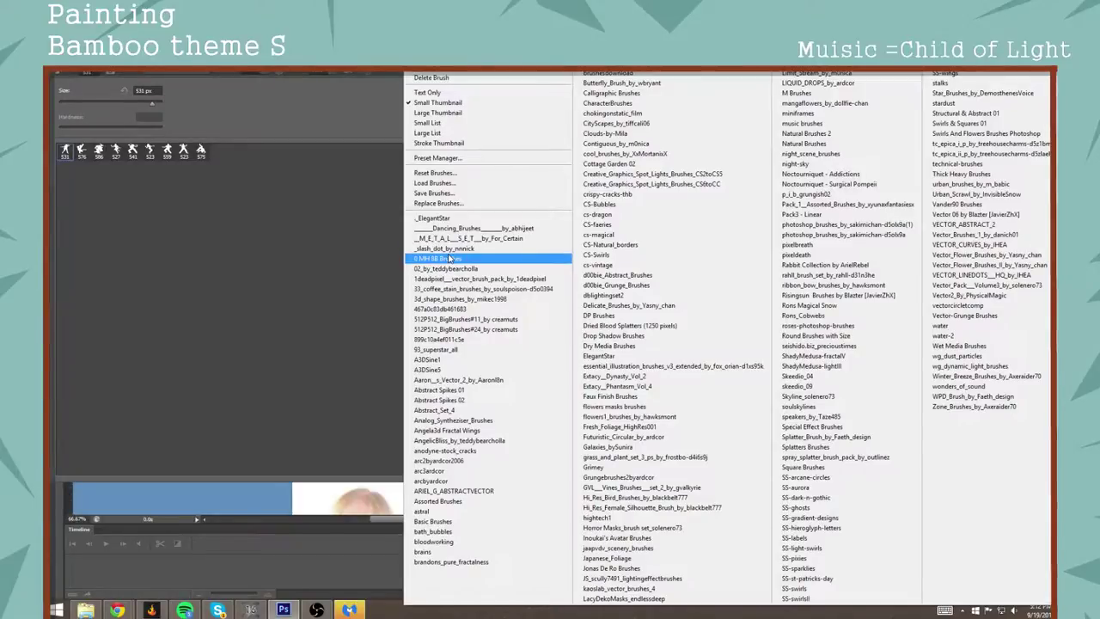
{"action": "left_click", "coordinate": [485, 259]}
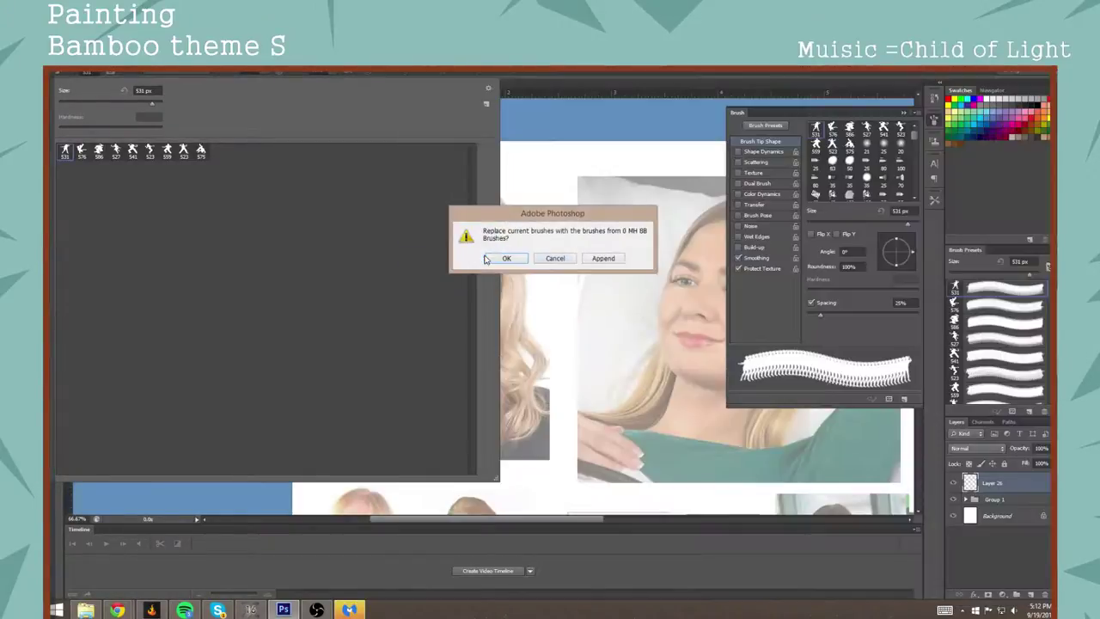
{"action": "left_click", "coordinate": [512, 257]}
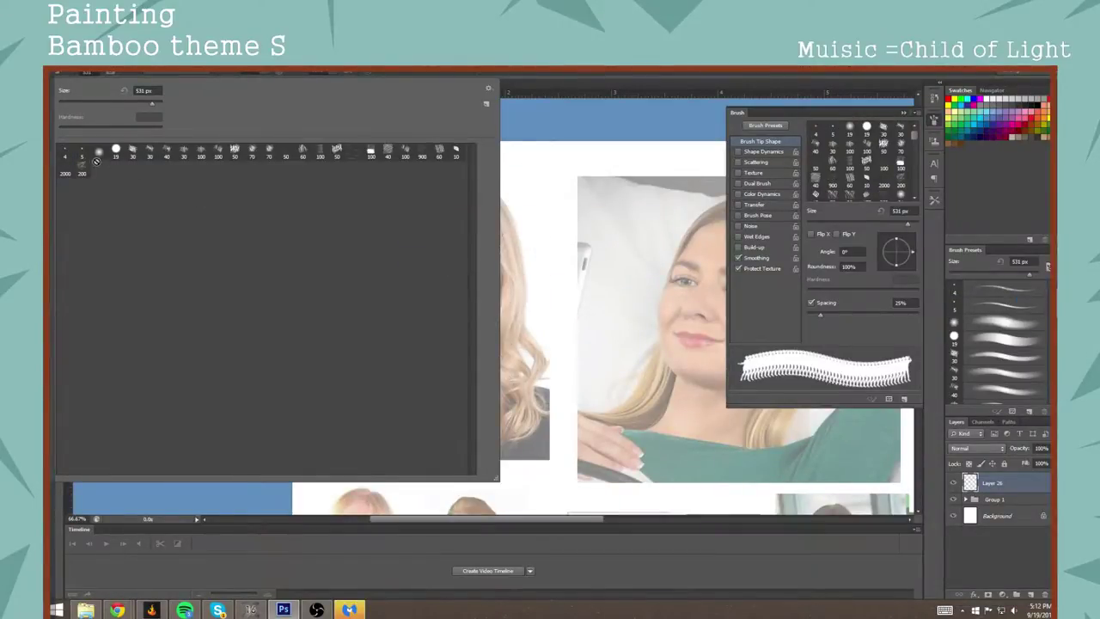
Step: Pick the 10 px scattering brush and paint test marks on the reclining woman's face and between the two photos
{"action": "left_click", "coordinate": [66, 154]}
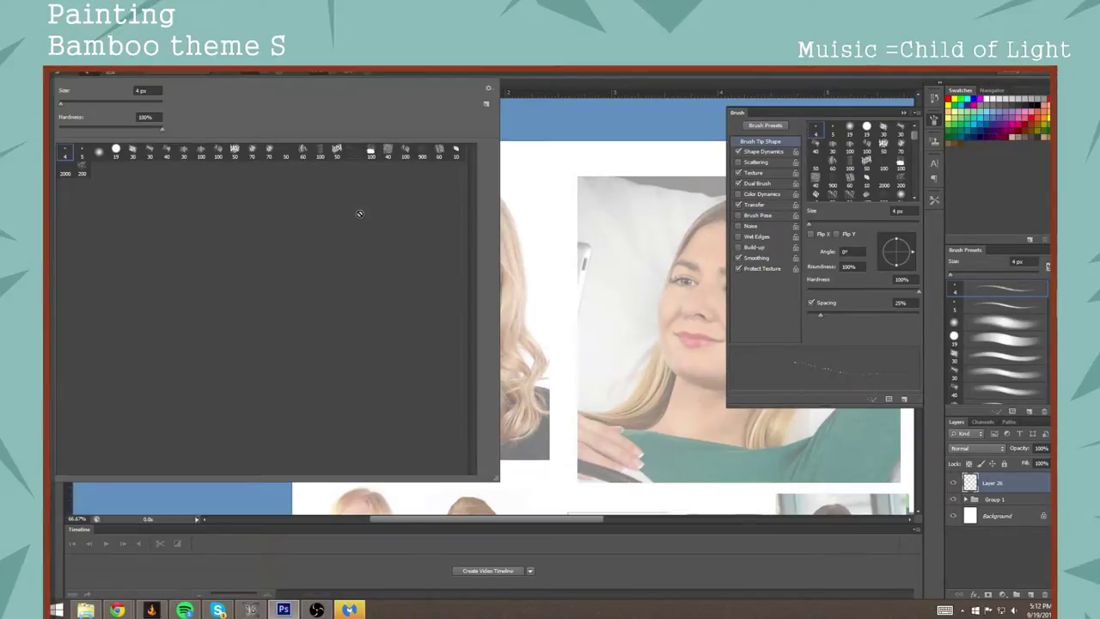
{"action": "left_click", "coordinate": [457, 154]}
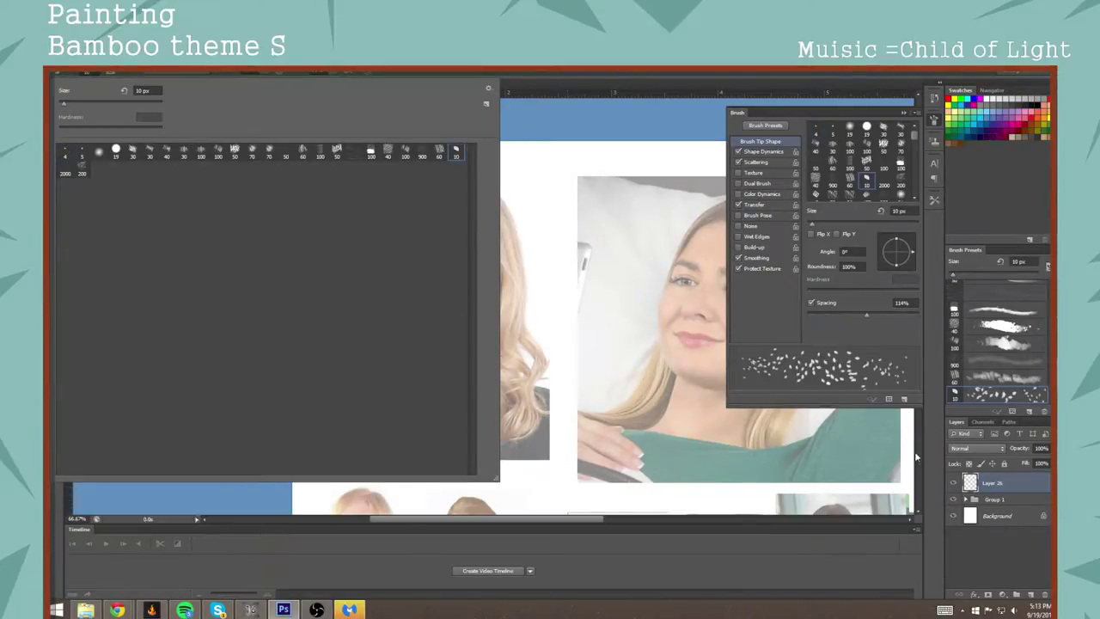
{"action": "left_click", "coordinate": [664, 291]}
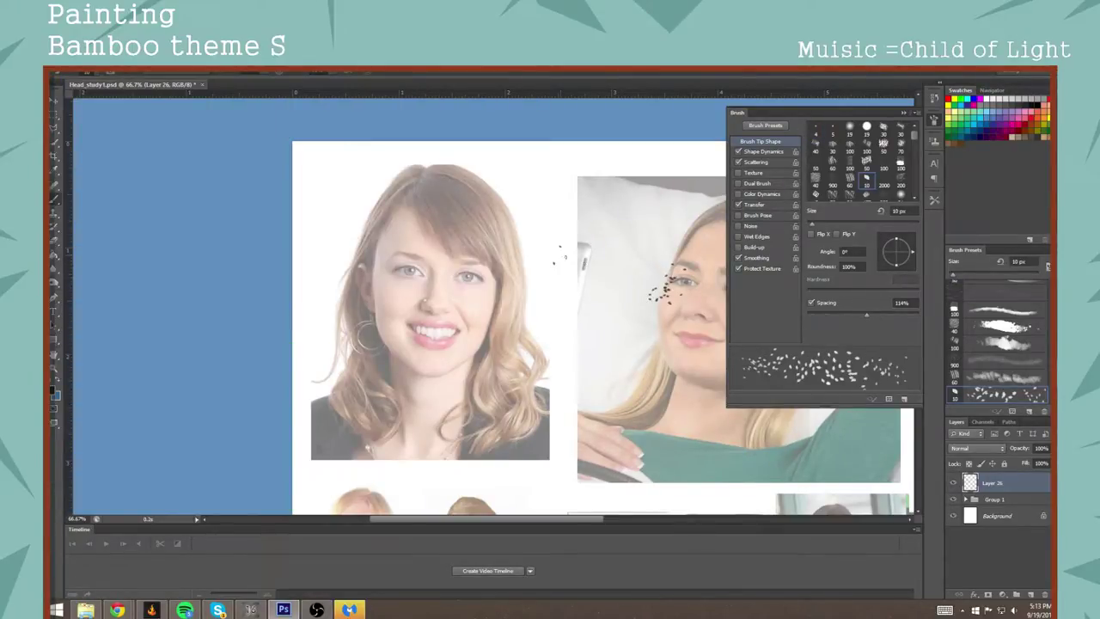
{"action": "left_click", "coordinate": [556, 254]}
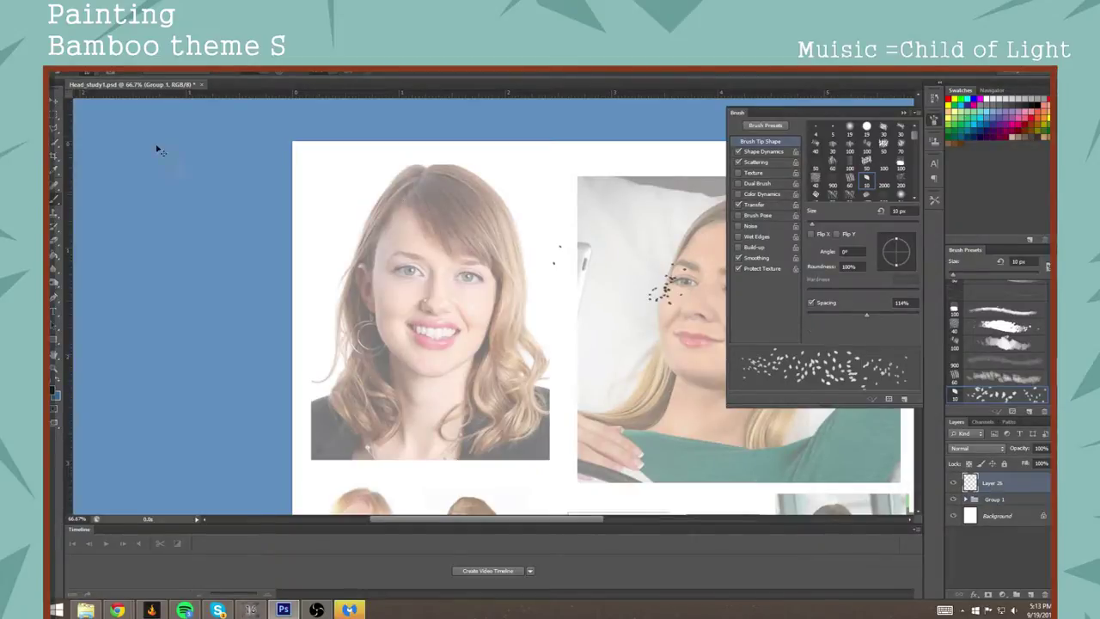
Step: Pick the hard round 19 px brush and paint a short vertical test stroke between the two large portraits
{"action": "left_click", "coordinate": [98, 72]}
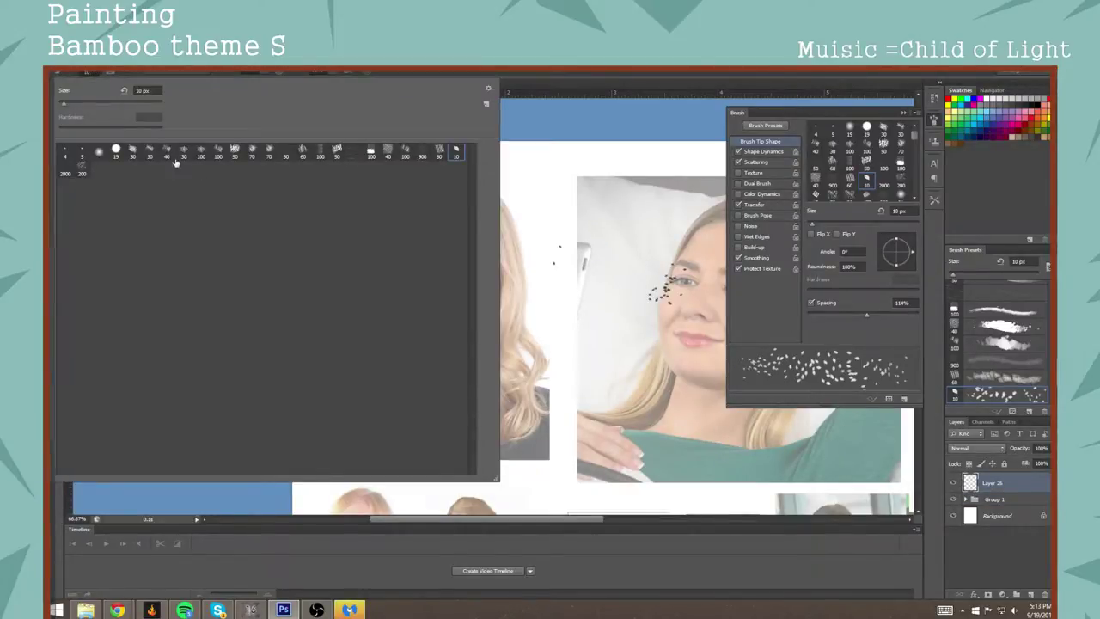
{"action": "left_click", "coordinate": [116, 150]}
{"action": "left_click_drag", "start_coordinate": [547, 282], "coordinate": [551, 331]}
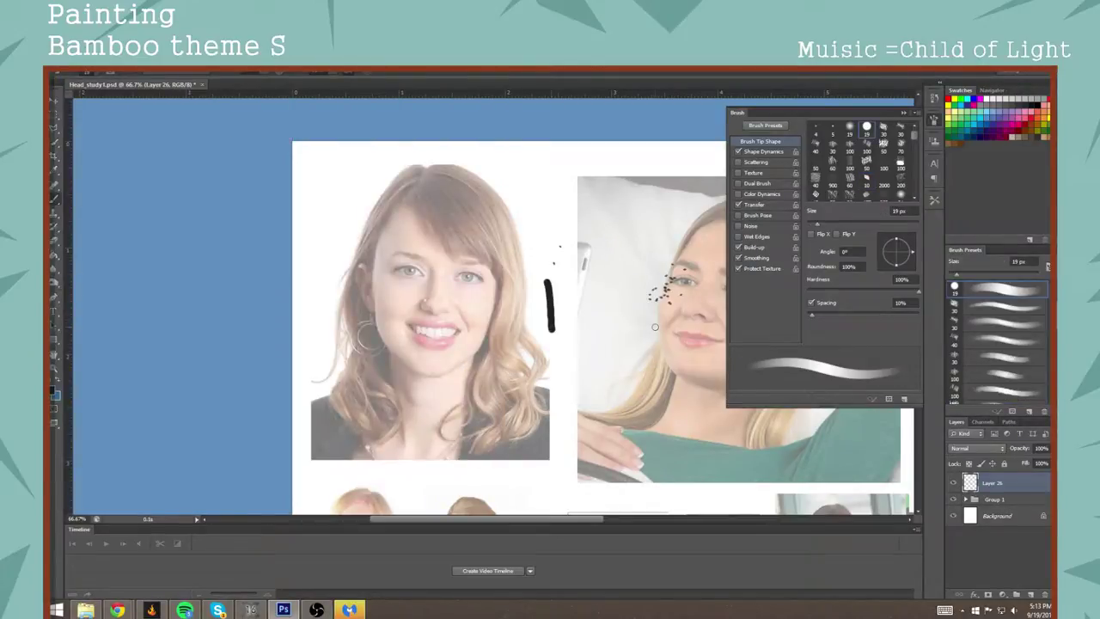
Step: Undo the vertical test stroke and set the brush size to 6 px
{"action": "key", "text": "ctrl+z"}
{"action": "left_click", "coordinate": [100, 73]}
{"action": "left_click", "coordinate": [63, 103]}
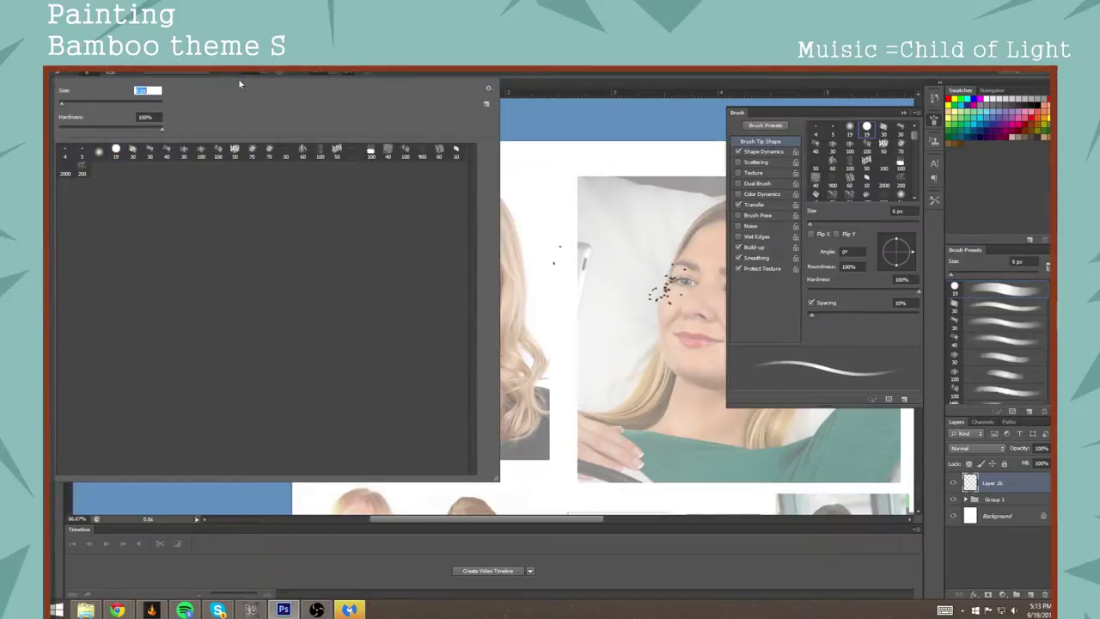
{"action": "key", "text": "Return"}
Step: Erase the stray test dots between the two large portraits with the Eraser
{"action": "key", "text": "z"}
{"action": "left_click", "coordinate": [479, 262]}
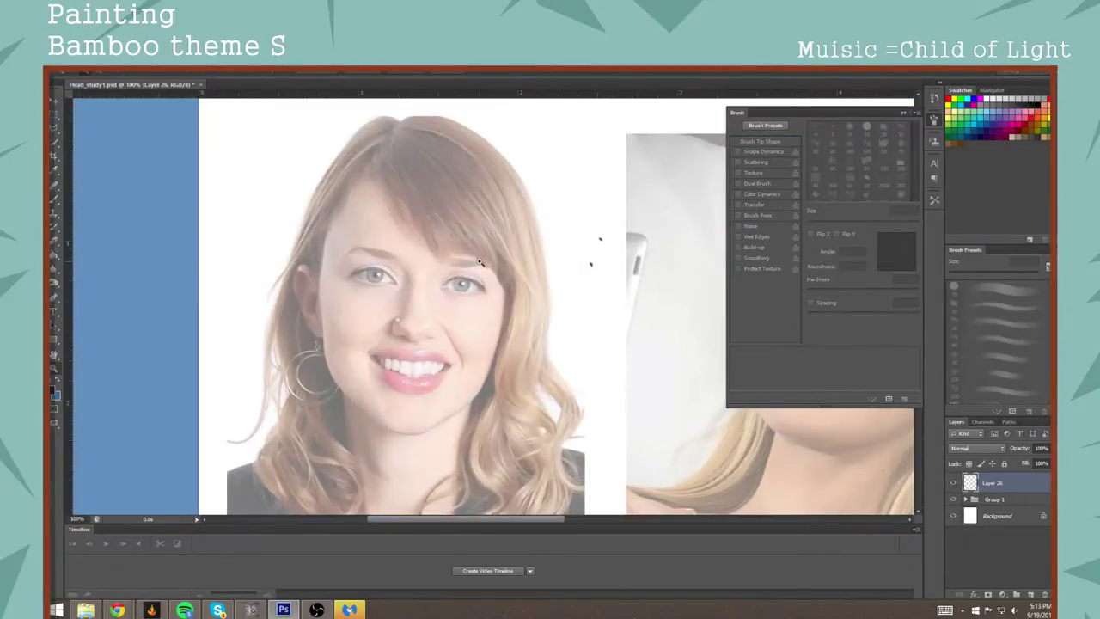
{"action": "left_click", "coordinate": [479, 262]}
{"action": "left_click", "coordinate": [480, 262], "text": "alt"}
{"action": "key", "text": "v"}
{"action": "key", "text": "b"}
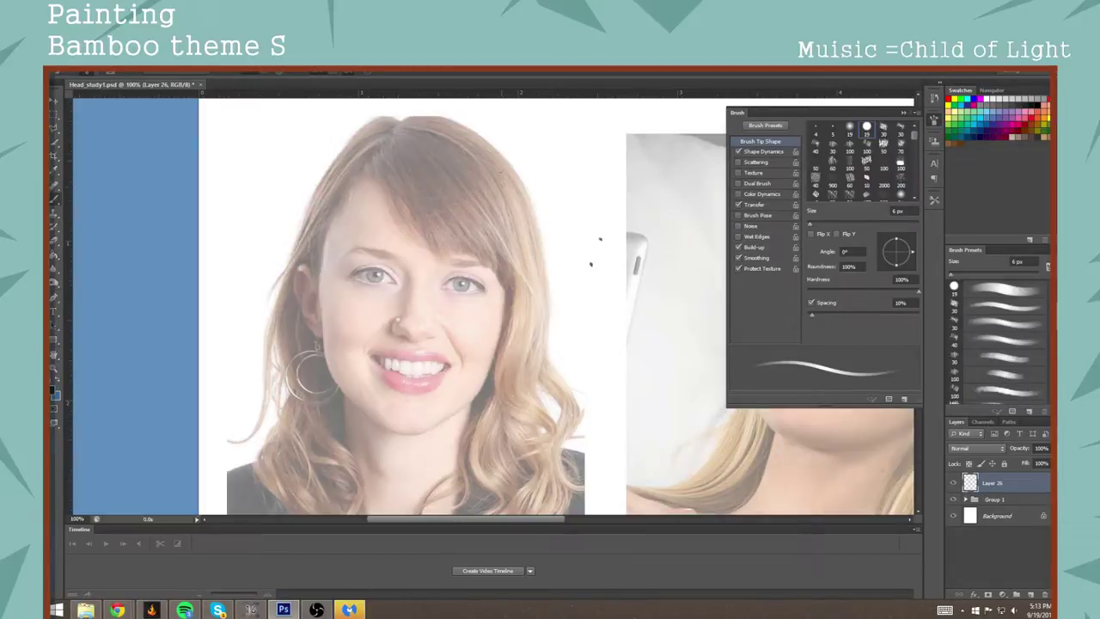
{"action": "key", "text": "e"}
{"action": "left_click_drag", "start_coordinate": [600, 237], "coordinate": [592, 292]}
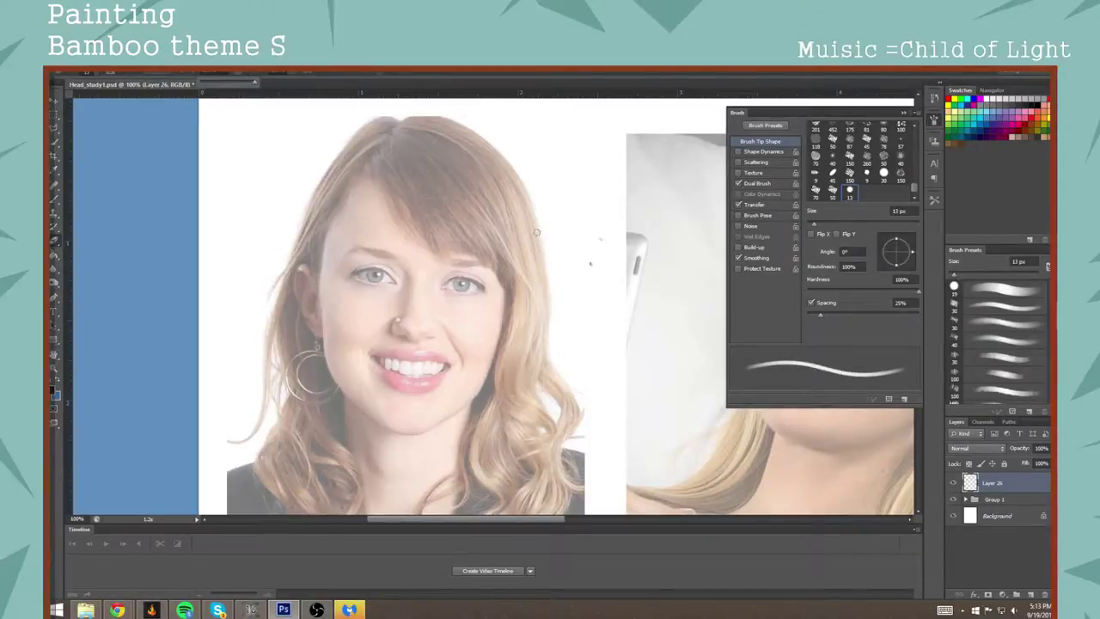
{"action": "key", "text": "shift+comma"}
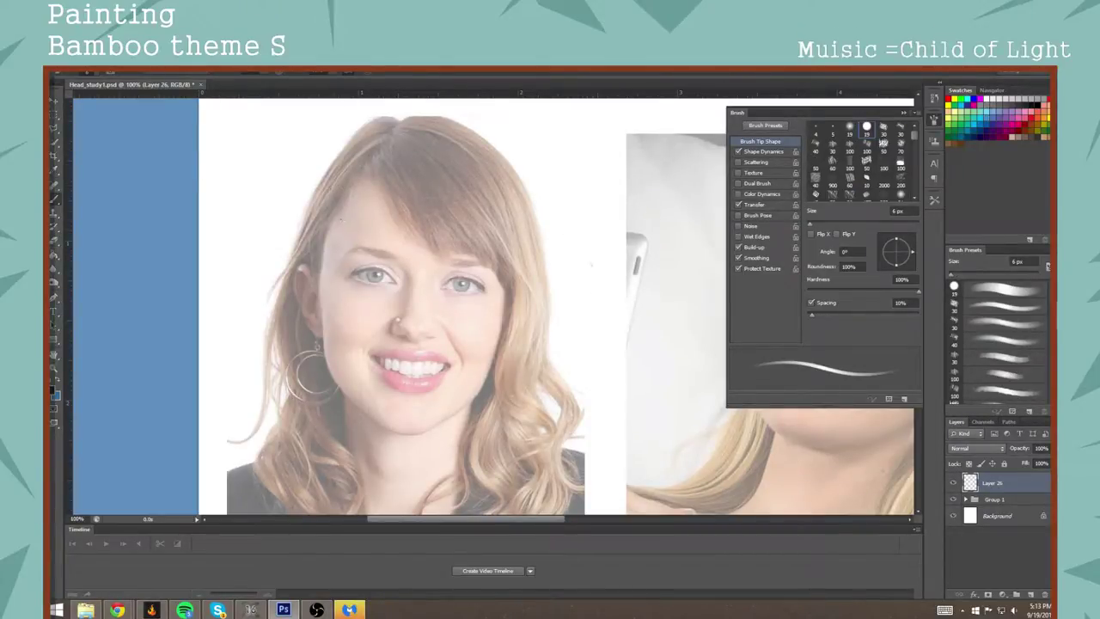
Step: Brush the rounded outline of the skull over the smiling woman's head in the first portrait
{"action": "key", "text": "z"}
{"action": "left_click", "coordinate": [400, 236], "text": "alt"}
{"action": "left_click", "coordinate": [403, 234], "text": "alt"}
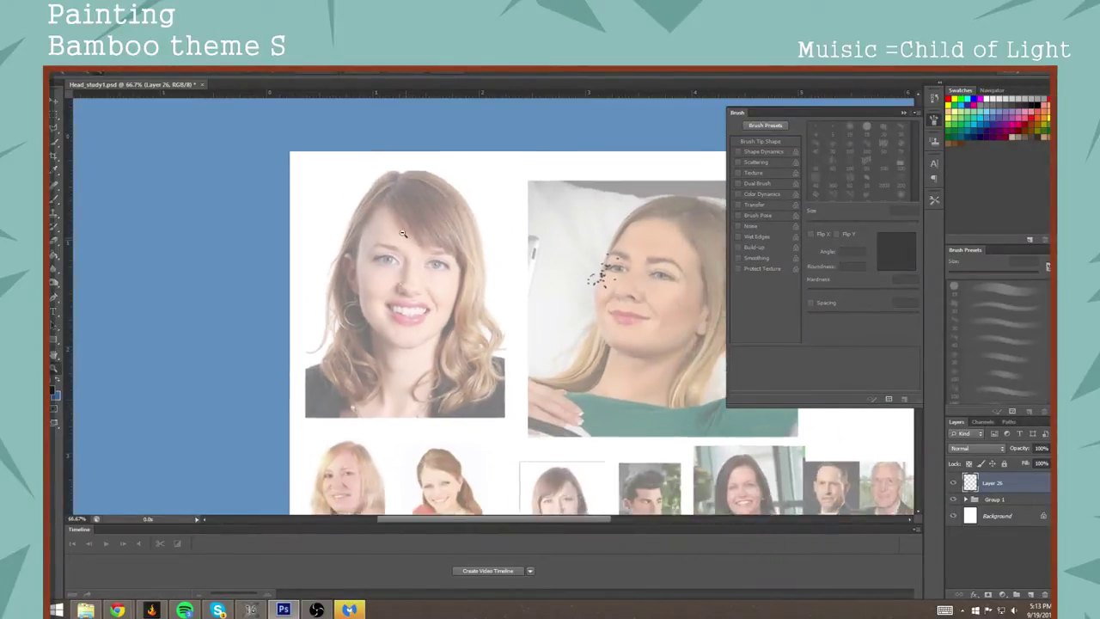
{"action": "left_click", "coordinate": [401, 233], "text": "alt"}
{"action": "key", "text": "b"}
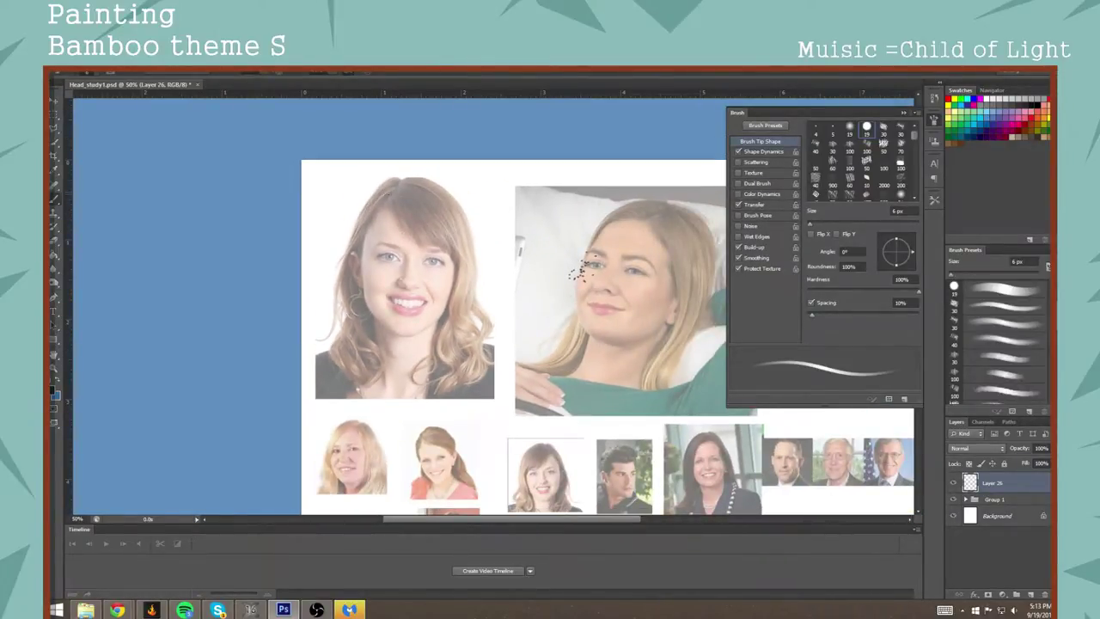
{"action": "left_click_drag", "start_coordinate": [371, 225], "coordinate": [362, 259]}
{"action": "mouse_move", "coordinate": [383, 196]}
{"action": "left_mouse_down"}
{"action": "mouse_move", "coordinate": [442, 183]}
{"action": "mouse_move", "coordinate": [456, 196]}
{"action": "mouse_move", "coordinate": [425, 194]}
{"action": "mouse_move", "coordinate": [449, 241]}
{"action": "mouse_move", "coordinate": [404, 184]}
{"action": "mouse_move", "coordinate": [404, 230]}
{"action": "mouse_move", "coordinate": [413, 191]}
{"action": "mouse_move", "coordinate": [415, 209]}
{"action": "mouse_move", "coordinate": [408, 265]}
{"action": "left_mouse_up"}
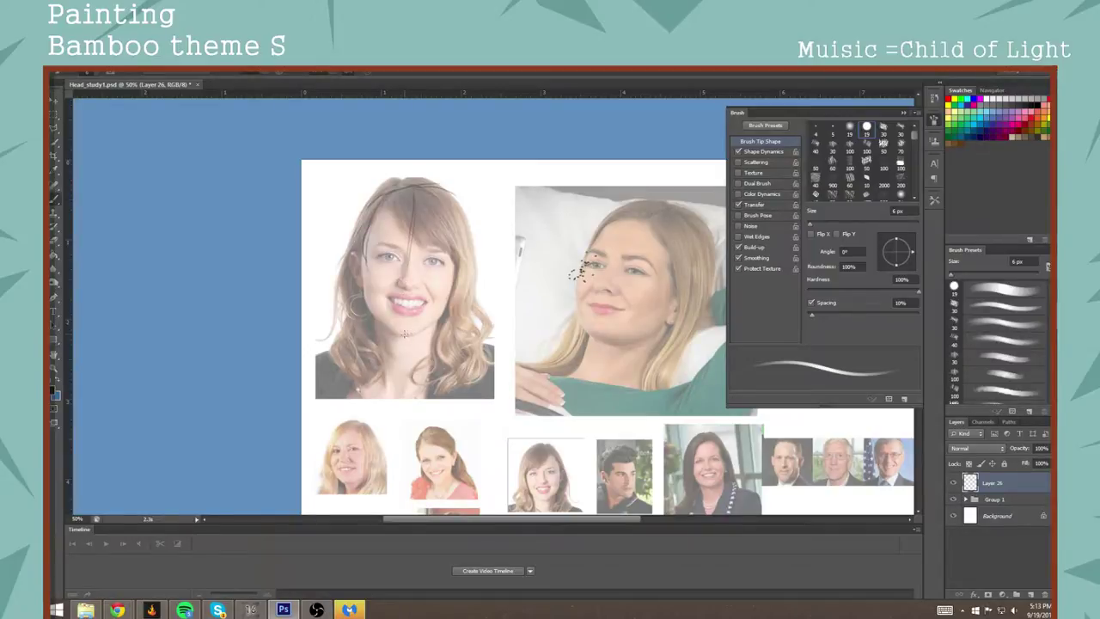
Step: Sketch the vertical centre line, the curved guide across the nose base, the skull's right edge and a chin mark
{"action": "left_click_drag", "start_coordinate": [418, 194], "coordinate": [411, 286]}
{"action": "mouse_move", "coordinate": [366, 249]}
{"action": "left_mouse_down"}
{"action": "mouse_move", "coordinate": [384, 283]}
{"action": "mouse_move", "coordinate": [452, 287]}
{"action": "left_mouse_up"}
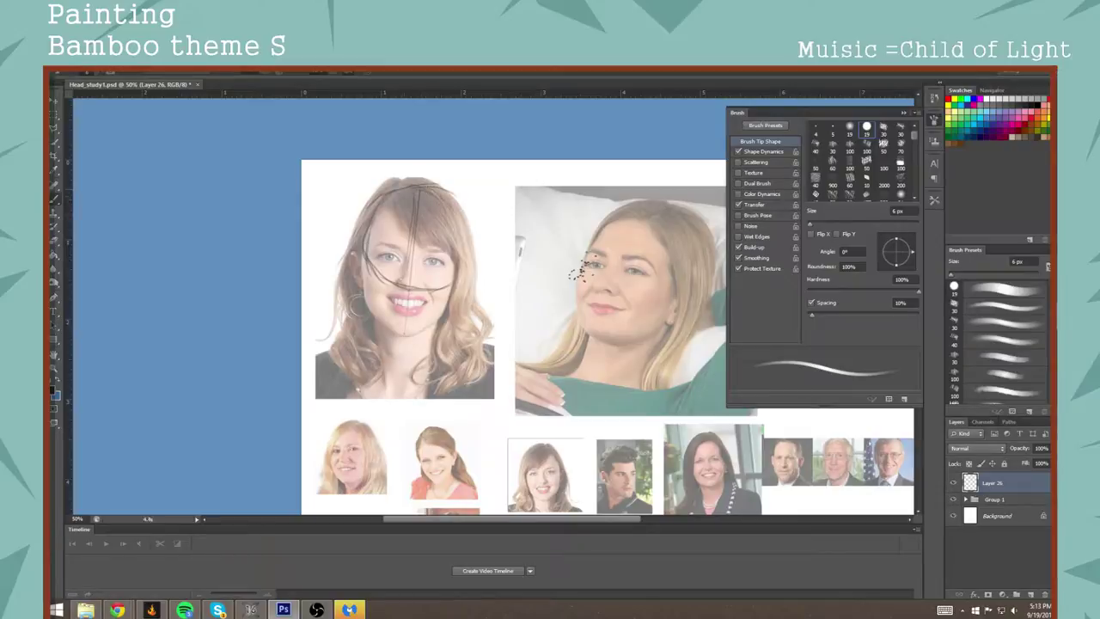
{"action": "left_click_drag", "start_coordinate": [440, 196], "coordinate": [458, 220]}
{"action": "mouse_move", "coordinate": [401, 287]}
{"action": "left_mouse_down"}
{"action": "mouse_move", "coordinate": [453, 283]}
{"action": "mouse_move", "coordinate": [464, 257]}
{"action": "left_mouse_up"}
{"action": "left_click_drag", "start_coordinate": [399, 335], "coordinate": [410, 334]}
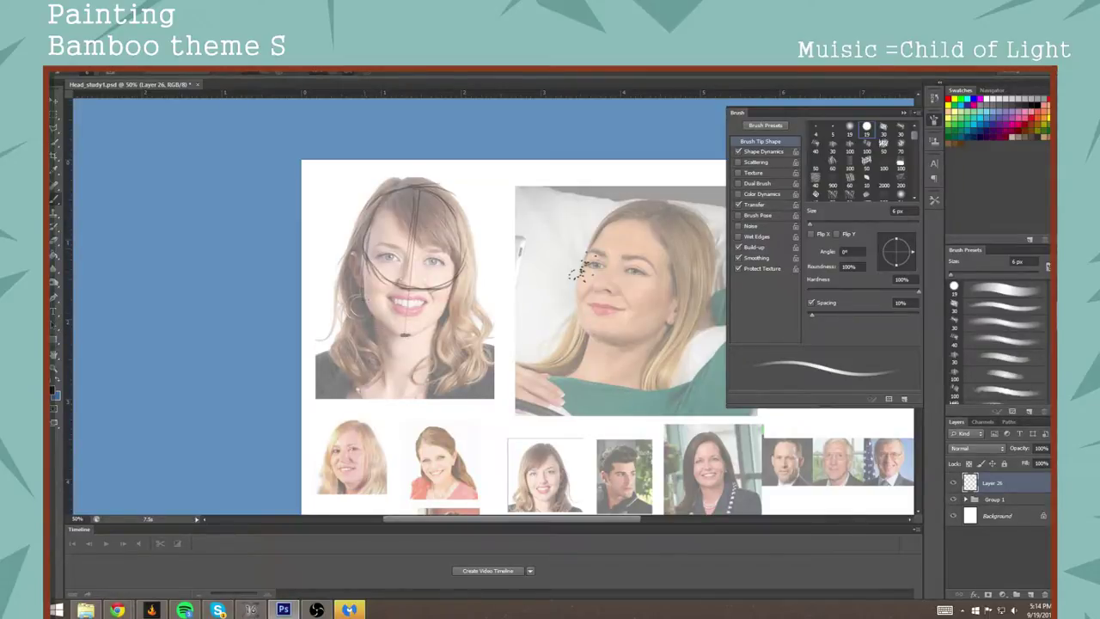
Step: Sketch both jaw sides down to the chin, short feature marks on the centre line, and the two neck lines
{"action": "left_click_drag", "start_coordinate": [365, 258], "coordinate": [385, 324]}
{"action": "mouse_move", "coordinate": [366, 278]}
{"action": "left_mouse_down"}
{"action": "mouse_move", "coordinate": [403, 335]}
{"action": "mouse_move", "coordinate": [453, 302]}
{"action": "mouse_move", "coordinate": [433, 321]}
{"action": "left_mouse_up"}
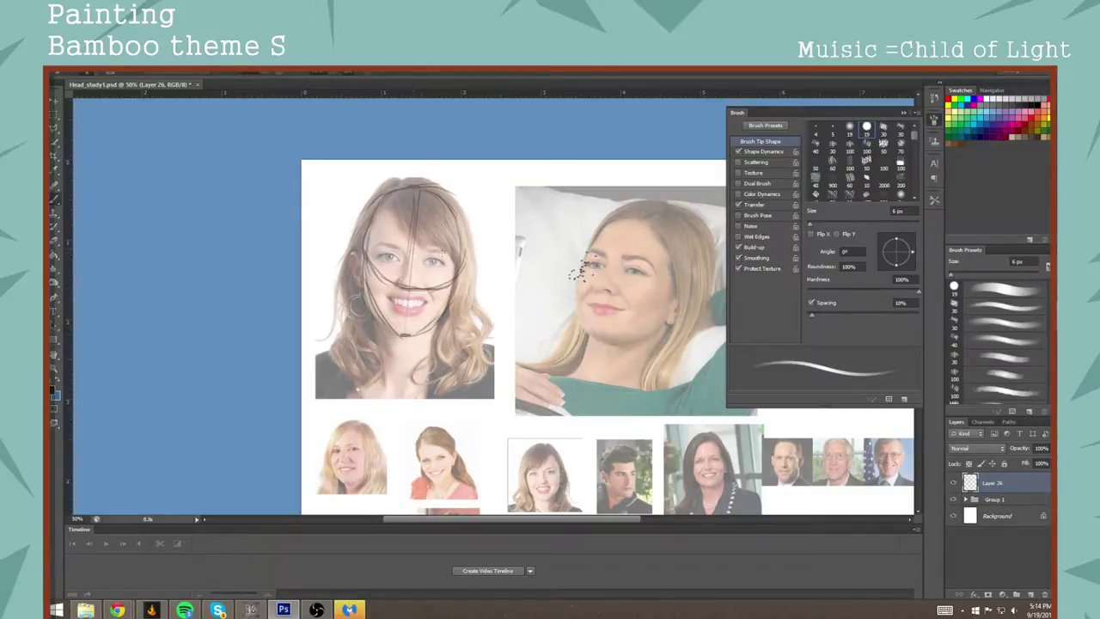
{"action": "mouse_move", "coordinate": [404, 260]}
{"action": "left_mouse_down"}
{"action": "mouse_move", "coordinate": [418, 256]}
{"action": "mouse_move", "coordinate": [414, 303]}
{"action": "left_mouse_up"}
{"action": "left_click_drag", "start_coordinate": [374, 313], "coordinate": [379, 385]}
{"action": "left_click_drag", "start_coordinate": [434, 321], "coordinate": [426, 366]}
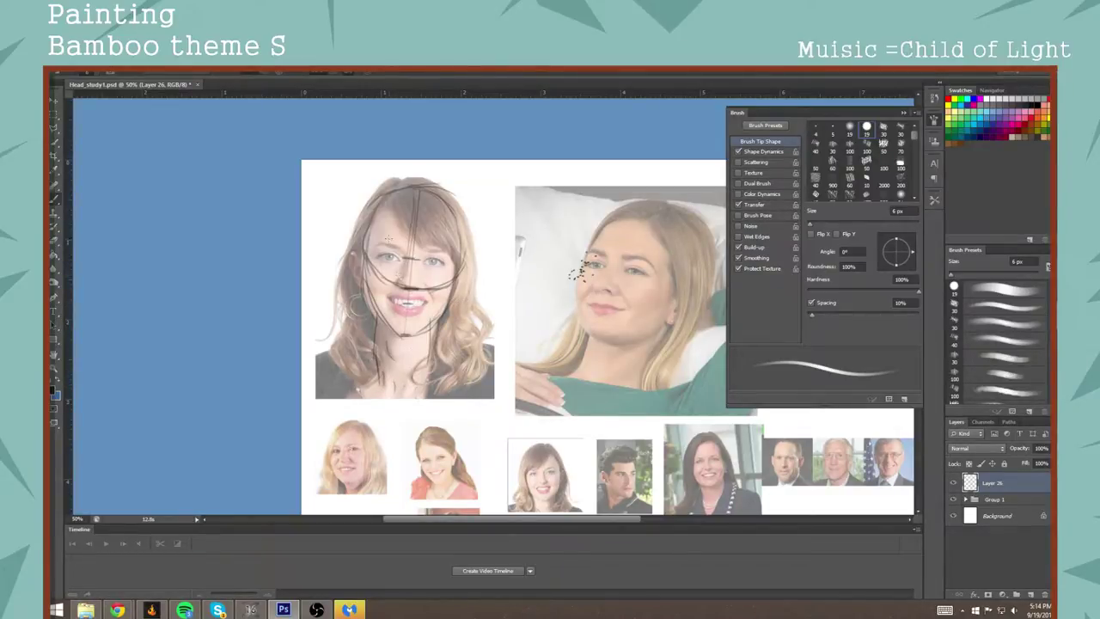
Step: Sketch the eye line, ear and fringe over the portrait, checking the drawing with Group 1 hidden and shown again
{"action": "left_click", "coordinate": [954, 500]}
{"action": "left_click", "coordinate": [954, 499]}
{"action": "left_click_drag", "start_coordinate": [363, 258], "coordinate": [395, 256]}
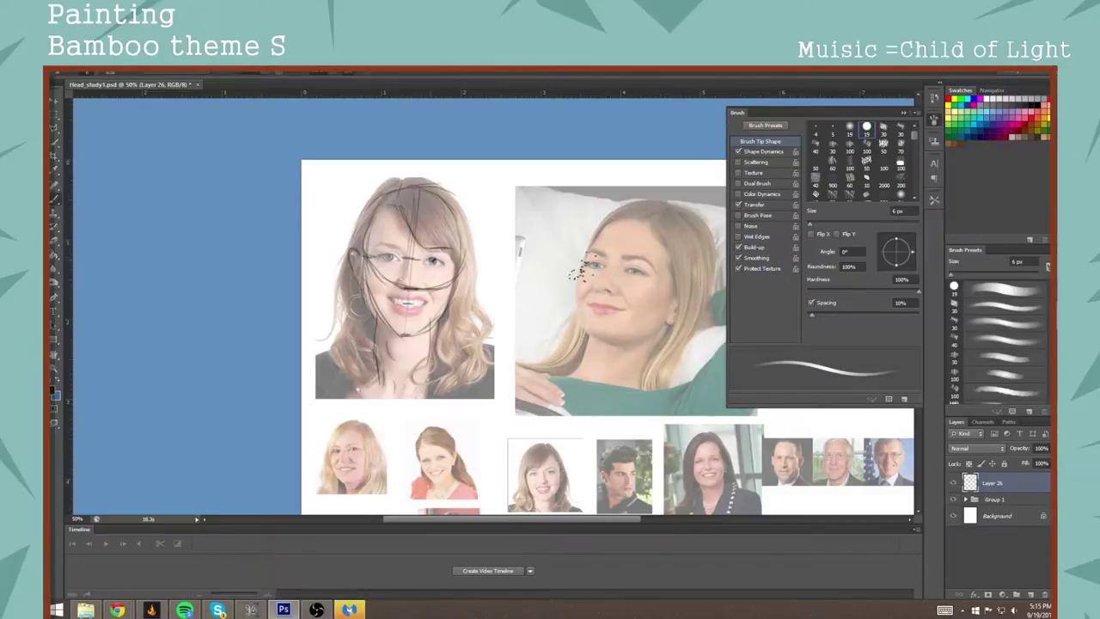
{"action": "left_click", "coordinate": [954, 501]}
{"action": "left_click", "coordinate": [953, 501]}
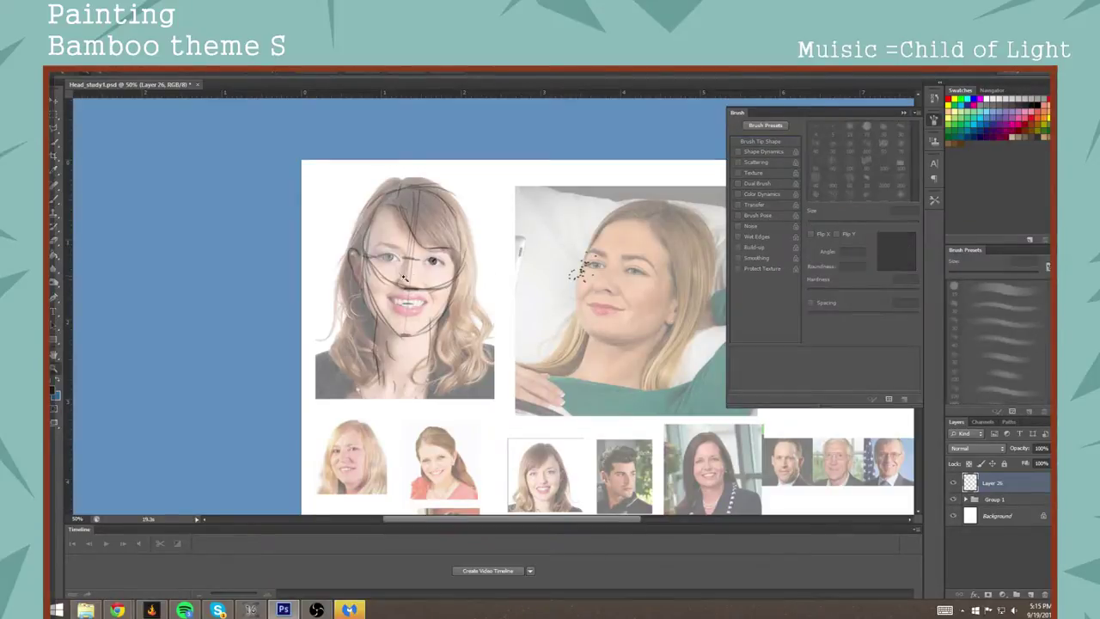
Step: Darken the pupils of both eyes and draw the nostrils and the smile crease beside the mouth
{"action": "left_click", "coordinate": [427, 279], "text": "ctrl"}
{"action": "left_click", "coordinate": [442, 276], "text": "ctrl"}
{"action": "left_click_drag", "start_coordinate": [435, 269], "coordinate": [489, 316]}
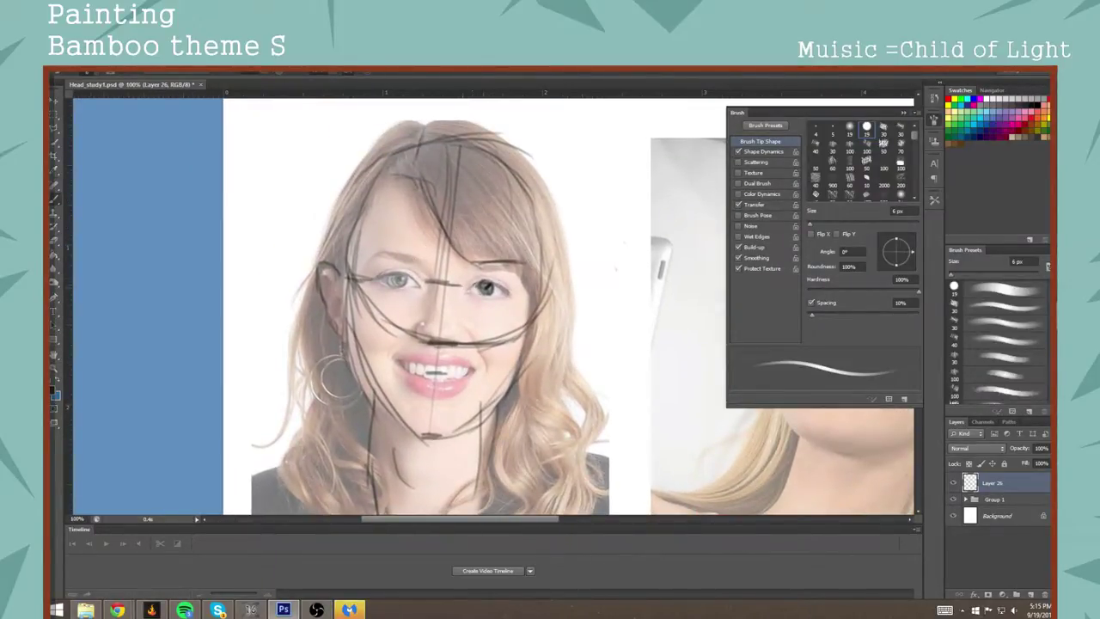
{"action": "left_click_drag", "start_coordinate": [485, 287], "coordinate": [492, 285]}
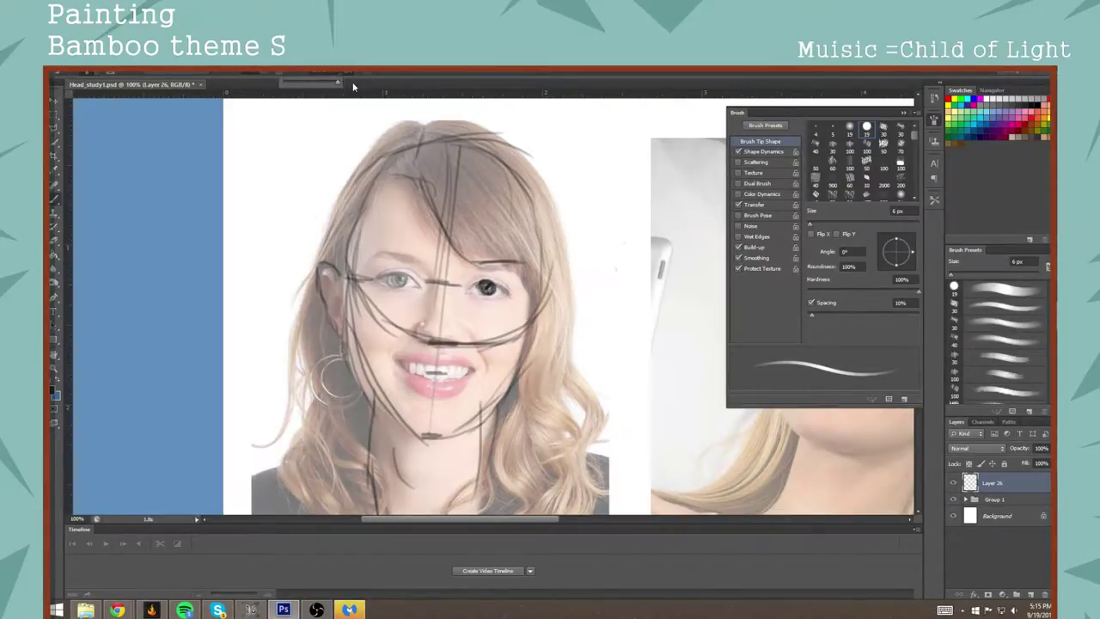
{"action": "left_click_drag", "start_coordinate": [479, 283], "coordinate": [489, 290]}
{"action": "mouse_move", "coordinate": [390, 275]}
{"action": "left_mouse_down"}
{"action": "mouse_move", "coordinate": [399, 285]}
{"action": "mouse_move", "coordinate": [410, 275]}
{"action": "left_mouse_up"}
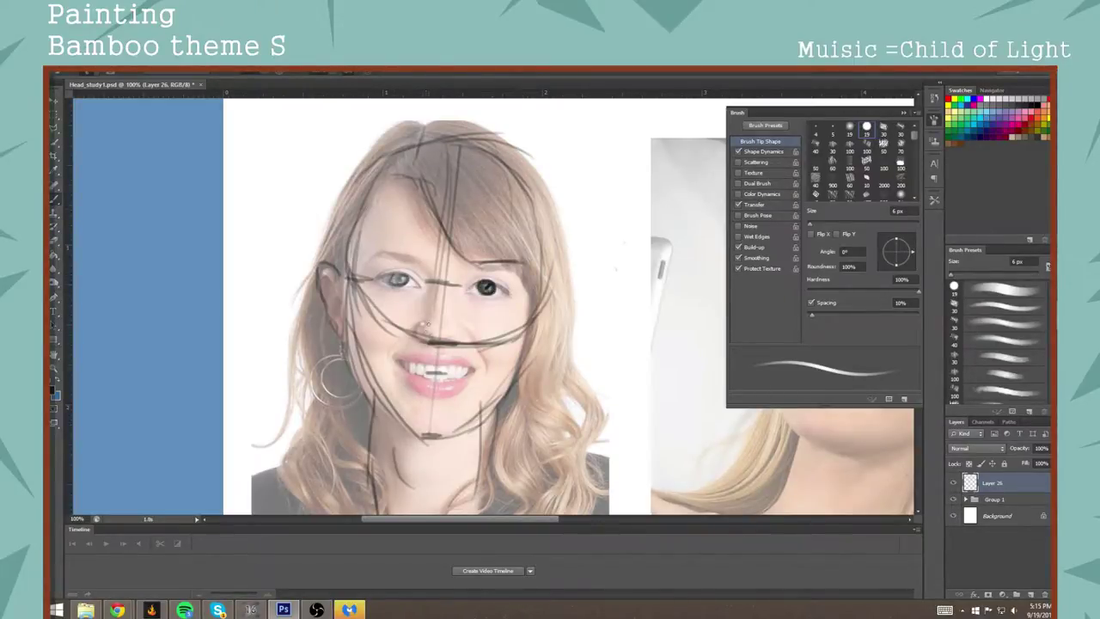
{"action": "mouse_move", "coordinate": [425, 325]}
{"action": "left_mouse_down"}
{"action": "mouse_move", "coordinate": [416, 335]}
{"action": "mouse_move", "coordinate": [432, 308]}
{"action": "left_mouse_up"}
{"action": "mouse_move", "coordinate": [455, 344]}
{"action": "left_mouse_down"}
{"action": "mouse_move", "coordinate": [465, 335]}
{"action": "mouse_move", "coordinate": [486, 372]}
{"action": "left_mouse_up"}
Step: Outline the hair from the parting down the left side of the woman's head to below the ear
{"action": "mouse_move", "coordinate": [423, 125]}
{"action": "left_mouse_down"}
{"action": "mouse_move", "coordinate": [362, 147]}
{"action": "mouse_move", "coordinate": [349, 175]}
{"action": "left_mouse_up"}
{"action": "left_click_drag", "start_coordinate": [382, 139], "coordinate": [318, 234]}
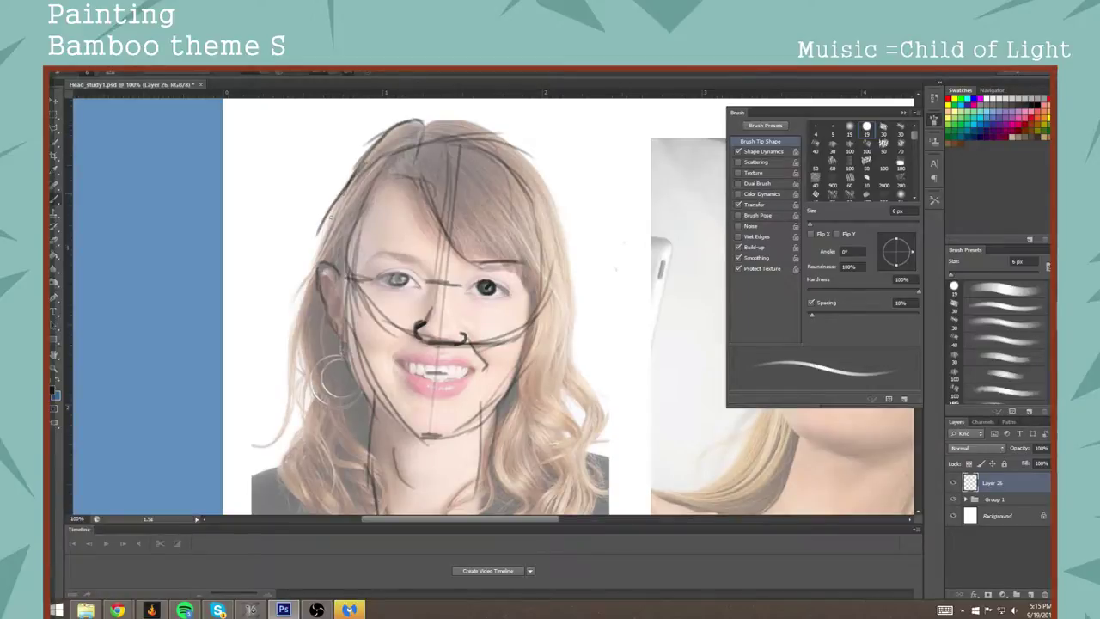
{"action": "mouse_move", "coordinate": [341, 197]}
{"action": "left_mouse_down"}
{"action": "mouse_move", "coordinate": [294, 292]}
{"action": "mouse_move", "coordinate": [303, 313]}
{"action": "left_mouse_up"}
{"action": "left_click_drag", "start_coordinate": [309, 274], "coordinate": [292, 361]}
{"action": "left_click_drag", "start_coordinate": [296, 306], "coordinate": [302, 400]}
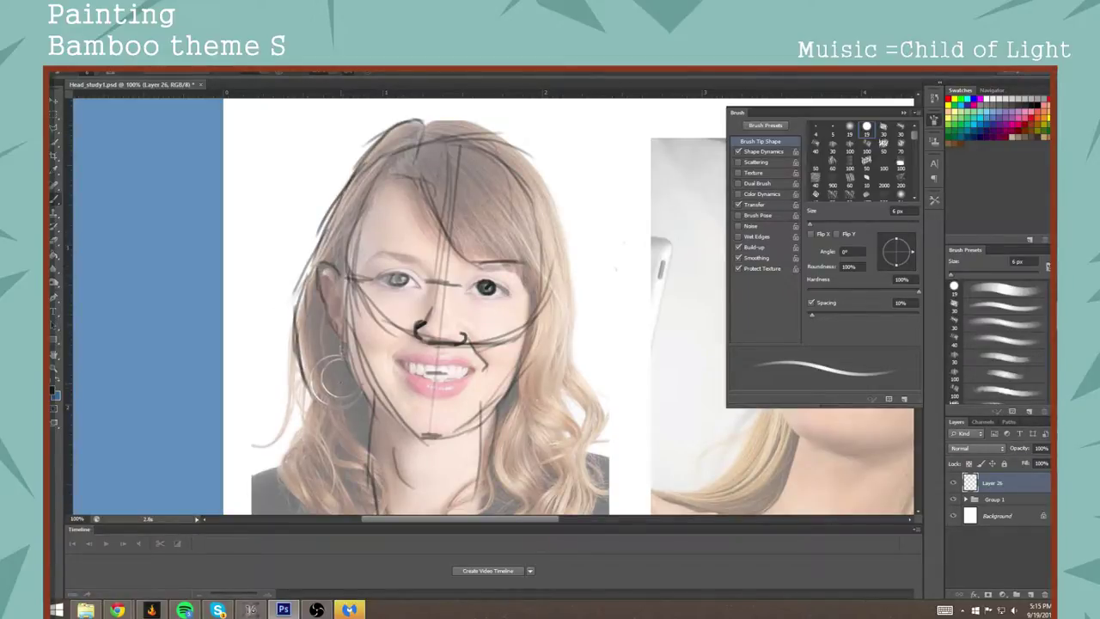
Step: Outline the hair over the crown and down the right side to the shoulder, then check it with Group 1 hidden
{"action": "left_click_drag", "start_coordinate": [435, 126], "coordinate": [499, 134]}
{"action": "mouse_move", "coordinate": [419, 123]}
{"action": "left_mouse_down"}
{"action": "mouse_move", "coordinate": [473, 127]}
{"action": "mouse_move", "coordinate": [544, 191]}
{"action": "left_mouse_up"}
{"action": "left_click_drag", "start_coordinate": [503, 138], "coordinate": [575, 253]}
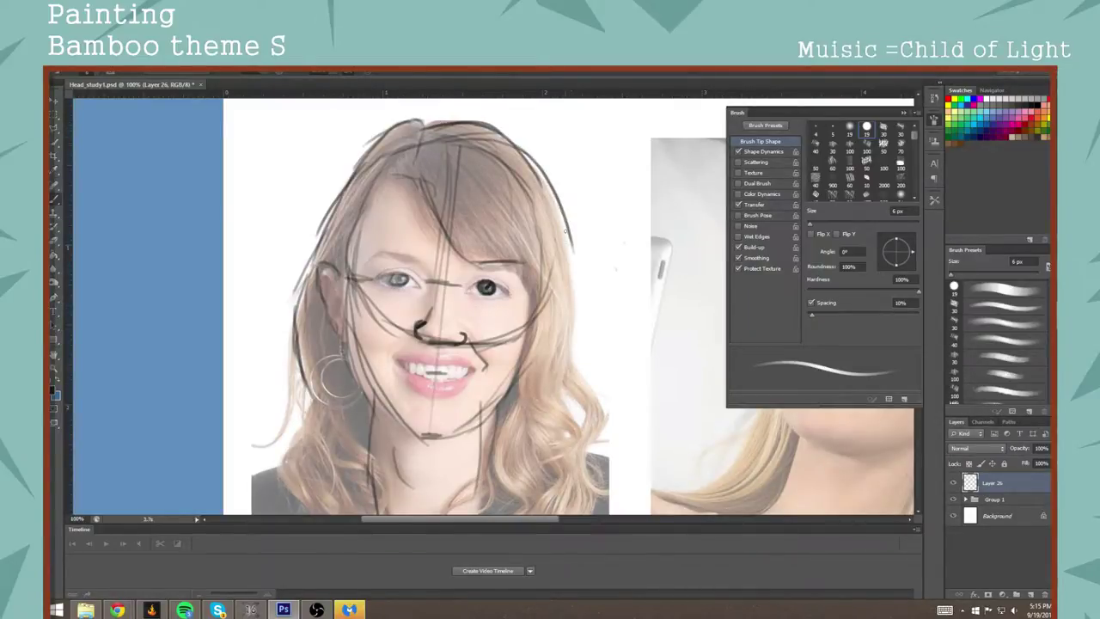
{"action": "mouse_move", "coordinate": [567, 199]}
{"action": "left_mouse_down"}
{"action": "mouse_move", "coordinate": [566, 324]}
{"action": "mouse_move", "coordinate": [569, 262]}
{"action": "mouse_move", "coordinate": [577, 367]}
{"action": "mouse_move", "coordinate": [607, 440]}
{"action": "left_mouse_up"}
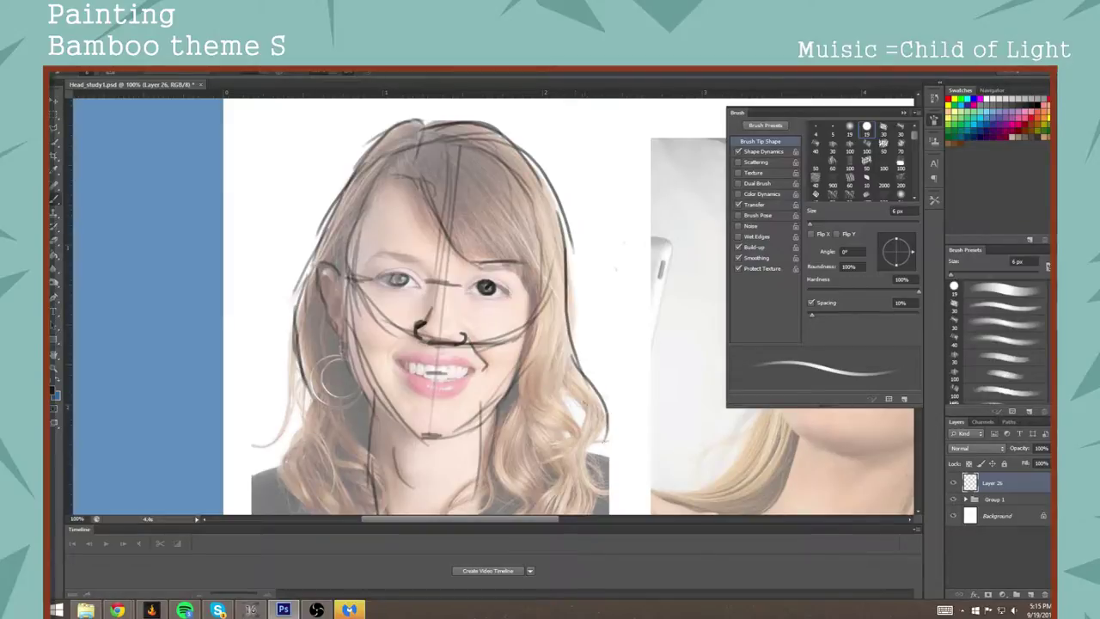
{"action": "left_click", "coordinate": [954, 499]}
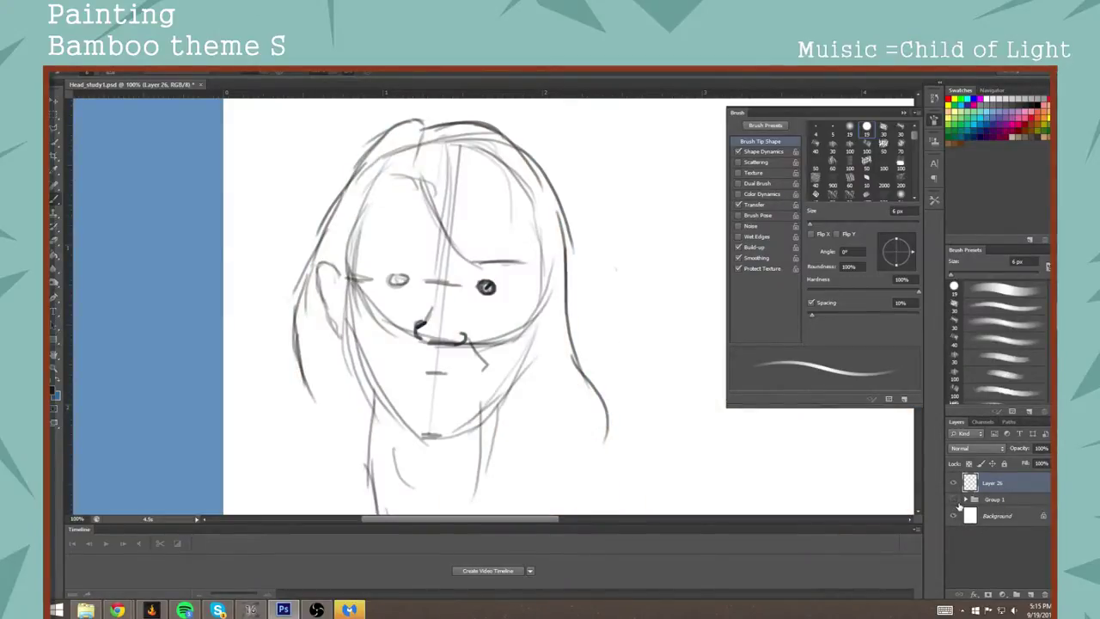
{"action": "left_click", "coordinate": [954, 499]}
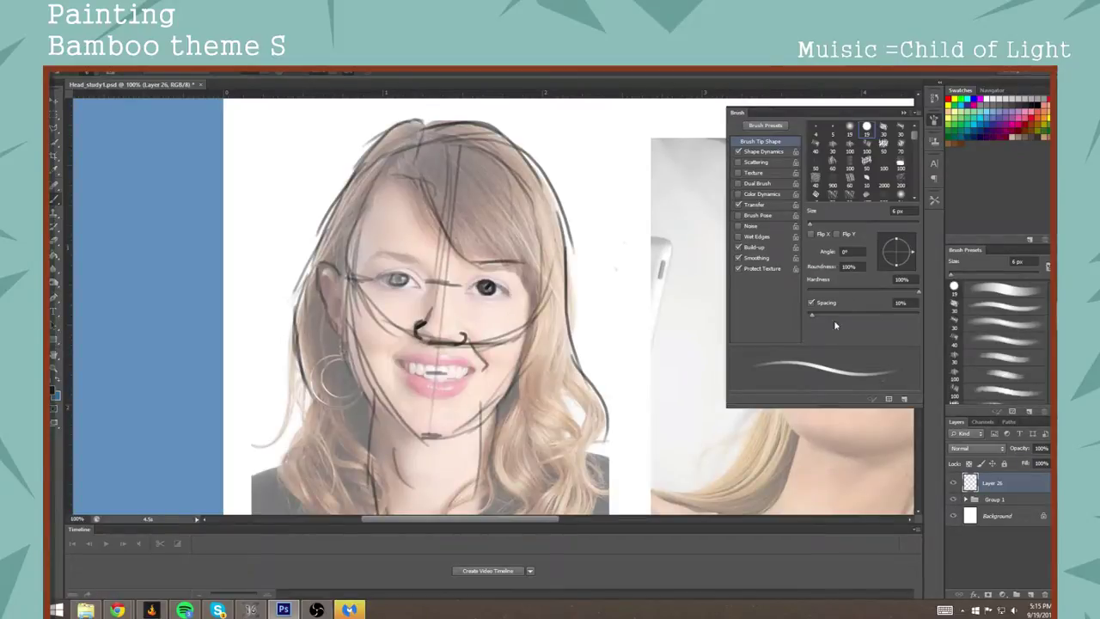
Step: Draw the eyelids, nose bridge and lips, then compare the sketch with Group 1 hidden and shown
{"action": "mouse_move", "coordinate": [376, 279]}
{"action": "left_mouse_down"}
{"action": "mouse_move", "coordinate": [401, 273]}
{"action": "mouse_move", "coordinate": [424, 288]}
{"action": "mouse_move", "coordinate": [383, 282]}
{"action": "left_mouse_up"}
{"action": "mouse_move", "coordinate": [470, 288]}
{"action": "left_mouse_down"}
{"action": "mouse_move", "coordinate": [486, 280]}
{"action": "mouse_move", "coordinate": [509, 302]}
{"action": "left_mouse_up"}
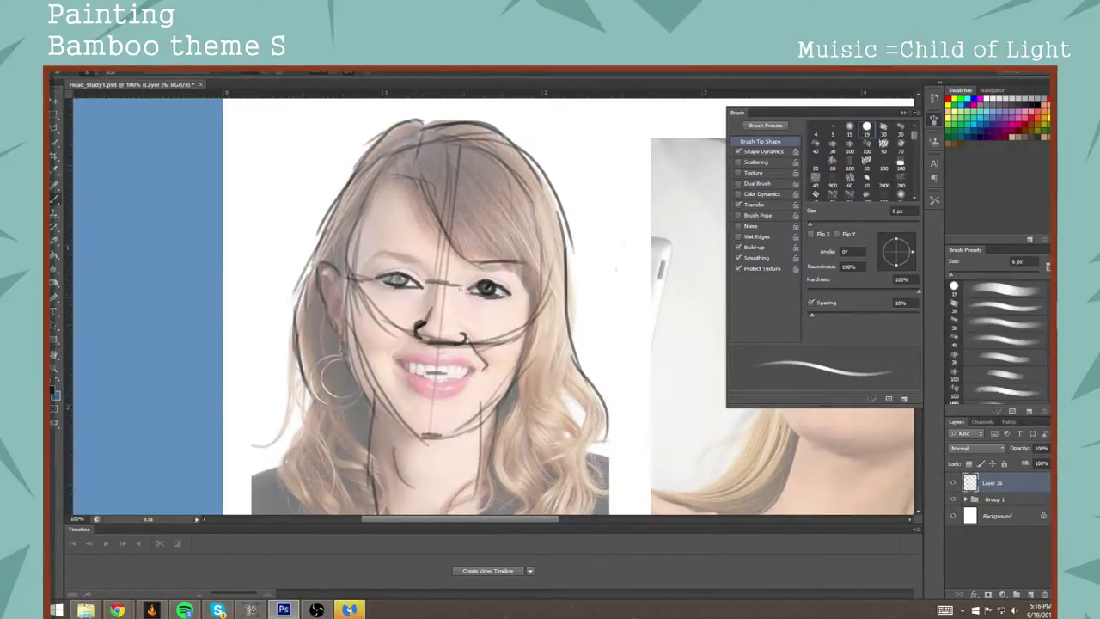
{"action": "left_click_drag", "start_coordinate": [430, 273], "coordinate": [434, 296]}
{"action": "mouse_move", "coordinate": [440, 352]}
{"action": "left_mouse_down"}
{"action": "mouse_move", "coordinate": [391, 358]}
{"action": "mouse_move", "coordinate": [477, 372]}
{"action": "mouse_move", "coordinate": [461, 357]}
{"action": "mouse_move", "coordinate": [436, 352]}
{"action": "mouse_move", "coordinate": [411, 375]}
{"action": "mouse_move", "coordinate": [475, 376]}
{"action": "mouse_move", "coordinate": [446, 398]}
{"action": "left_mouse_up"}
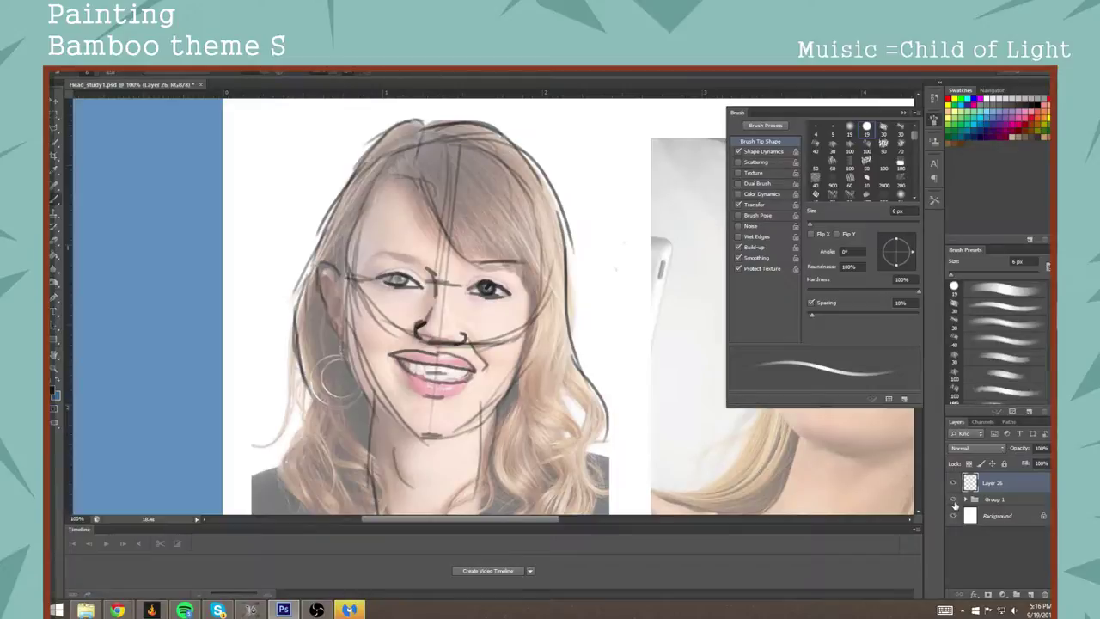
{"action": "left_click", "coordinate": [954, 500]}
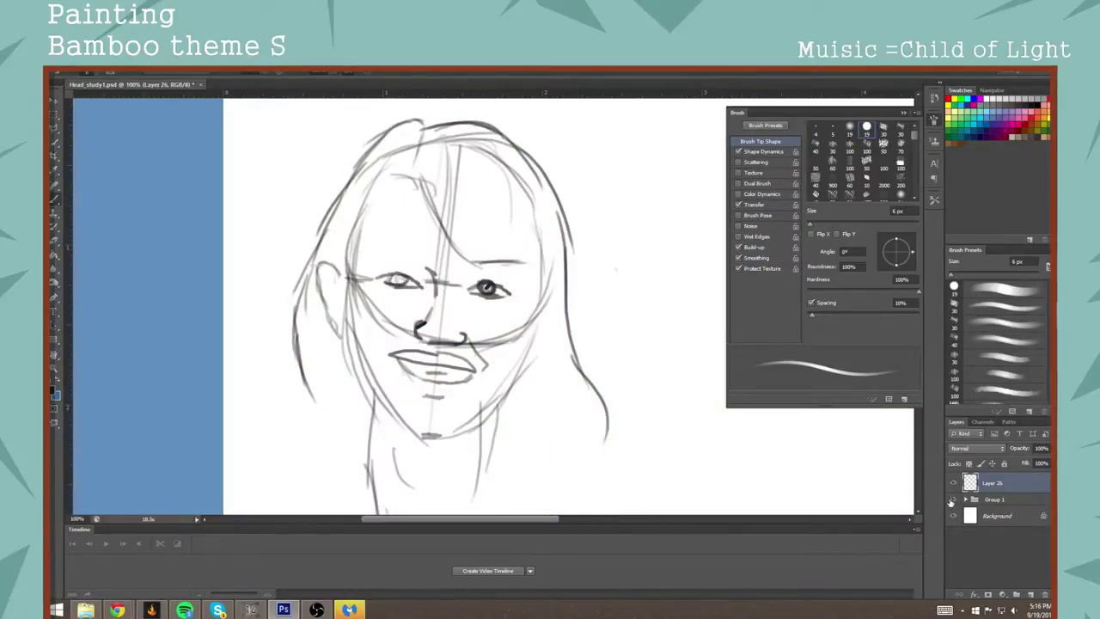
{"action": "left_click", "coordinate": [954, 500]}
{"action": "left_click", "coordinate": [951, 501]}
{"action": "left_click", "coordinate": [952, 500]}
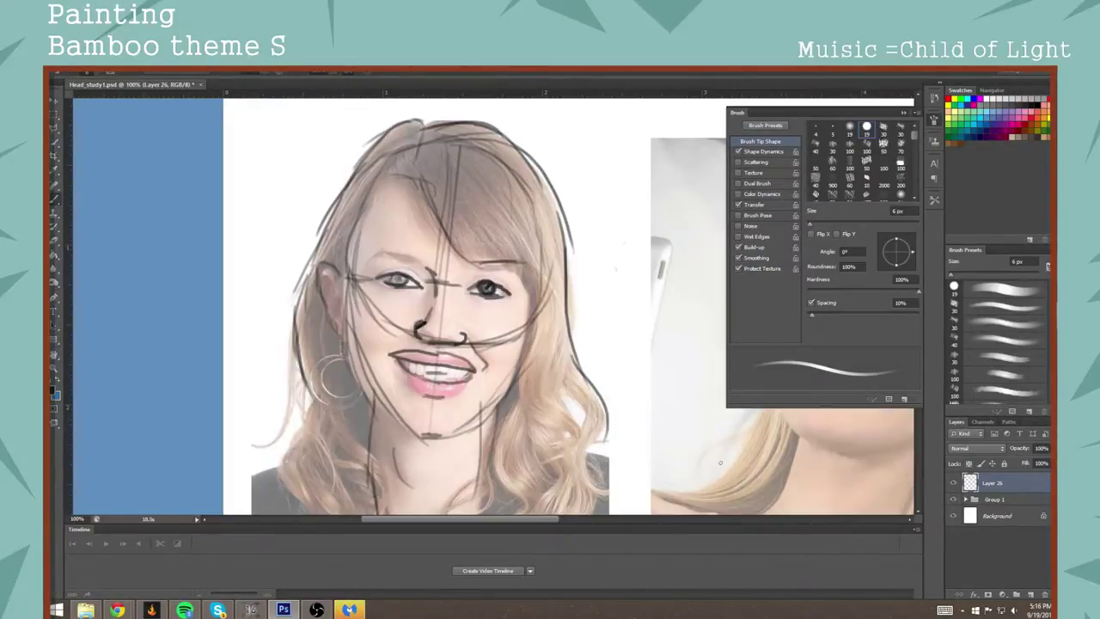
Step: Add the teeth, clean up the rough jaw lines and redraw a darker jawline, checking it with Group 1 hidden
{"action": "mouse_move", "coordinate": [415, 386]}
{"action": "left_mouse_down"}
{"action": "mouse_move", "coordinate": [456, 394]}
{"action": "mouse_move", "coordinate": [419, 373]}
{"action": "mouse_move", "coordinate": [446, 378]}
{"action": "left_mouse_up"}
{"action": "mouse_move", "coordinate": [430, 436]}
{"action": "left_mouse_down"}
{"action": "mouse_move", "coordinate": [485, 420]}
{"action": "mouse_move", "coordinate": [516, 382]}
{"action": "mouse_move", "coordinate": [402, 429]}
{"action": "mouse_move", "coordinate": [354, 386]}
{"action": "mouse_move", "coordinate": [349, 336]}
{"action": "mouse_move", "coordinate": [342, 382]}
{"action": "mouse_move", "coordinate": [364, 365]}
{"action": "mouse_move", "coordinate": [354, 339]}
{"action": "mouse_move", "coordinate": [368, 355]}
{"action": "left_mouse_up"}
{"action": "key", "text": "e"}
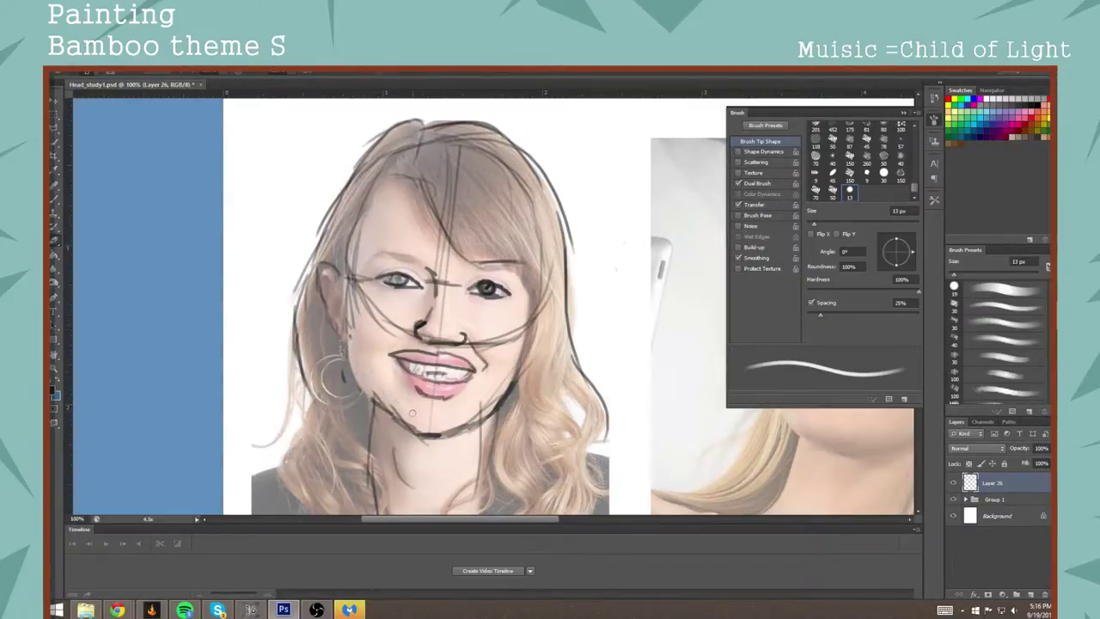
{"action": "key", "text": "comma"}
{"action": "mouse_move", "coordinate": [391, 414]}
{"action": "left_mouse_down"}
{"action": "mouse_move", "coordinate": [359, 378]}
{"action": "mouse_move", "coordinate": [350, 323]}
{"action": "left_mouse_up"}
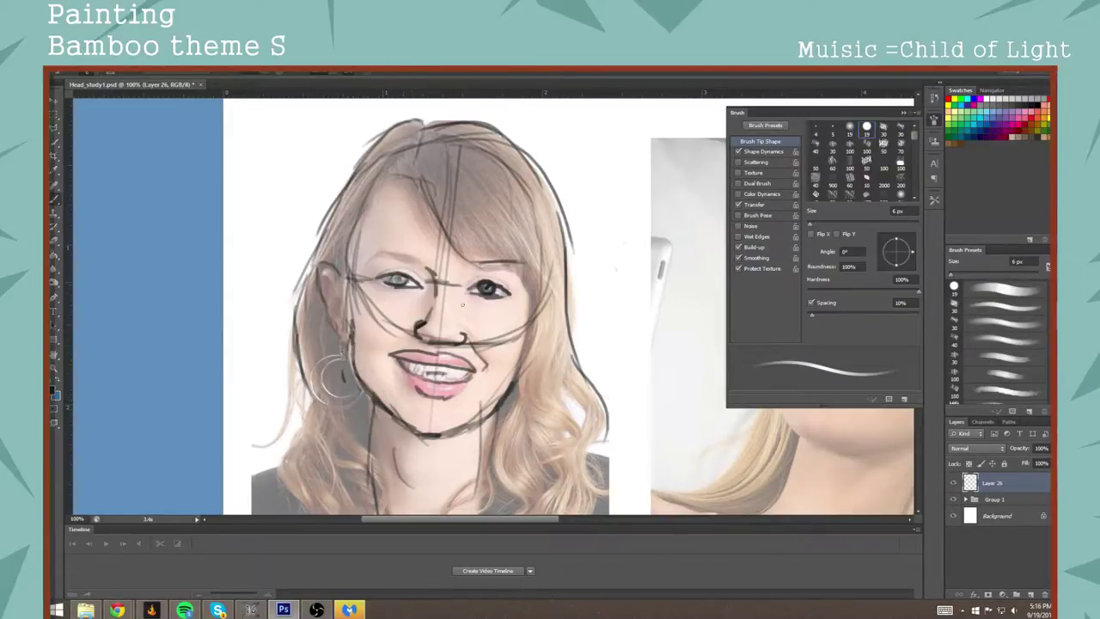
{"action": "left_click", "coordinate": [952, 499]}
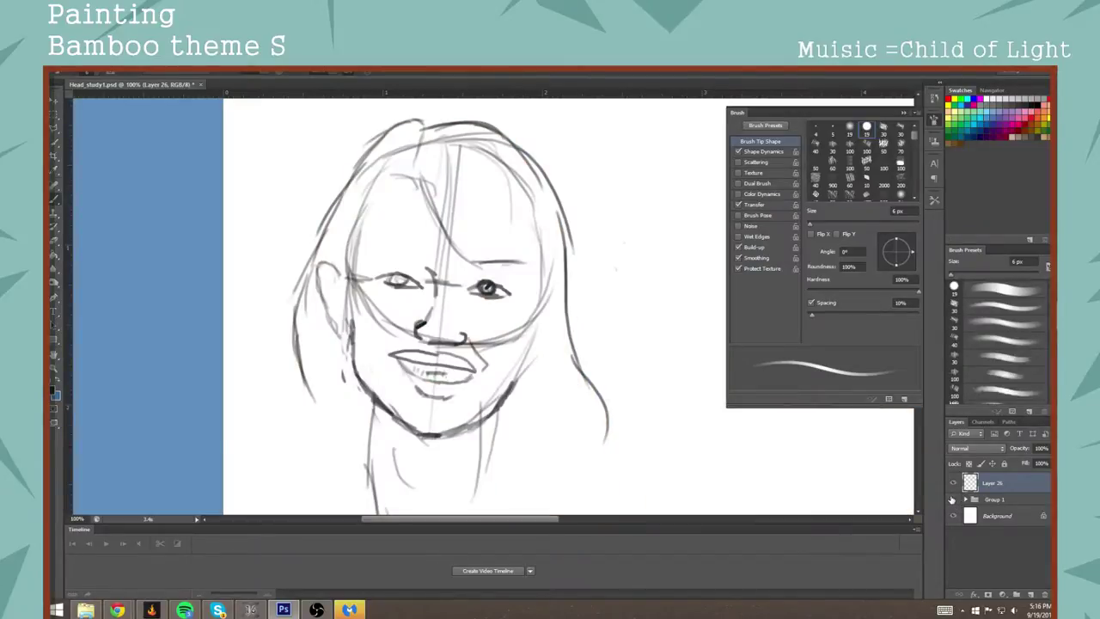
{"action": "left_click", "coordinate": [952, 499]}
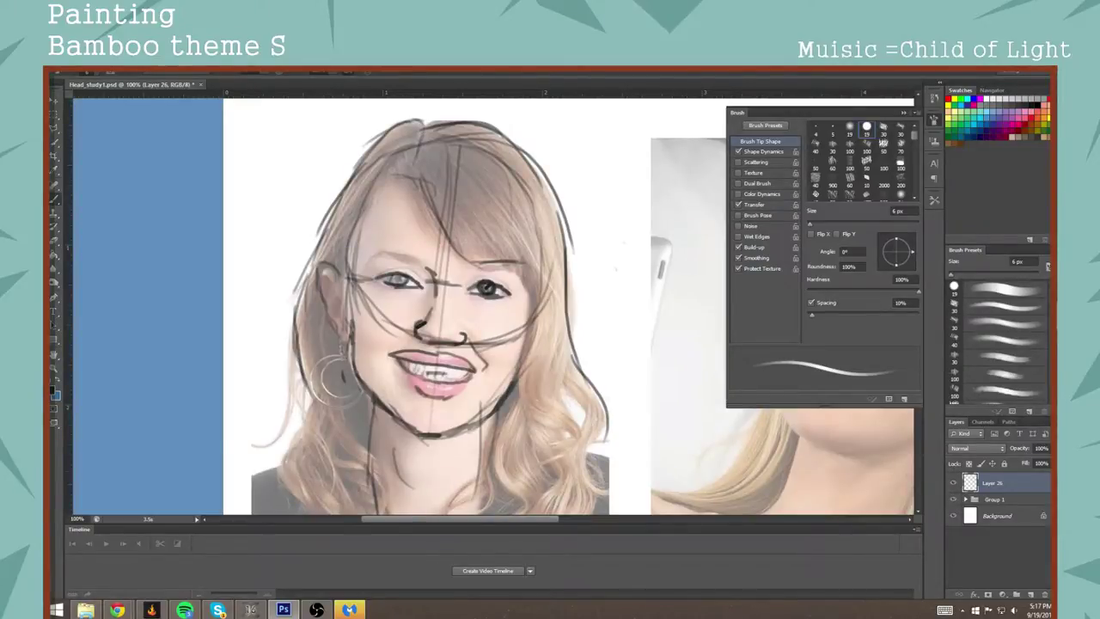
Step: Sketch the shoulder lines on both sides and reinforce the neck lines below the jaw
{"action": "left_click_drag", "start_coordinate": [525, 391], "coordinate": [560, 279]}
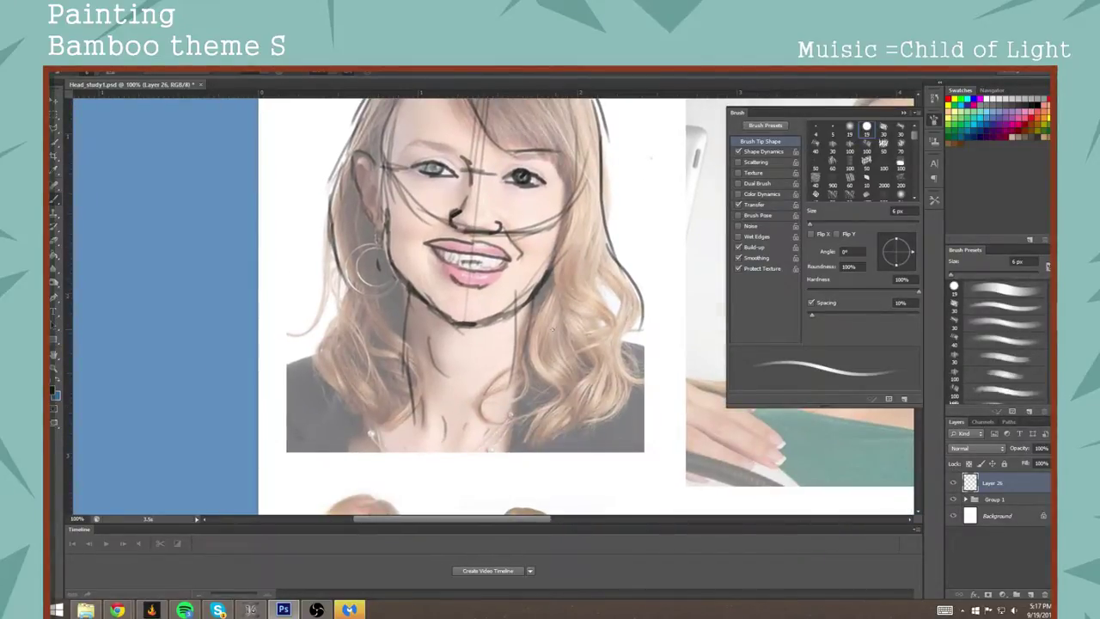
{"action": "left_click_drag", "start_coordinate": [541, 331], "coordinate": [612, 342]}
{"action": "left_click_drag", "start_coordinate": [313, 354], "coordinate": [384, 339]}
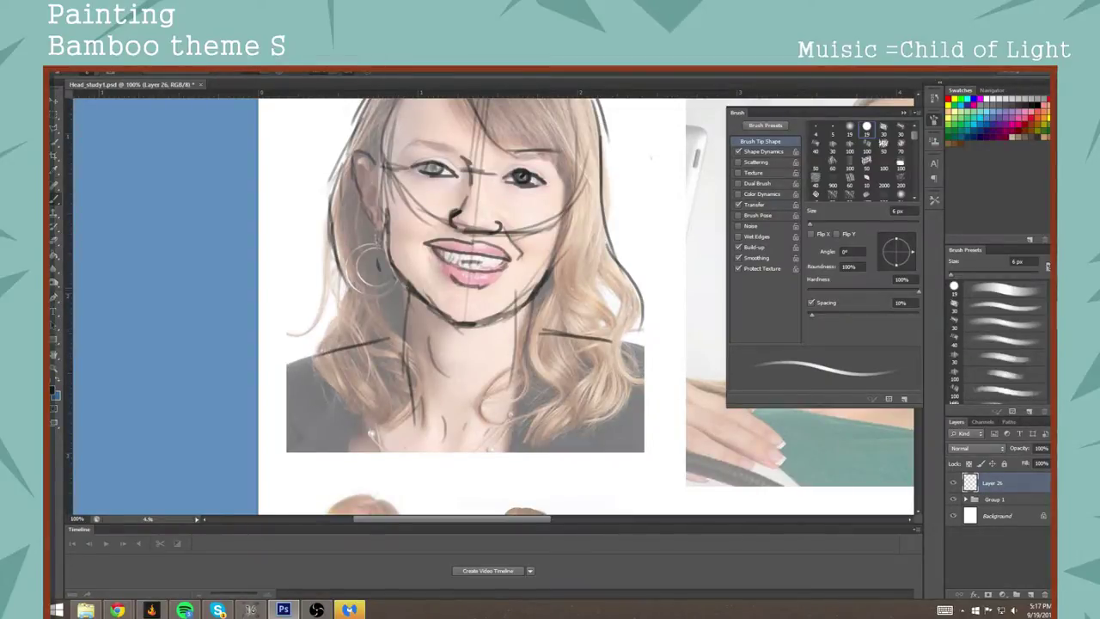
{"action": "left_click_drag", "start_coordinate": [407, 284], "coordinate": [400, 356]}
{"action": "mouse_move", "coordinate": [533, 289]}
{"action": "left_mouse_down"}
{"action": "mouse_move", "coordinate": [522, 331]}
{"action": "mouse_move", "coordinate": [539, 399]}
{"action": "left_mouse_up"}
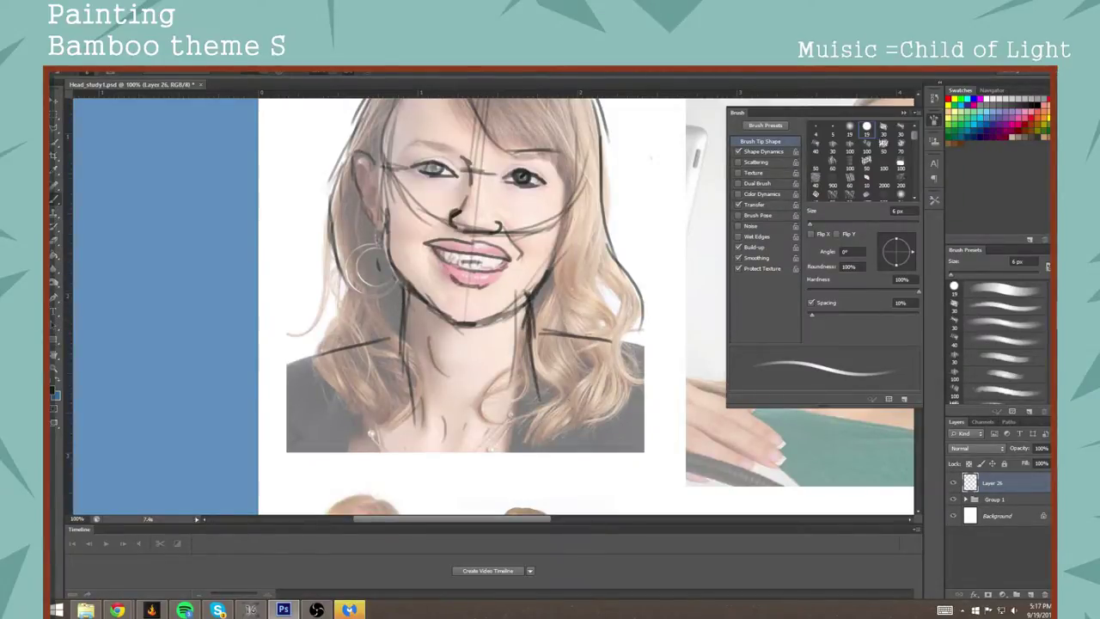
{"action": "left_click_drag", "start_coordinate": [531, 331], "coordinate": [543, 334]}
Step: Outline the wavy hair lock falling over the left shoulder and up to the earring
{"action": "left_click_drag", "start_coordinate": [348, 289], "coordinate": [314, 353]}
{"action": "mouse_move", "coordinate": [316, 353]}
{"action": "left_mouse_down"}
{"action": "mouse_move", "coordinate": [374, 416]}
{"action": "mouse_move", "coordinate": [400, 411]}
{"action": "left_mouse_up"}
{"action": "mouse_move", "coordinate": [365, 318]}
{"action": "left_mouse_down"}
{"action": "mouse_move", "coordinate": [408, 385]}
{"action": "mouse_move", "coordinate": [403, 412]}
{"action": "mouse_move", "coordinate": [428, 391]}
{"action": "mouse_move", "coordinate": [369, 260]}
{"action": "left_mouse_up"}
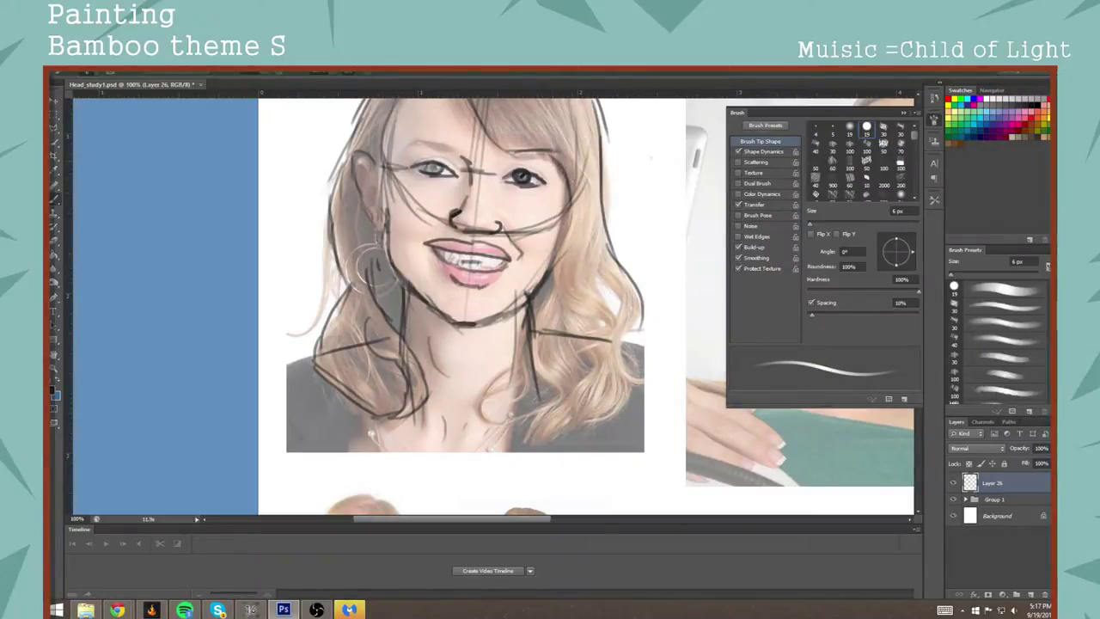
Step: Outline the wavy hair locks falling over the shoulder on the side opposite the earring
{"action": "mouse_move", "coordinate": [550, 229]}
{"action": "left_mouse_down"}
{"action": "mouse_move", "coordinate": [564, 301]}
{"action": "mouse_move", "coordinate": [610, 335]}
{"action": "mouse_move", "coordinate": [600, 364]}
{"action": "mouse_move", "coordinate": [619, 355]}
{"action": "left_mouse_up"}
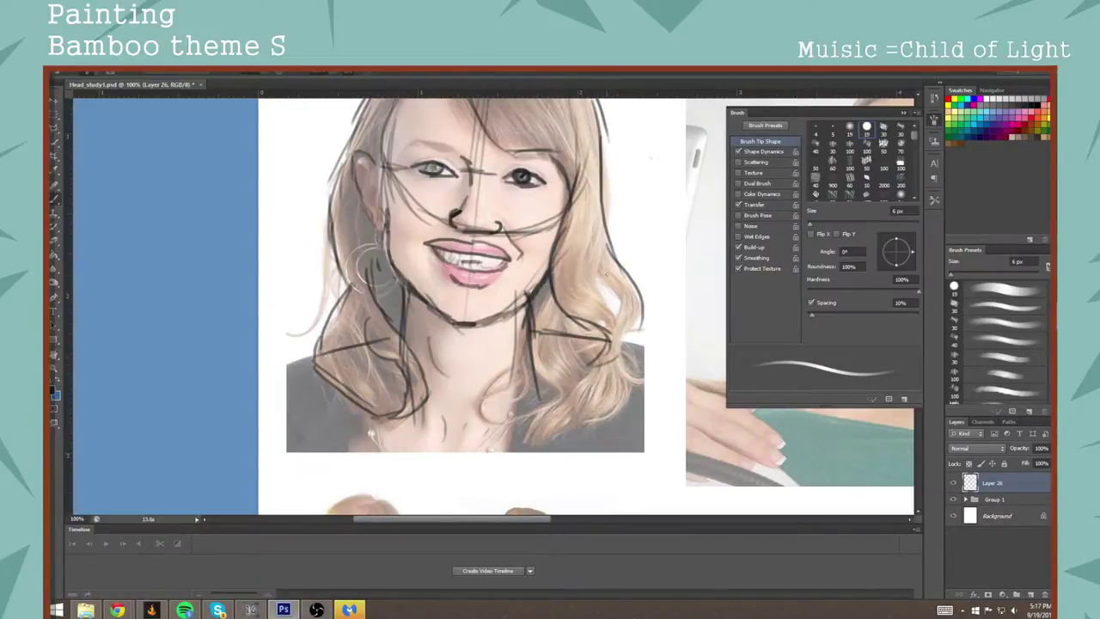
{"action": "left_click_drag", "start_coordinate": [604, 264], "coordinate": [616, 289]}
{"action": "mouse_move", "coordinate": [607, 240]}
{"action": "left_mouse_down"}
{"action": "mouse_move", "coordinate": [593, 269]}
{"action": "mouse_move", "coordinate": [616, 352]}
{"action": "left_mouse_up"}
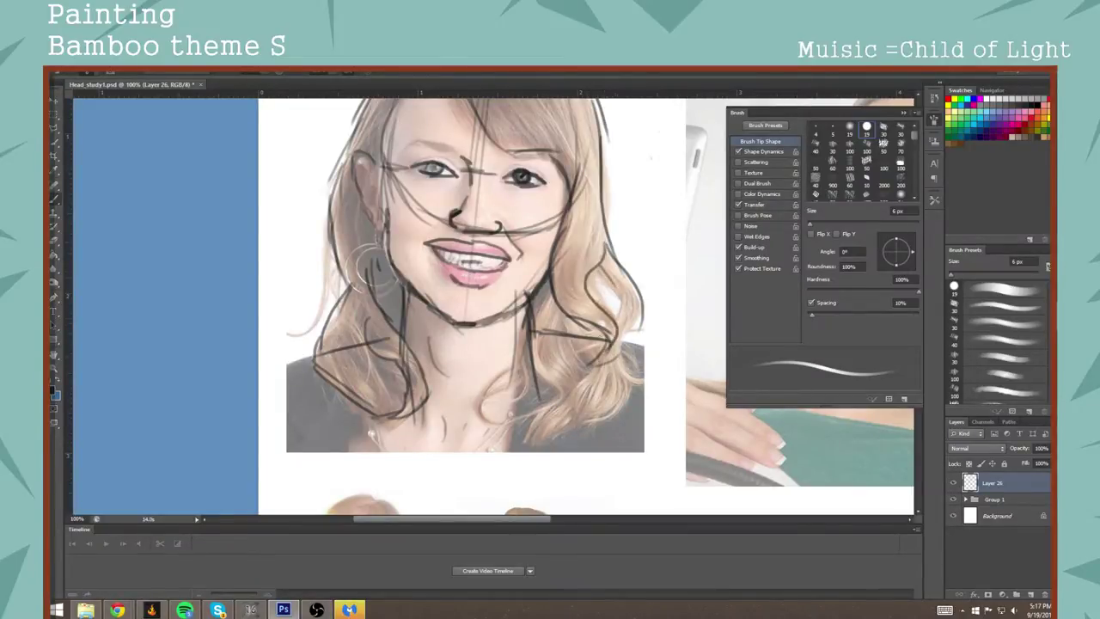
{"action": "left_click_drag", "start_coordinate": [610, 279], "coordinate": [619, 343]}
{"action": "left_click_drag", "start_coordinate": [538, 301], "coordinate": [603, 401]}
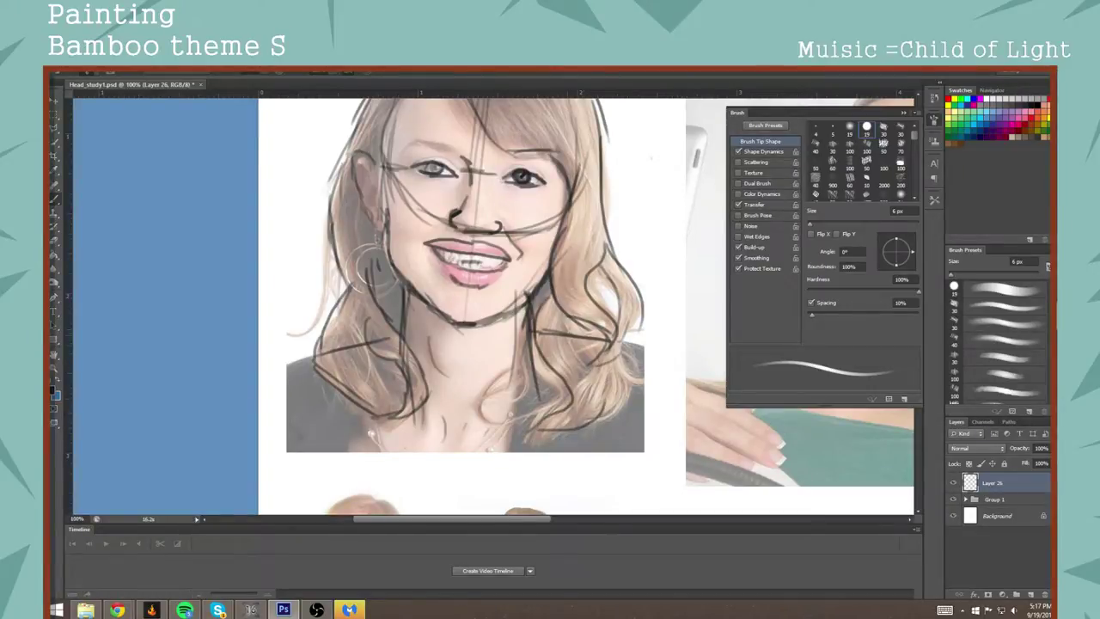
{"action": "left_click_drag", "start_coordinate": [607, 330], "coordinate": [564, 404]}
{"action": "left_click_drag", "start_coordinate": [567, 392], "coordinate": [628, 408]}
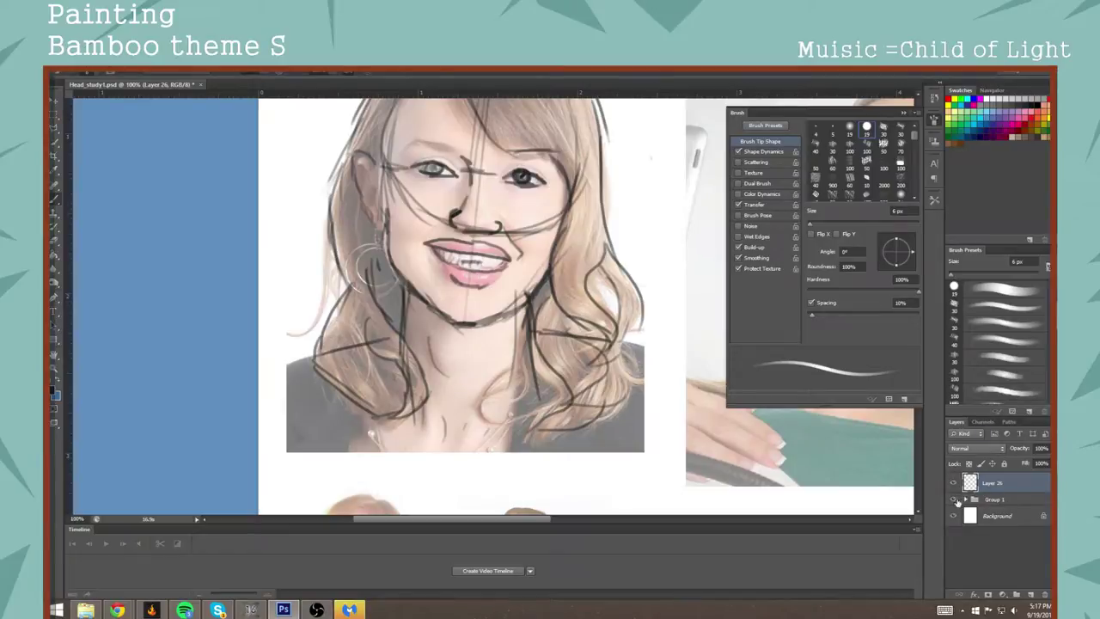
Step: Hide Group 1 and view the whole head sketch on its own at 50% zoom
{"action": "left_click", "coordinate": [952, 499]}
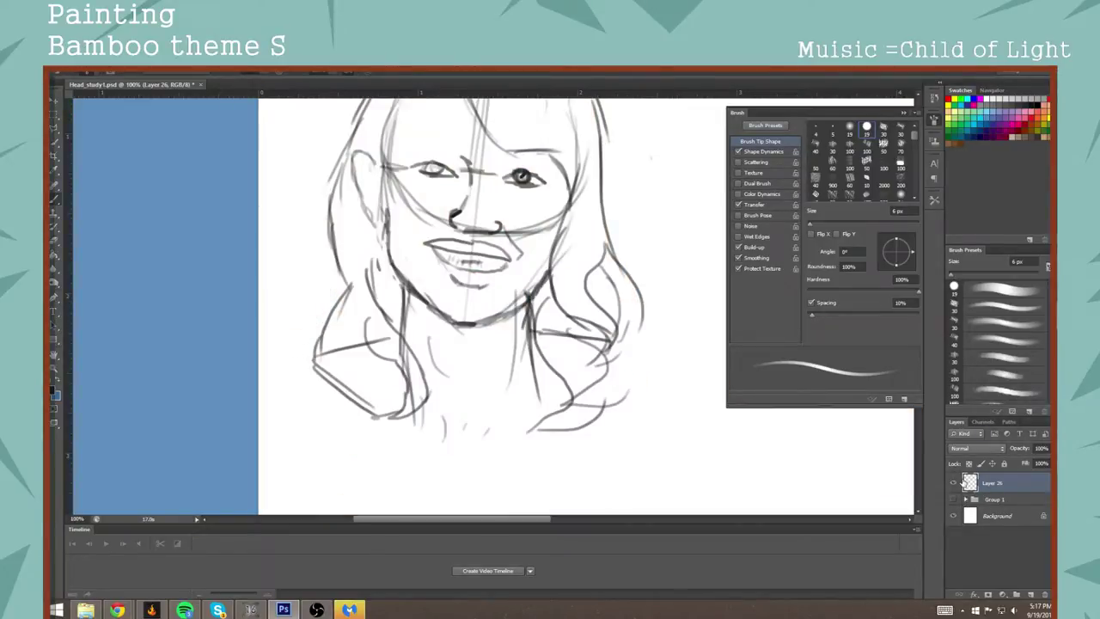
{"action": "key", "text": "z"}
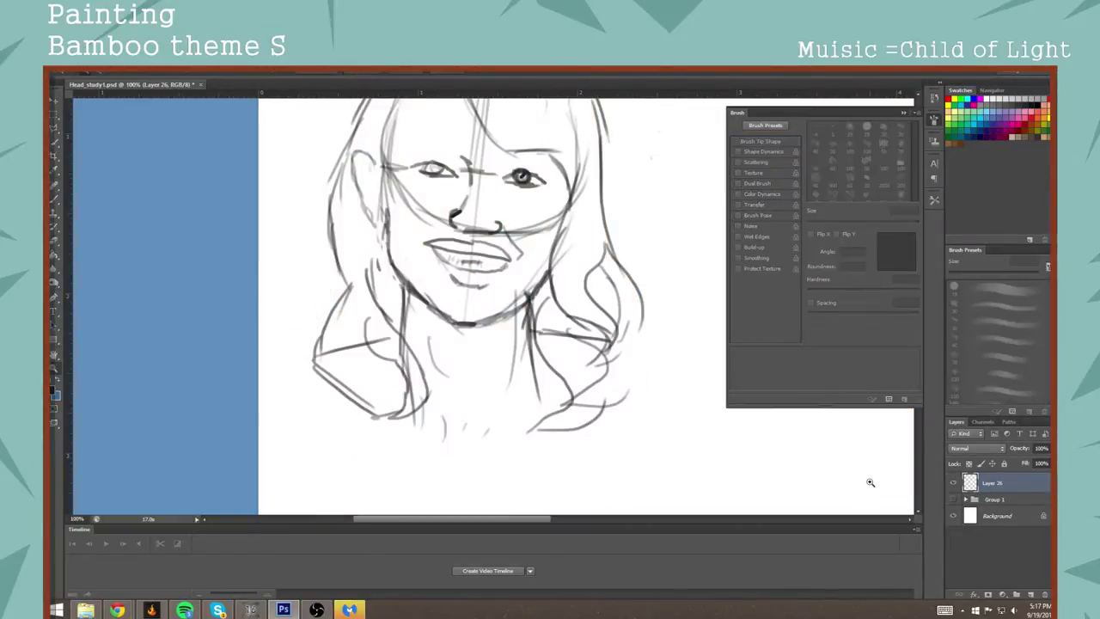
{"action": "left_click", "coordinate": [564, 306], "text": "alt"}
{"action": "scroll", "coordinate": [564, 307], "scroll_direction": "down", "scroll_amount": 1}
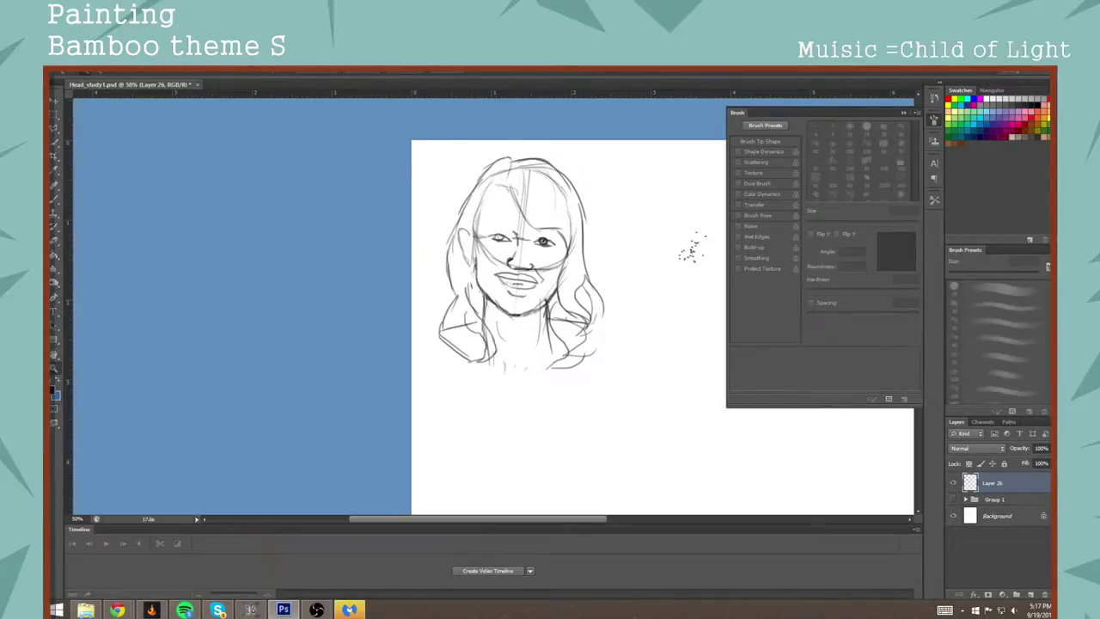
{"action": "key", "text": "alt+Tab"}
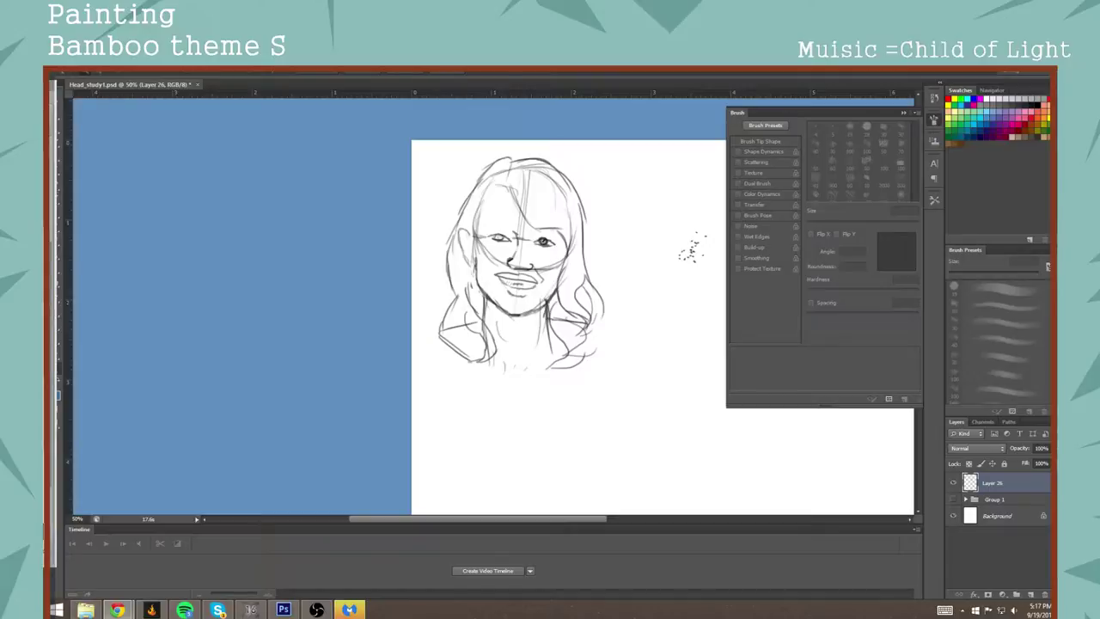
{"action": "left_click", "coordinate": [530, 332]}
Step: Erase the stray specks beside the head sketch with a 123 px round eraser, and return to the brush
{"action": "key", "text": "e"}
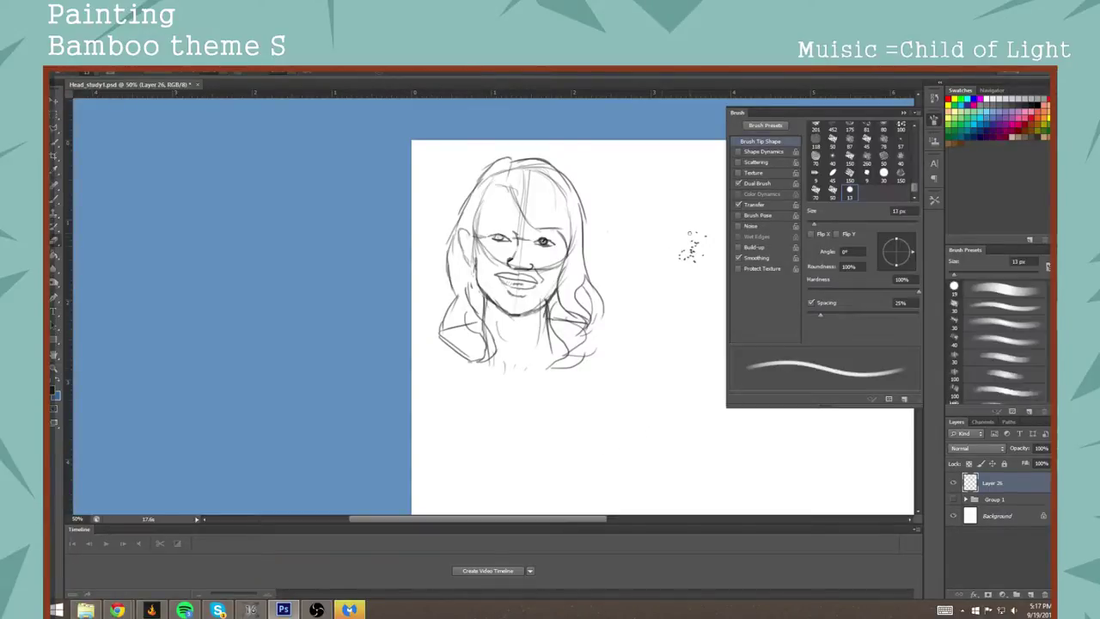
{"action": "right_click", "coordinate": [686, 229]}
{"action": "left_click", "coordinate": [680, 222]}
{"action": "left_click", "coordinate": [684, 165]}
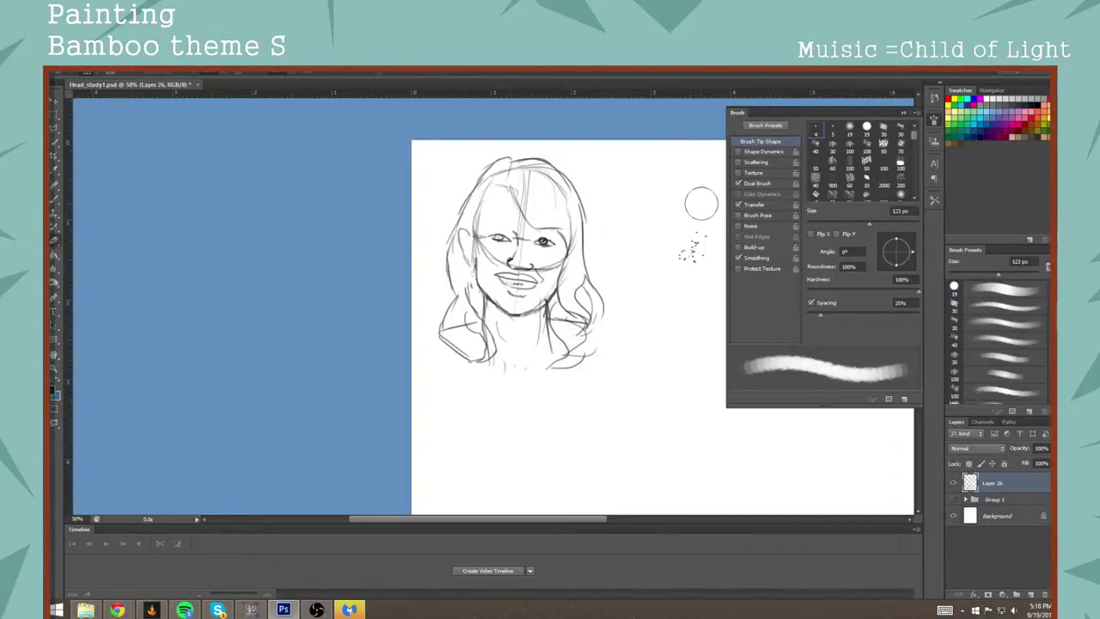
{"action": "mouse_move", "coordinate": [702, 204]}
{"action": "left_mouse_down"}
{"action": "mouse_move", "coordinate": [697, 276]}
{"action": "mouse_move", "coordinate": [678, 265]}
{"action": "mouse_move", "coordinate": [693, 230]}
{"action": "left_mouse_up"}
{"action": "key", "text": "b"}
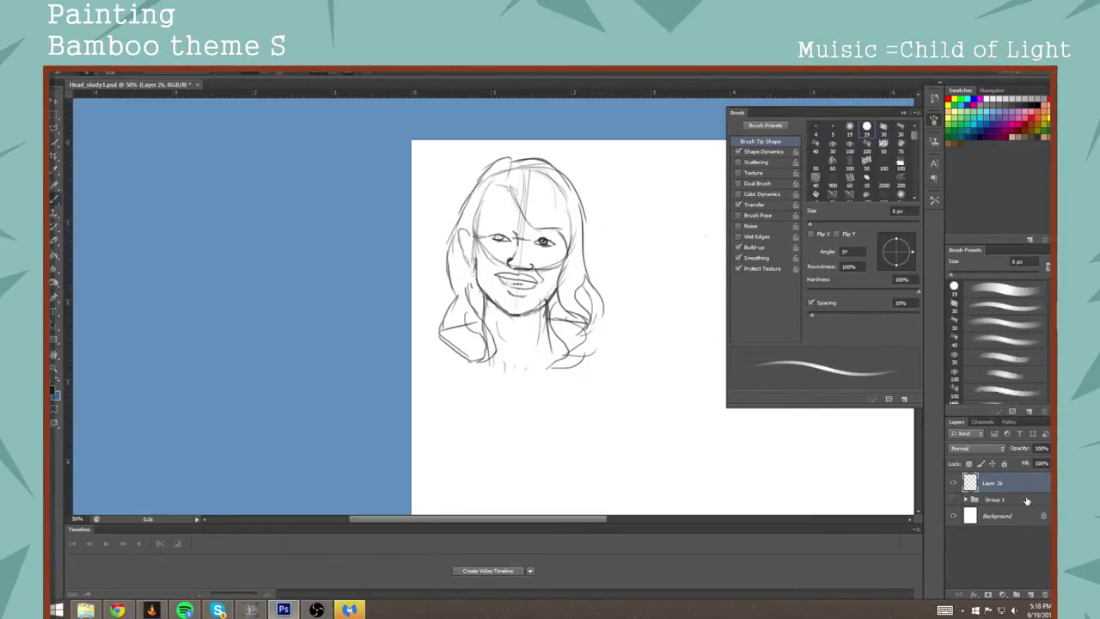
Step: Add a new layer above Layer 26 and name it "measurements"
{"action": "left_click", "coordinate": [1030, 594]}
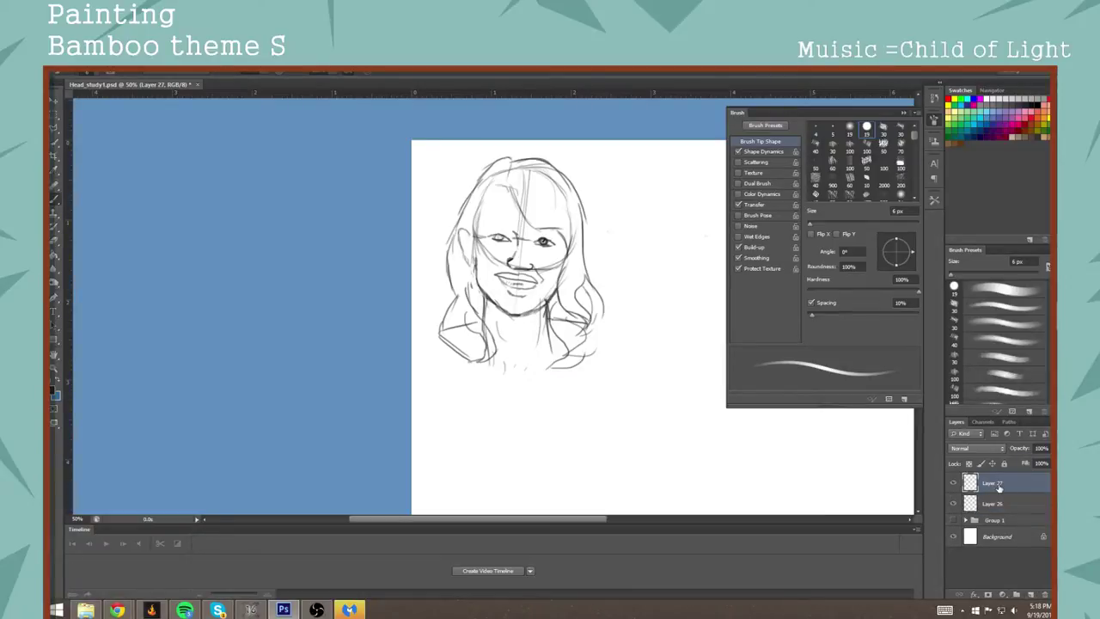
{"action": "double_click", "coordinate": [995, 483]}
{"action": "type", "text": "measurements"}
{"action": "key", "text": "Return"}
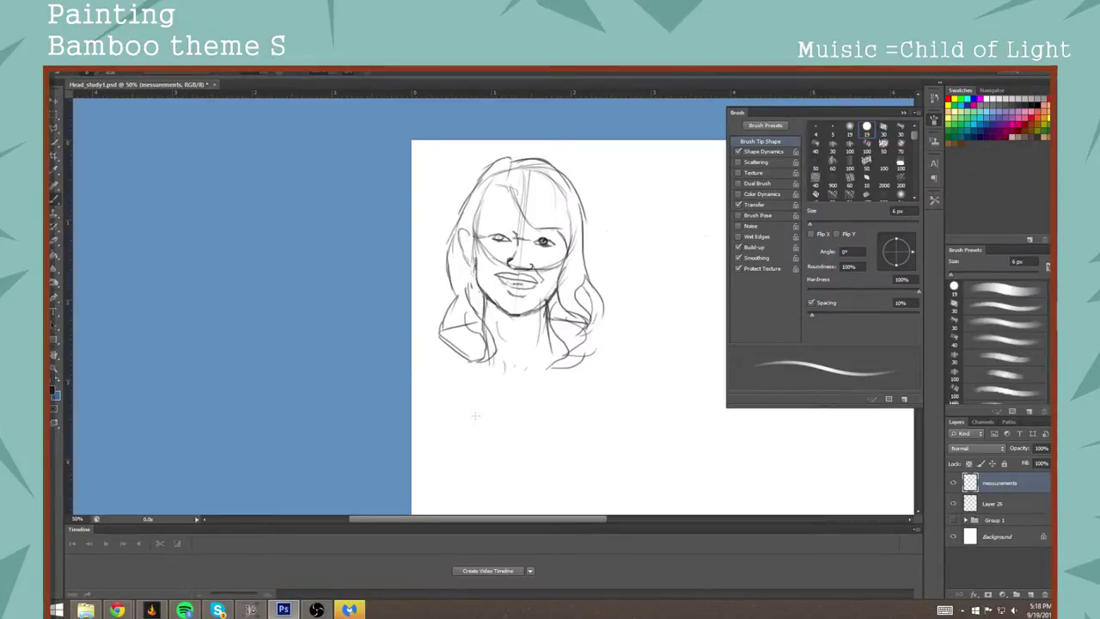
Step: Show Group 1 and draw a blue centre line from crown to chin on the first portrait, with short crossing proportion marks
{"action": "left_click", "coordinate": [954, 520]}
{"action": "key", "text": "z"}
{"action": "left_click", "coordinate": [497, 267]}
{"action": "left_click", "coordinate": [507, 269]}
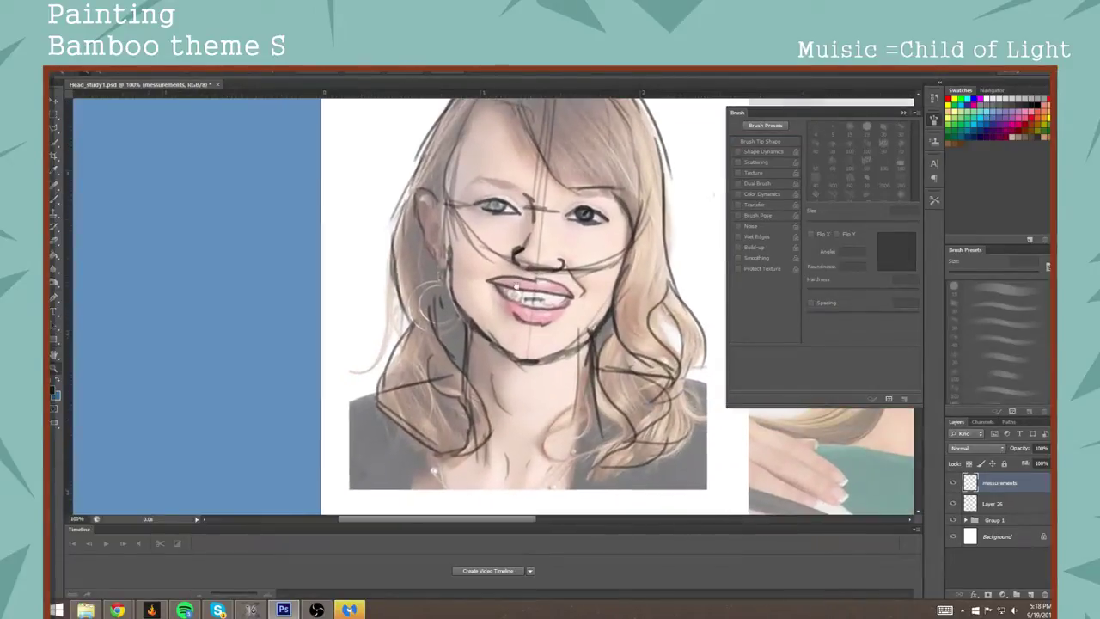
{"action": "left_click_drag", "start_coordinate": [538, 282], "coordinate": [478, 289]}
{"action": "key", "text": "ctrl+minus"}
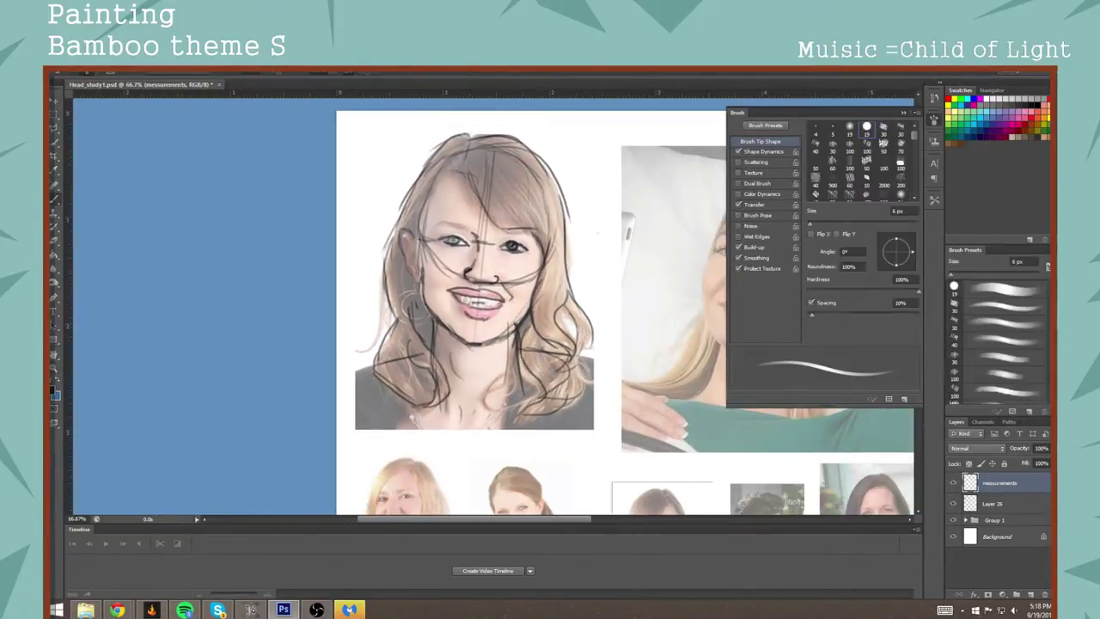
{"action": "left_click", "coordinate": [58, 379]}
{"action": "left_click_drag", "start_coordinate": [483, 245], "coordinate": [472, 347]}
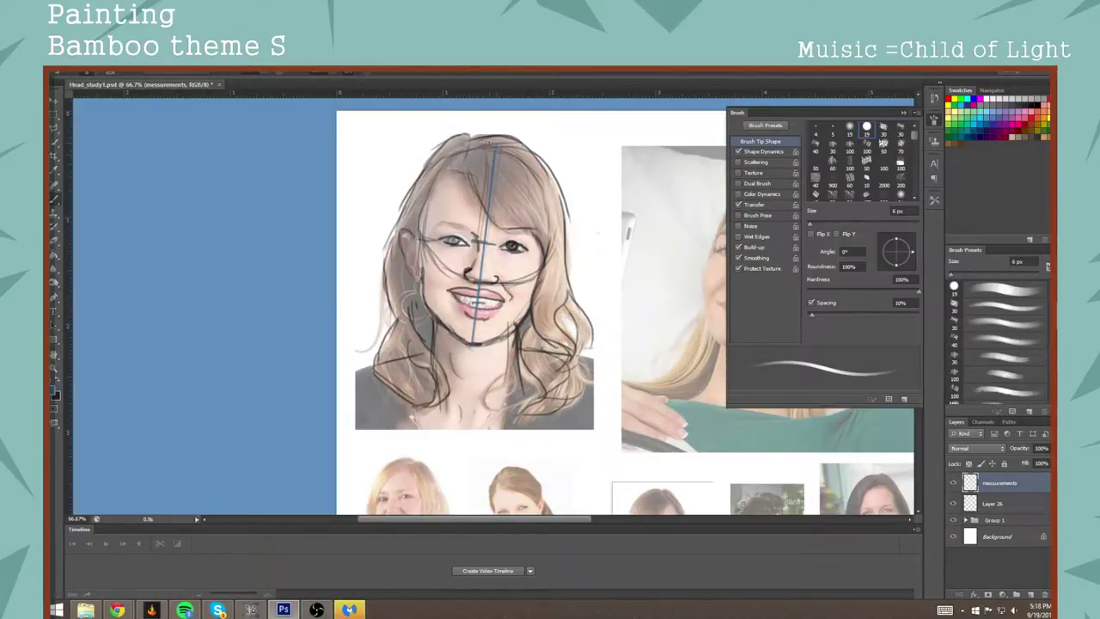
{"action": "left_click_drag", "start_coordinate": [487, 142], "coordinate": [513, 141]}
{"action": "left_click_drag", "start_coordinate": [472, 302], "coordinate": [493, 302]}
Step: Hide Layer 26 and trace a blue oval around the first portrait's head, from the crown down both sides to the chin
{"action": "left_click", "coordinate": [952, 504]}
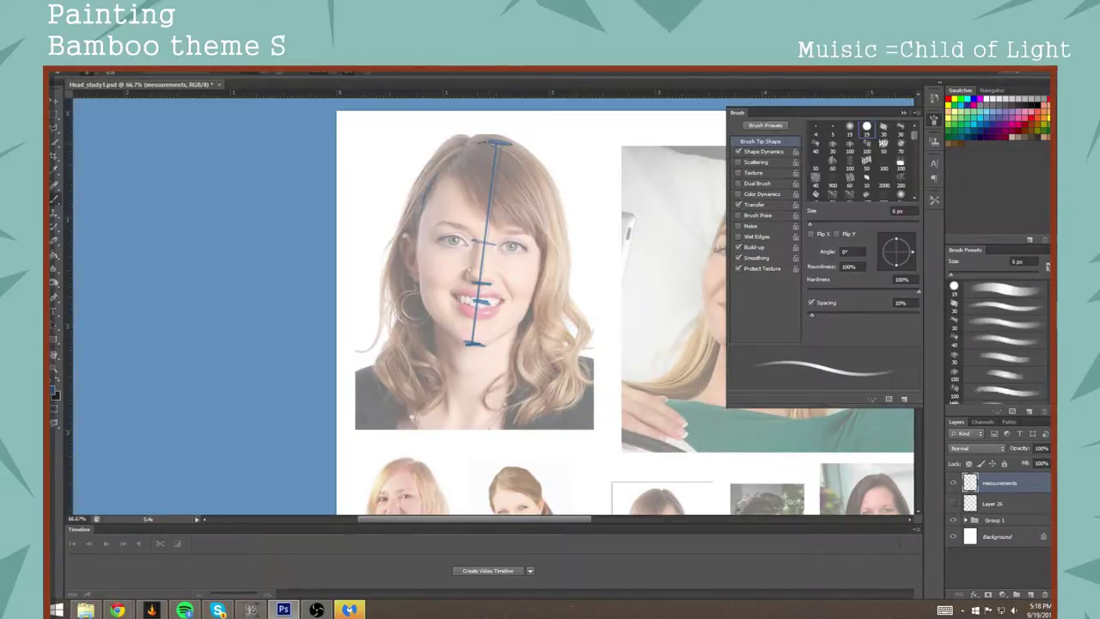
{"action": "left_click_drag", "start_coordinate": [454, 153], "coordinate": [429, 184]}
{"action": "mouse_move", "coordinate": [419, 226]}
{"action": "left_mouse_down"}
{"action": "mouse_move", "coordinate": [411, 264]}
{"action": "mouse_move", "coordinate": [421, 313]}
{"action": "mouse_move", "coordinate": [473, 344]}
{"action": "mouse_move", "coordinate": [505, 350]}
{"action": "mouse_move", "coordinate": [487, 346]}
{"action": "mouse_move", "coordinate": [522, 323]}
{"action": "left_mouse_up"}
{"action": "left_click_drag", "start_coordinate": [479, 343], "coordinate": [514, 330]}
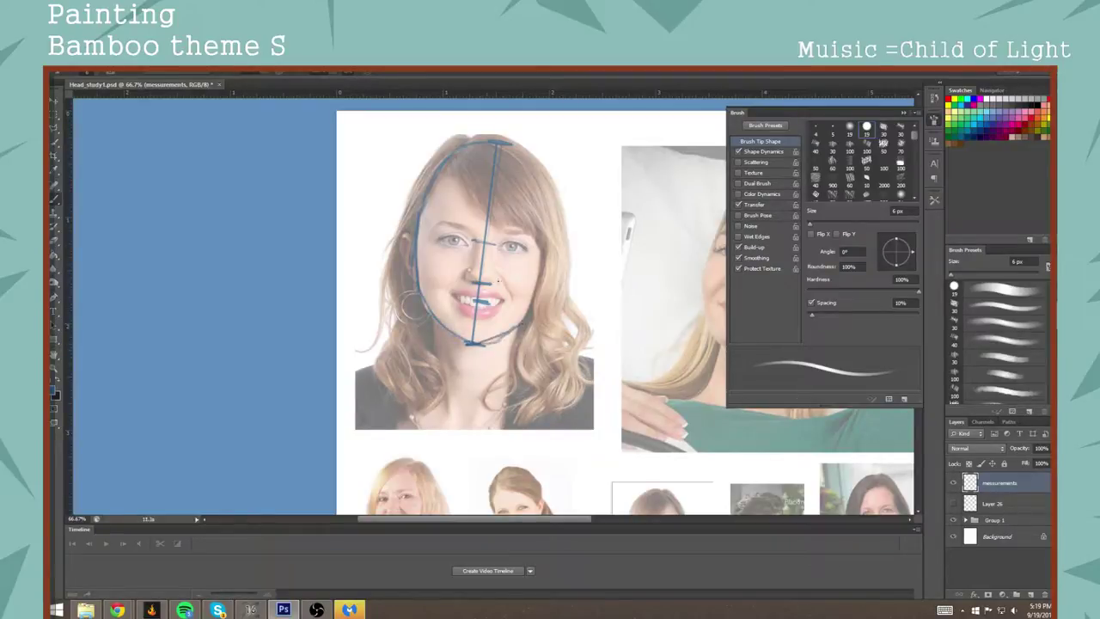
{"action": "left_click_drag", "start_coordinate": [516, 146], "coordinate": [540, 203]}
{"action": "mouse_move", "coordinate": [521, 323]}
{"action": "left_mouse_down"}
{"action": "mouse_move", "coordinate": [547, 239]}
{"action": "mouse_move", "coordinate": [536, 178]}
{"action": "mouse_move", "coordinate": [513, 160]}
{"action": "mouse_move", "coordinate": [533, 175]}
{"action": "mouse_move", "coordinate": [535, 200]}
{"action": "mouse_move", "coordinate": [531, 171]}
{"action": "mouse_move", "coordinate": [536, 181]}
{"action": "mouse_move", "coordinate": [547, 232]}
{"action": "mouse_move", "coordinate": [542, 297]}
{"action": "left_mouse_up"}
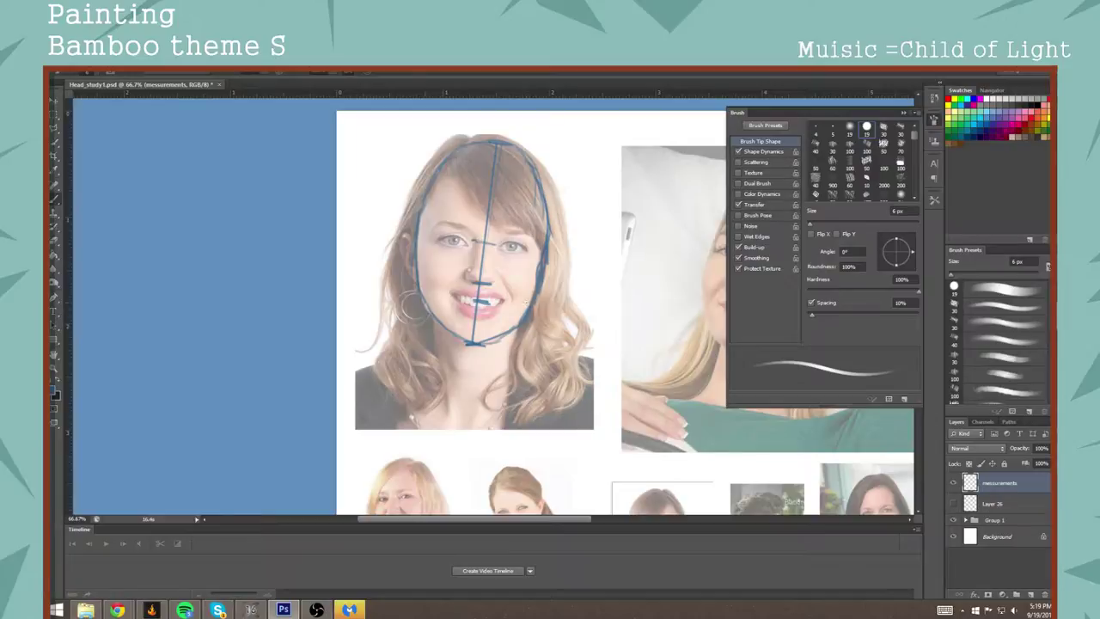
Step: Mark both sides of the neck and the shoulder lines in blue on the first portrait
{"action": "left_click_drag", "start_coordinate": [435, 320], "coordinate": [438, 366]}
{"action": "left_click_drag", "start_coordinate": [517, 335], "coordinate": [521, 361]}
{"action": "left_click_drag", "start_coordinate": [381, 362], "coordinate": [435, 355]}
{"action": "mouse_move", "coordinate": [533, 352]}
{"action": "left_mouse_down"}
{"action": "mouse_move", "coordinate": [593, 347]}
{"action": "mouse_move", "coordinate": [490, 329]}
{"action": "left_mouse_up"}
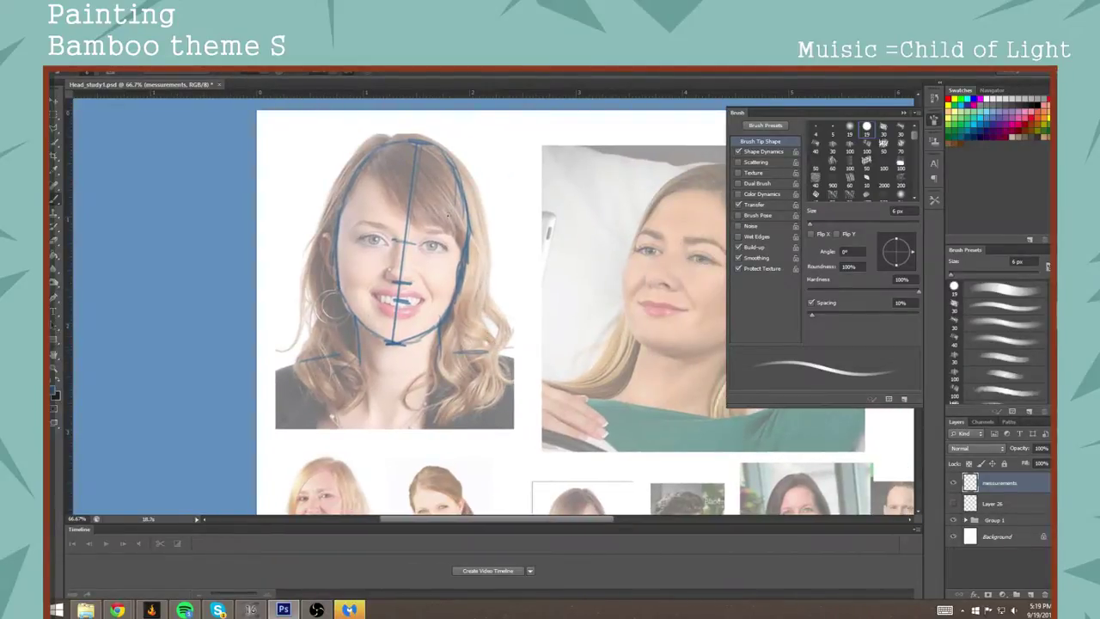
Step: Compare the blue measurements with the sketch and the photo by hiding and showing Group 1 and Layer 26
{"action": "left_click", "coordinate": [953, 520]}
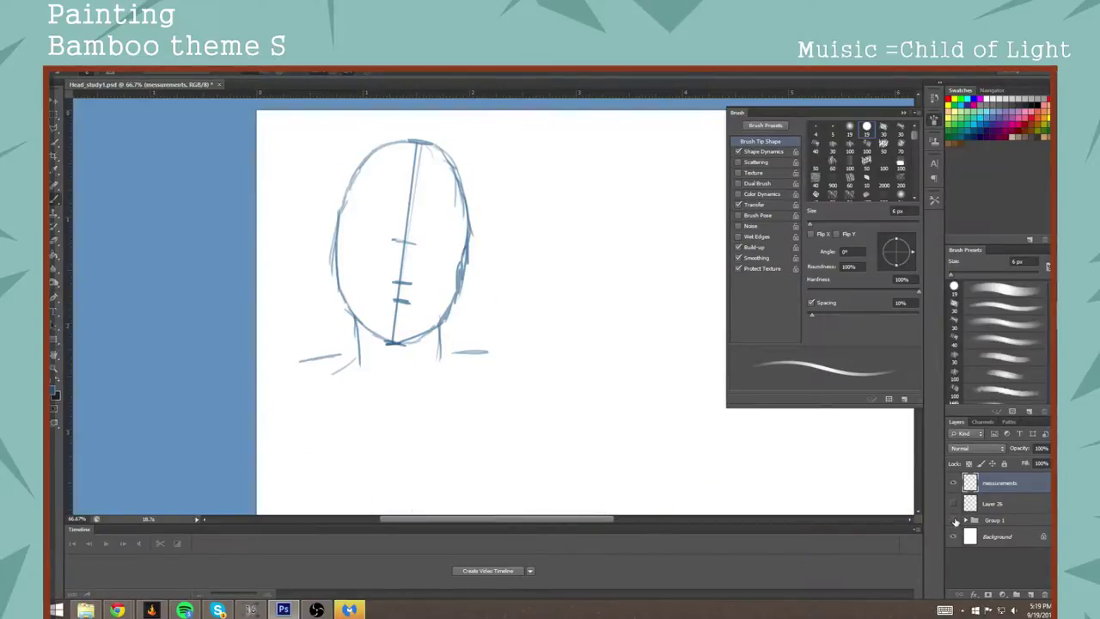
{"action": "left_click", "coordinate": [954, 505]}
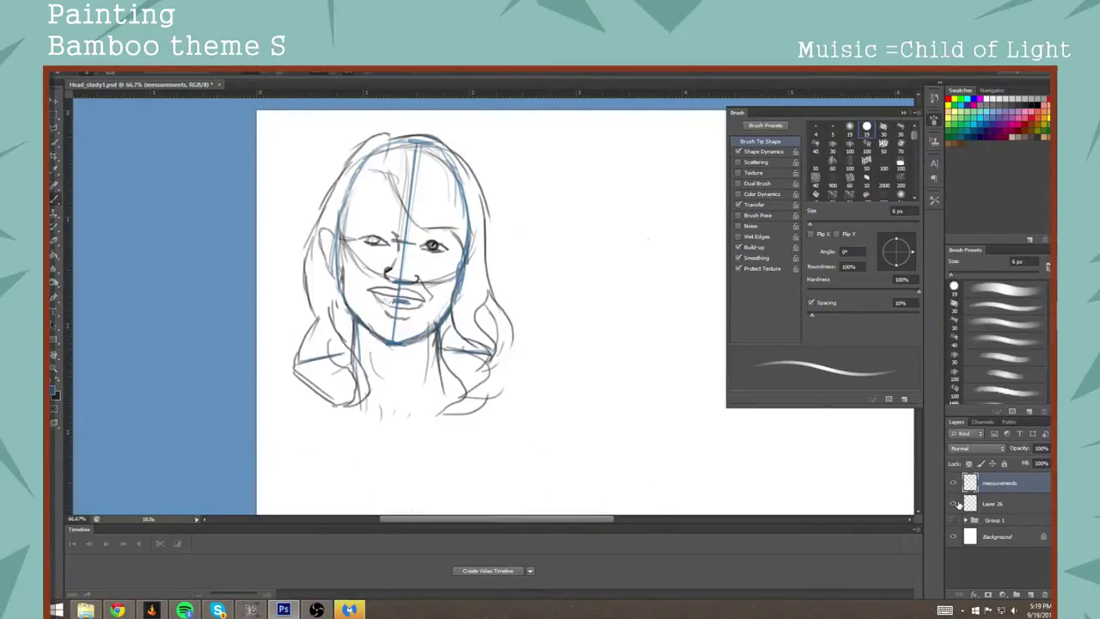
{"action": "left_click", "coordinate": [956, 505]}
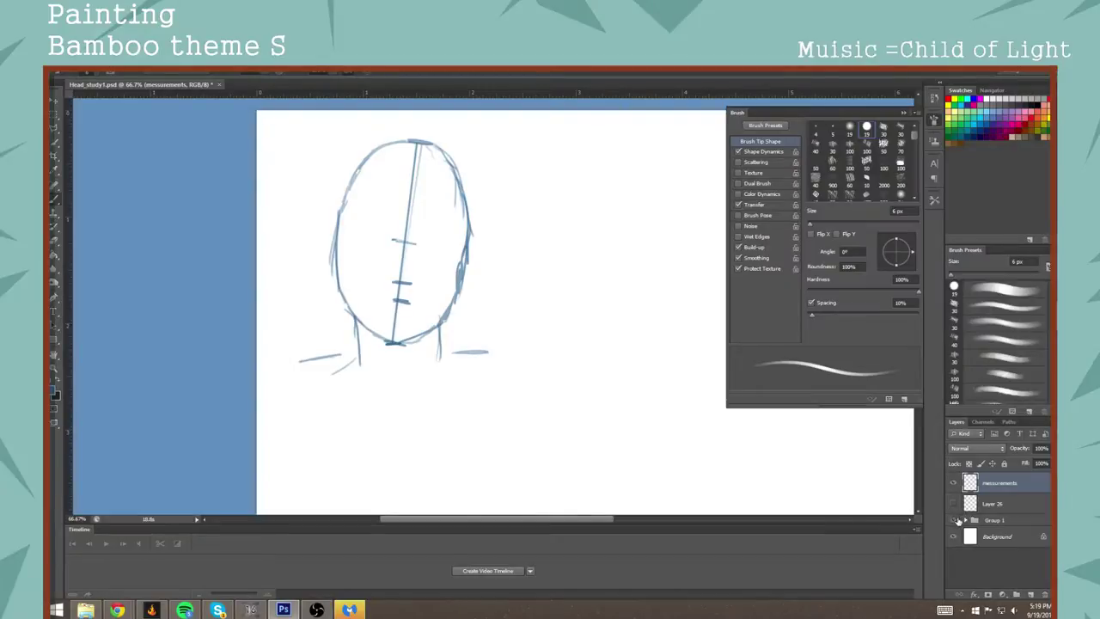
{"action": "left_click", "coordinate": [954, 520]}
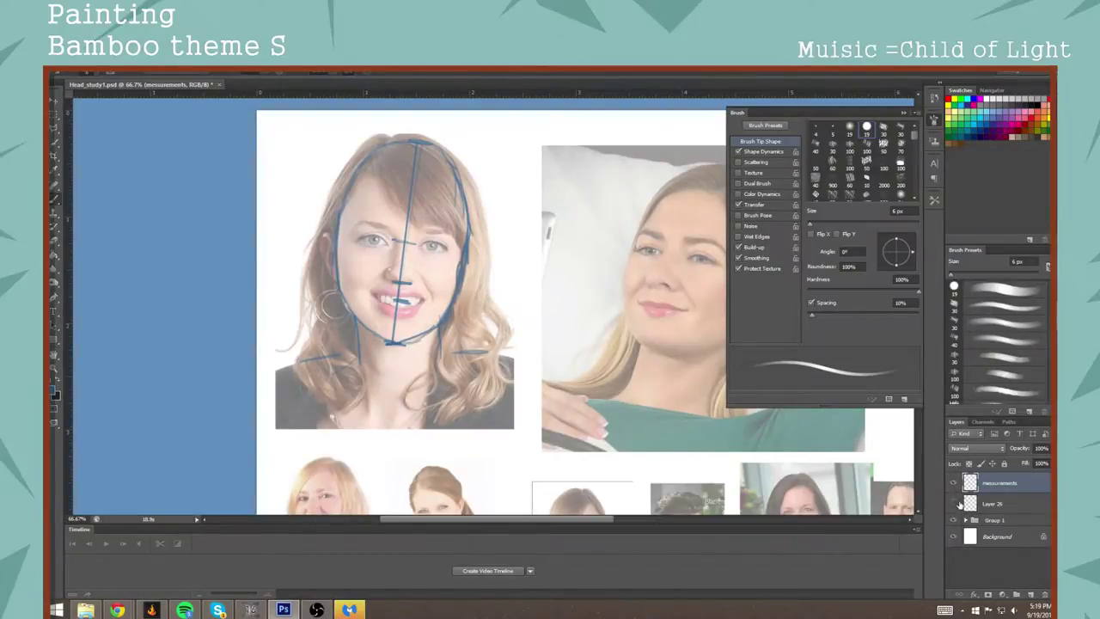
{"action": "left_click", "coordinate": [954, 504]}
Step: On Layer 26, draw a black crown arc and a slanted centre line from hairline to chin on the second portrait
{"action": "left_click", "coordinate": [993, 505]}
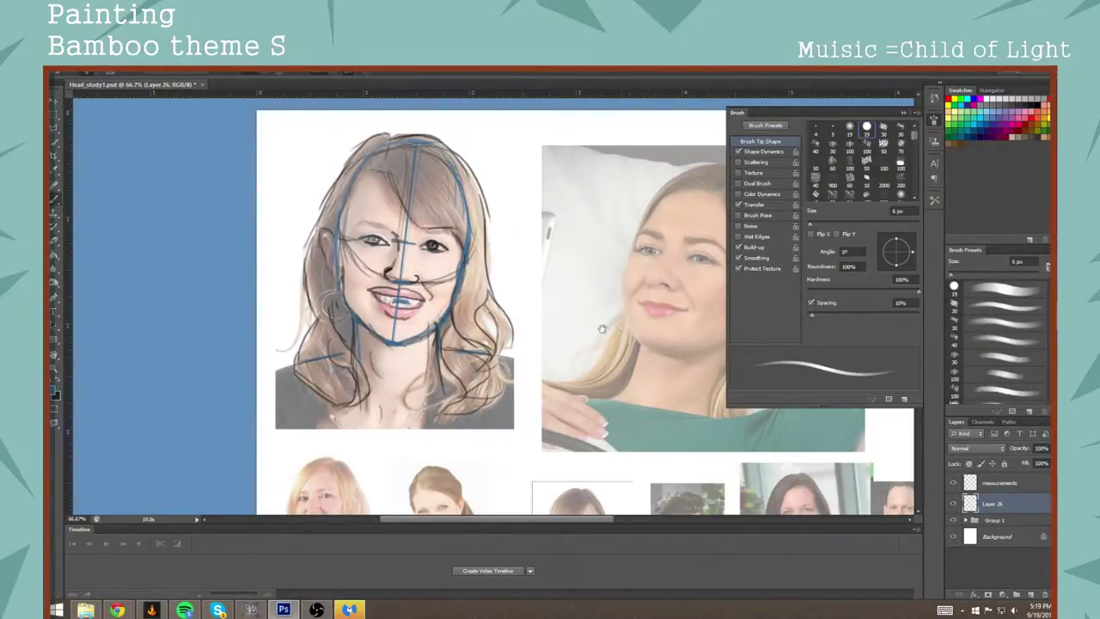
{"action": "mouse_move", "coordinate": [602, 329]}
{"action": "left_mouse_down"}
{"action": "mouse_move", "coordinate": [564, 351]}
{"action": "mouse_move", "coordinate": [463, 354]}
{"action": "left_mouse_up"}
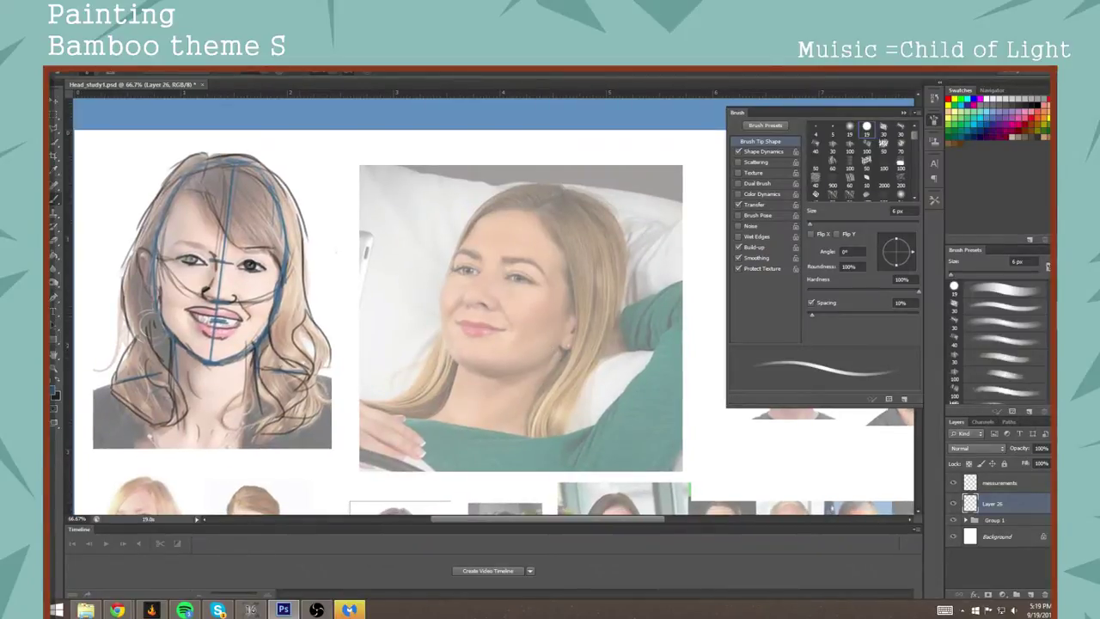
{"action": "left_click", "coordinate": [58, 380]}
{"action": "left_click_drag", "start_coordinate": [480, 220], "coordinate": [550, 194]}
{"action": "left_click", "coordinate": [465, 355]}
{"action": "left_click", "coordinate": [515, 209], "text": "shift"}
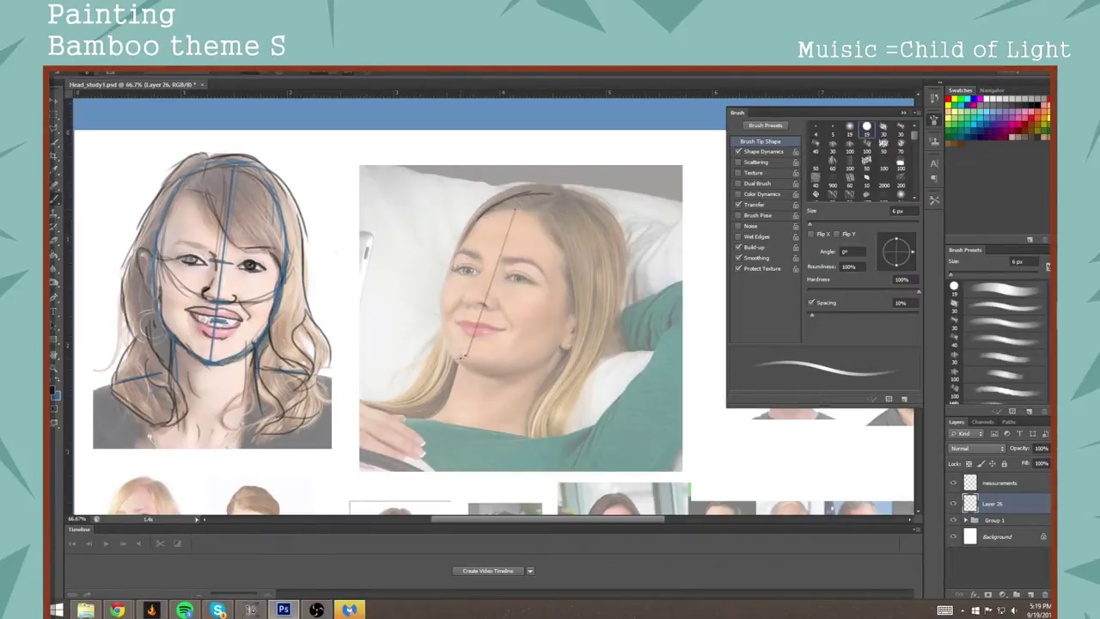
{"action": "left_click_drag", "start_coordinate": [461, 358], "coordinate": [506, 230]}
{"action": "left_click", "coordinate": [518, 211], "text": "shift"}
{"action": "left_click_drag", "start_coordinate": [514, 209], "coordinate": [539, 198]}
Step: Draw the second portrait's jawline from chin to ear and the far side of the face from forehead to chin
{"action": "left_click_drag", "start_coordinate": [560, 337], "coordinate": [537, 357]}
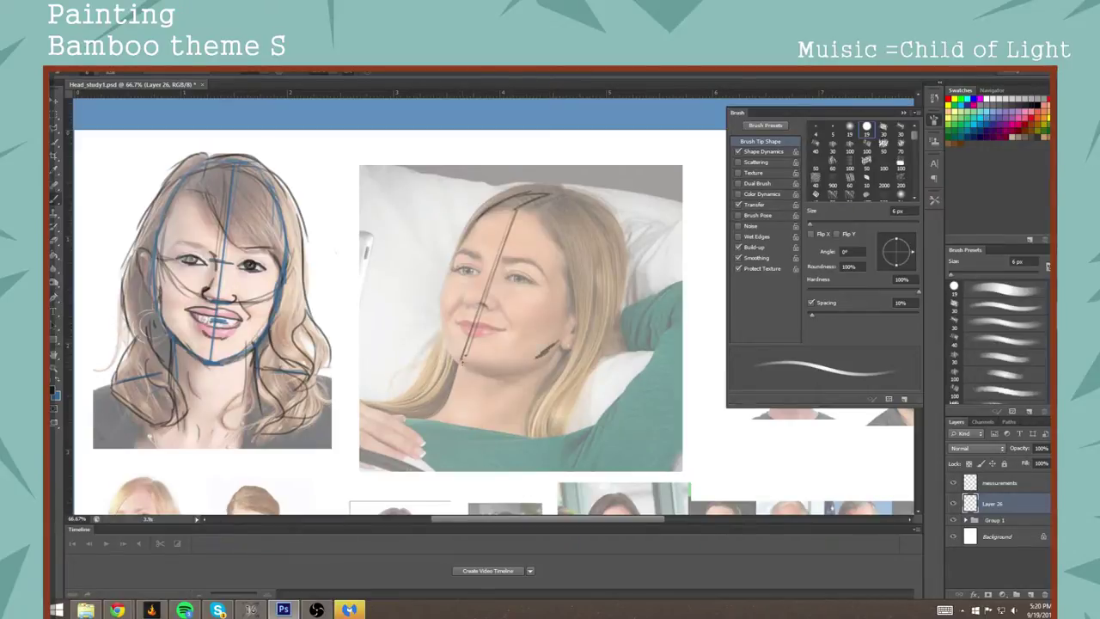
{"action": "mouse_move", "coordinate": [462, 359]}
{"action": "left_mouse_down"}
{"action": "mouse_move", "coordinate": [509, 368]}
{"action": "mouse_move", "coordinate": [555, 348]}
{"action": "left_mouse_up"}
{"action": "left_click_drag", "start_coordinate": [471, 213], "coordinate": [444, 334]}
{"action": "mouse_move", "coordinate": [444, 284]}
{"action": "left_mouse_down"}
{"action": "mouse_move", "coordinate": [447, 348]}
{"action": "mouse_move", "coordinate": [461, 361]}
{"action": "left_mouse_up"}
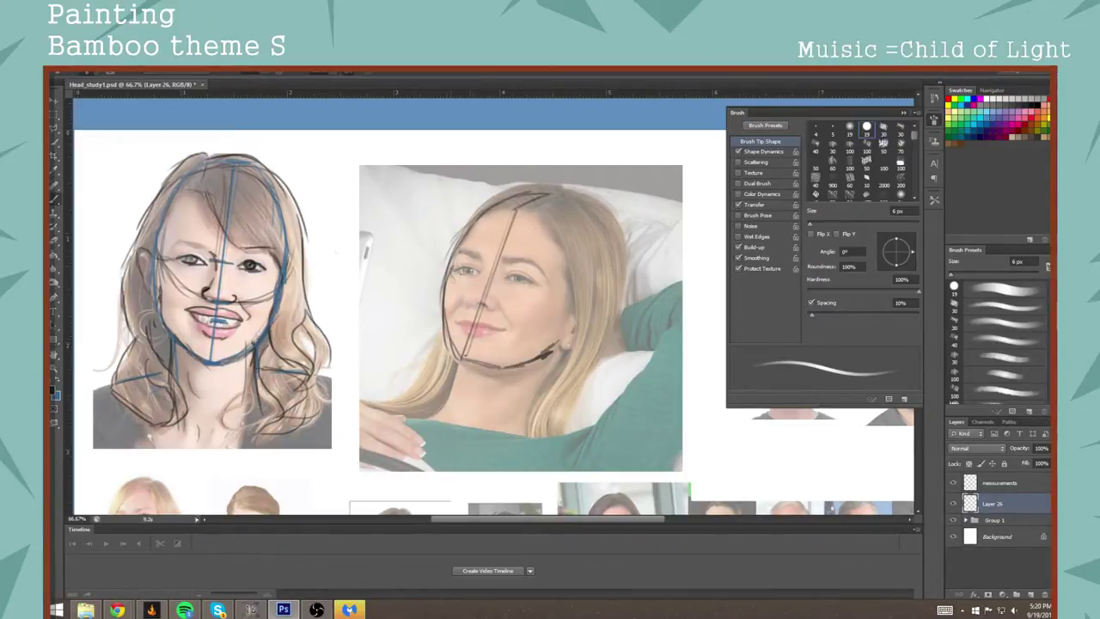
Step: Draw curved guidelines across the second portrait's eyes and nose, and round out the skull behind the face
{"action": "mouse_move", "coordinate": [468, 238]}
{"action": "left_mouse_down"}
{"action": "mouse_move", "coordinate": [453, 250]}
{"action": "mouse_move", "coordinate": [480, 217]}
{"action": "left_mouse_up"}
{"action": "key", "text": "ctrl+z"}
{"action": "mouse_move", "coordinate": [460, 249]}
{"action": "left_mouse_down"}
{"action": "mouse_move", "coordinate": [457, 278]}
{"action": "mouse_move", "coordinate": [516, 297]}
{"action": "mouse_move", "coordinate": [471, 225]}
{"action": "mouse_move", "coordinate": [535, 196]}
{"action": "mouse_move", "coordinate": [605, 233]}
{"action": "mouse_move", "coordinate": [612, 262]}
{"action": "mouse_move", "coordinate": [608, 289]}
{"action": "mouse_move", "coordinate": [581, 315]}
{"action": "mouse_move", "coordinate": [524, 326]}
{"action": "mouse_move", "coordinate": [460, 306]}
{"action": "left_mouse_up"}
{"action": "mouse_move", "coordinate": [456, 249]}
{"action": "left_mouse_down"}
{"action": "mouse_move", "coordinate": [449, 307]}
{"action": "mouse_move", "coordinate": [494, 327]}
{"action": "left_mouse_up"}
{"action": "left_click_drag", "start_coordinate": [461, 277], "coordinate": [485, 313]}
{"action": "left_click_drag", "start_coordinate": [461, 246], "coordinate": [483, 294]}
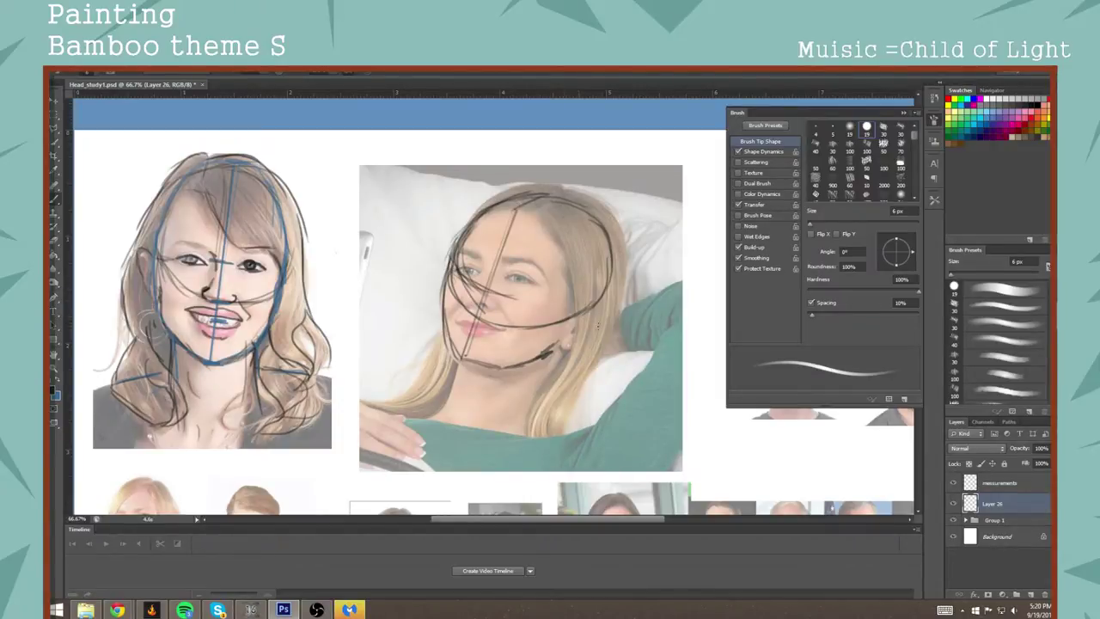
Step: Sketch both neck lines and the outer hair contour over the back of the second portrait's head
{"action": "left_click_drag", "start_coordinate": [455, 368], "coordinate": [432, 421]}
{"action": "left_click_drag", "start_coordinate": [560, 371], "coordinate": [536, 450]}
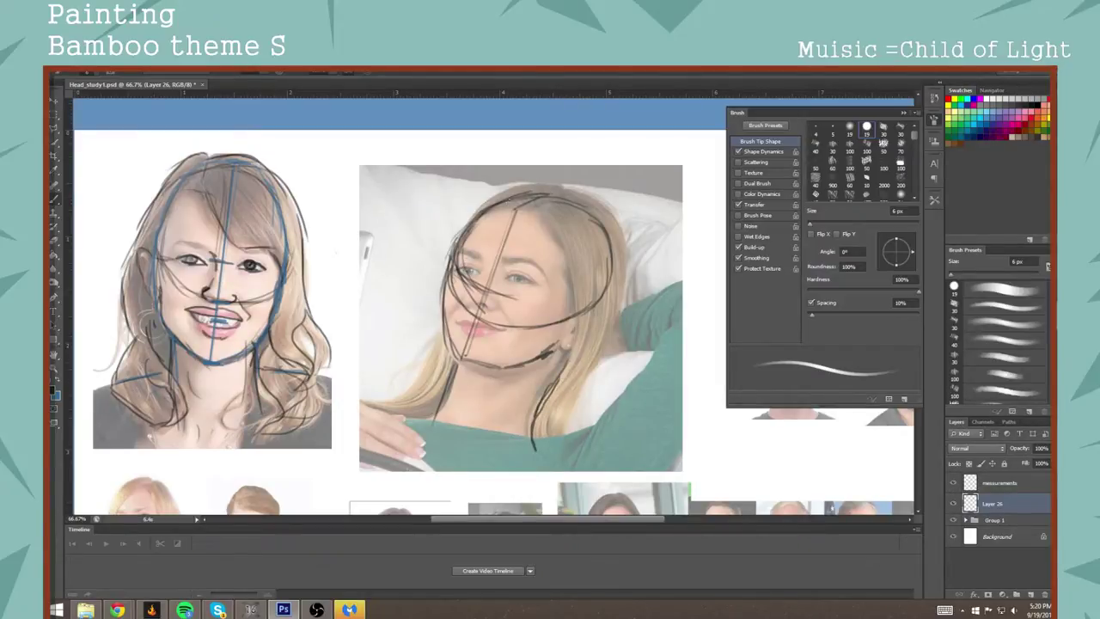
{"action": "mouse_move", "coordinate": [523, 191]}
{"action": "left_mouse_down"}
{"action": "mouse_move", "coordinate": [618, 215]}
{"action": "mouse_move", "coordinate": [599, 207]}
{"action": "mouse_move", "coordinate": [631, 275]}
{"action": "mouse_move", "coordinate": [623, 271]}
{"action": "mouse_move", "coordinate": [613, 308]}
{"action": "left_mouse_up"}
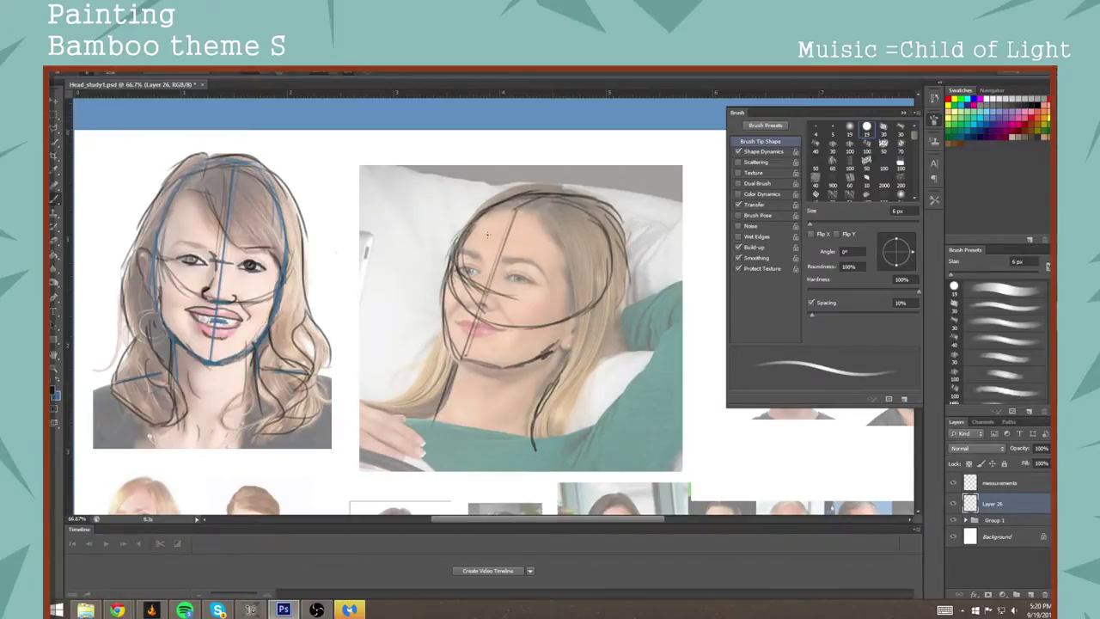
Step: Mark the second portrait's nose and sketch the hair parting and the hair over the forehead and crown
{"action": "mouse_move", "coordinate": [485, 273]}
{"action": "left_mouse_down"}
{"action": "mouse_move", "coordinate": [506, 278]}
{"action": "mouse_move", "coordinate": [491, 304]}
{"action": "left_mouse_up"}
{"action": "mouse_move", "coordinate": [534, 208]}
{"action": "left_mouse_down"}
{"action": "mouse_move", "coordinate": [555, 201]}
{"action": "mouse_move", "coordinate": [503, 241]}
{"action": "mouse_move", "coordinate": [563, 196]}
{"action": "mouse_move", "coordinate": [497, 254]}
{"action": "left_mouse_up"}
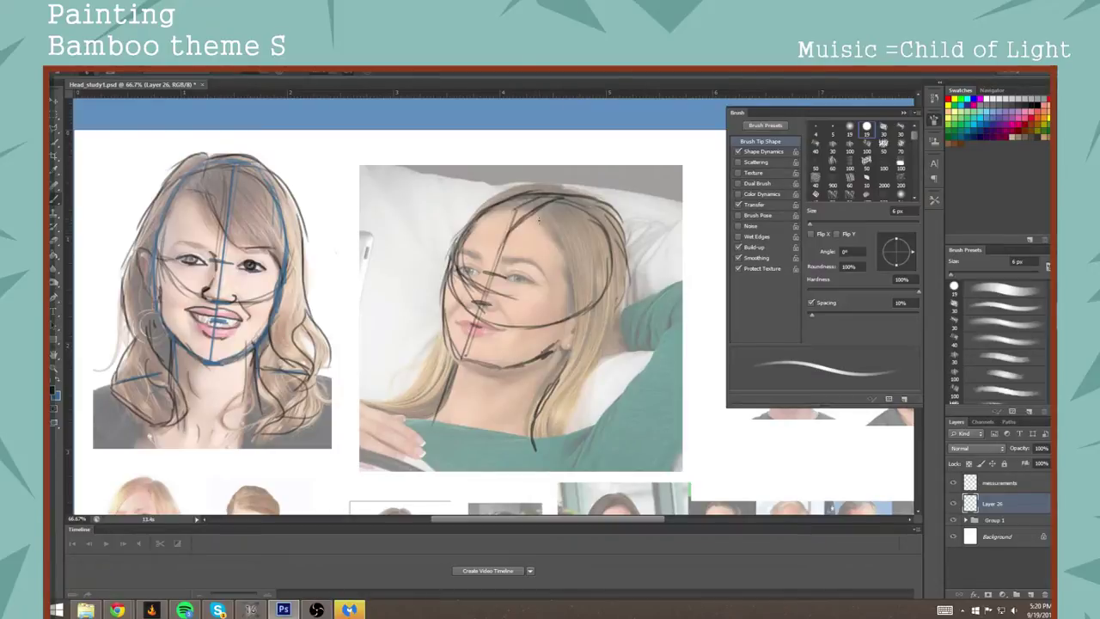
{"action": "left_click_drag", "start_coordinate": [524, 209], "coordinate": [473, 221]}
{"action": "left_click_drag", "start_coordinate": [558, 186], "coordinate": [474, 219]}
Step: Outline the hair falling beside the second portrait's neck and the hairline running from the parting down past the ear
{"action": "mouse_move", "coordinate": [440, 330]}
{"action": "left_mouse_down"}
{"action": "mouse_move", "coordinate": [422, 380]}
{"action": "mouse_move", "coordinate": [361, 398]}
{"action": "mouse_move", "coordinate": [437, 419]}
{"action": "left_mouse_up"}
{"action": "left_click_drag", "start_coordinate": [447, 381], "coordinate": [437, 409]}
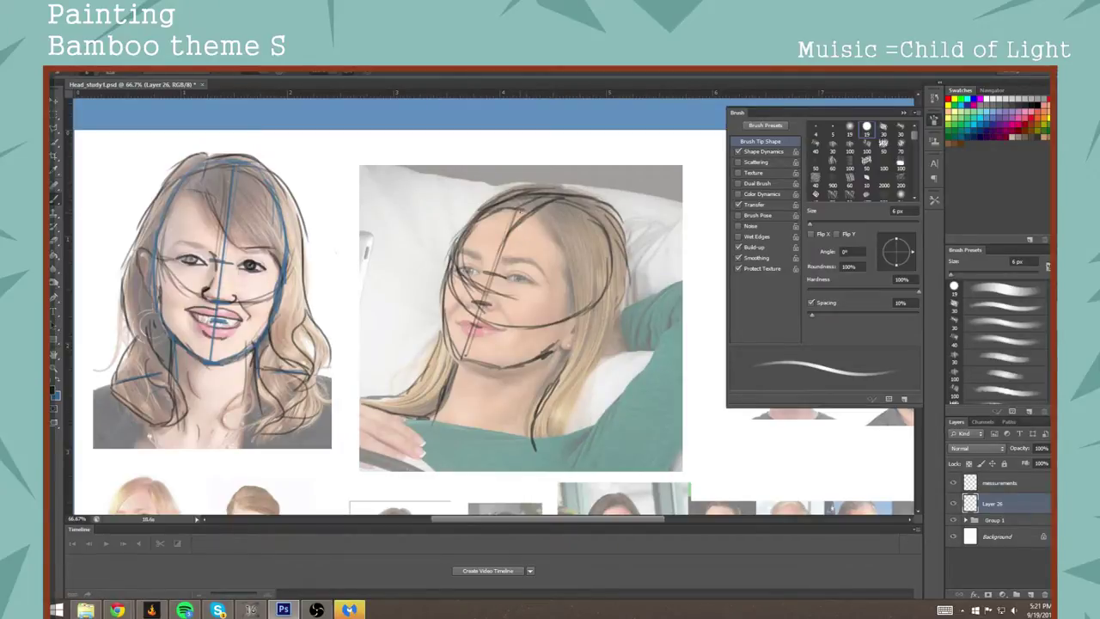
{"action": "mouse_move", "coordinate": [539, 209]}
{"action": "left_mouse_down"}
{"action": "mouse_move", "coordinate": [574, 282]}
{"action": "mouse_move", "coordinate": [569, 263]}
{"action": "mouse_move", "coordinate": [569, 371]}
{"action": "left_mouse_up"}
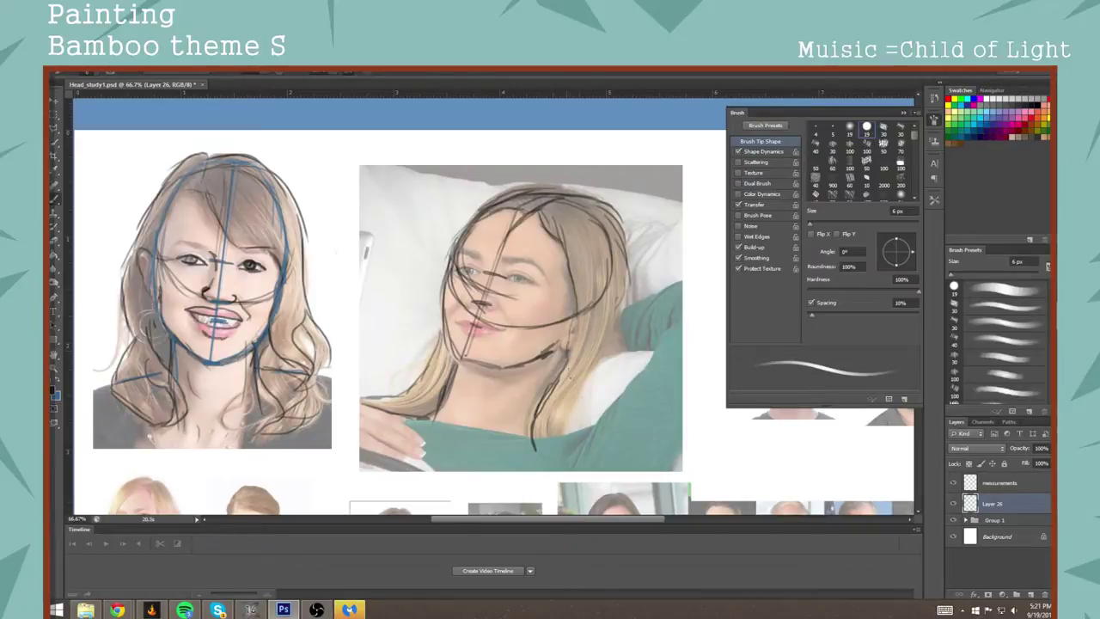
Step: Sketch the hair ends and outer hair edge beside the second portrait's neck, and roughly darken the eye outlines
{"action": "mouse_move", "coordinate": [559, 436]}
{"action": "left_mouse_down"}
{"action": "mouse_move", "coordinate": [530, 436]}
{"action": "mouse_move", "coordinate": [590, 421]}
{"action": "mouse_move", "coordinate": [563, 416]}
{"action": "mouse_move", "coordinate": [628, 282]}
{"action": "left_mouse_up"}
{"action": "left_click_drag", "start_coordinate": [619, 328], "coordinate": [627, 268]}
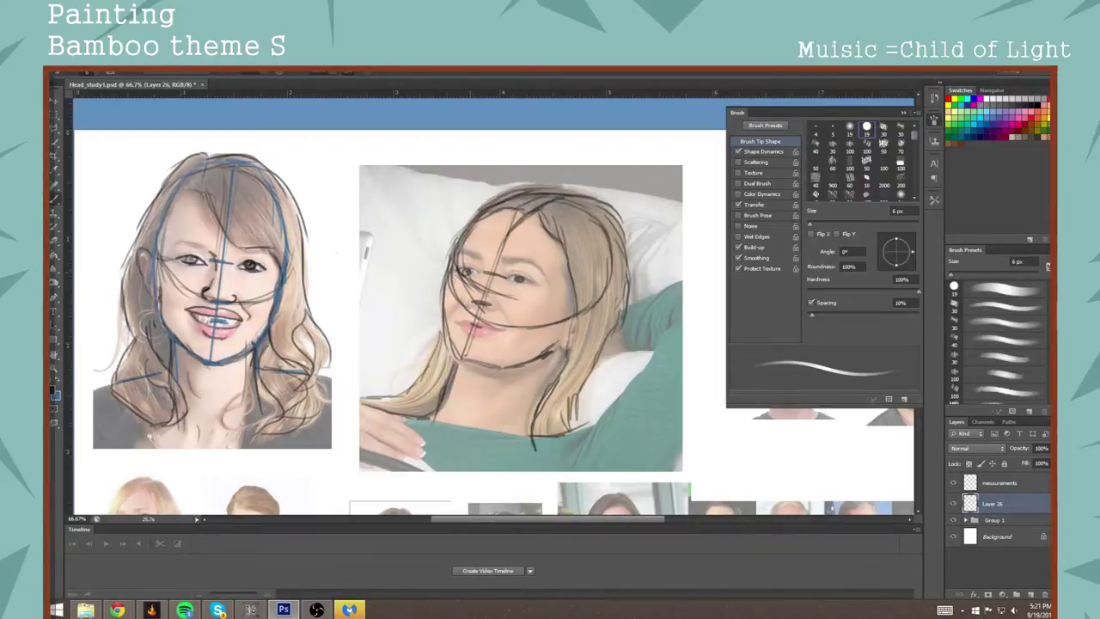
{"action": "mouse_move", "coordinate": [517, 277]}
{"action": "left_mouse_down"}
{"action": "mouse_move", "coordinate": [540, 285]}
{"action": "mouse_move", "coordinate": [528, 287]}
{"action": "left_mouse_up"}
Step: Erase the rough lines over the second portrait's nearer eye with a 36 px eraser
{"action": "key", "text": "z"}
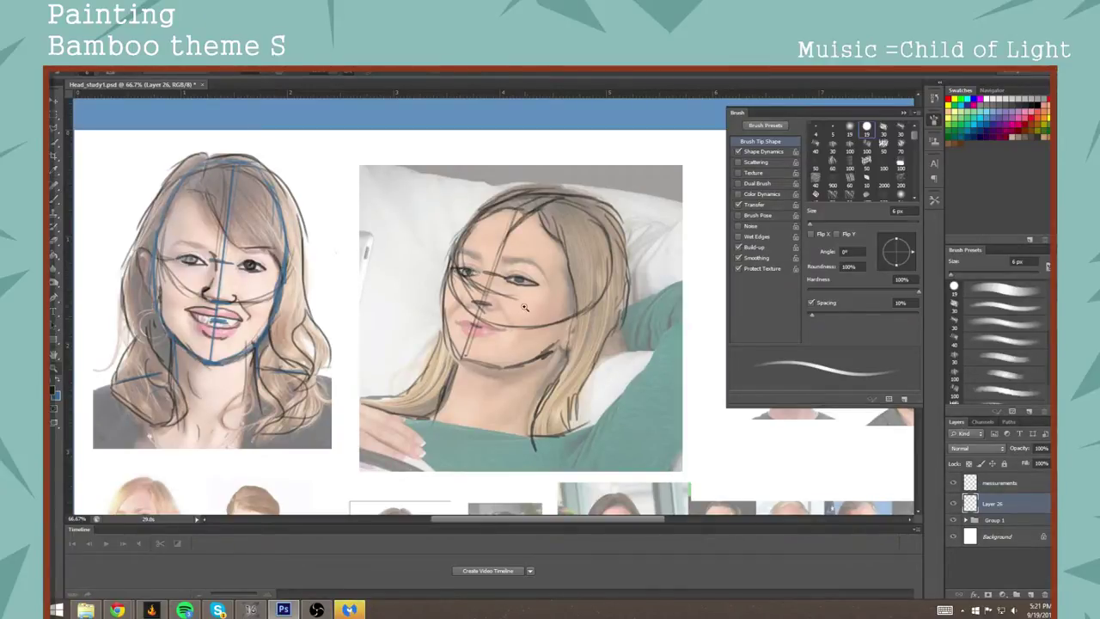
{"action": "left_click", "coordinate": [523, 307]}
{"action": "left_click", "coordinate": [522, 307]}
{"action": "left_click", "coordinate": [533, 300]}
{"action": "key", "text": "b"}
{"action": "mouse_move", "coordinate": [574, 235]}
{"action": "left_mouse_down"}
{"action": "mouse_move", "coordinate": [565, 267]}
{"action": "mouse_move", "coordinate": [523, 196]}
{"action": "left_mouse_up"}
{"action": "key", "text": "e"}
{"action": "right_click", "coordinate": [523, 196]}
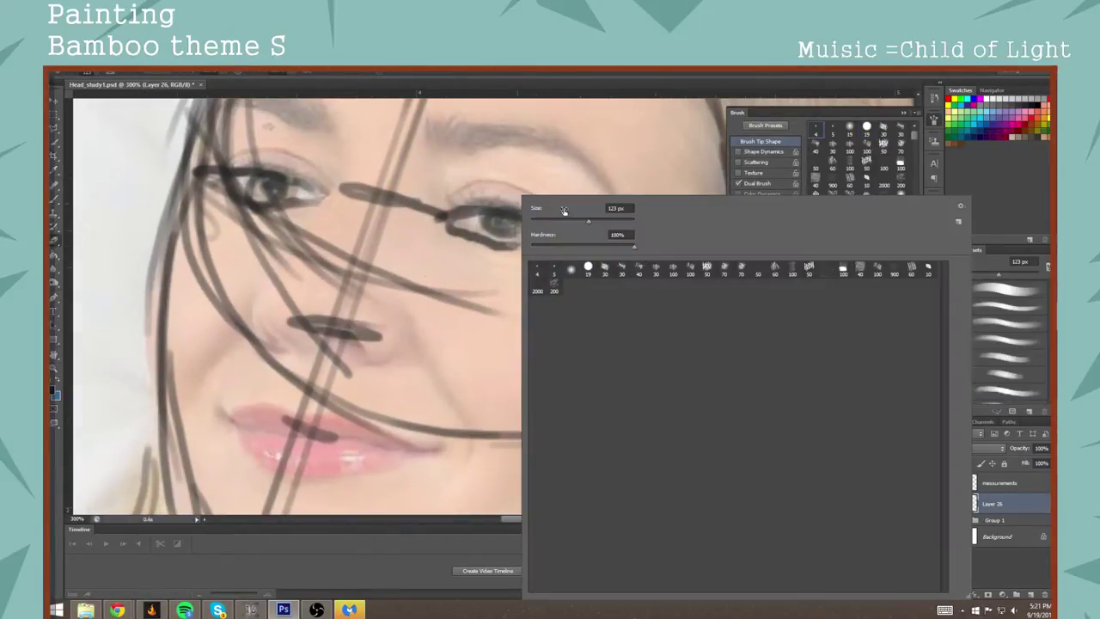
{"action": "left_click", "coordinate": [578, 220]}
{"action": "left_click", "coordinate": [508, 222]}
{"action": "right_click", "coordinate": [537, 162]}
{"action": "left_click", "coordinate": [562, 186]}
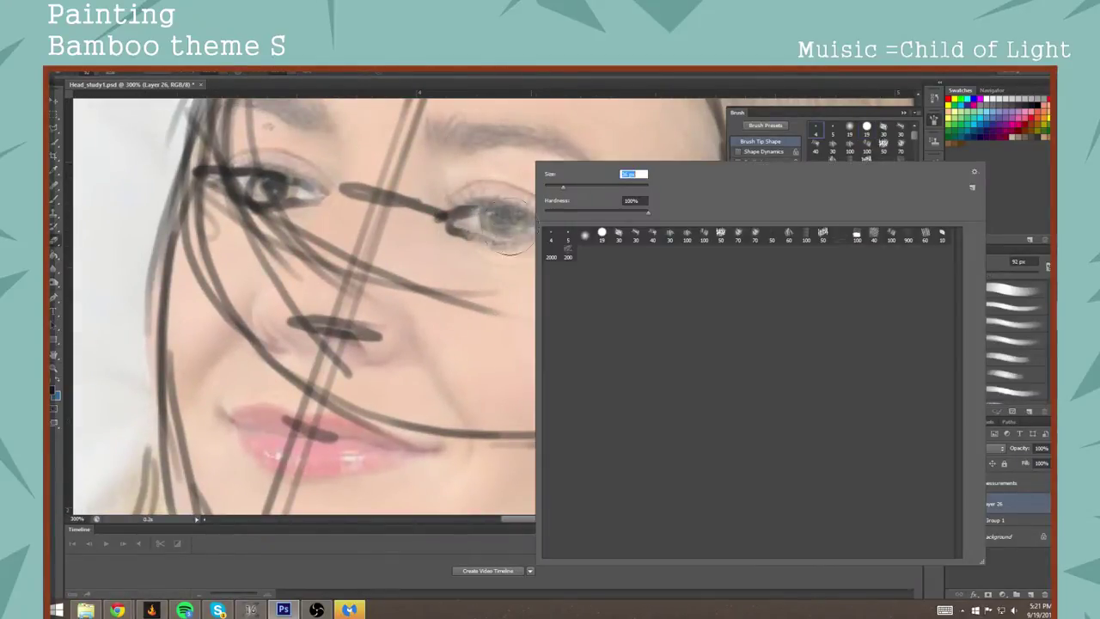
{"action": "mouse_move", "coordinate": [516, 228]}
{"action": "left_mouse_down"}
{"action": "mouse_move", "coordinate": [487, 239]}
{"action": "mouse_move", "coordinate": [475, 222]}
{"action": "mouse_move", "coordinate": [511, 233]}
{"action": "left_mouse_up"}
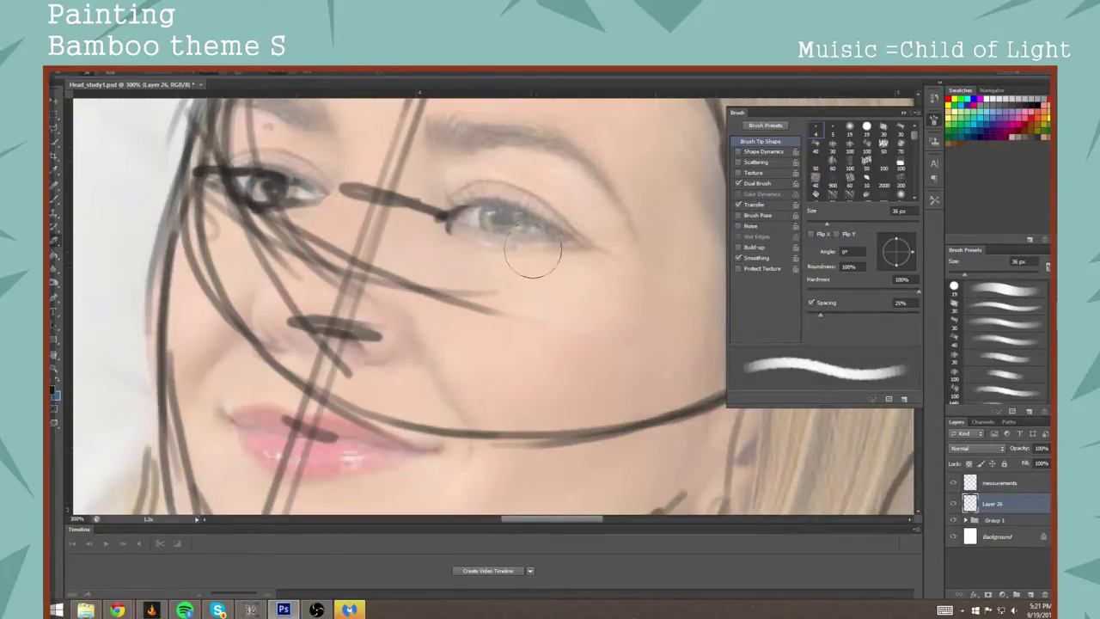
Step: Redraw the second portrait's nearer eye with a ringed iris and both eyelid lines
{"action": "key", "text": "b"}
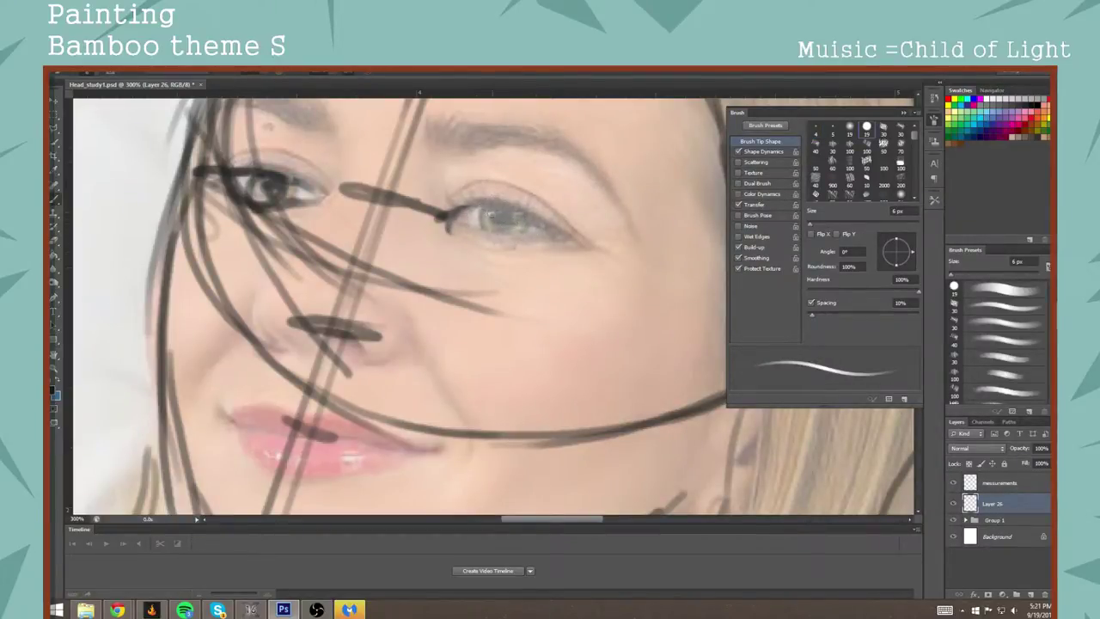
{"action": "mouse_move", "coordinate": [490, 206]}
{"action": "left_mouse_down"}
{"action": "mouse_move", "coordinate": [494, 239]}
{"action": "mouse_move", "coordinate": [517, 221]}
{"action": "mouse_move", "coordinate": [506, 210]}
{"action": "mouse_move", "coordinate": [477, 234]}
{"action": "mouse_move", "coordinate": [448, 225]}
{"action": "mouse_move", "coordinate": [568, 241]}
{"action": "left_mouse_up"}
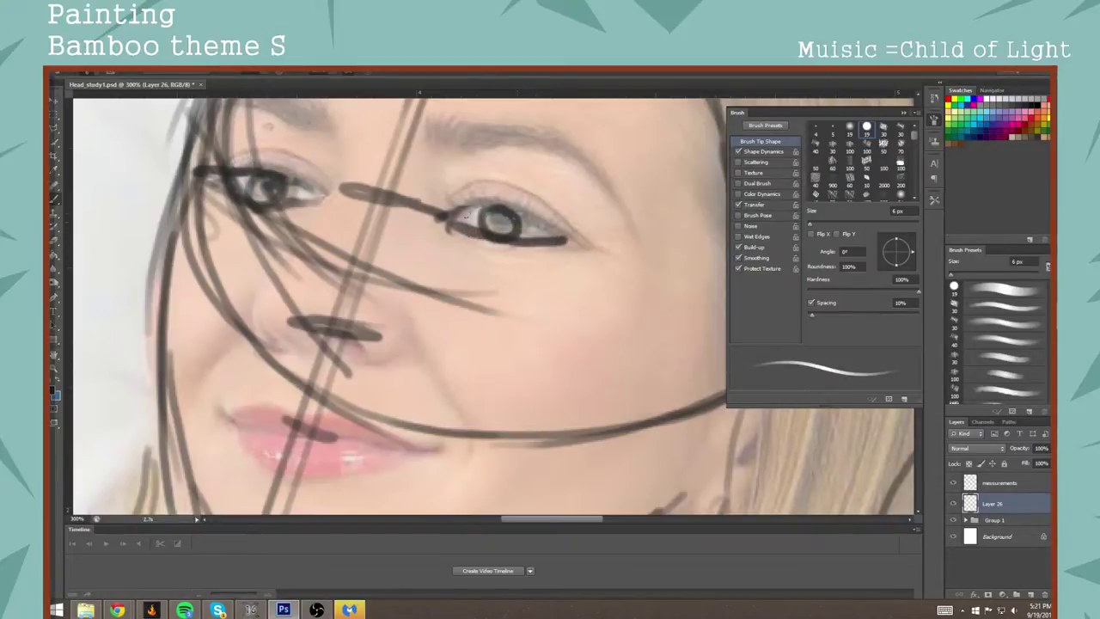
{"action": "mouse_move", "coordinate": [447, 212]}
{"action": "left_mouse_down"}
{"action": "mouse_move", "coordinate": [527, 217]}
{"action": "mouse_move", "coordinate": [566, 241]}
{"action": "left_mouse_up"}
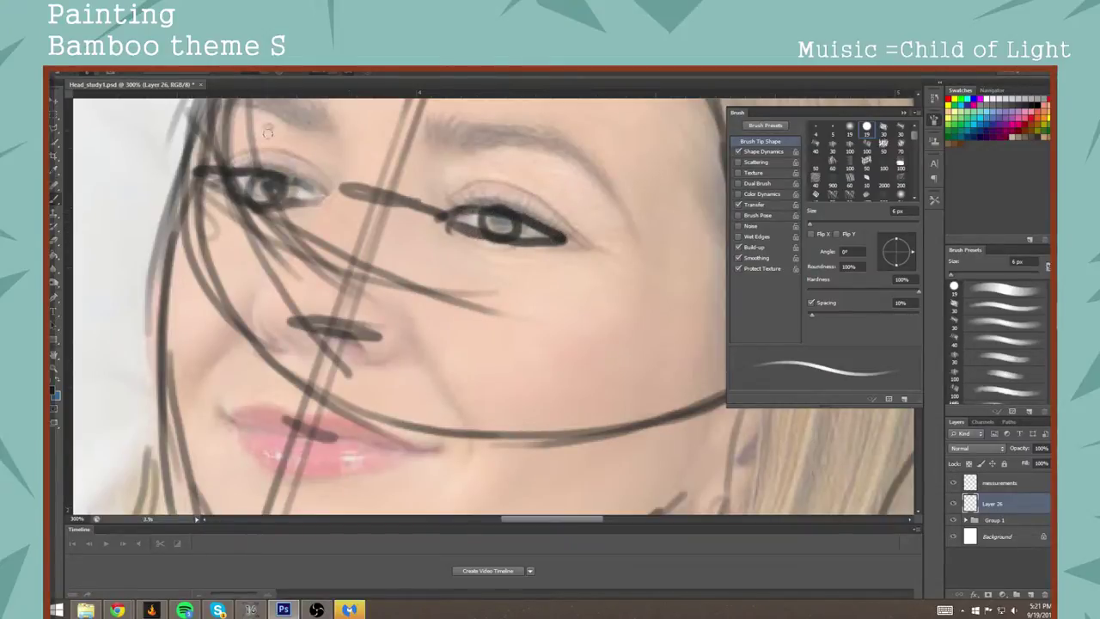
Step: Erase the rough lines over the second portrait's farther eye
{"action": "key", "text": "e"}
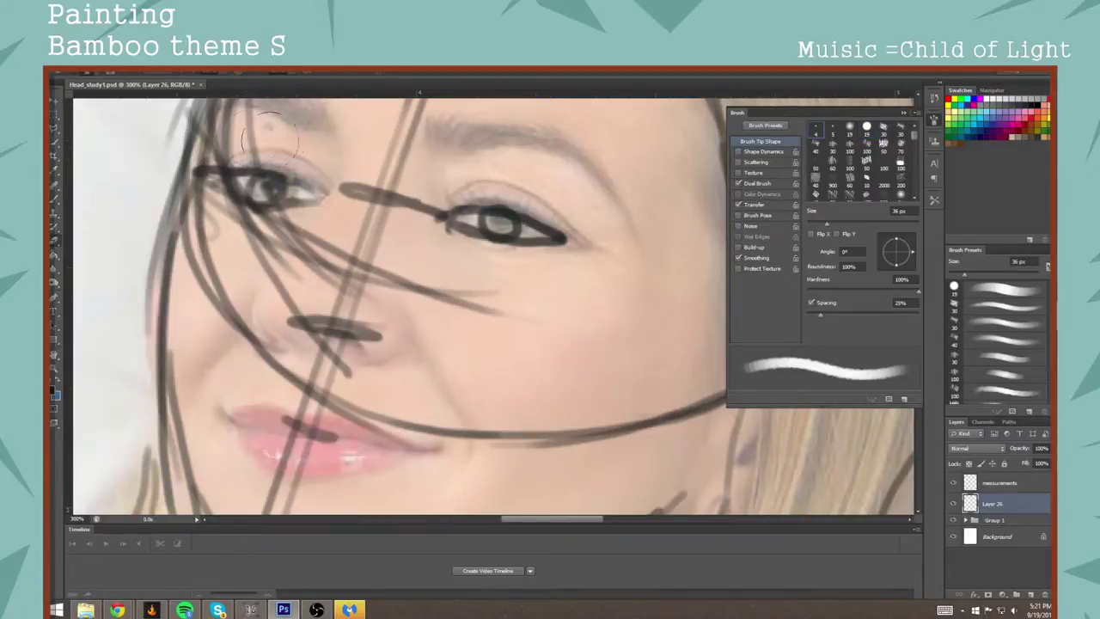
{"action": "mouse_move", "coordinate": [270, 142]}
{"action": "left_mouse_down"}
{"action": "mouse_move", "coordinate": [244, 185]}
{"action": "mouse_move", "coordinate": [252, 163]}
{"action": "mouse_move", "coordinate": [275, 196]}
{"action": "mouse_move", "coordinate": [298, 201]}
{"action": "mouse_move", "coordinate": [304, 219]}
{"action": "mouse_move", "coordinate": [232, 206]}
{"action": "mouse_move", "coordinate": [288, 200]}
{"action": "left_mouse_up"}
Step: Draw the contour from the second portrait's inner brow down the side of the nose, and mark the nose's near side
{"action": "key", "text": "b"}
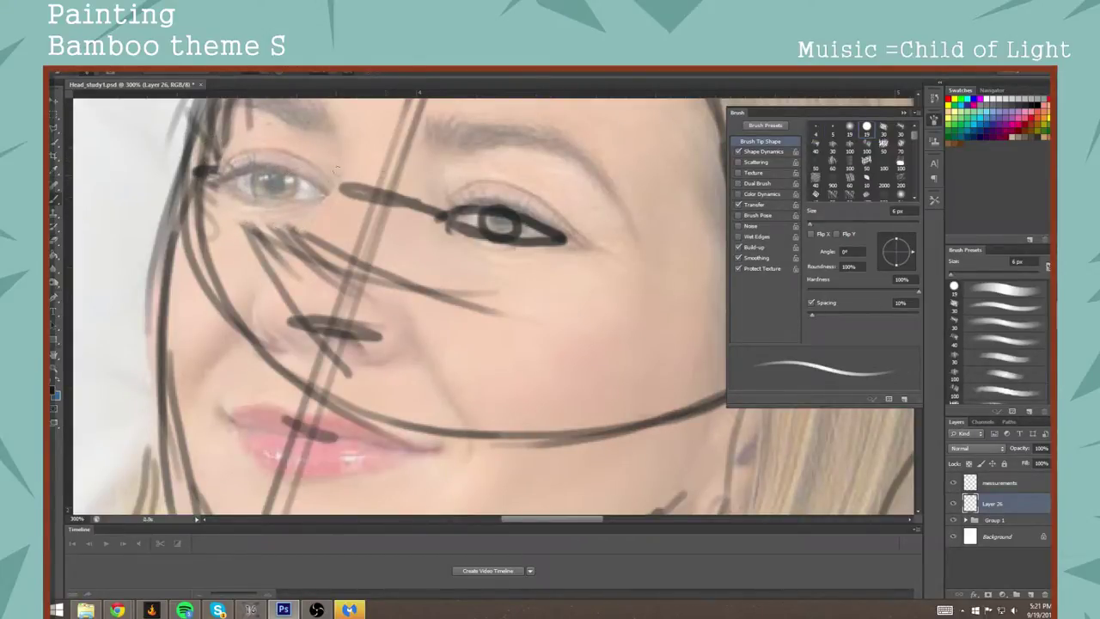
{"action": "mouse_move", "coordinate": [333, 133]}
{"action": "left_mouse_down"}
{"action": "mouse_move", "coordinate": [334, 191]}
{"action": "mouse_move", "coordinate": [320, 213]}
{"action": "left_mouse_up"}
{"action": "left_click_drag", "start_coordinate": [253, 298], "coordinate": [329, 198]}
{"action": "left_click_drag", "start_coordinate": [388, 287], "coordinate": [383, 255]}
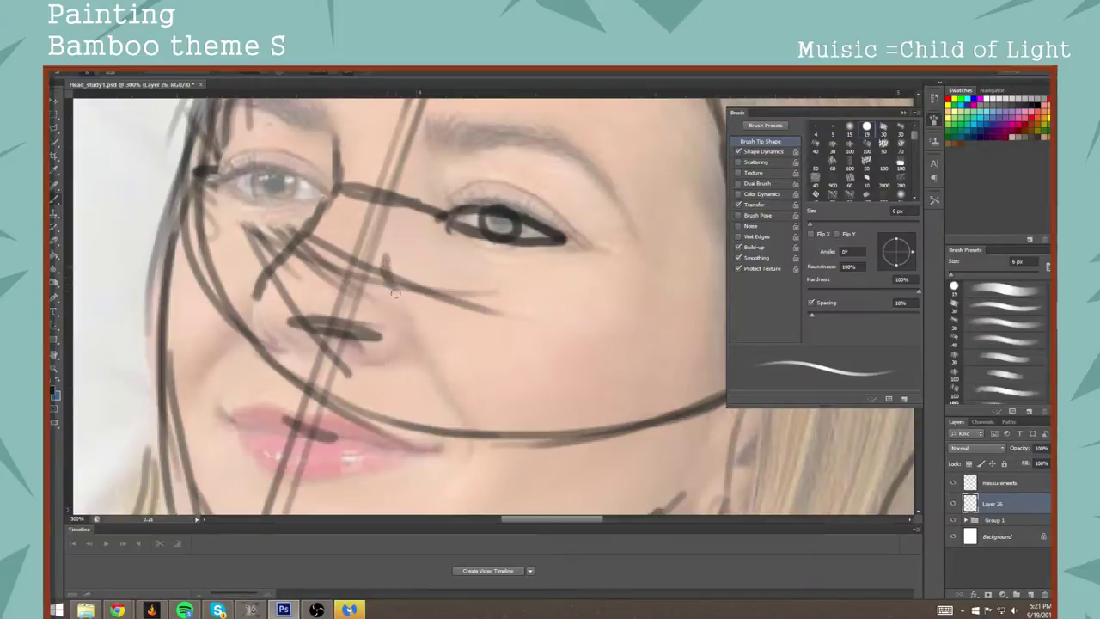
Step: Redraw the second portrait's farther eye with its iris and lids, and extend the eye line with short marks at both sides
{"action": "mouse_move", "coordinate": [258, 176]}
{"action": "left_mouse_down"}
{"action": "mouse_move", "coordinate": [263, 193]}
{"action": "mouse_move", "coordinate": [289, 196]}
{"action": "mouse_move", "coordinate": [254, 181]}
{"action": "mouse_move", "coordinate": [318, 194]}
{"action": "mouse_move", "coordinate": [285, 170]}
{"action": "mouse_move", "coordinate": [234, 182]}
{"action": "mouse_move", "coordinate": [315, 201]}
{"action": "left_mouse_up"}
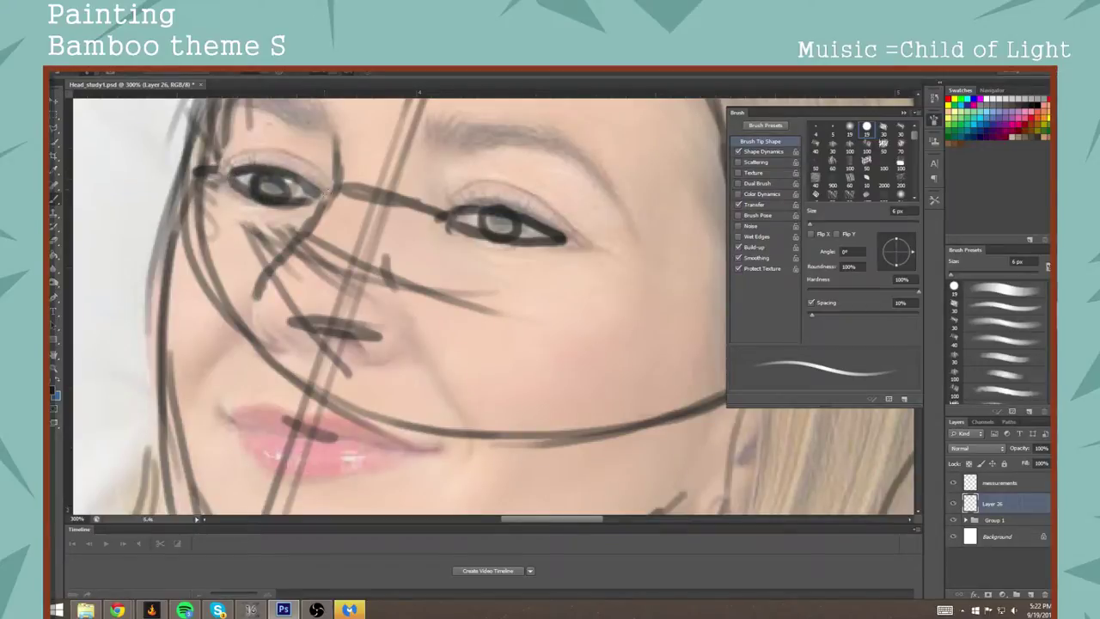
{"action": "left_click_drag", "start_coordinate": [201, 172], "coordinate": [220, 177]}
{"action": "left_click_drag", "start_coordinate": [636, 269], "coordinate": [675, 287]}
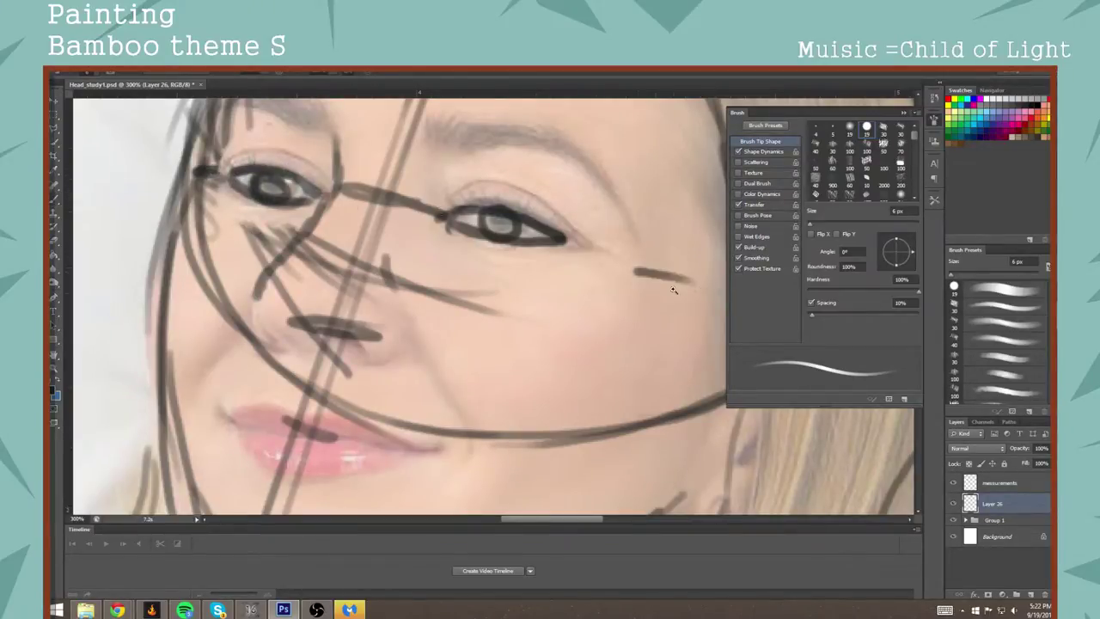
{"action": "scroll", "coordinate": [675, 287], "scroll_direction": "down", "scroll_amount": 5}
{"action": "scroll", "coordinate": [673, 287], "scroll_direction": "down", "scroll_amount": 1}
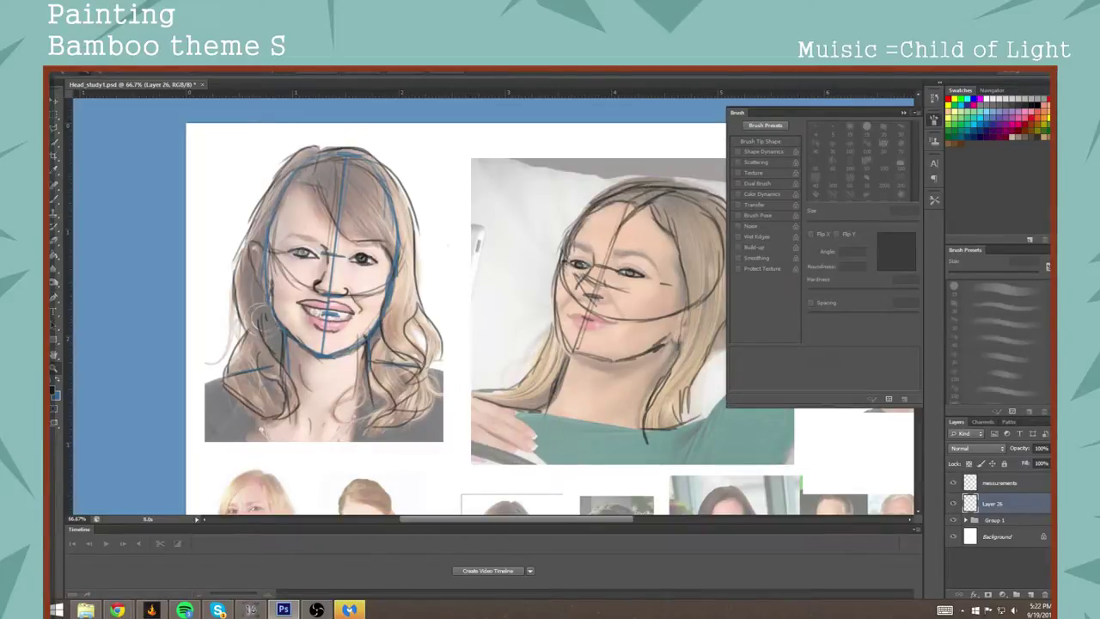
{"action": "key", "text": "alt+Tab"}
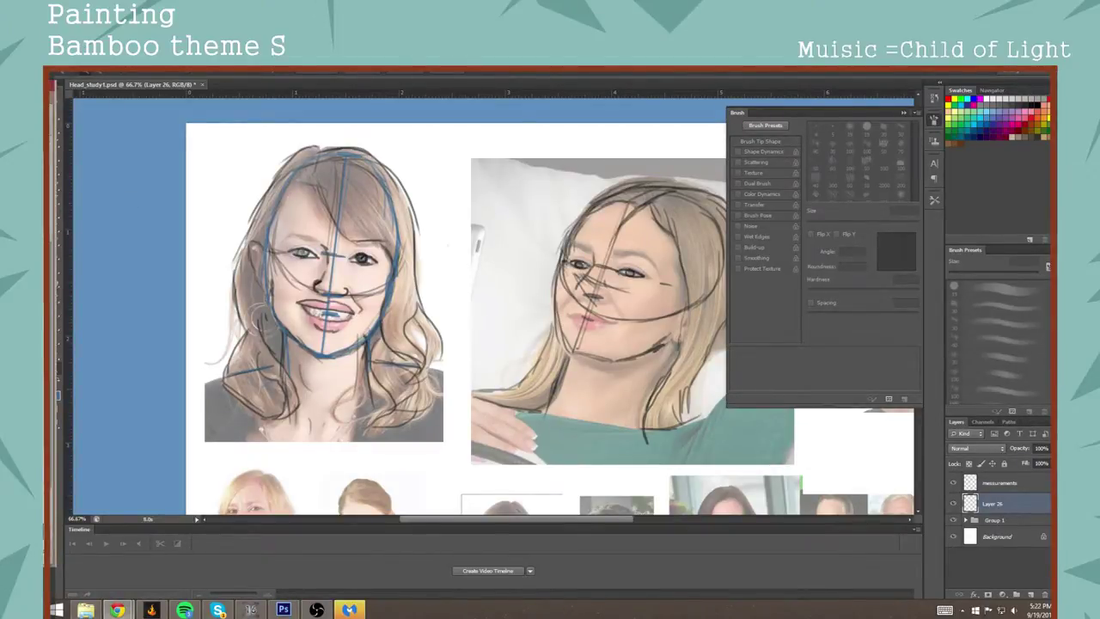
{"action": "left_click", "coordinate": [263, 318]}
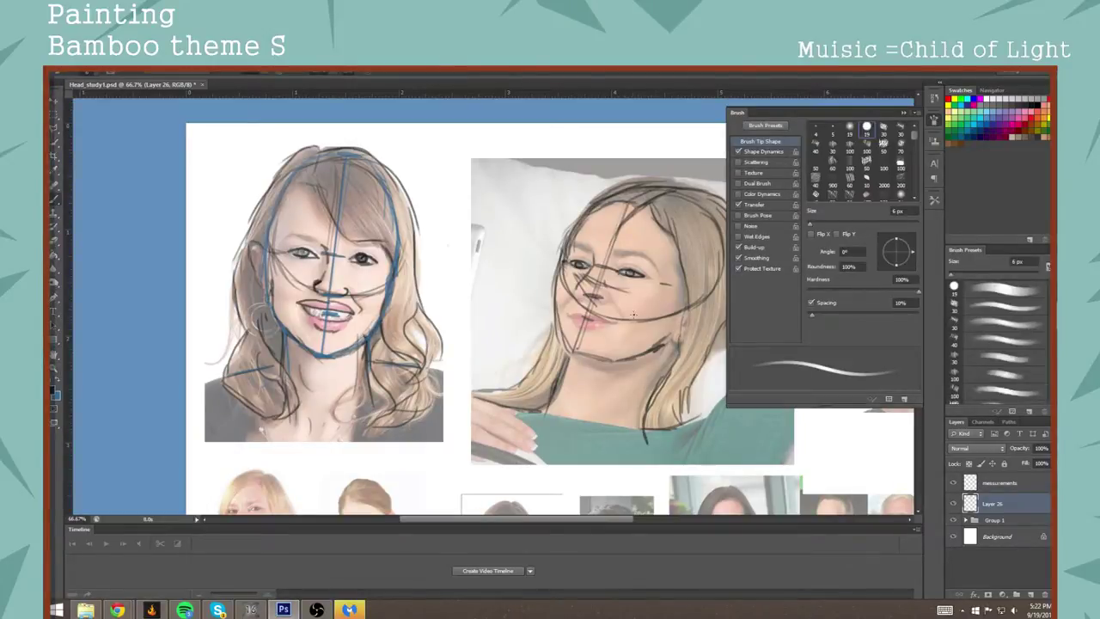
Step: Sketch the second portrait's earlobe and the back and upper edge of the ear over the hair
{"action": "scroll", "coordinate": [660, 353], "scroll_direction": "up", "scroll_amount": 1}
{"action": "left_click", "coordinate": [660, 352]}
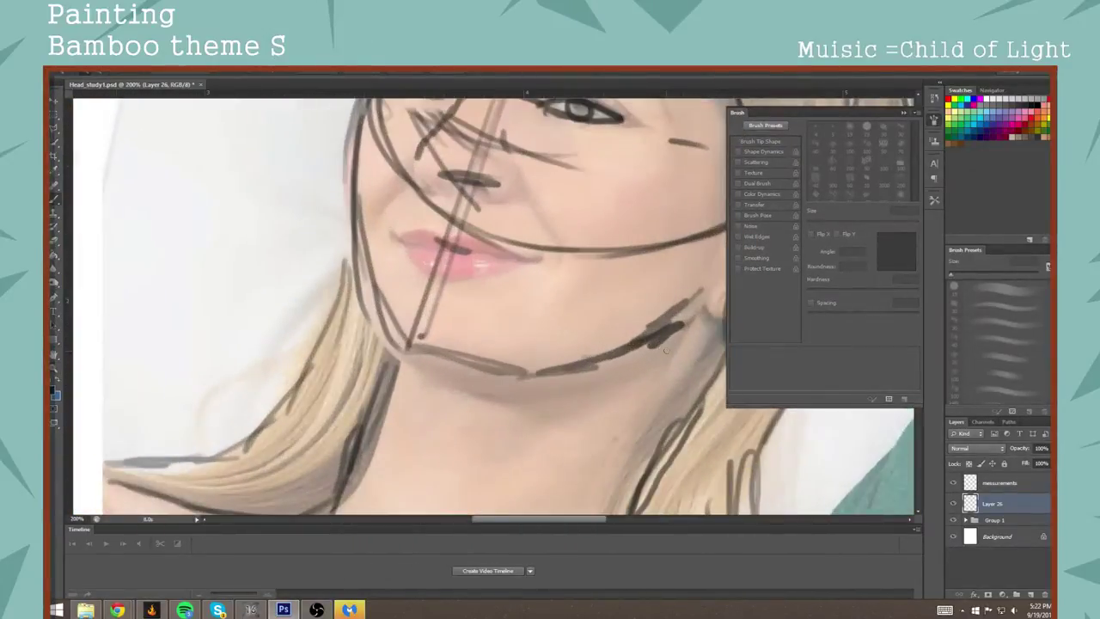
{"action": "key", "text": "b"}
{"action": "mouse_move", "coordinate": [670, 366]}
{"action": "left_mouse_down"}
{"action": "mouse_move", "coordinate": [604, 321]}
{"action": "mouse_move", "coordinate": [614, 318]}
{"action": "left_mouse_up"}
{"action": "left_click_drag", "start_coordinate": [572, 375], "coordinate": [554, 376]}
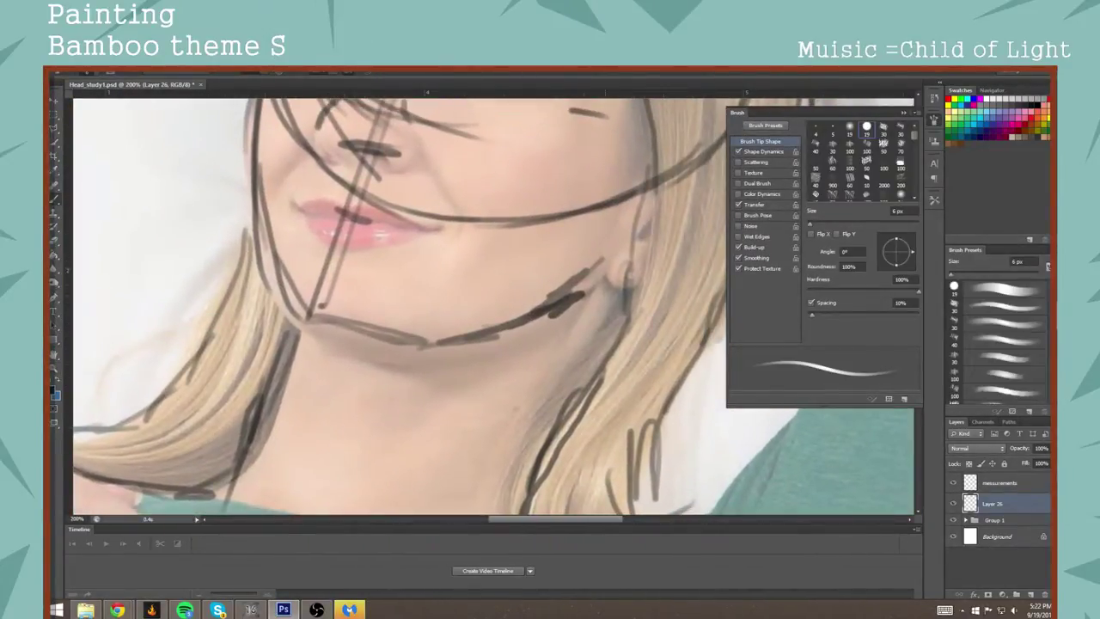
{"action": "left_click_drag", "start_coordinate": [608, 273], "coordinate": [626, 290]}
{"action": "left_click_drag", "start_coordinate": [663, 180], "coordinate": [641, 319]}
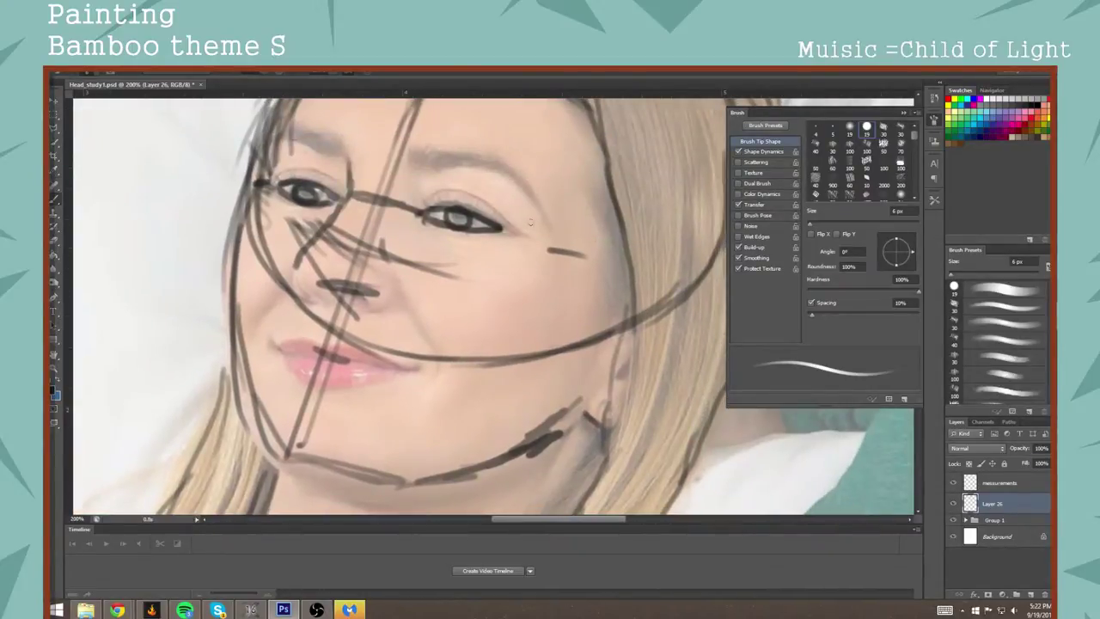
{"action": "left_click_drag", "start_coordinate": [650, 273], "coordinate": [670, 286]}
{"action": "mouse_move", "coordinate": [604, 417]}
{"action": "left_mouse_down"}
{"action": "mouse_move", "coordinate": [635, 406]}
{"action": "mouse_move", "coordinate": [688, 340]}
{"action": "mouse_move", "coordinate": [692, 301]}
{"action": "mouse_move", "coordinate": [653, 284]}
{"action": "left_mouse_up"}
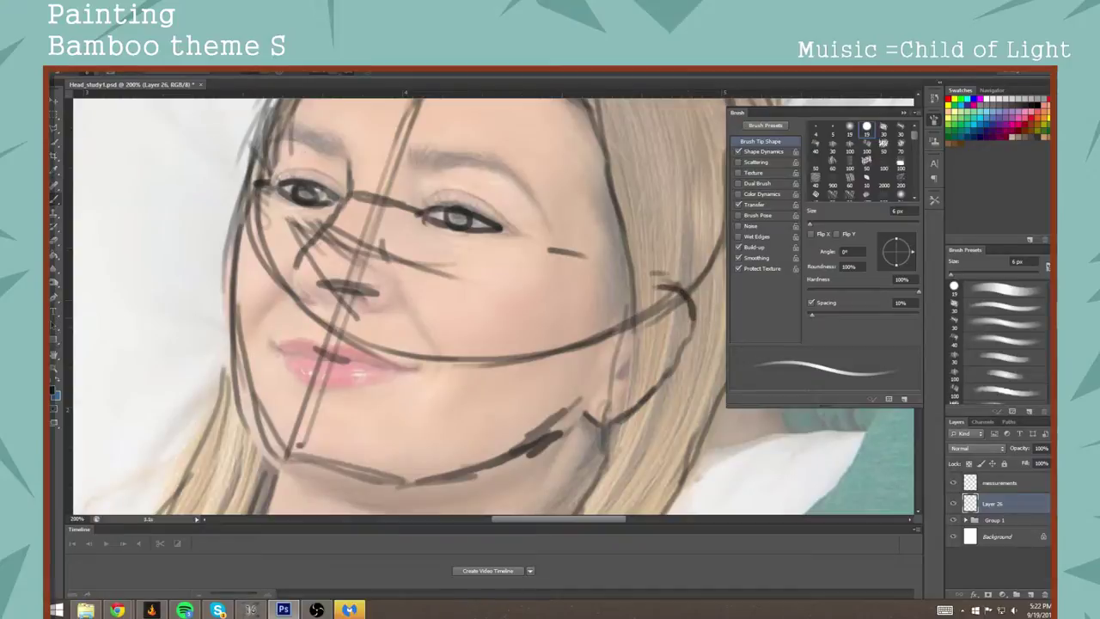
Step: Mark the inner fold of the second portrait's ear and draw the ear's front edge down to the lobe
{"action": "left_click_drag", "start_coordinate": [629, 376], "coordinate": [615, 356]}
{"action": "left_click_drag", "start_coordinate": [558, 336], "coordinate": [661, 373]}
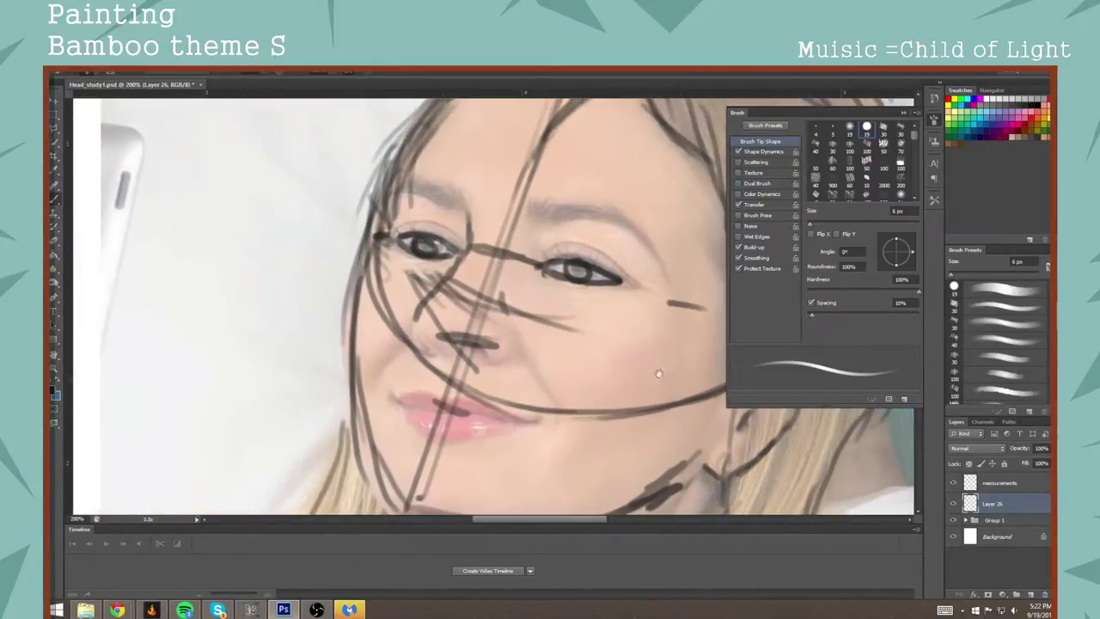
{"action": "left_click_drag", "start_coordinate": [665, 280], "coordinate": [614, 381]}
{"action": "left_click_drag", "start_coordinate": [555, 352], "coordinate": [549, 325]}
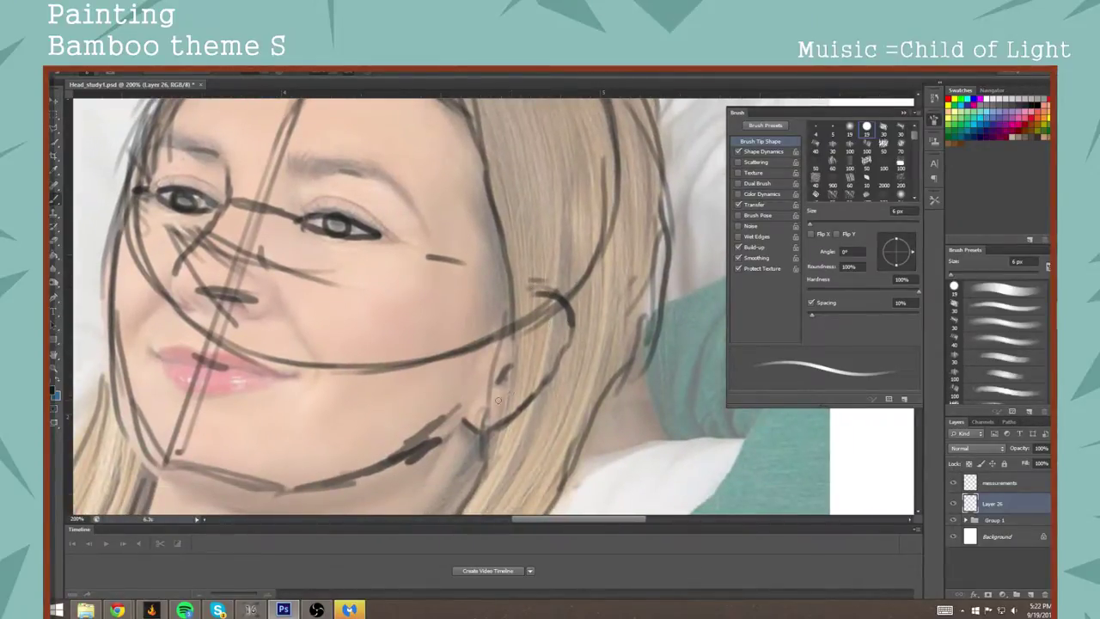
{"action": "left_click_drag", "start_coordinate": [466, 410], "coordinate": [481, 388]}
{"action": "mouse_move", "coordinate": [530, 339]}
{"action": "left_mouse_down"}
{"action": "mouse_move", "coordinate": [549, 347]}
{"action": "mouse_move", "coordinate": [523, 381]}
{"action": "mouse_move", "coordinate": [522, 426]}
{"action": "left_mouse_up"}
{"action": "mouse_move", "coordinate": [524, 414]}
{"action": "left_mouse_down"}
{"action": "mouse_move", "coordinate": [551, 308]}
{"action": "mouse_move", "coordinate": [519, 379]}
{"action": "left_mouse_up"}
{"action": "left_click_drag", "start_coordinate": [602, 294], "coordinate": [548, 373]}
Step: Outline the second portrait's upper and lower lips and darken the line between them
{"action": "left_click_drag", "start_coordinate": [668, 271], "coordinate": [693, 305]}
{"action": "left_click_drag", "start_coordinate": [513, 326], "coordinate": [696, 365]}
{"action": "left_click_drag", "start_coordinate": [565, 375], "coordinate": [640, 367]}
{"action": "left_click_drag", "start_coordinate": [457, 356], "coordinate": [393, 352]}
{"action": "mouse_move", "coordinate": [463, 356]}
{"action": "left_mouse_down"}
{"action": "mouse_move", "coordinate": [533, 387]}
{"action": "mouse_move", "coordinate": [403, 361]}
{"action": "mouse_move", "coordinate": [413, 380]}
{"action": "mouse_move", "coordinate": [465, 399]}
{"action": "mouse_move", "coordinate": [515, 385]}
{"action": "left_mouse_up"}
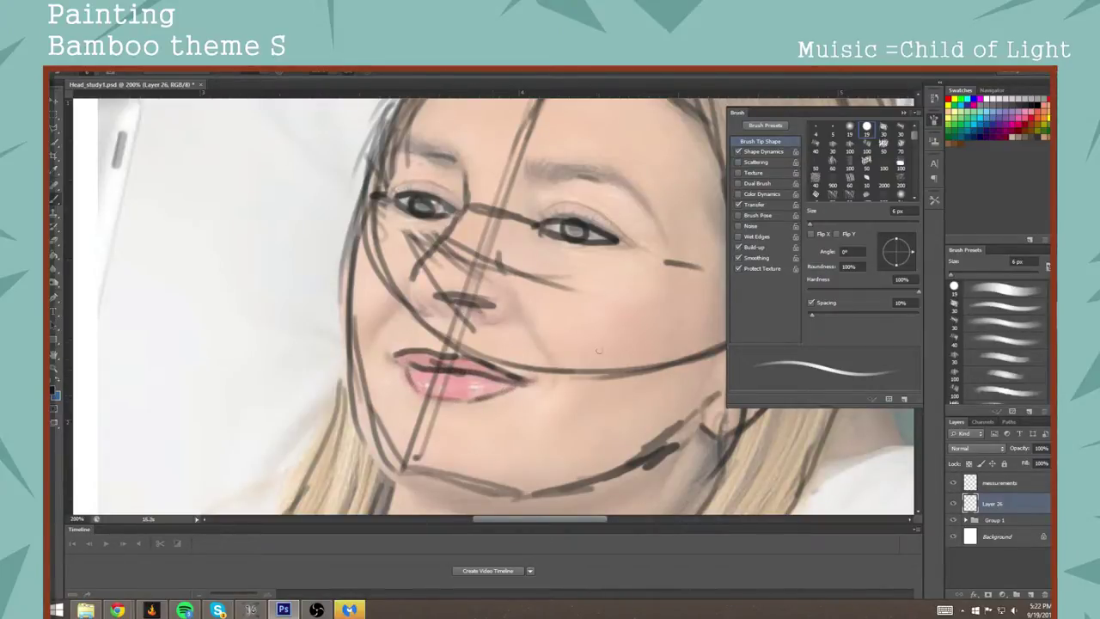
Step: Extend the second portrait's jawline upward to the front of the ear
{"action": "key", "text": "z"}
{"action": "left_click", "coordinate": [616, 344], "text": "alt"}
{"action": "left_click", "coordinate": [617, 346], "text": "alt"}
{"action": "left_click", "coordinate": [617, 346], "text": "alt"}
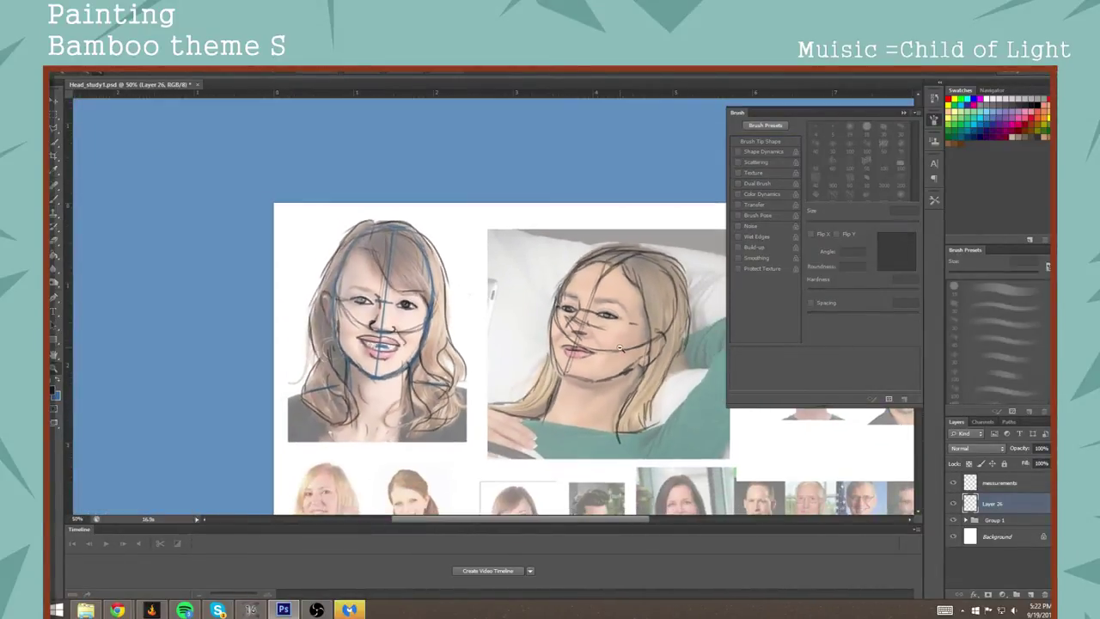
{"action": "key", "text": "space"}
{"action": "left_click_drag", "start_coordinate": [617, 348], "coordinate": [575, 332]}
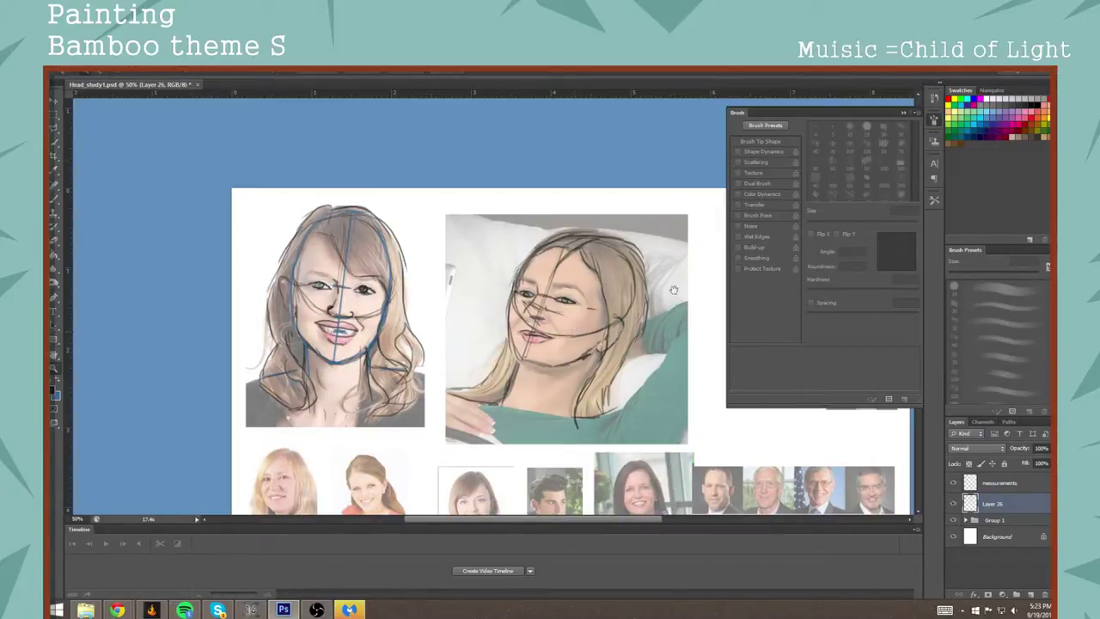
{"action": "left_click_drag", "start_coordinate": [724, 386], "coordinate": [669, 326]}
{"action": "left_click", "coordinate": [569, 285]}
{"action": "scroll", "coordinate": [568, 287], "scroll_direction": "up", "scroll_amount": 3}
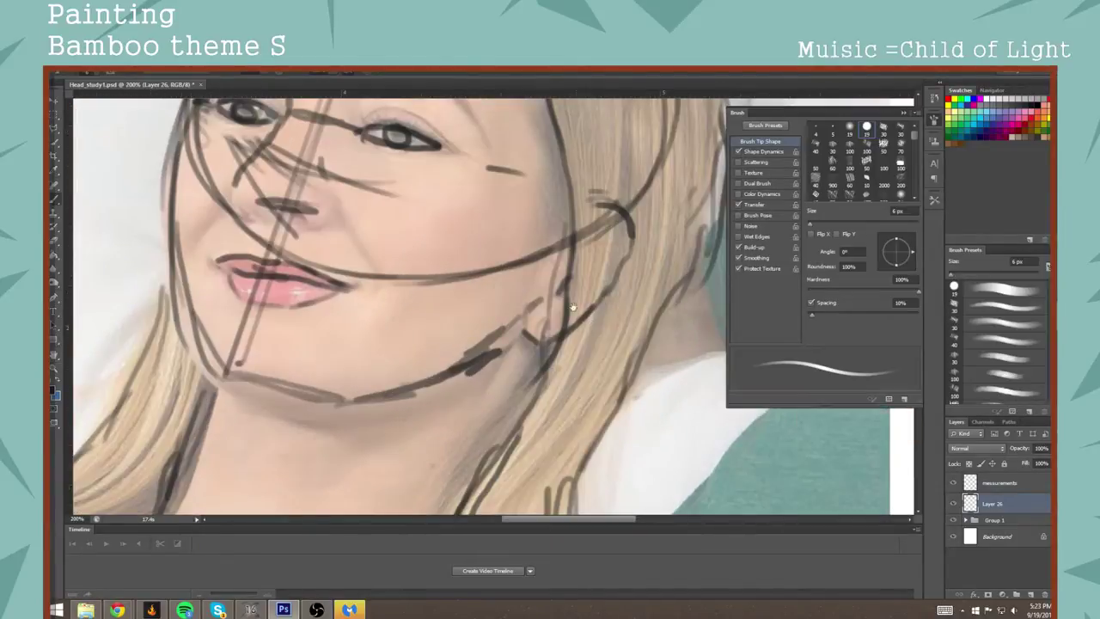
{"action": "left_click_drag", "start_coordinate": [545, 263], "coordinate": [620, 334]}
{"action": "left_click_drag", "start_coordinate": [579, 402], "coordinate": [611, 358]}
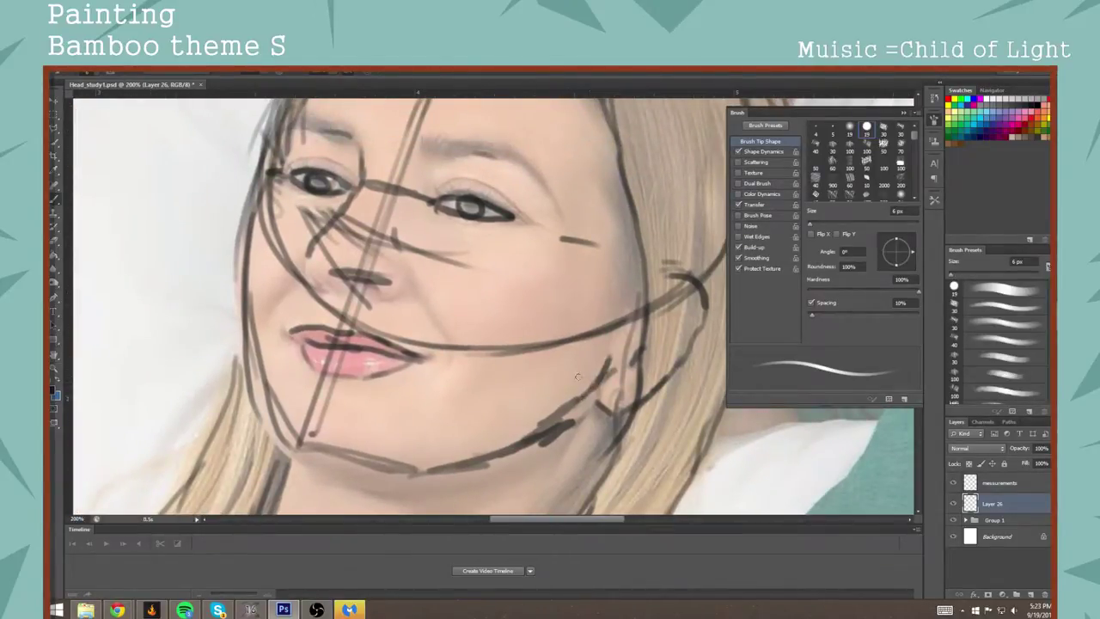
Step: Sketch the second portrait's smile line and nostril wings, and extend the nearer eye's outer corner
{"action": "mouse_move", "coordinate": [443, 367]}
{"action": "left_mouse_down"}
{"action": "mouse_move", "coordinate": [428, 293]}
{"action": "mouse_move", "coordinate": [545, 362]}
{"action": "left_mouse_up"}
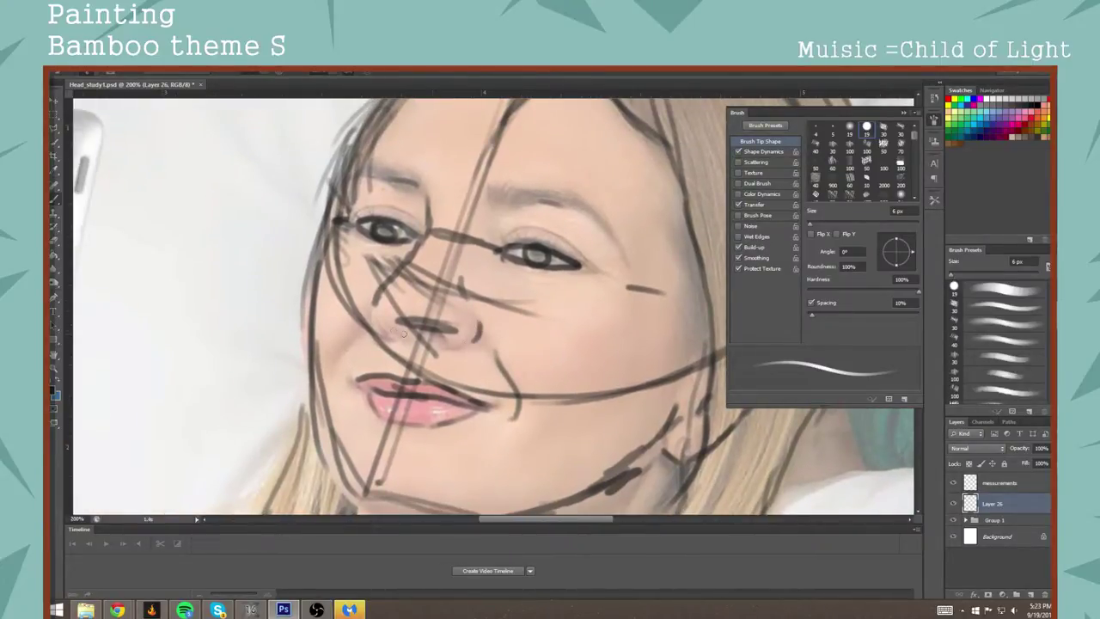
{"action": "mouse_move", "coordinate": [379, 311]}
{"action": "left_mouse_down"}
{"action": "mouse_move", "coordinate": [372, 302]}
{"action": "mouse_move", "coordinate": [375, 338]}
{"action": "mouse_move", "coordinate": [442, 348]}
{"action": "mouse_move", "coordinate": [423, 334]}
{"action": "mouse_move", "coordinate": [408, 339]}
{"action": "left_mouse_up"}
{"action": "left_click_drag", "start_coordinate": [538, 315], "coordinate": [500, 317]}
{"action": "left_click_drag", "start_coordinate": [627, 292], "coordinate": [613, 289]}
{"action": "left_click_drag", "start_coordinate": [540, 271], "coordinate": [562, 274]}
Step: Sketch the forehead edge and top contour of the skull on the portrait with the white patch beside the brow
{"action": "left_click_drag", "start_coordinate": [637, 258], "coordinate": [585, 251]}
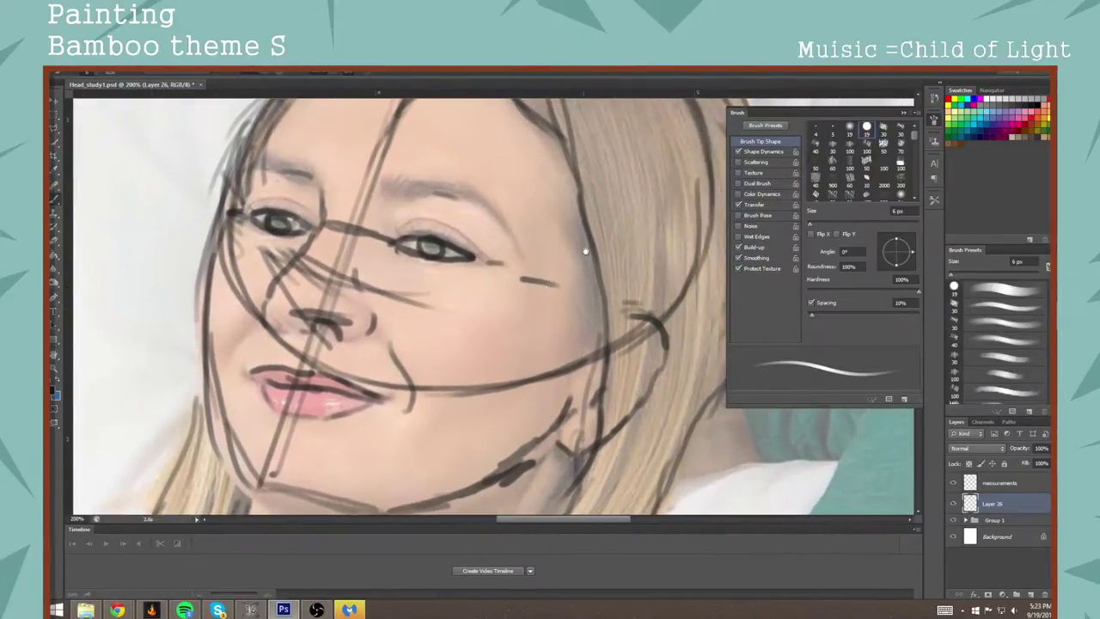
{"action": "left_click_drag", "start_coordinate": [605, 201], "coordinate": [622, 404]}
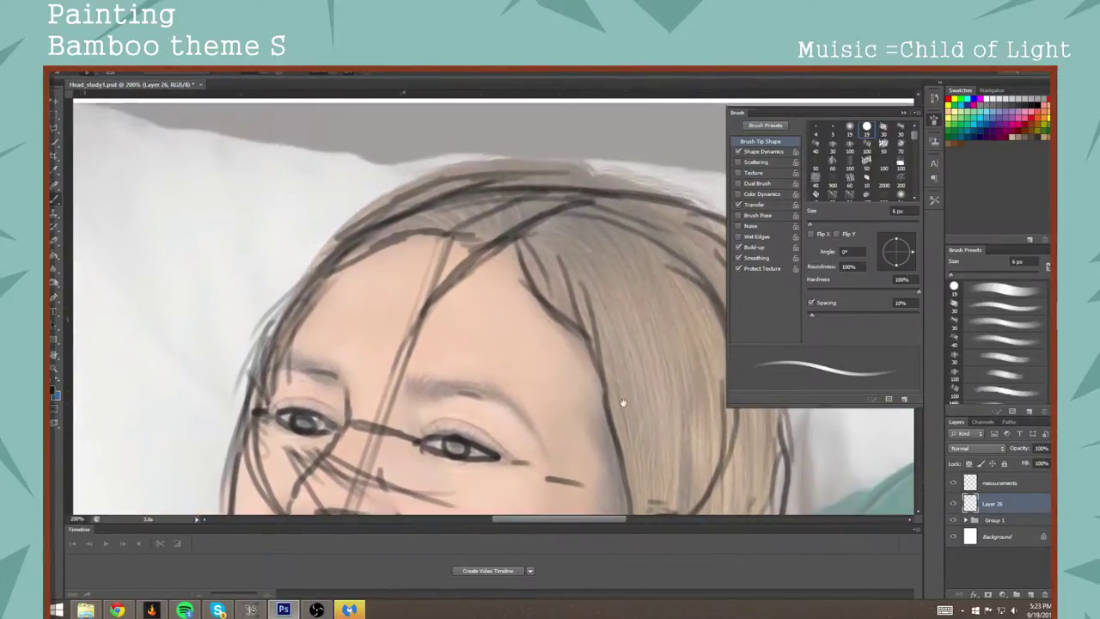
{"action": "left_click_drag", "start_coordinate": [800, 507], "coordinate": [607, 327]}
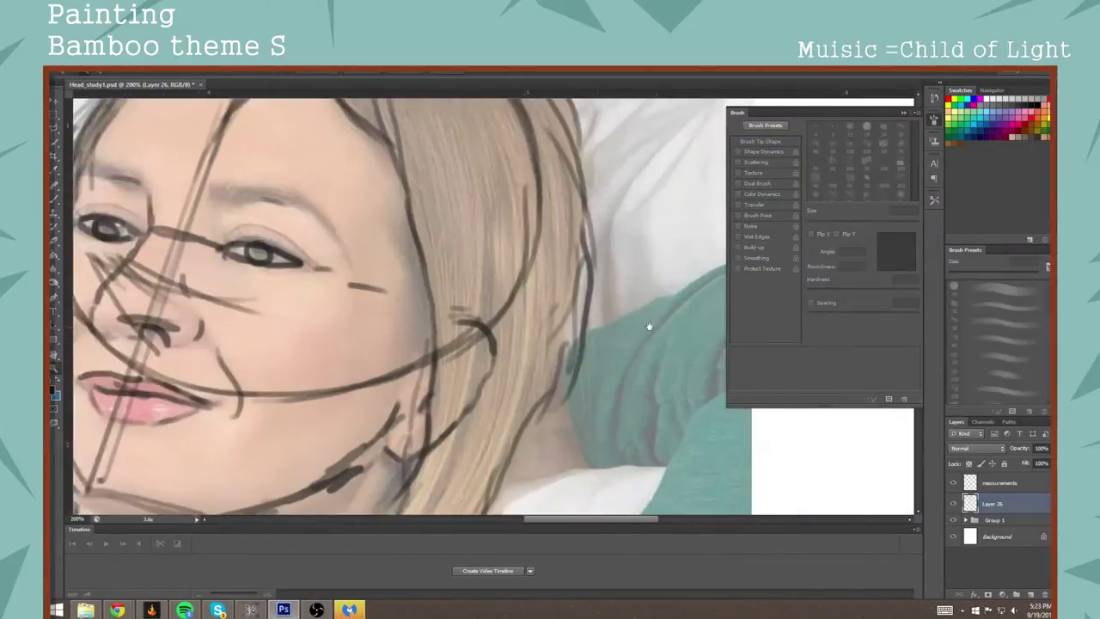
{"action": "left_click_drag", "start_coordinate": [719, 326], "coordinate": [596, 319]}
{"action": "left_click", "coordinate": [597, 319], "text": "alt"}
{"action": "left_click", "coordinate": [611, 322], "text": "alt"}
{"action": "left_click_drag", "start_coordinate": [635, 356], "coordinate": [484, 349]}
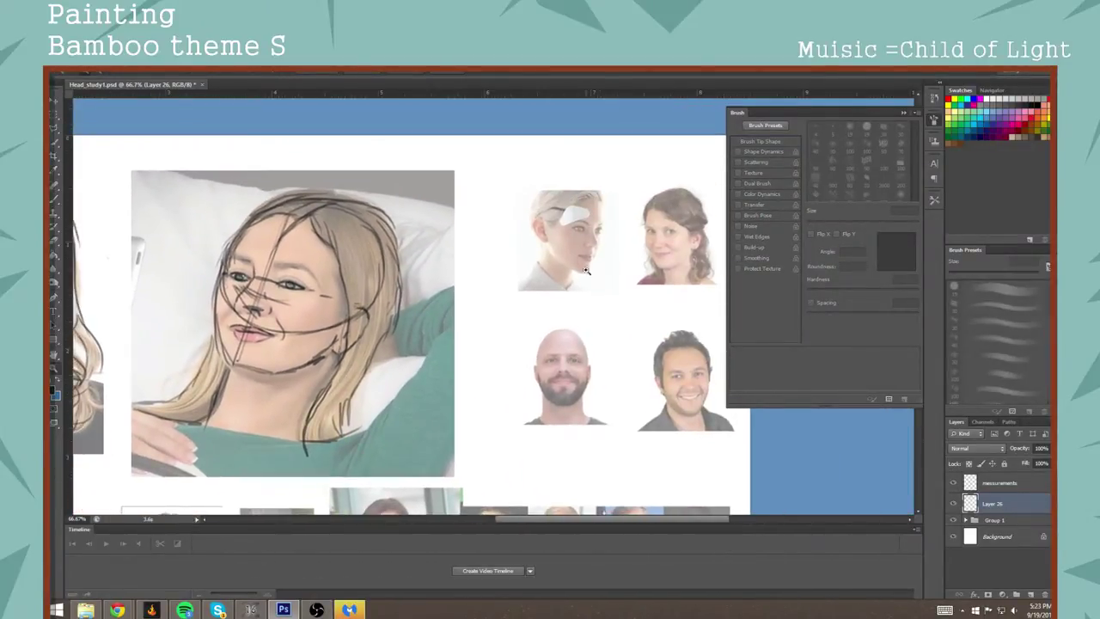
{"action": "left_click", "coordinate": [606, 266]}
{"action": "scroll", "coordinate": [606, 268], "scroll_direction": "up", "scroll_amount": 2}
{"action": "left_click_drag", "start_coordinate": [599, 270], "coordinate": [570, 319]}
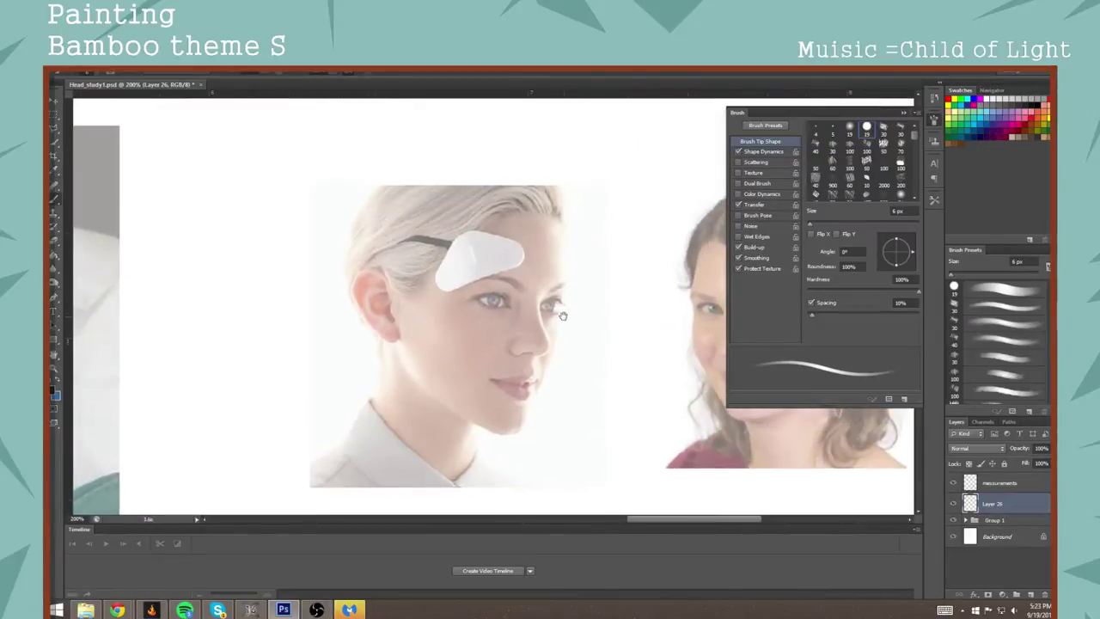
{"action": "mouse_move", "coordinate": [561, 224]}
{"action": "left_mouse_down"}
{"action": "mouse_move", "coordinate": [550, 205]}
{"action": "mouse_move", "coordinate": [561, 230]}
{"action": "mouse_move", "coordinate": [561, 216]}
{"action": "mouse_move", "coordinate": [473, 184]}
{"action": "left_mouse_up"}
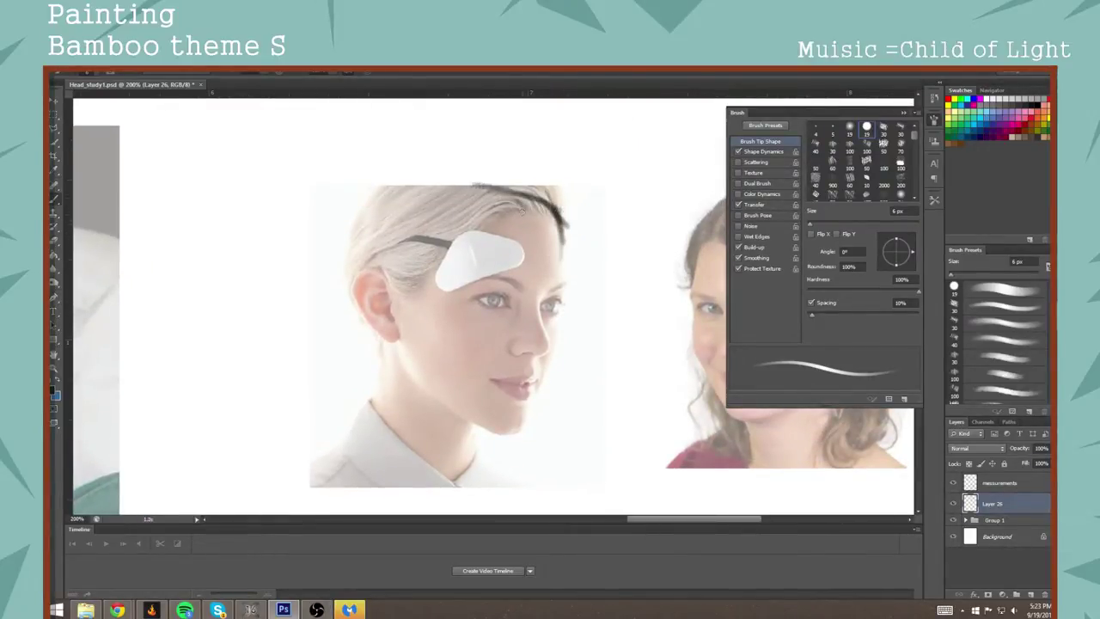
{"action": "mouse_move", "coordinate": [566, 228]}
{"action": "left_mouse_down"}
{"action": "mouse_move", "coordinate": [541, 177]}
{"action": "mouse_move", "coordinate": [558, 290]}
{"action": "mouse_move", "coordinate": [550, 310]}
{"action": "mouse_move", "coordinate": [466, 330]}
{"action": "mouse_move", "coordinate": [564, 206]}
{"action": "mouse_move", "coordinate": [407, 182]}
{"action": "left_mouse_up"}
Step: Close the skull shape with a curve across the eyes and around the back of the head, and add an outer hair contour behind it
{"action": "mouse_move", "coordinate": [541, 294]}
{"action": "left_mouse_down"}
{"action": "mouse_move", "coordinate": [471, 323]}
{"action": "mouse_move", "coordinate": [378, 259]}
{"action": "mouse_move", "coordinate": [380, 215]}
{"action": "mouse_move", "coordinate": [418, 305]}
{"action": "left_mouse_up"}
{"action": "left_click_drag", "start_coordinate": [370, 244], "coordinate": [432, 326]}
{"action": "mouse_move", "coordinate": [389, 287]}
{"action": "left_mouse_down"}
{"action": "mouse_move", "coordinate": [511, 330]}
{"action": "mouse_move", "coordinate": [548, 314]}
{"action": "mouse_move", "coordinate": [554, 209]}
{"action": "mouse_move", "coordinate": [447, 302]}
{"action": "mouse_move", "coordinate": [354, 180]}
{"action": "mouse_move", "coordinate": [473, 176]}
{"action": "left_mouse_up"}
{"action": "left_click_drag", "start_coordinate": [373, 201], "coordinate": [375, 228]}
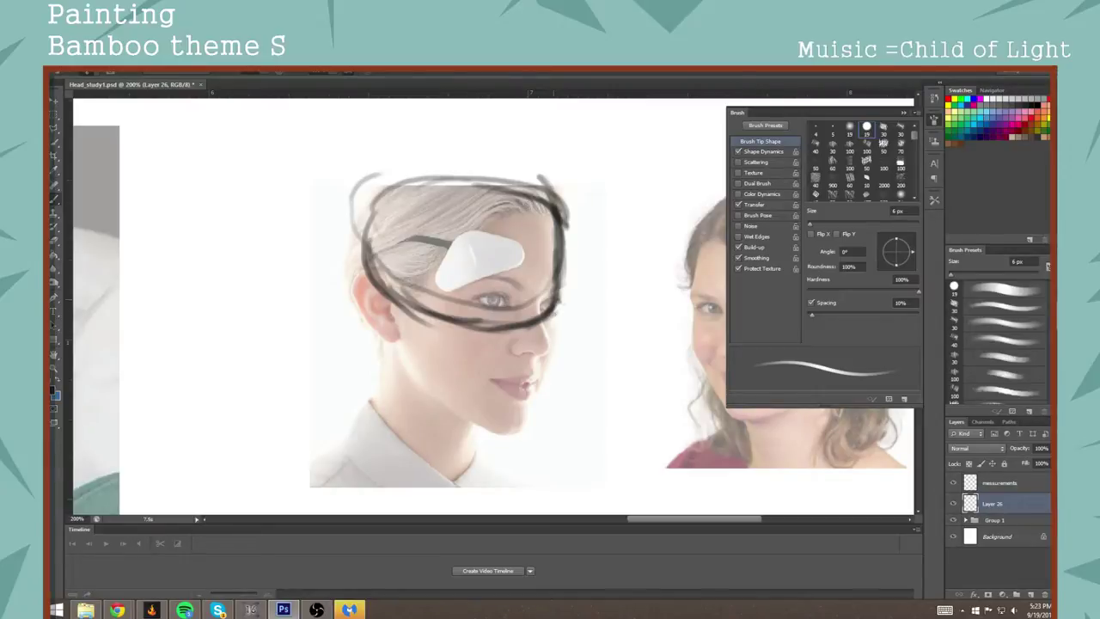
Step: Sketch the third portrait's far face edge, jawline and back of the head, and add short neck lines on both sides
{"action": "mouse_move", "coordinate": [514, 432]}
{"action": "left_mouse_down"}
{"action": "mouse_move", "coordinate": [538, 386]}
{"action": "mouse_move", "coordinate": [554, 299]}
{"action": "left_mouse_up"}
{"action": "mouse_move", "coordinate": [399, 341]}
{"action": "left_mouse_down"}
{"action": "mouse_move", "coordinate": [411, 383]}
{"action": "mouse_move", "coordinate": [514, 439]}
{"action": "left_mouse_up"}
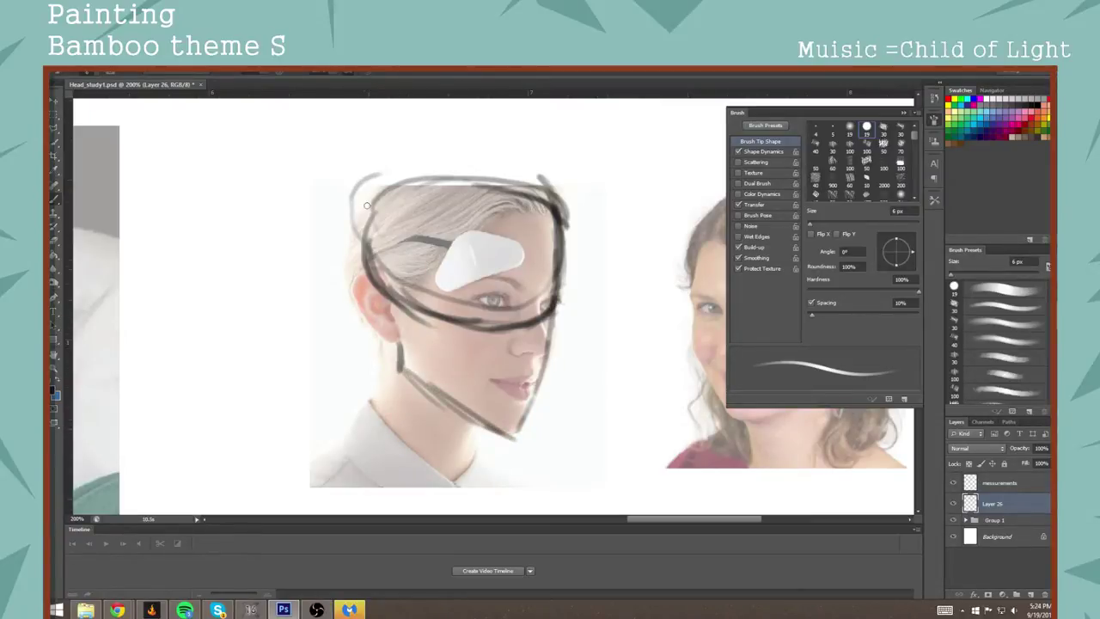
{"action": "mouse_move", "coordinate": [346, 279]}
{"action": "left_mouse_down"}
{"action": "mouse_move", "coordinate": [346, 248]}
{"action": "mouse_move", "coordinate": [369, 211]}
{"action": "mouse_move", "coordinate": [348, 307]}
{"action": "left_mouse_up"}
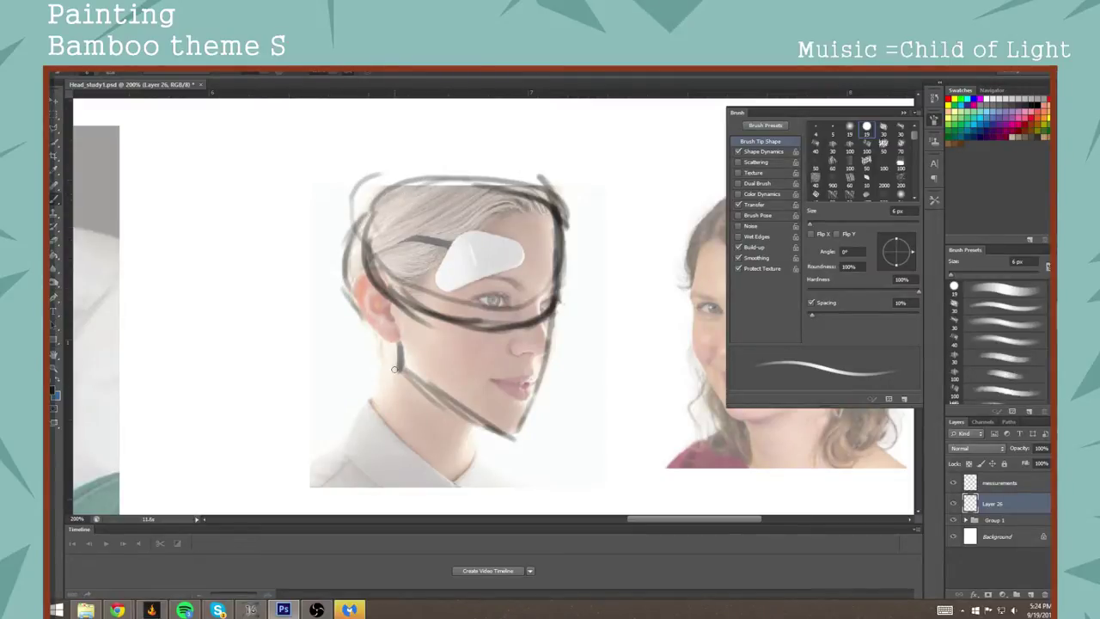
{"action": "left_click_drag", "start_coordinate": [394, 369], "coordinate": [371, 400]}
{"action": "left_click_drag", "start_coordinate": [448, 475], "coordinate": [483, 457]}
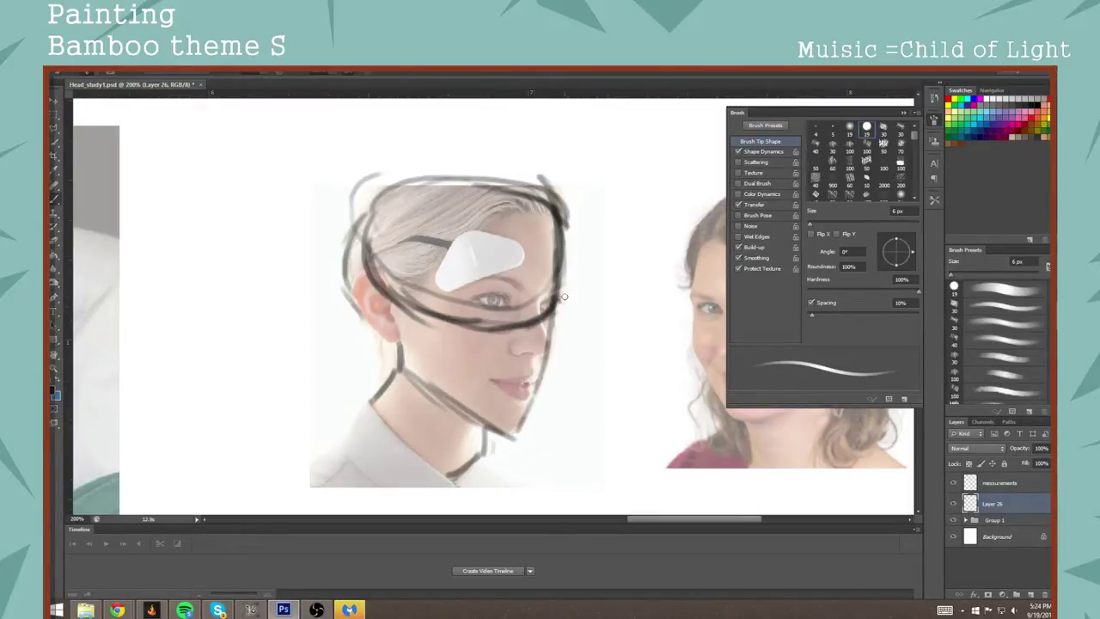
Step: Sketch the third portrait's nose profile, outline the ear, and mark both eyes
{"action": "mouse_move", "coordinate": [544, 303]}
{"action": "left_mouse_down"}
{"action": "mouse_move", "coordinate": [554, 301]}
{"action": "mouse_move", "coordinate": [554, 348]}
{"action": "mouse_move", "coordinate": [523, 354]}
{"action": "left_mouse_up"}
{"action": "mouse_move", "coordinate": [392, 268]}
{"action": "left_mouse_down"}
{"action": "mouse_move", "coordinate": [363, 270]}
{"action": "mouse_move", "coordinate": [353, 299]}
{"action": "mouse_move", "coordinate": [381, 340]}
{"action": "mouse_move", "coordinate": [398, 340]}
{"action": "left_mouse_up"}
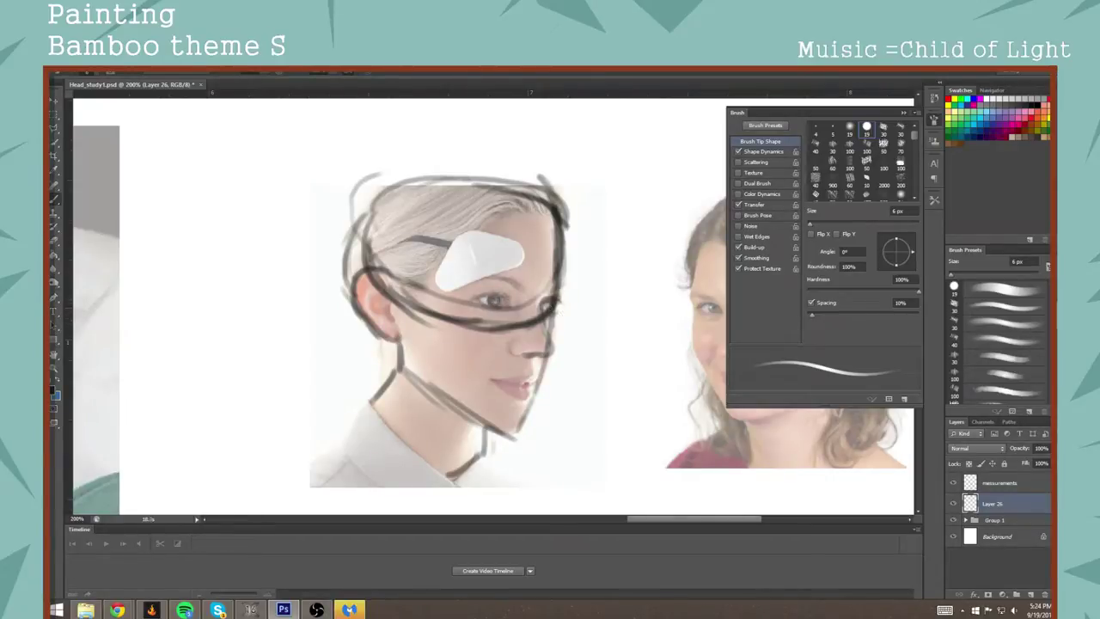
{"action": "left_click_drag", "start_coordinate": [547, 305], "coordinate": [542, 311]}
{"action": "mouse_move", "coordinate": [505, 297]}
{"action": "left_mouse_down"}
{"action": "mouse_move", "coordinate": [487, 296]}
{"action": "mouse_move", "coordinate": [509, 309]}
{"action": "left_mouse_up"}
Step: Draw the third portrait's hairline from the forehead edge, sweeping across the white patch to the top of the ear
{"action": "left_click_drag", "start_coordinate": [561, 217], "coordinate": [523, 209]}
{"action": "left_click_drag", "start_coordinate": [544, 211], "coordinate": [456, 245]}
{"action": "mouse_move", "coordinate": [503, 215]}
{"action": "left_mouse_down"}
{"action": "mouse_move", "coordinate": [435, 272]}
{"action": "mouse_move", "coordinate": [370, 281]}
{"action": "left_mouse_up"}
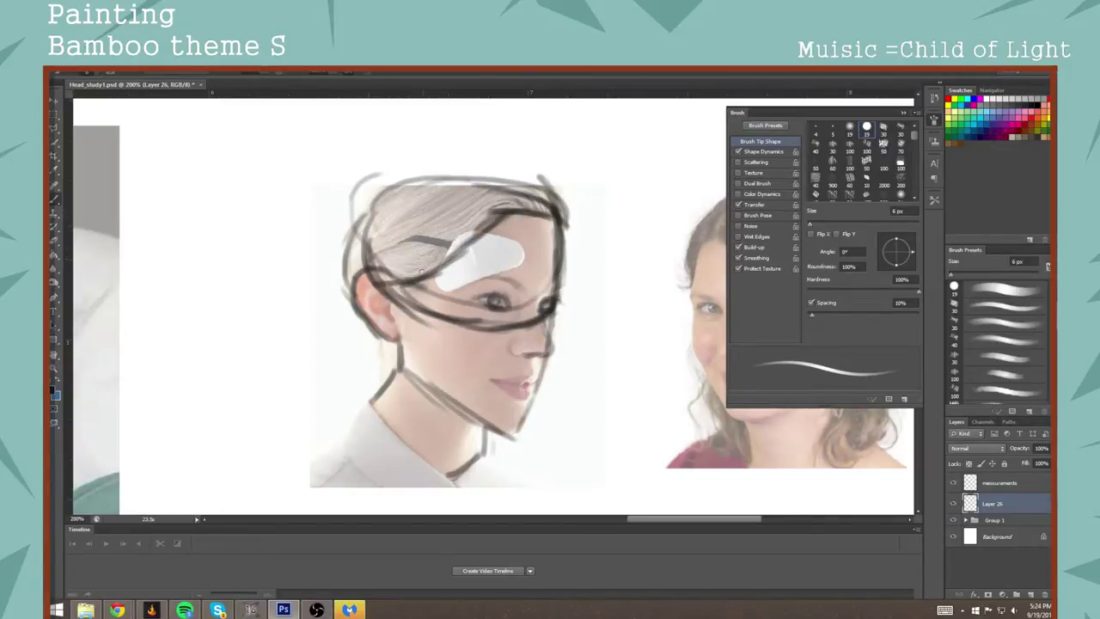
{"action": "left_click_drag", "start_coordinate": [431, 265], "coordinate": [411, 272]}
Step: Draw a raised outer hair contour from the forehead over the crown and down the back of the third portrait's head
{"action": "mouse_move", "coordinate": [540, 215]}
{"action": "left_mouse_down"}
{"action": "mouse_move", "coordinate": [570, 226]}
{"action": "mouse_move", "coordinate": [570, 207]}
{"action": "mouse_move", "coordinate": [561, 231]}
{"action": "mouse_move", "coordinate": [565, 181]}
{"action": "mouse_move", "coordinate": [536, 163]}
{"action": "mouse_move", "coordinate": [475, 162]}
{"action": "left_mouse_up"}
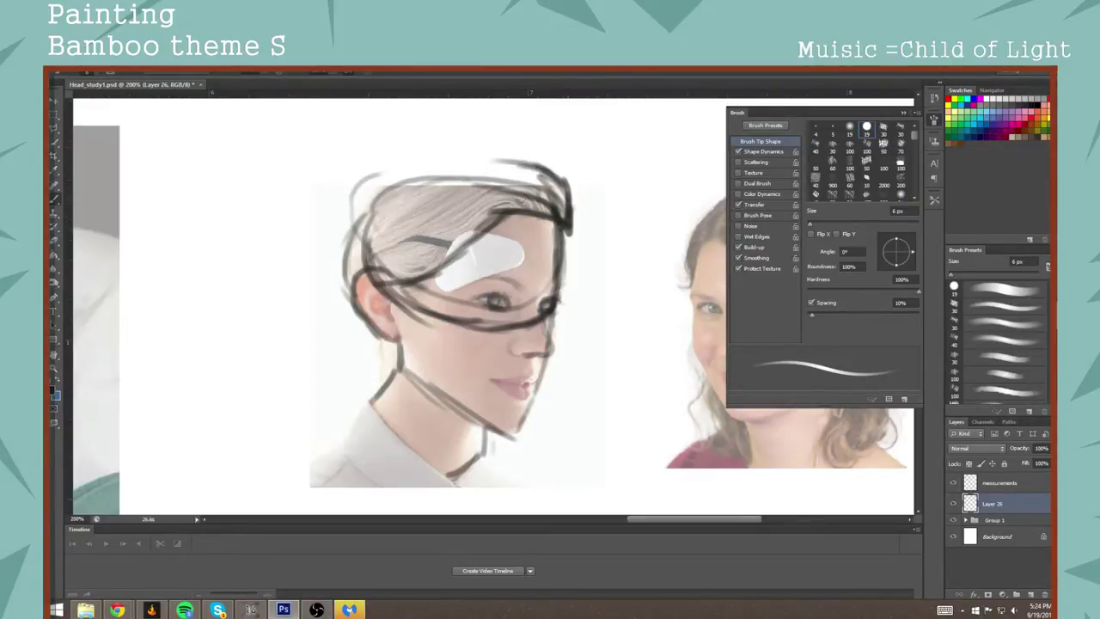
{"action": "left_click_drag", "start_coordinate": [541, 164], "coordinate": [430, 152]}
{"action": "left_click_drag", "start_coordinate": [344, 293], "coordinate": [335, 213]}
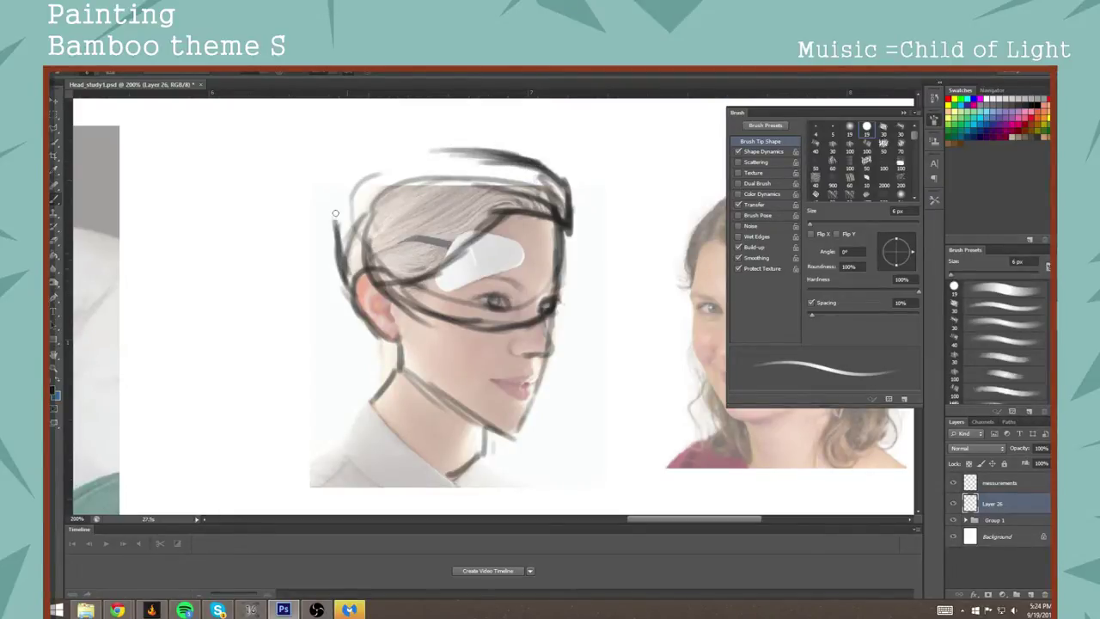
{"action": "mouse_move", "coordinate": [362, 287]}
{"action": "left_mouse_down"}
{"action": "mouse_move", "coordinate": [339, 234]}
{"action": "mouse_move", "coordinate": [341, 246]}
{"action": "mouse_move", "coordinate": [343, 196]}
{"action": "mouse_move", "coordinate": [385, 161]}
{"action": "mouse_move", "coordinate": [508, 156]}
{"action": "mouse_move", "coordinate": [461, 146]}
{"action": "mouse_move", "coordinate": [396, 155]}
{"action": "mouse_move", "coordinate": [323, 206]}
{"action": "left_mouse_up"}
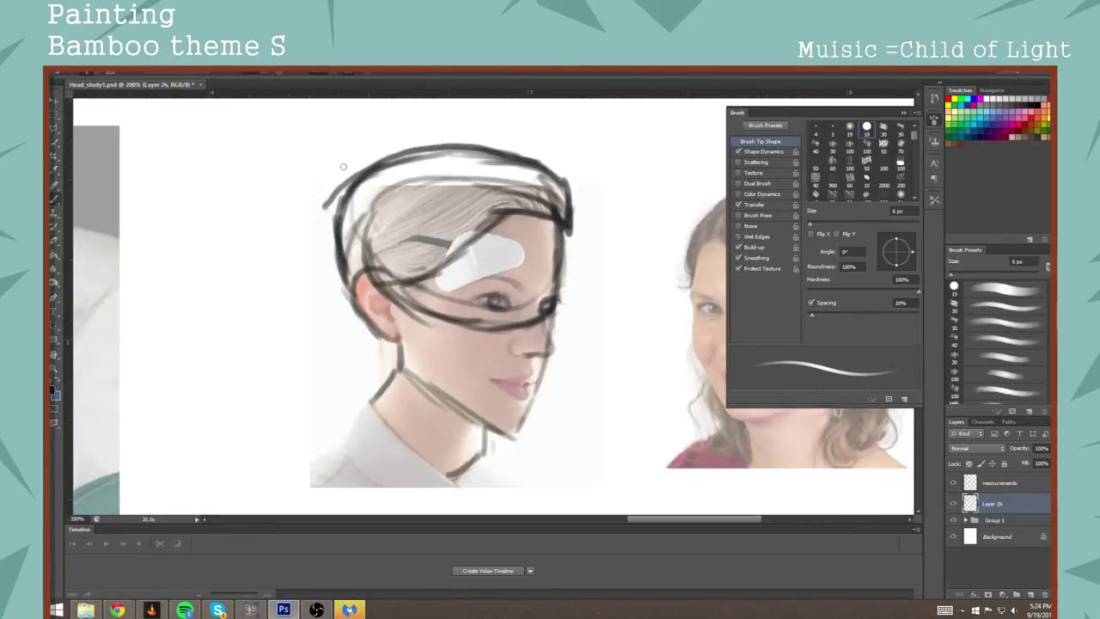
Step: Sketch a hair bun with inner strands behind the third portrait's head, and add loose wisps below the bun and the ear
{"action": "mouse_move", "coordinate": [368, 160]}
{"action": "left_mouse_down"}
{"action": "mouse_move", "coordinate": [344, 144]}
{"action": "mouse_move", "coordinate": [331, 172]}
{"action": "mouse_move", "coordinate": [348, 160]}
{"action": "mouse_move", "coordinate": [334, 186]}
{"action": "mouse_move", "coordinate": [332, 244]}
{"action": "mouse_move", "coordinate": [344, 225]}
{"action": "mouse_move", "coordinate": [277, 194]}
{"action": "mouse_move", "coordinate": [376, 157]}
{"action": "mouse_move", "coordinate": [284, 169]}
{"action": "mouse_move", "coordinate": [348, 231]}
{"action": "left_mouse_up"}
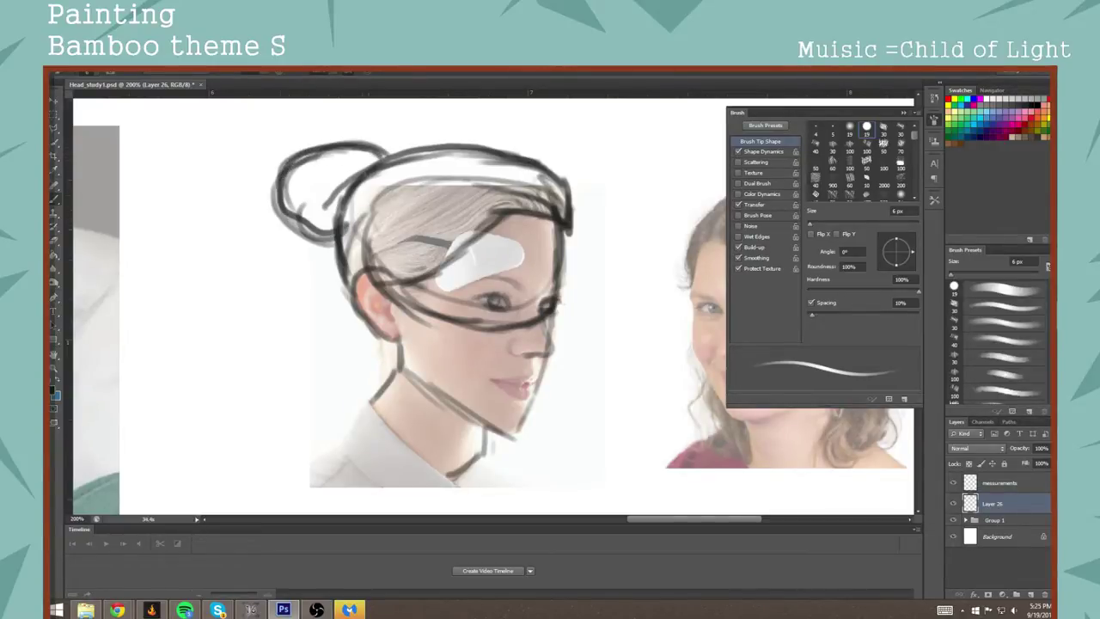
{"action": "mouse_move", "coordinate": [372, 168]}
{"action": "left_mouse_down"}
{"action": "mouse_move", "coordinate": [338, 163]}
{"action": "mouse_move", "coordinate": [365, 175]}
{"action": "mouse_move", "coordinate": [312, 178]}
{"action": "mouse_move", "coordinate": [293, 212]}
{"action": "left_mouse_up"}
{"action": "mouse_move", "coordinate": [360, 152]}
{"action": "left_mouse_down"}
{"action": "mouse_move", "coordinate": [306, 174]}
{"action": "mouse_move", "coordinate": [372, 147]}
{"action": "mouse_move", "coordinate": [305, 146]}
{"action": "mouse_move", "coordinate": [288, 206]}
{"action": "mouse_move", "coordinate": [337, 231]}
{"action": "left_mouse_up"}
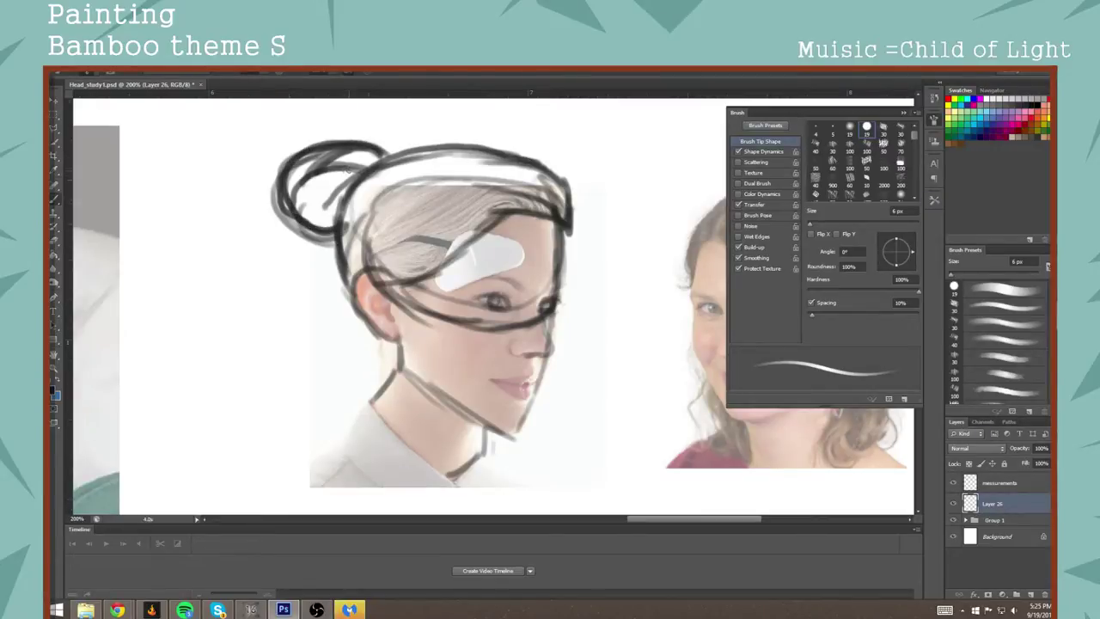
{"action": "mouse_move", "coordinate": [351, 170]}
{"action": "left_mouse_down"}
{"action": "mouse_move", "coordinate": [316, 194]}
{"action": "mouse_move", "coordinate": [314, 221]}
{"action": "left_mouse_up"}
{"action": "mouse_move", "coordinate": [351, 173]}
{"action": "left_mouse_down"}
{"action": "mouse_move", "coordinate": [327, 189]}
{"action": "mouse_move", "coordinate": [330, 232]}
{"action": "mouse_move", "coordinate": [298, 196]}
{"action": "left_mouse_up"}
{"action": "left_click_drag", "start_coordinate": [385, 156], "coordinate": [332, 160]}
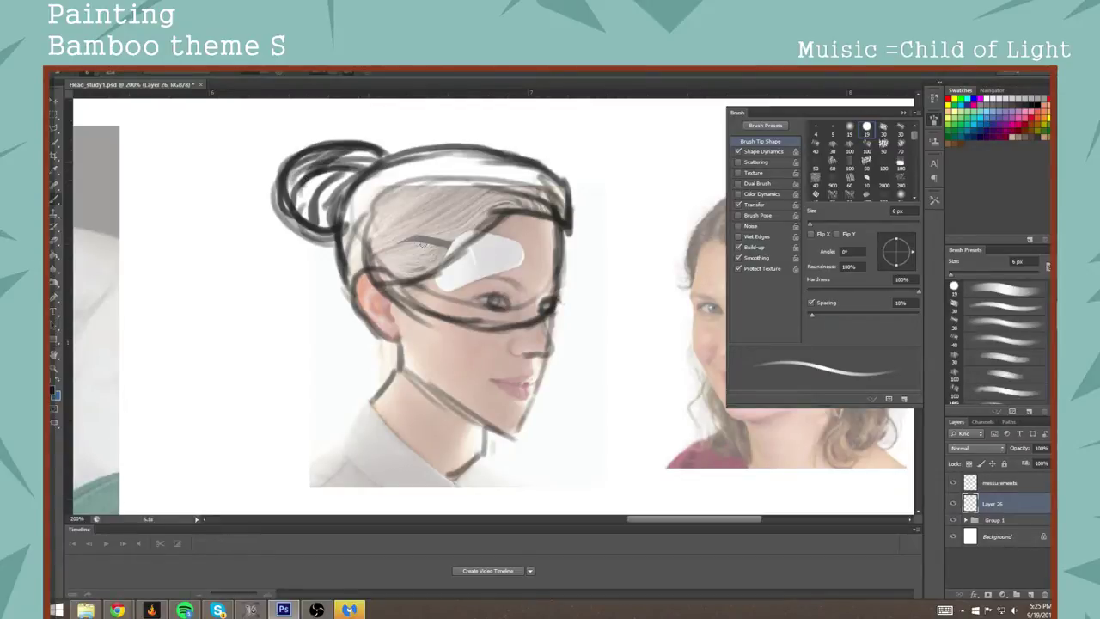
{"action": "mouse_move", "coordinate": [322, 237]}
{"action": "left_mouse_down"}
{"action": "mouse_move", "coordinate": [312, 287]}
{"action": "mouse_move", "coordinate": [331, 265]}
{"action": "mouse_move", "coordinate": [320, 230]}
{"action": "mouse_move", "coordinate": [310, 284]}
{"action": "left_mouse_up"}
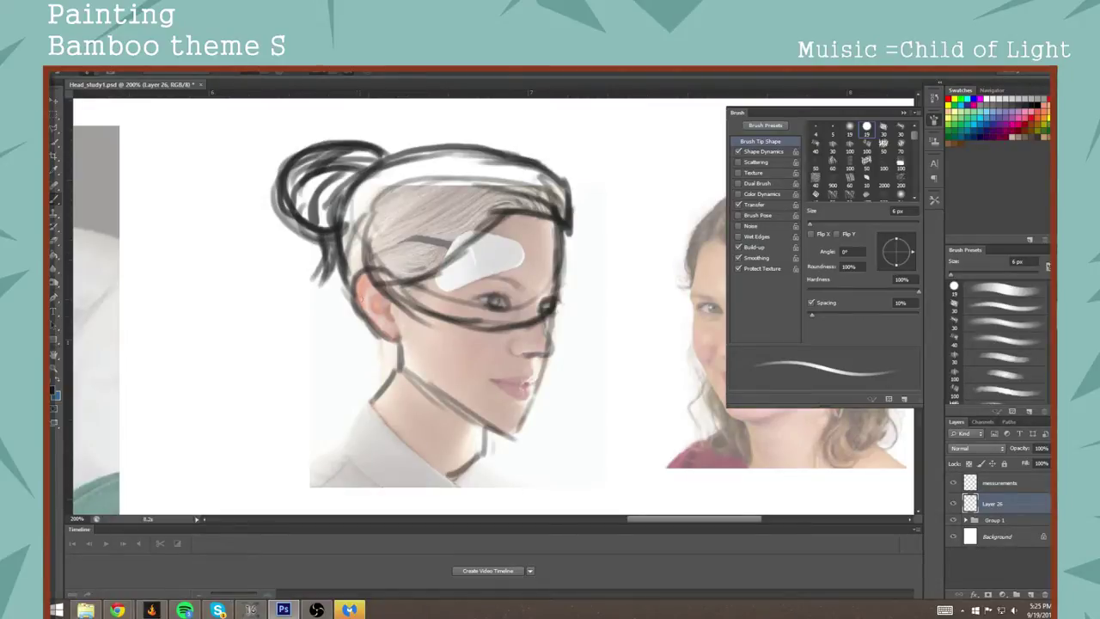
{"action": "mouse_move", "coordinate": [371, 336]}
{"action": "left_mouse_down"}
{"action": "mouse_move", "coordinate": [372, 367]}
{"action": "mouse_move", "coordinate": [387, 355]}
{"action": "mouse_move", "coordinate": [368, 332]}
{"action": "mouse_move", "coordinate": [397, 355]}
{"action": "left_mouse_up"}
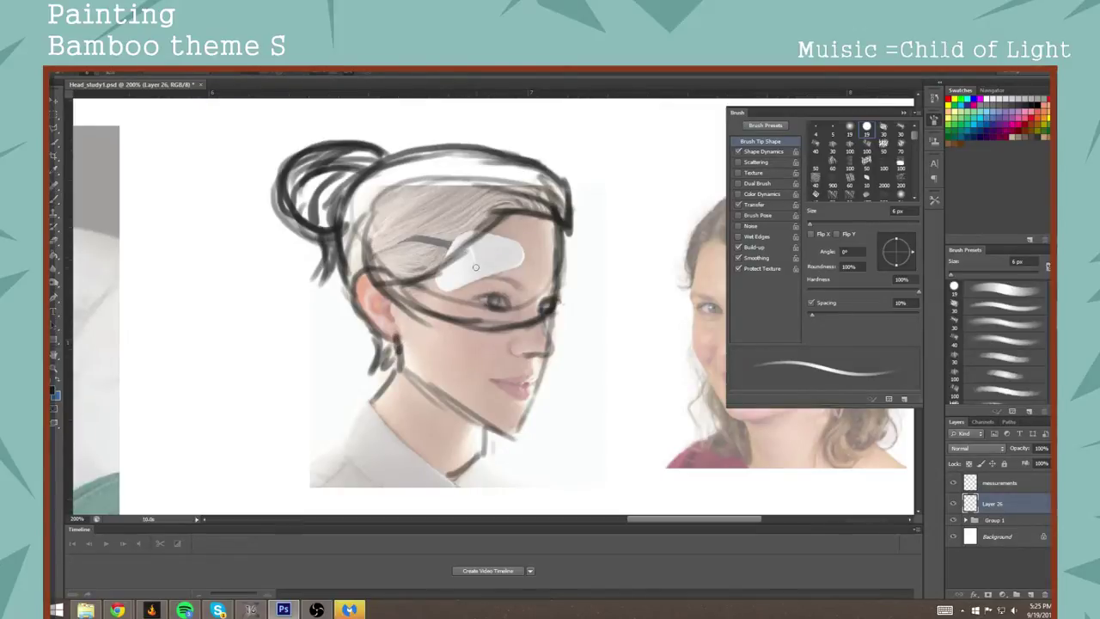
{"action": "key", "text": "ctrl+minus"}
{"action": "key", "text": "ctrl+minus"}
{"action": "key", "text": "ctrl+minus"}
{"action": "key", "text": "ctrl+minus"}
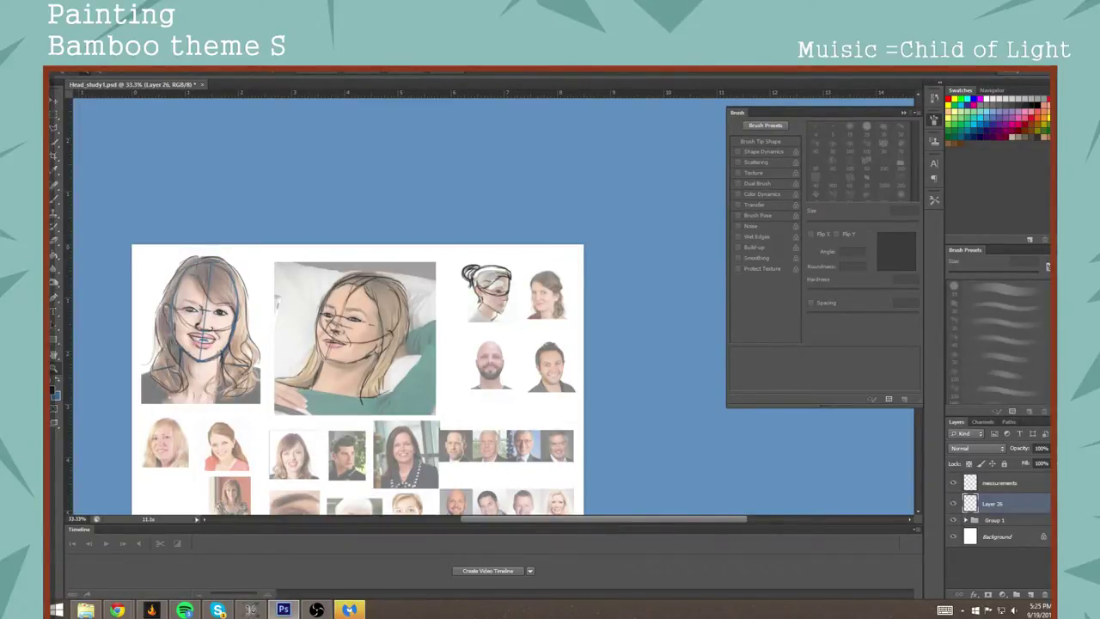
{"action": "key", "text": "alt+Tab"}
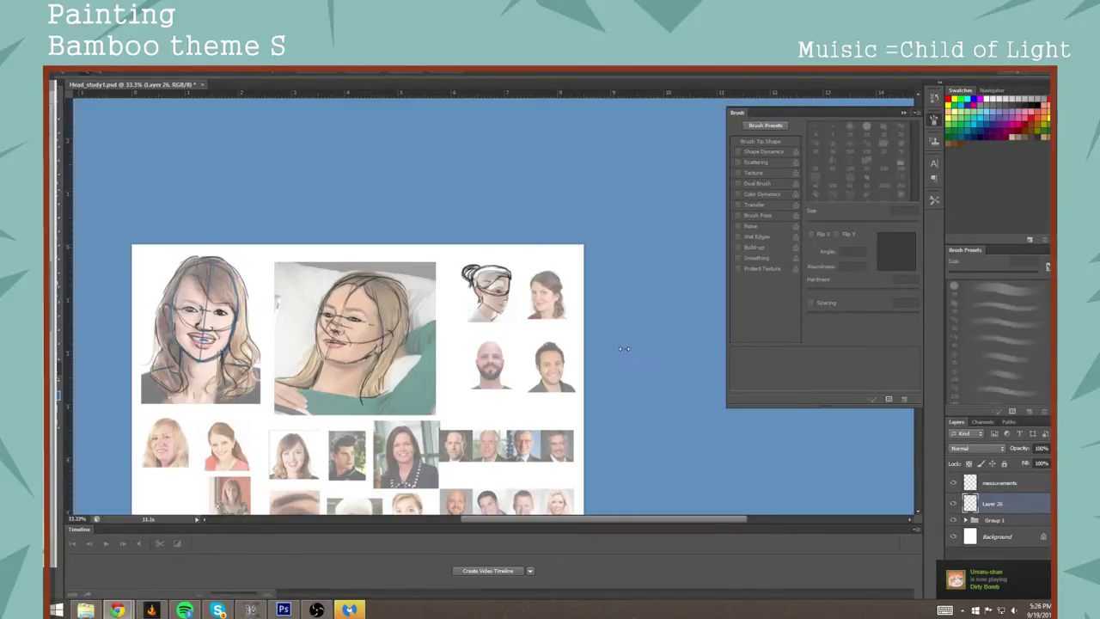
Step: Sketch the skull oval, vertical center line, jaw and neck lines over the brown-haired woman in the fourth portrait
{"action": "left_click_drag", "start_coordinate": [548, 361], "coordinate": [536, 354]}
{"action": "left_click_drag", "start_coordinate": [506, 316], "coordinate": [525, 324]}
{"action": "scroll", "coordinate": [526, 323], "scroll_direction": "up", "scroll_amount": 2}
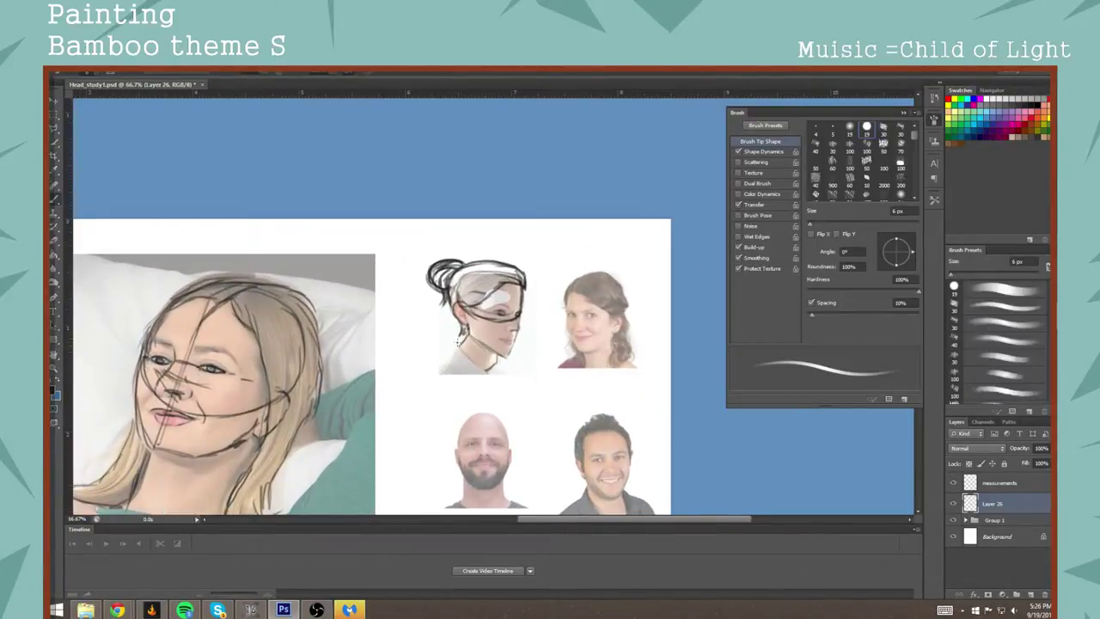
{"action": "left_click_drag", "start_coordinate": [457, 342], "coordinate": [477, 356]}
{"action": "left_click_drag", "start_coordinate": [541, 346], "coordinate": [517, 367]}
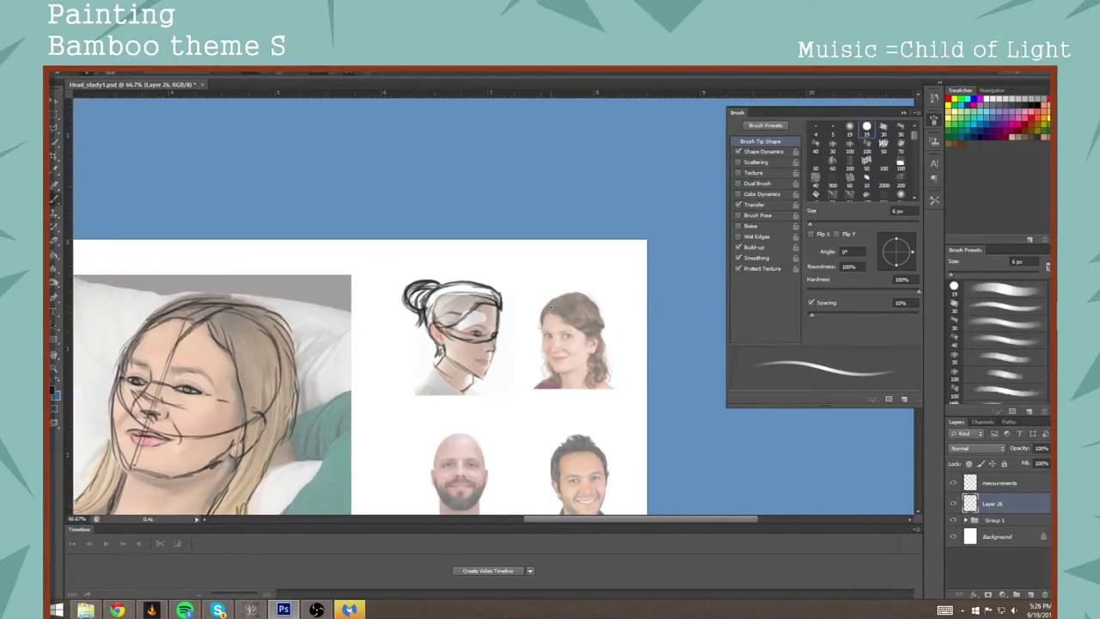
{"action": "mouse_move", "coordinate": [550, 301]}
{"action": "left_mouse_down"}
{"action": "mouse_move", "coordinate": [552, 346]}
{"action": "mouse_move", "coordinate": [546, 323]}
{"action": "mouse_move", "coordinate": [562, 349]}
{"action": "mouse_move", "coordinate": [573, 343]}
{"action": "mouse_move", "coordinate": [547, 321]}
{"action": "mouse_move", "coordinate": [551, 308]}
{"action": "mouse_move", "coordinate": [588, 345]}
{"action": "mouse_move", "coordinate": [552, 336]}
{"action": "mouse_move", "coordinate": [551, 314]}
{"action": "mouse_move", "coordinate": [554, 354]}
{"action": "mouse_move", "coordinate": [550, 311]}
{"action": "mouse_move", "coordinate": [557, 360]}
{"action": "mouse_move", "coordinate": [562, 346]}
{"action": "mouse_move", "coordinate": [561, 378]}
{"action": "left_mouse_up"}
{"action": "left_click_drag", "start_coordinate": [544, 330], "coordinate": [551, 364]}
{"action": "mouse_move", "coordinate": [545, 334]}
{"action": "left_mouse_down"}
{"action": "mouse_move", "coordinate": [561, 369]}
{"action": "mouse_move", "coordinate": [588, 370]}
{"action": "mouse_move", "coordinate": [591, 342]}
{"action": "mouse_move", "coordinate": [563, 393]}
{"action": "mouse_move", "coordinate": [588, 375]}
{"action": "left_mouse_up"}
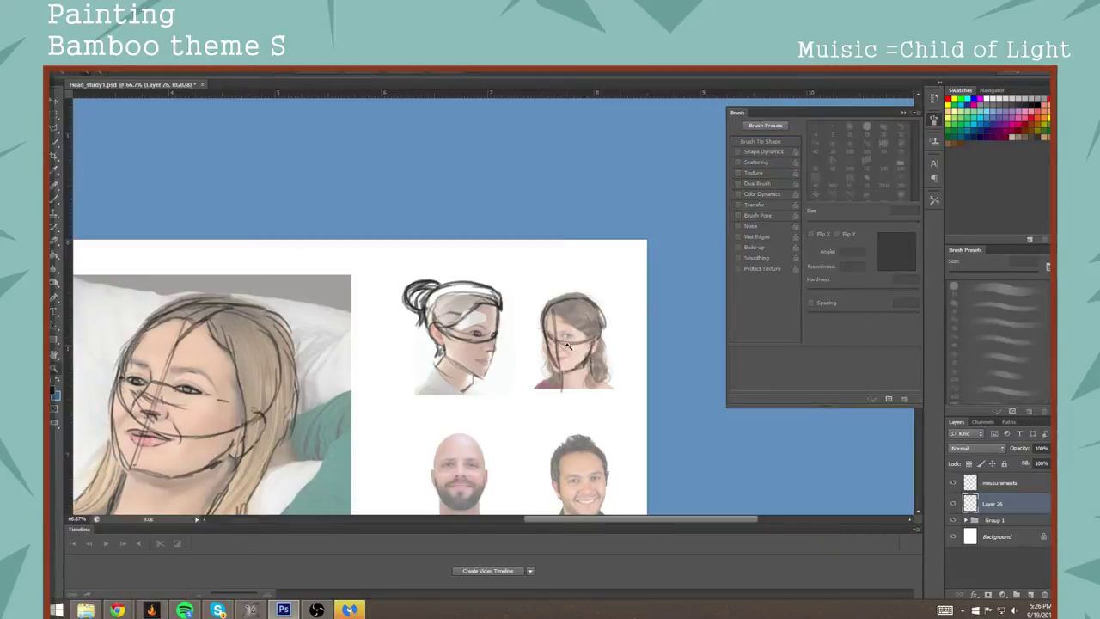
Step: Hide Group 1, mark the eye, nose and mouth heights as short ticks on the fourth portrait's center line, and show the group again
{"action": "scroll", "coordinate": [570, 337], "scroll_direction": "up", "scroll_amount": 4}
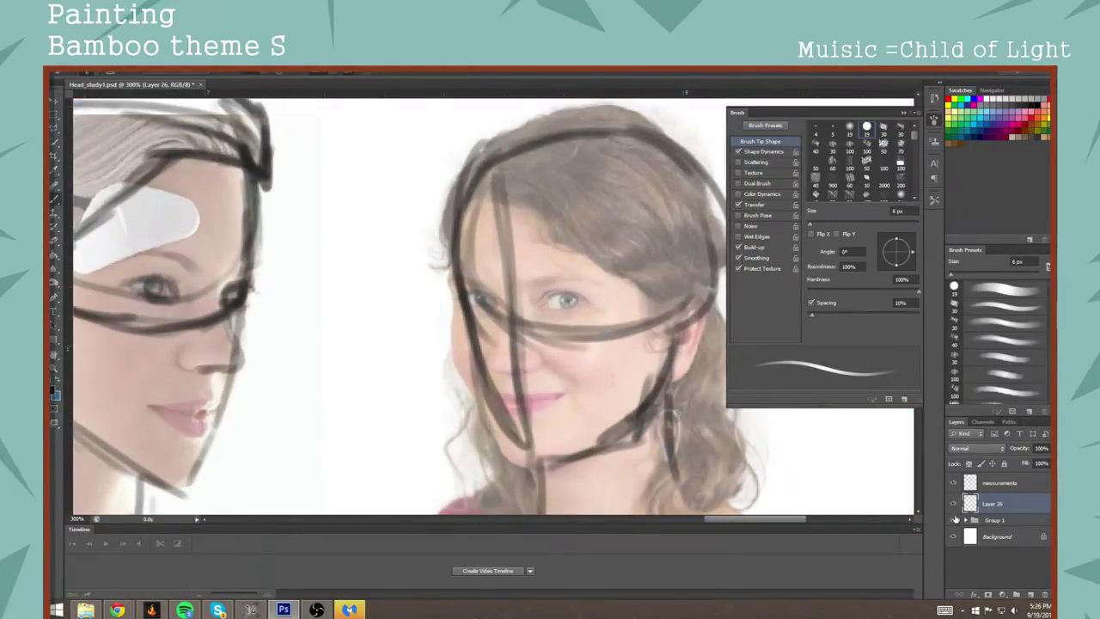
{"action": "left_click", "coordinate": [953, 520]}
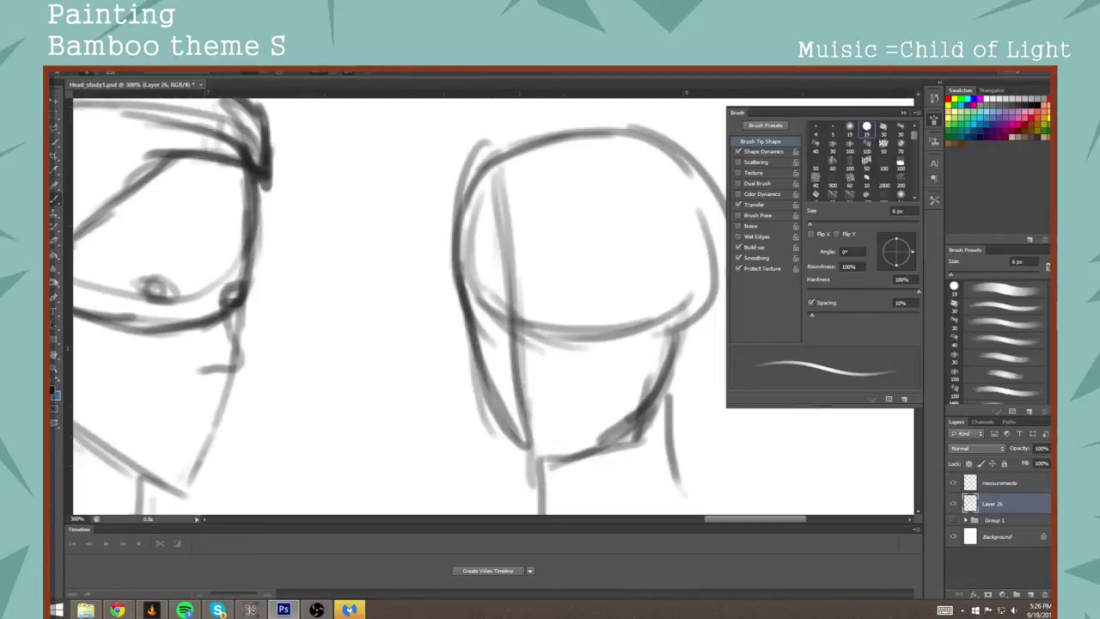
{"action": "left_click_drag", "start_coordinate": [496, 319], "coordinate": [523, 318]}
{"action": "left_click", "coordinate": [953, 520]}
{"action": "left_click", "coordinate": [953, 520]}
{"action": "left_click_drag", "start_coordinate": [524, 296], "coordinate": [498, 297]}
{"action": "left_click_drag", "start_coordinate": [528, 364], "coordinate": [505, 365]}
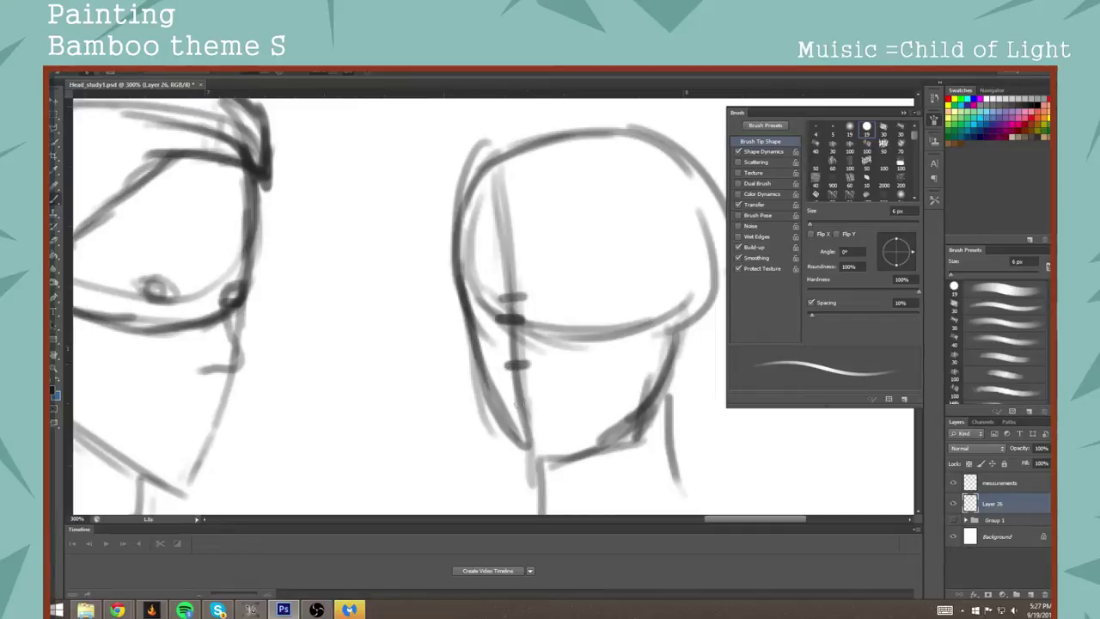
{"action": "left_click_drag", "start_coordinate": [512, 403], "coordinate": [533, 402]}
{"action": "left_click", "coordinate": [953, 520]}
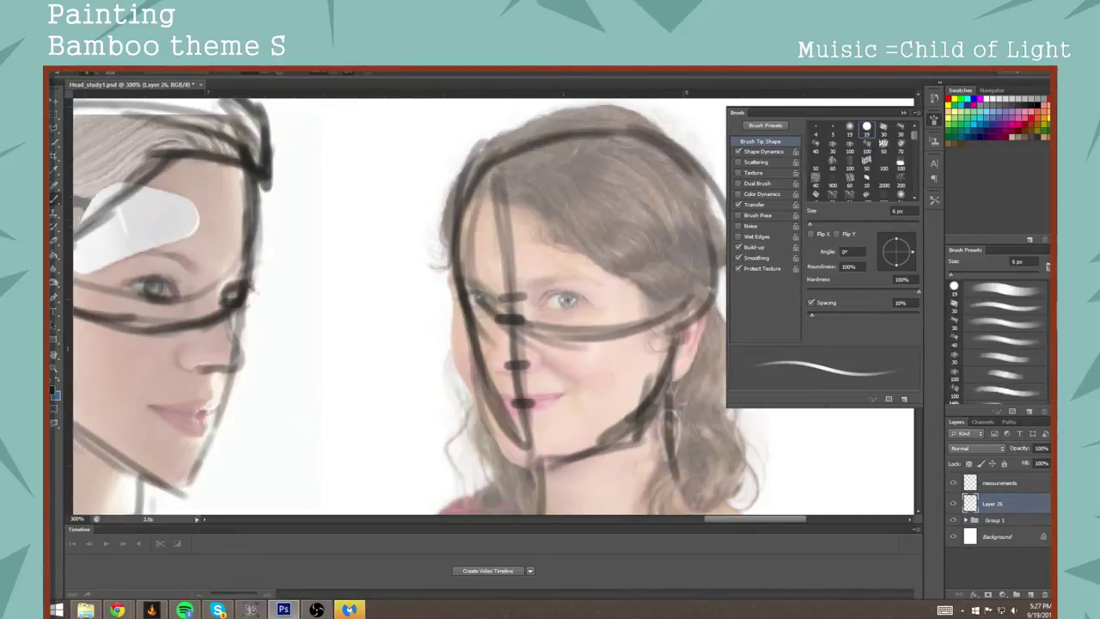
Step: Mark both of the fourth portrait's pupils and draw the far face contour from the brow around the chin to the jaw
{"action": "left_click_drag", "start_coordinate": [560, 305], "coordinate": [567, 301]}
{"action": "left_click_drag", "start_coordinate": [480, 296], "coordinate": [479, 295]}
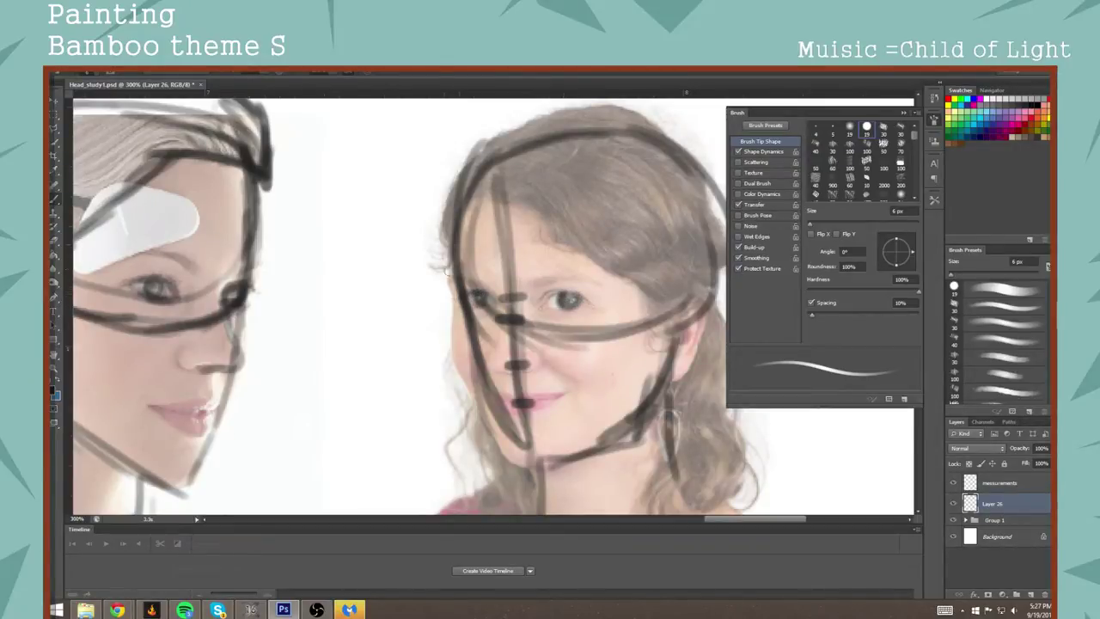
{"action": "left_click_drag", "start_coordinate": [447, 263], "coordinate": [465, 398]}
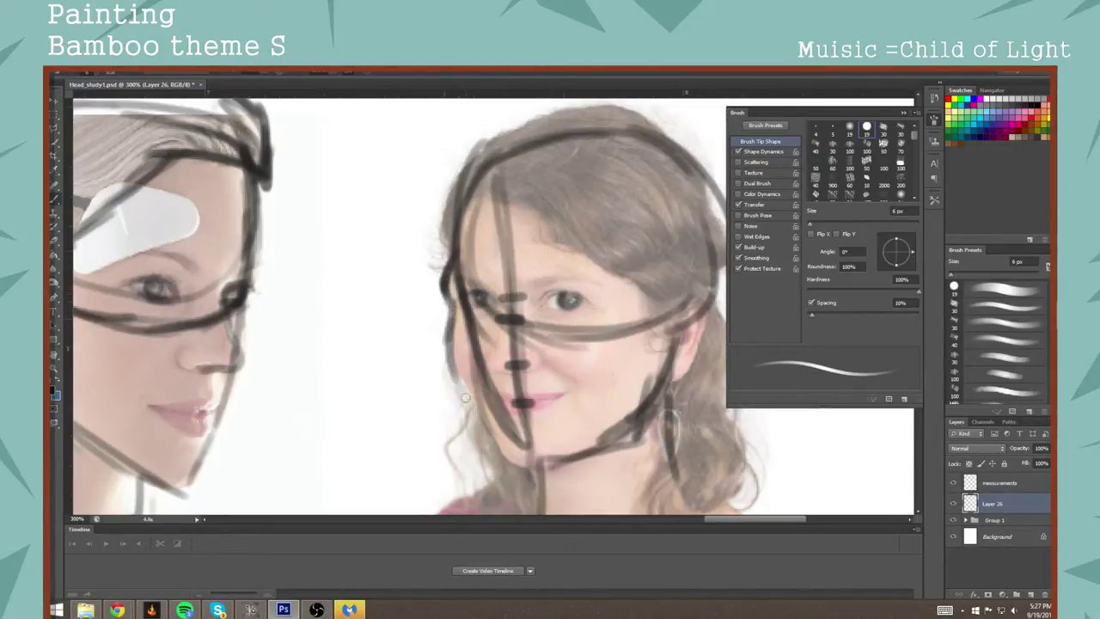
{"action": "mouse_move", "coordinate": [450, 339]}
{"action": "left_mouse_down"}
{"action": "mouse_move", "coordinate": [520, 464]}
{"action": "mouse_move", "coordinate": [567, 460]}
{"action": "mouse_move", "coordinate": [622, 428]}
{"action": "left_mouse_up"}
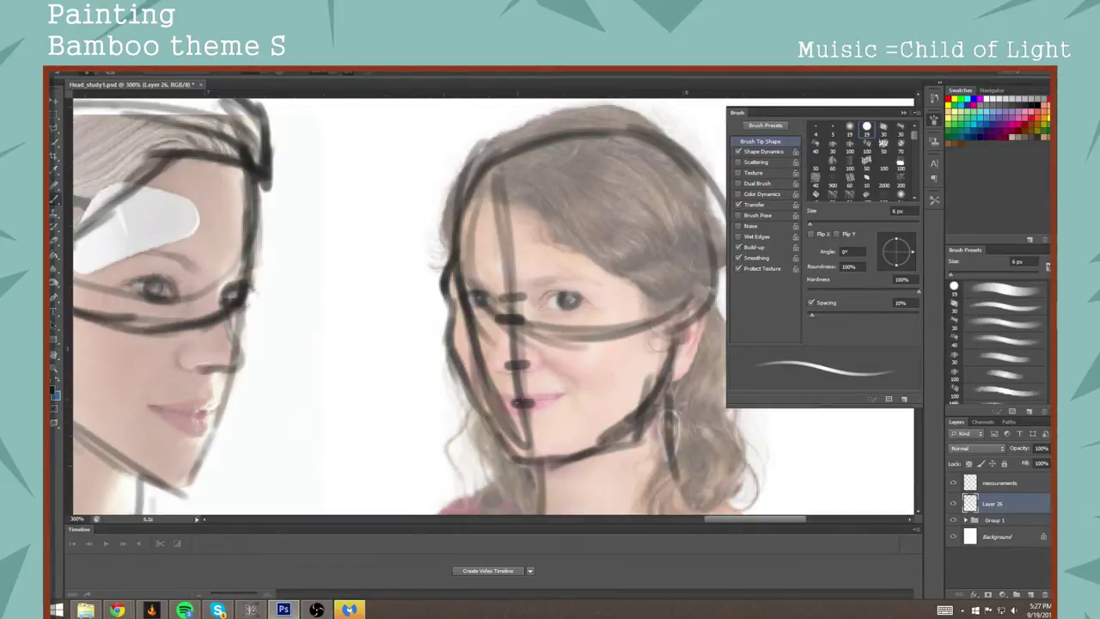
Step: Draw the fourth portrait's mouth line and nostril wings, and widen both eyes toward their corners
{"action": "left_click_drag", "start_coordinate": [516, 398], "coordinate": [565, 392]}
{"action": "left_click", "coordinate": [527, 398]}
{"action": "mouse_move", "coordinate": [497, 349]}
{"action": "left_mouse_down"}
{"action": "mouse_move", "coordinate": [500, 372]}
{"action": "mouse_move", "coordinate": [535, 373]}
{"action": "left_mouse_up"}
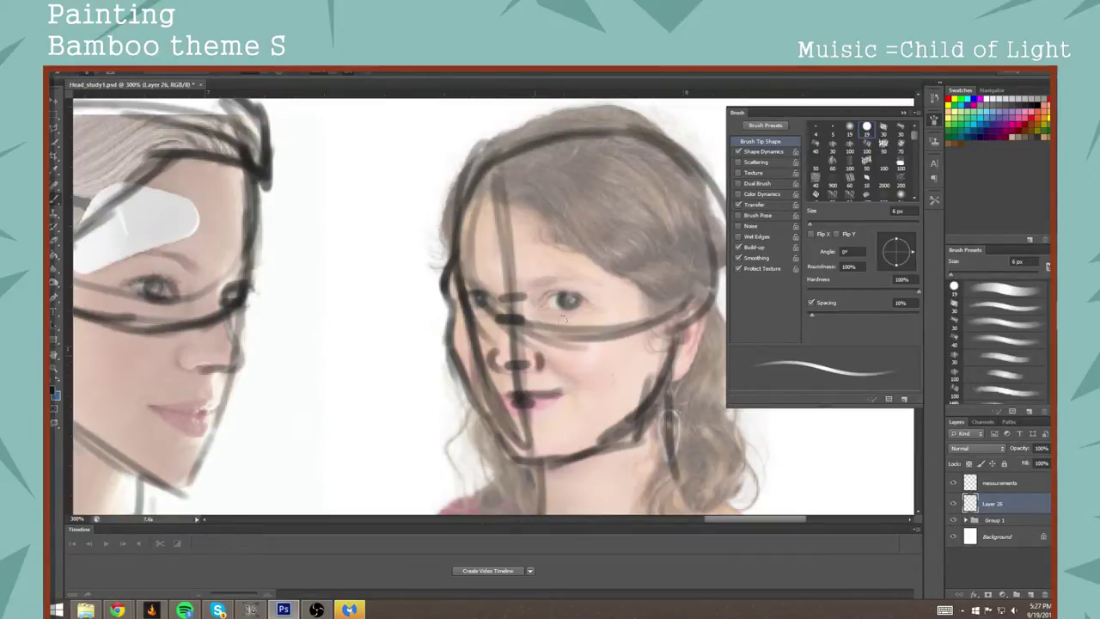
{"action": "left_click", "coordinate": [953, 521]}
{"action": "left_click", "coordinate": [953, 520]}
{"action": "mouse_move", "coordinate": [544, 302]}
{"action": "left_mouse_down"}
{"action": "mouse_move", "coordinate": [588, 303]}
{"action": "mouse_move", "coordinate": [471, 298]}
{"action": "left_mouse_up"}
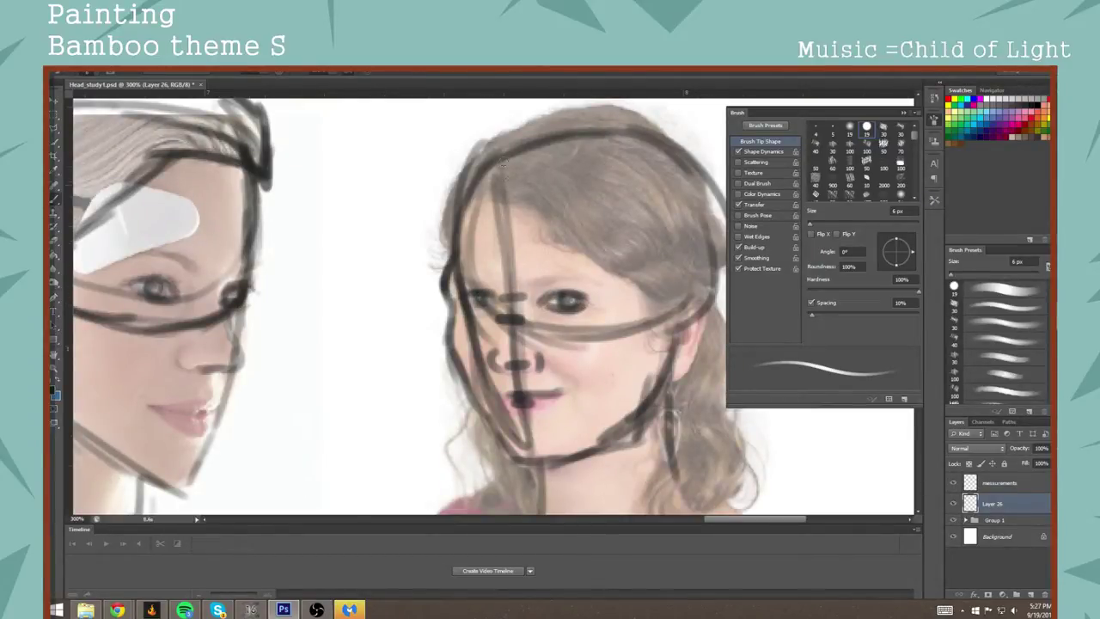
Step: Sketch the fourth portrait's hairline from the crown across the forehead to the ear, outline the ear, and mark a guide beside the nearer eye
{"action": "left_click_drag", "start_coordinate": [519, 153], "coordinate": [483, 189]}
{"action": "mouse_move", "coordinate": [560, 136]}
{"action": "left_mouse_down"}
{"action": "mouse_move", "coordinate": [517, 160]}
{"action": "mouse_move", "coordinate": [491, 196]}
{"action": "mouse_move", "coordinate": [546, 213]}
{"action": "mouse_move", "coordinate": [588, 207]}
{"action": "mouse_move", "coordinate": [557, 237]}
{"action": "mouse_move", "coordinate": [657, 277]}
{"action": "mouse_move", "coordinate": [662, 302]}
{"action": "mouse_move", "coordinate": [704, 323]}
{"action": "mouse_move", "coordinate": [694, 340]}
{"action": "left_mouse_up"}
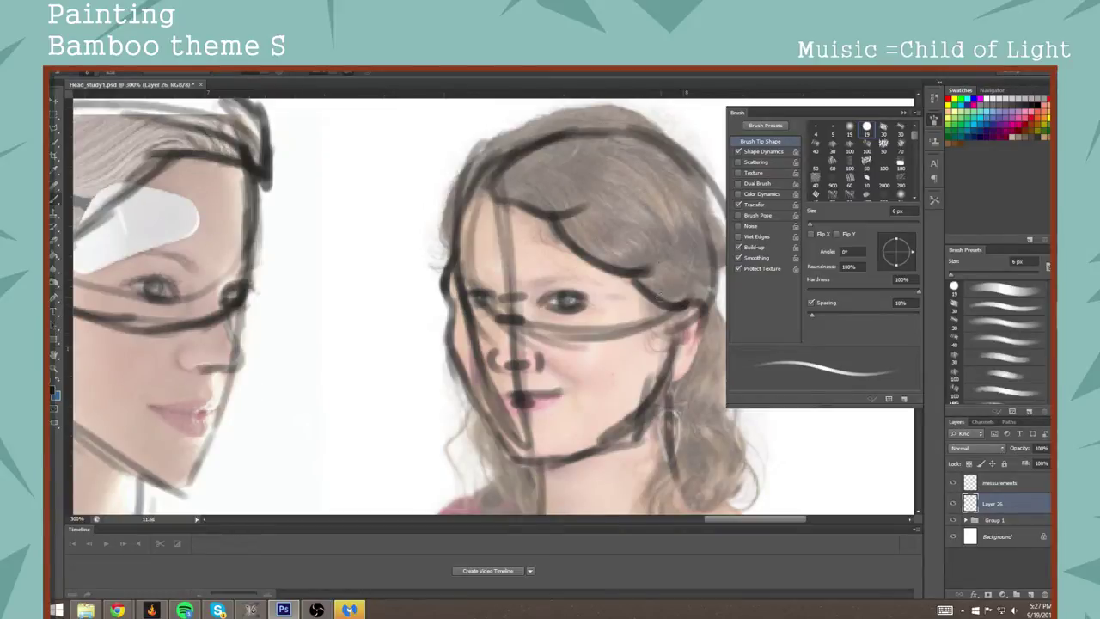
{"action": "left_click_drag", "start_coordinate": [674, 301], "coordinate": [708, 312]}
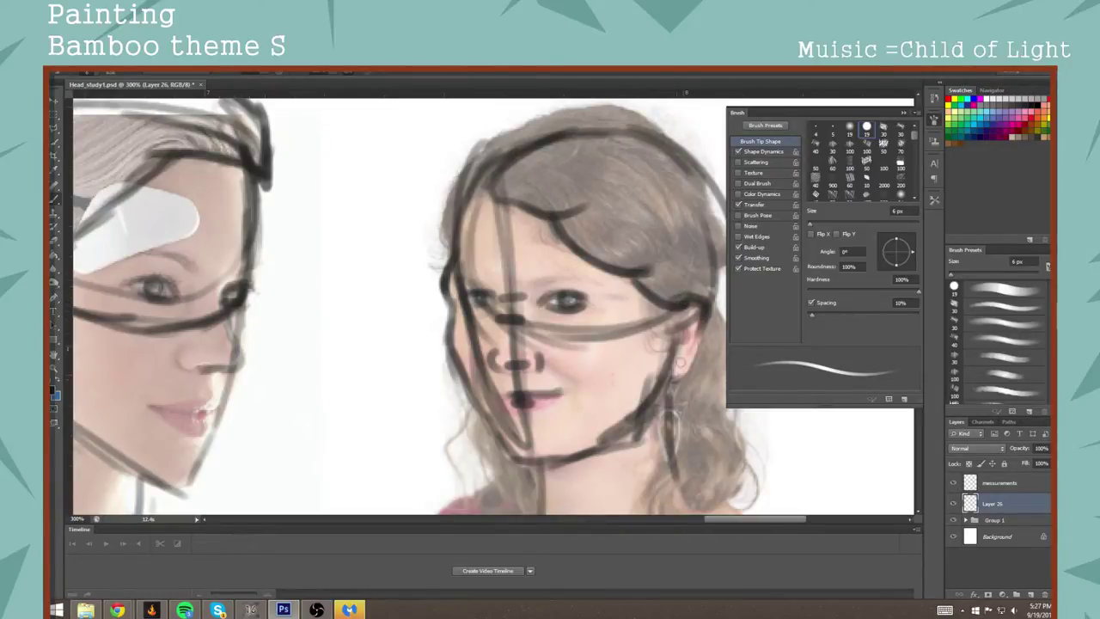
{"action": "left_click_drag", "start_coordinate": [607, 301], "coordinate": [650, 300]}
{"action": "left_click_drag", "start_coordinate": [678, 378], "coordinate": [696, 352]}
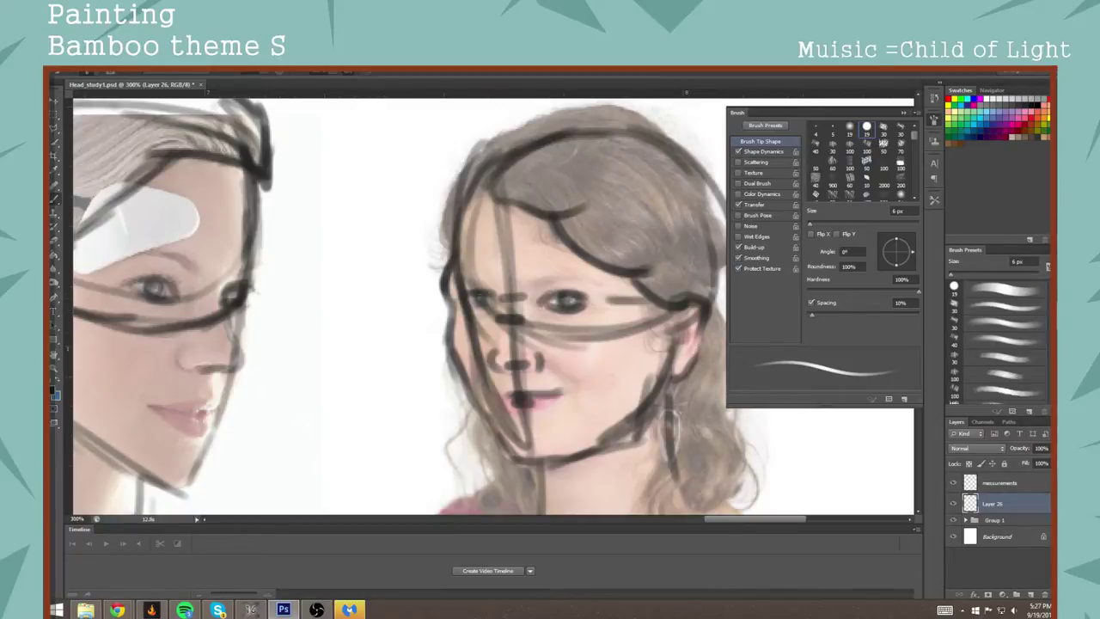
Step: Set the brush size to 2 px and trace the fourth portrait's loose hair strands beside the far cheek and shoulder
{"action": "right_click", "coordinate": [481, 235]}
{"action": "left_click_drag", "start_coordinate": [502, 221], "coordinate": [493, 222]}
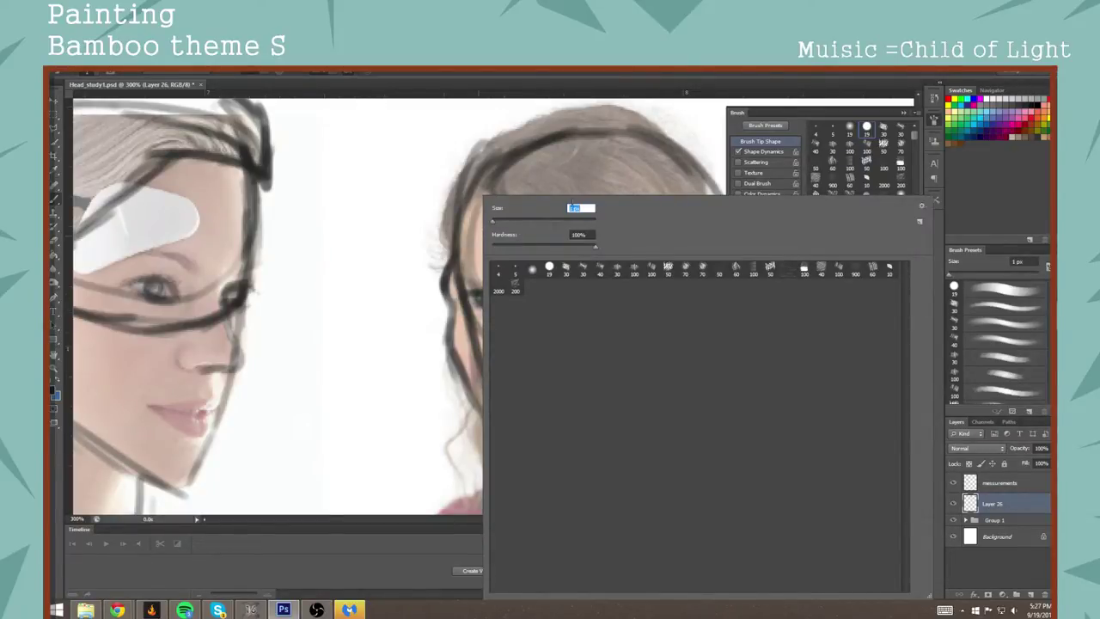
{"action": "type", "text": "2"}
{"action": "key", "text": "Return"}
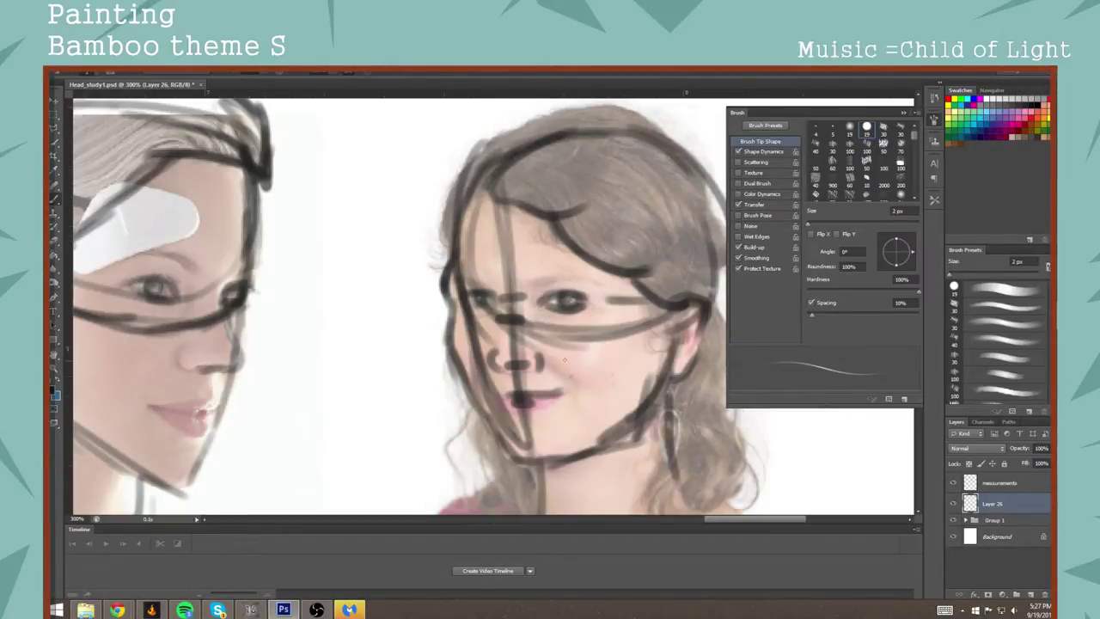
{"action": "mouse_move", "coordinate": [545, 347]}
{"action": "left_mouse_down"}
{"action": "mouse_move", "coordinate": [533, 332]}
{"action": "mouse_move", "coordinate": [555, 380]}
{"action": "left_mouse_up"}
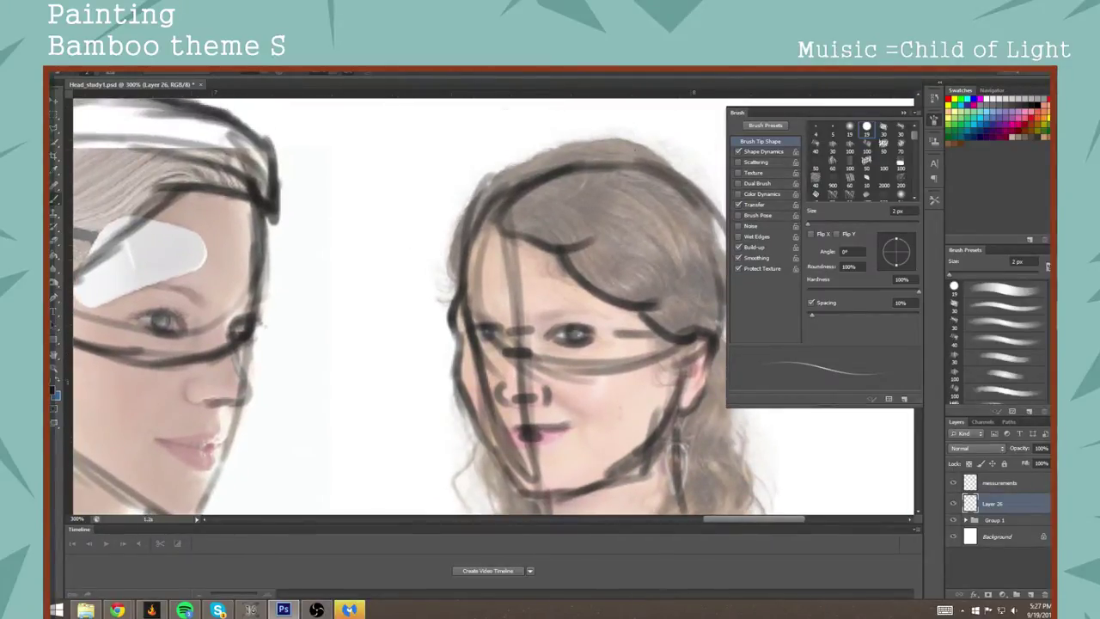
{"action": "mouse_move", "coordinate": [684, 176]}
{"action": "left_mouse_down"}
{"action": "mouse_move", "coordinate": [650, 150]}
{"action": "mouse_move", "coordinate": [592, 141]}
{"action": "mouse_move", "coordinate": [516, 166]}
{"action": "left_mouse_up"}
{"action": "mouse_move", "coordinate": [606, 140]}
{"action": "left_mouse_down"}
{"action": "mouse_move", "coordinate": [500, 179]}
{"action": "mouse_move", "coordinate": [459, 226]}
{"action": "mouse_move", "coordinate": [446, 273]}
{"action": "left_mouse_up"}
{"action": "left_click_drag", "start_coordinate": [541, 298], "coordinate": [506, 109]}
{"action": "mouse_move", "coordinate": [436, 239]}
{"action": "left_mouse_down"}
{"action": "mouse_move", "coordinate": [445, 292]}
{"action": "mouse_move", "coordinate": [450, 265]}
{"action": "mouse_move", "coordinate": [509, 354]}
{"action": "left_mouse_up"}
{"action": "left_click_drag", "start_coordinate": [475, 316], "coordinate": [425, 342]}
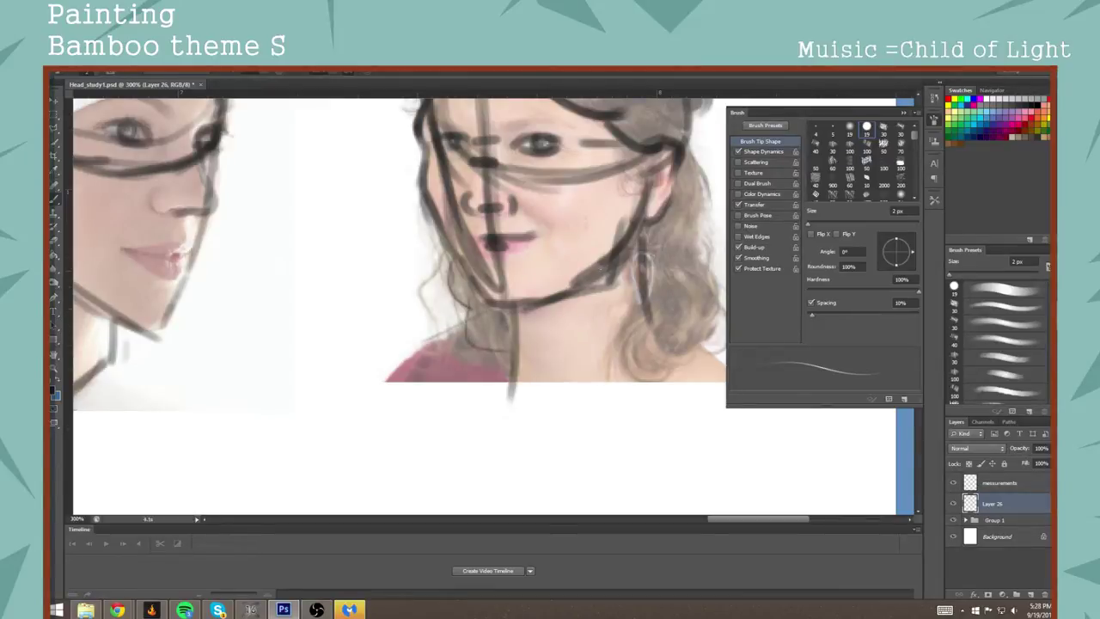
Step: Trace the fourth portrait's hair edge behind the ear down toward the shoulder
{"action": "left_click_drag", "start_coordinate": [676, 242], "coordinate": [658, 257]}
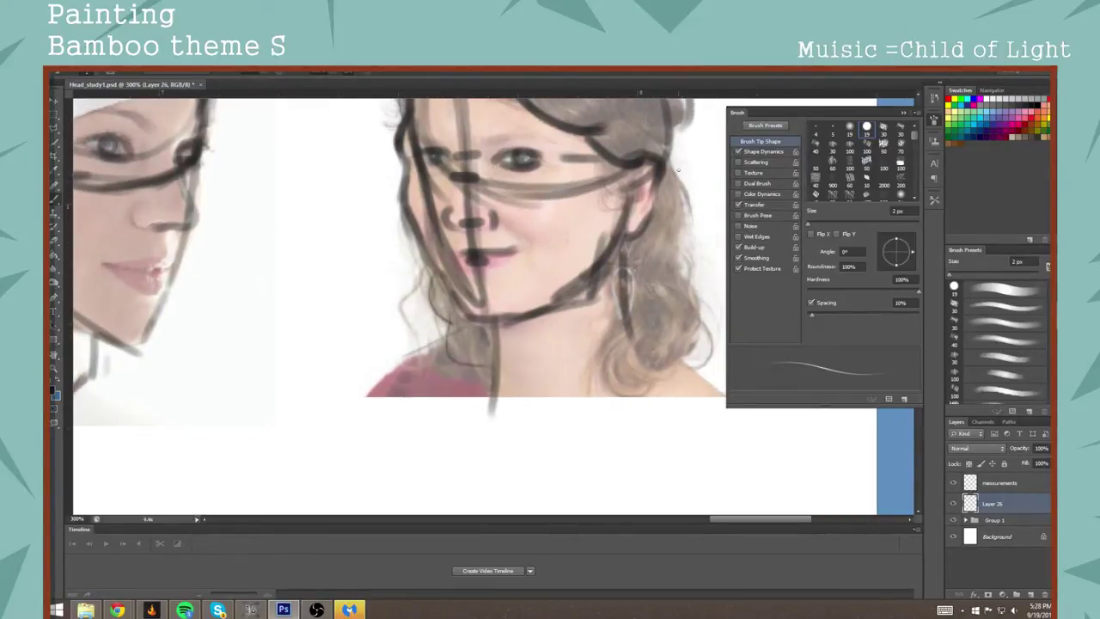
{"action": "left_click_drag", "start_coordinate": [674, 169], "coordinate": [679, 300]}
{"action": "mouse_move", "coordinate": [608, 266]}
{"action": "left_mouse_down"}
{"action": "mouse_move", "coordinate": [690, 312]}
{"action": "mouse_move", "coordinate": [565, 306]}
{"action": "mouse_move", "coordinate": [567, 330]}
{"action": "mouse_move", "coordinate": [550, 317]}
{"action": "mouse_move", "coordinate": [581, 332]}
{"action": "left_mouse_up"}
Step: Erase the construction marks over the fourth portrait's mouth, outline the lips, and sketch the nose bridge up to the nearer brow
{"action": "key", "text": "e"}
{"action": "key", "text": "b"}
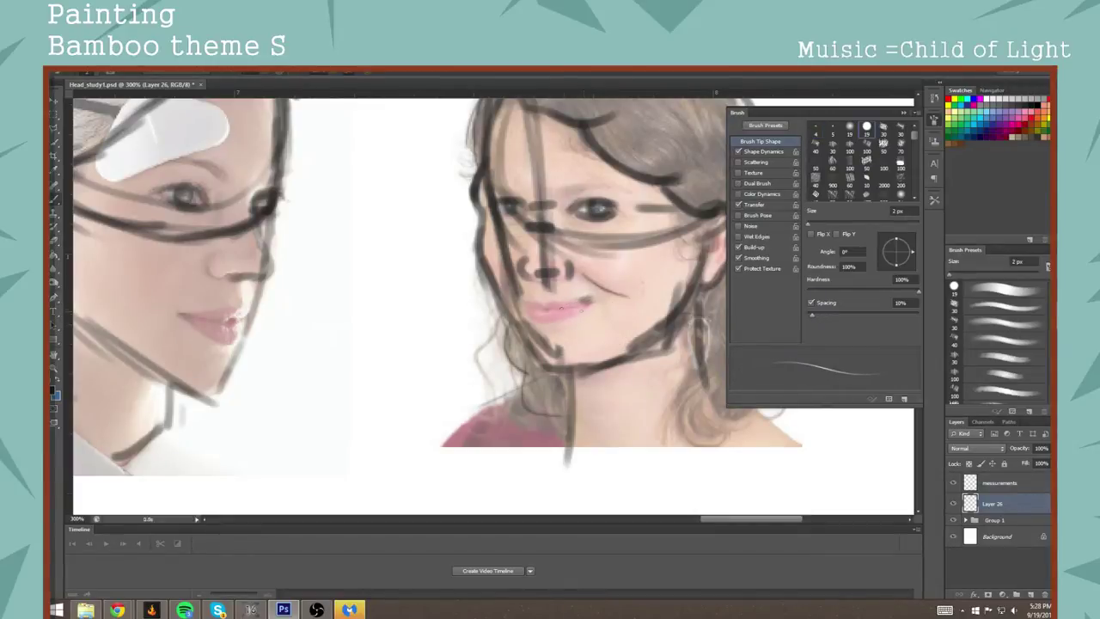
{"action": "mouse_move", "coordinate": [551, 306]}
{"action": "left_mouse_down"}
{"action": "mouse_move", "coordinate": [592, 307]}
{"action": "mouse_move", "coordinate": [551, 319]}
{"action": "mouse_move", "coordinate": [523, 306]}
{"action": "mouse_move", "coordinate": [555, 319]}
{"action": "mouse_move", "coordinate": [571, 313]}
{"action": "mouse_move", "coordinate": [528, 308]}
{"action": "mouse_move", "coordinate": [567, 310]}
{"action": "left_mouse_up"}
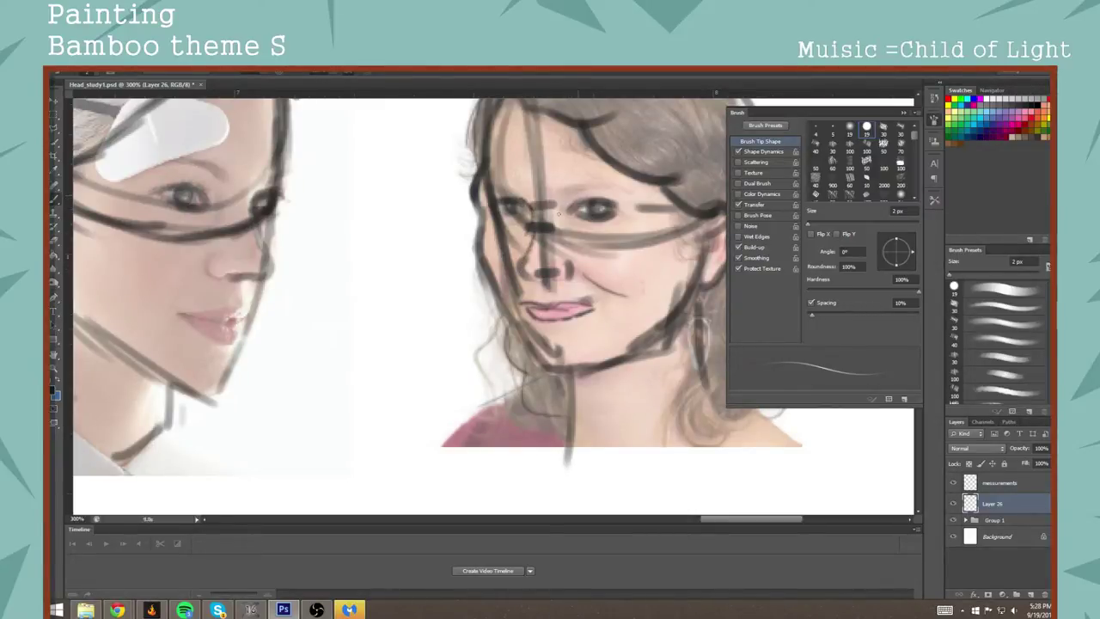
{"action": "mouse_move", "coordinate": [582, 192]}
{"action": "left_mouse_down"}
{"action": "mouse_move", "coordinate": [560, 211]}
{"action": "mouse_move", "coordinate": [561, 240]}
{"action": "left_mouse_up"}
Step: Draw the fourth portrait's wavy curls below the ear, from the earring down to the shoulder
{"action": "scroll", "coordinate": [422, 300], "scroll_direction": "right", "scroll_amount": 5}
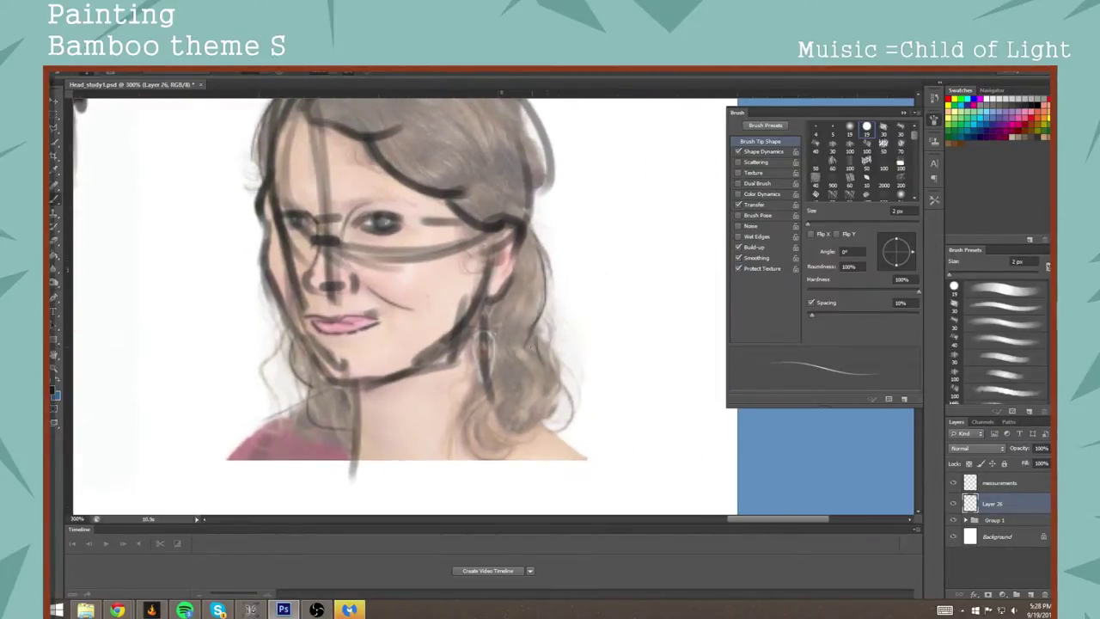
{"action": "mouse_move", "coordinate": [532, 347]}
{"action": "left_mouse_down"}
{"action": "mouse_move", "coordinate": [547, 366]}
{"action": "mouse_move", "coordinate": [541, 398]}
{"action": "left_mouse_up"}
{"action": "mouse_move", "coordinate": [491, 373]}
{"action": "left_mouse_down"}
{"action": "mouse_move", "coordinate": [495, 432]}
{"action": "mouse_move", "coordinate": [493, 442]}
{"action": "left_mouse_up"}
{"action": "mouse_move", "coordinate": [486, 397]}
{"action": "left_mouse_down"}
{"action": "mouse_move", "coordinate": [508, 436]}
{"action": "mouse_move", "coordinate": [530, 423]}
{"action": "left_mouse_up"}
{"action": "mouse_move", "coordinate": [487, 331]}
{"action": "left_mouse_down"}
{"action": "mouse_move", "coordinate": [490, 369]}
{"action": "mouse_move", "coordinate": [507, 382]}
{"action": "left_mouse_up"}
{"action": "left_click_drag", "start_coordinate": [480, 351], "coordinate": [493, 444]}
{"action": "left_click_drag", "start_coordinate": [460, 409], "coordinate": [459, 431]}
{"action": "left_click_drag", "start_coordinate": [552, 386], "coordinate": [556, 427]}
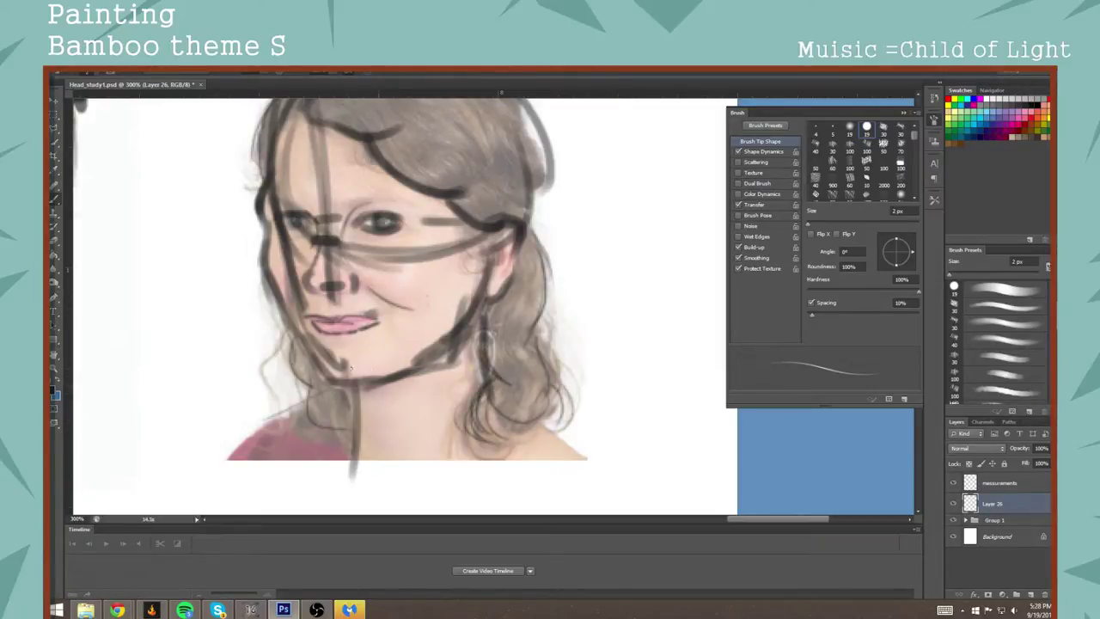
Step: Review the finished sketches across the whole reference sheet and bring the bald, bearded man's portrait into view at 200%
{"action": "mouse_move", "coordinate": [325, 392]}
{"action": "left_mouse_down"}
{"action": "mouse_move", "coordinate": [337, 408]}
{"action": "mouse_move", "coordinate": [619, 346]}
{"action": "left_mouse_up"}
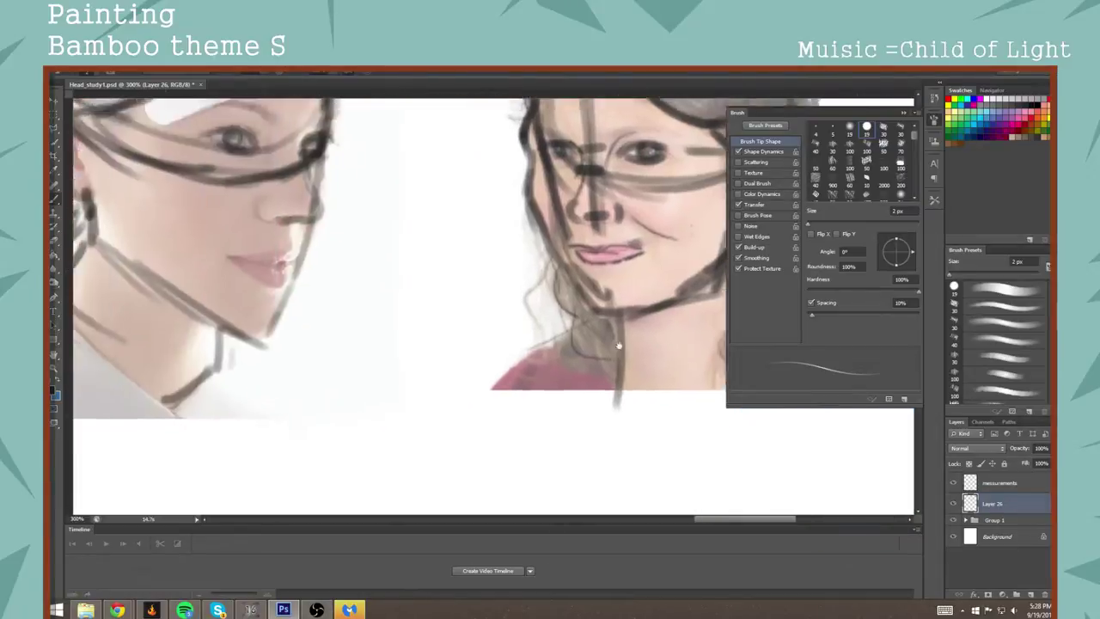
{"action": "mouse_move", "coordinate": [78, 484]}
{"action": "left_mouse_down"}
{"action": "mouse_move", "coordinate": [642, 324]}
{"action": "mouse_move", "coordinate": [568, 318]}
{"action": "left_mouse_up"}
{"action": "left_click_drag", "start_coordinate": [318, 387], "coordinate": [499, 344]}
{"action": "key", "text": "z"}
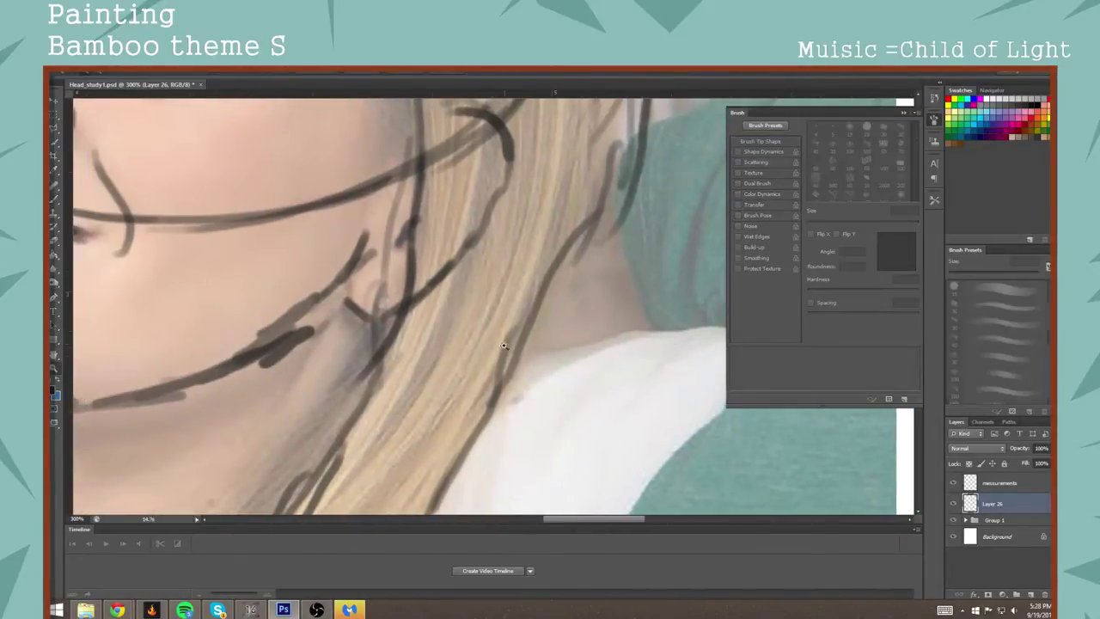
{"action": "left_click", "coordinate": [504, 345], "text": "alt"}
{"action": "left_click", "coordinate": [530, 345], "text": "alt"}
{"action": "left_click", "coordinate": [547, 356], "text": "alt"}
{"action": "left_click", "coordinate": [549, 357], "text": "alt"}
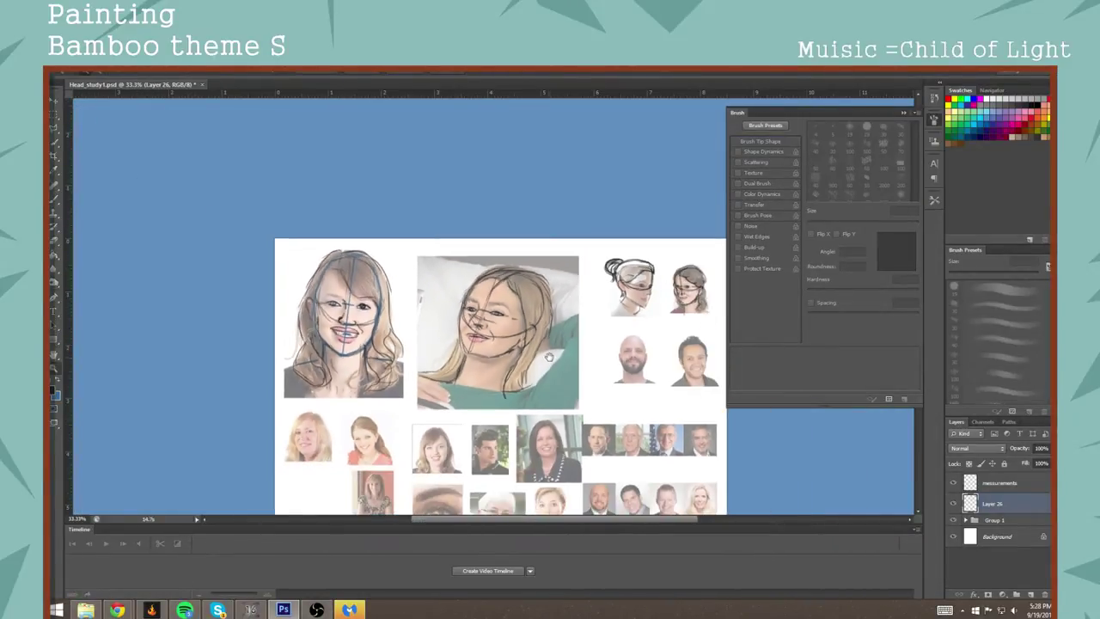
{"action": "left_click", "coordinate": [550, 358], "text": "alt"}
{"action": "key", "text": "b"}
{"action": "left_click_drag", "start_coordinate": [606, 286], "coordinate": [607, 327]}
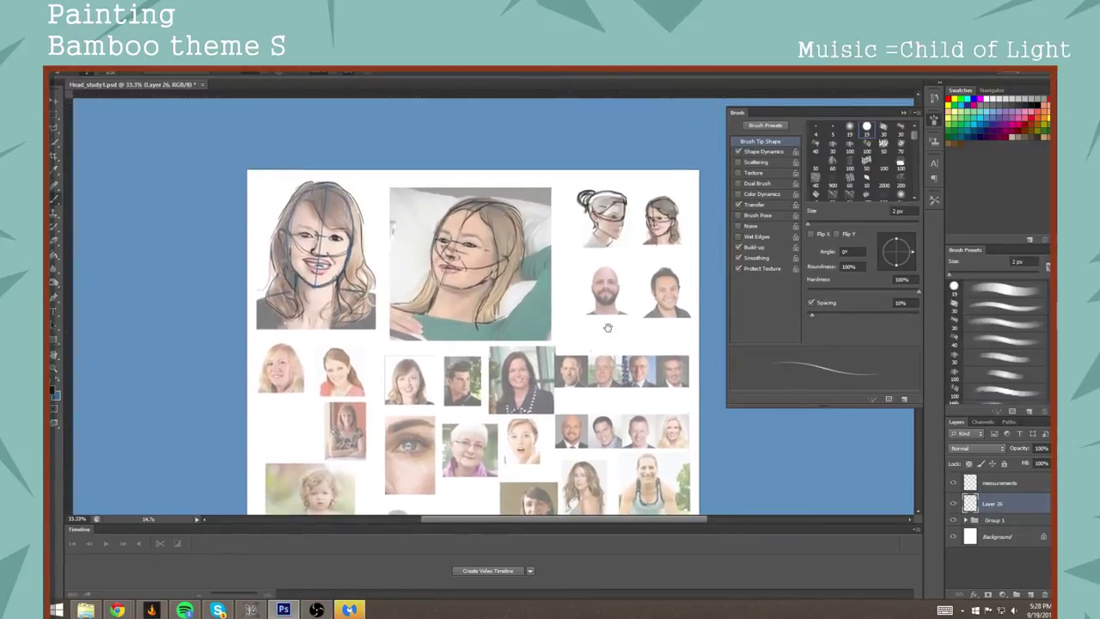
{"action": "scroll", "coordinate": [612, 298], "scroll_direction": "up", "scroll_amount": 2}
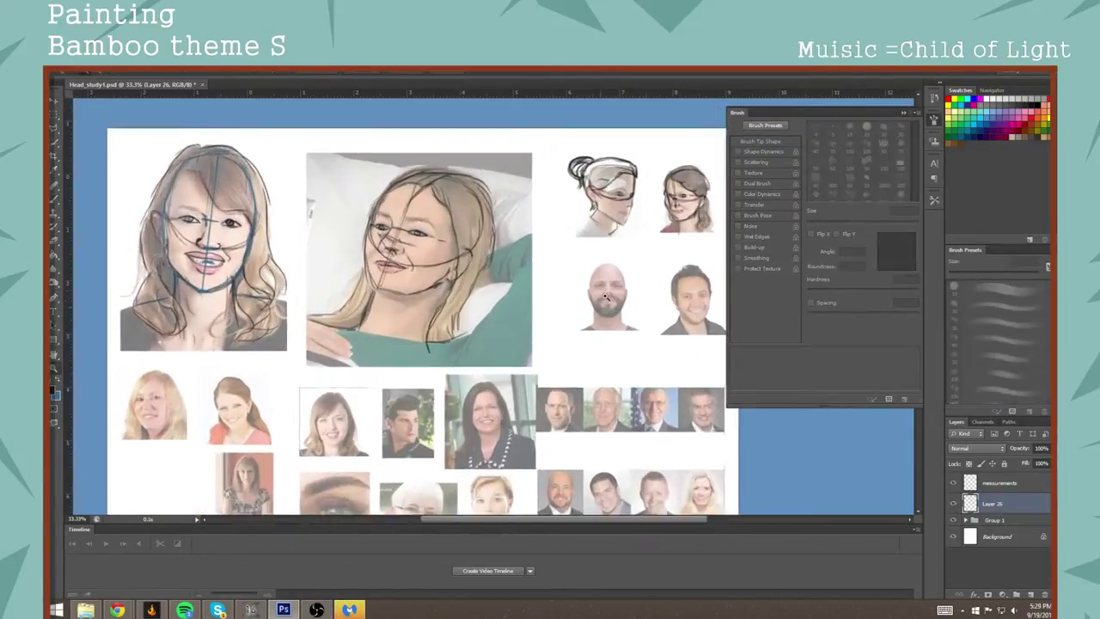
{"action": "scroll", "coordinate": [613, 298], "scroll_direction": "up", "scroll_amount": 4}
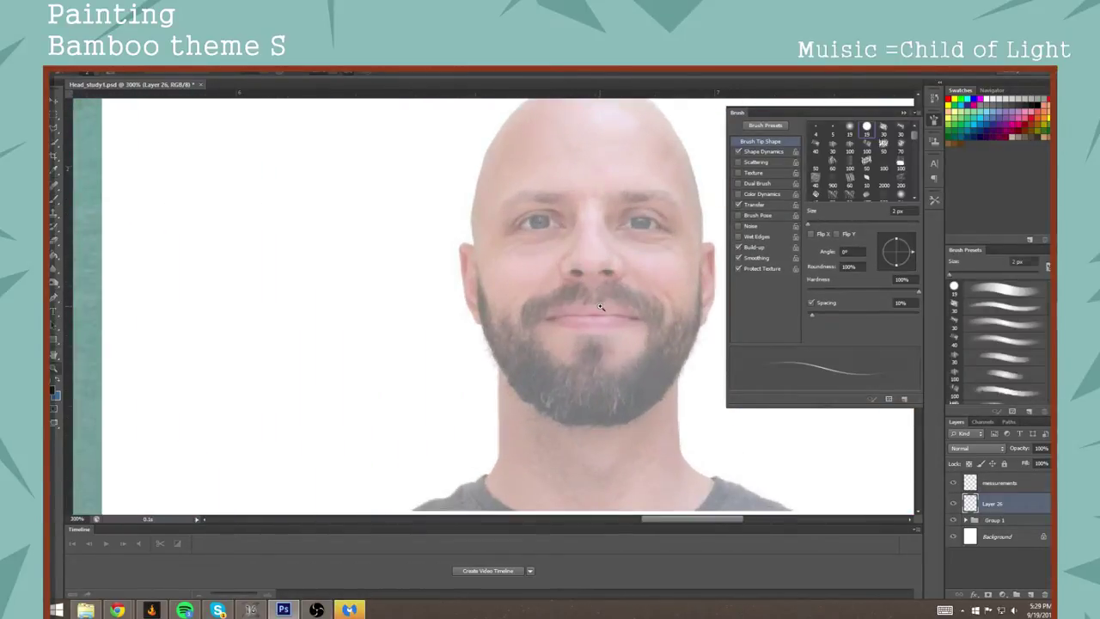
{"action": "scroll", "coordinate": [605, 303], "scroll_direction": "down", "scroll_amount": 1}
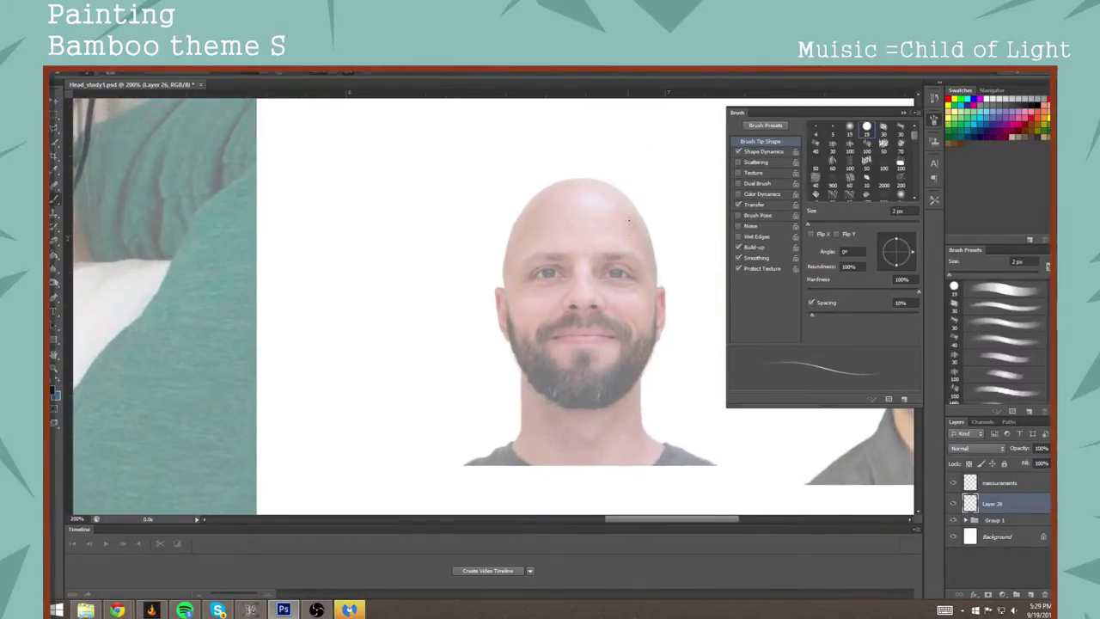
Step: Sketch the bald man's cranium as a loose circle from the crown to the mouth, with a curve across the upper forehead
{"action": "mouse_move", "coordinate": [565, 184]}
{"action": "left_mouse_down"}
{"action": "mouse_move", "coordinate": [532, 205]}
{"action": "mouse_move", "coordinate": [502, 246]}
{"action": "left_mouse_up"}
{"action": "mouse_move", "coordinate": [521, 209]}
{"action": "left_mouse_down"}
{"action": "mouse_move", "coordinate": [503, 247]}
{"action": "mouse_move", "coordinate": [512, 254]}
{"action": "mouse_move", "coordinate": [500, 284]}
{"action": "left_mouse_up"}
{"action": "mouse_move", "coordinate": [515, 234]}
{"action": "left_mouse_down"}
{"action": "mouse_move", "coordinate": [508, 294]}
{"action": "mouse_move", "coordinate": [524, 313]}
{"action": "left_mouse_up"}
{"action": "mouse_move", "coordinate": [571, 185]}
{"action": "left_mouse_down"}
{"action": "mouse_move", "coordinate": [620, 198]}
{"action": "mouse_move", "coordinate": [668, 279]}
{"action": "left_mouse_up"}
{"action": "left_click_drag", "start_coordinate": [650, 234], "coordinate": [656, 272]}
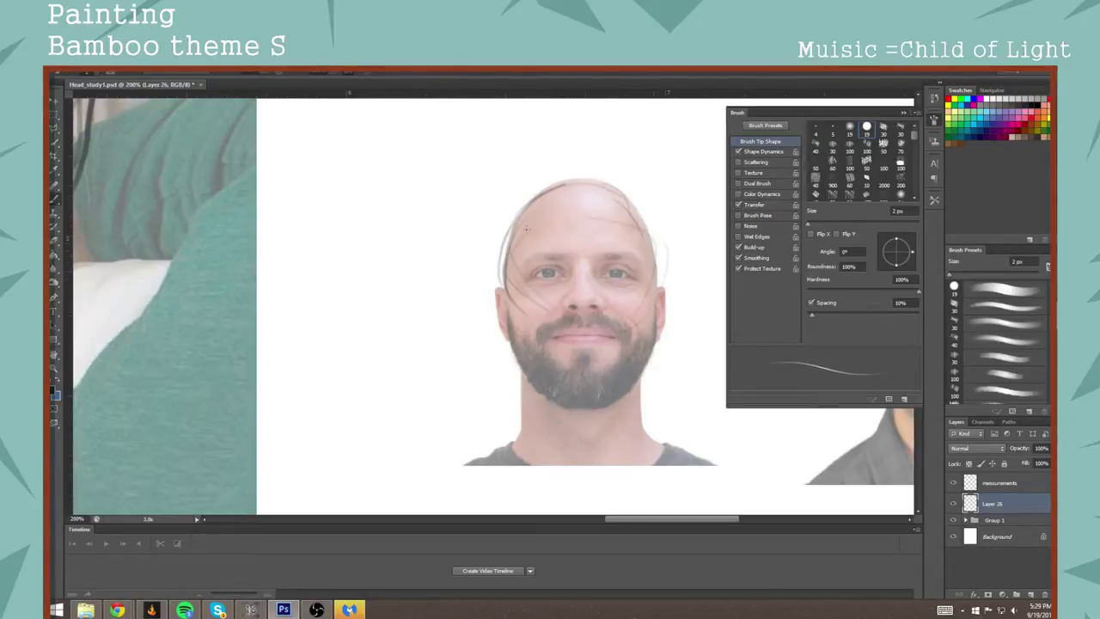
{"action": "mouse_move", "coordinate": [517, 223]}
{"action": "left_mouse_down"}
{"action": "mouse_move", "coordinate": [584, 211]}
{"action": "mouse_move", "coordinate": [584, 333]}
{"action": "left_mouse_up"}
{"action": "mouse_move", "coordinate": [588, 205]}
{"action": "left_mouse_down"}
{"action": "mouse_move", "coordinate": [562, 217]}
{"action": "mouse_move", "coordinate": [555, 196]}
{"action": "mouse_move", "coordinate": [543, 259]}
{"action": "mouse_move", "coordinate": [510, 247]}
{"action": "mouse_move", "coordinate": [634, 226]}
{"action": "left_mouse_up"}
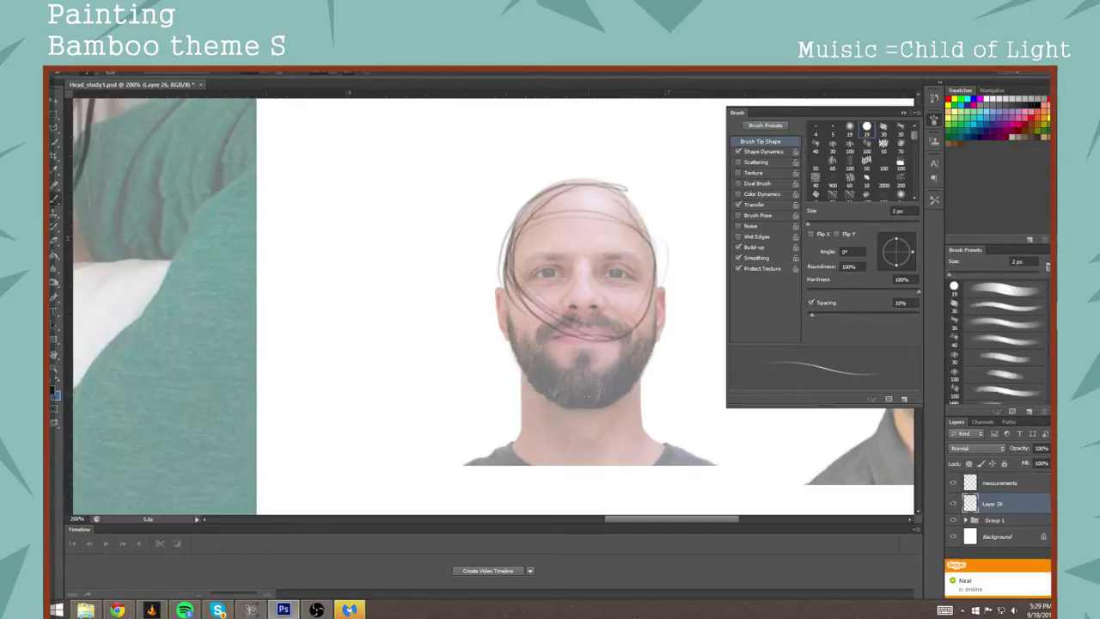
Step: Draw the bald man's vertical center line, mark the eye, nose and mouth heights on it, and add a curved guide across the eyes
{"action": "mouse_move", "coordinate": [584, 195]}
{"action": "left_mouse_down"}
{"action": "mouse_move", "coordinate": [582, 398]}
{"action": "mouse_move", "coordinate": [586, 222]}
{"action": "left_mouse_up"}
{"action": "left_click_drag", "start_coordinate": [578, 274], "coordinate": [592, 273]}
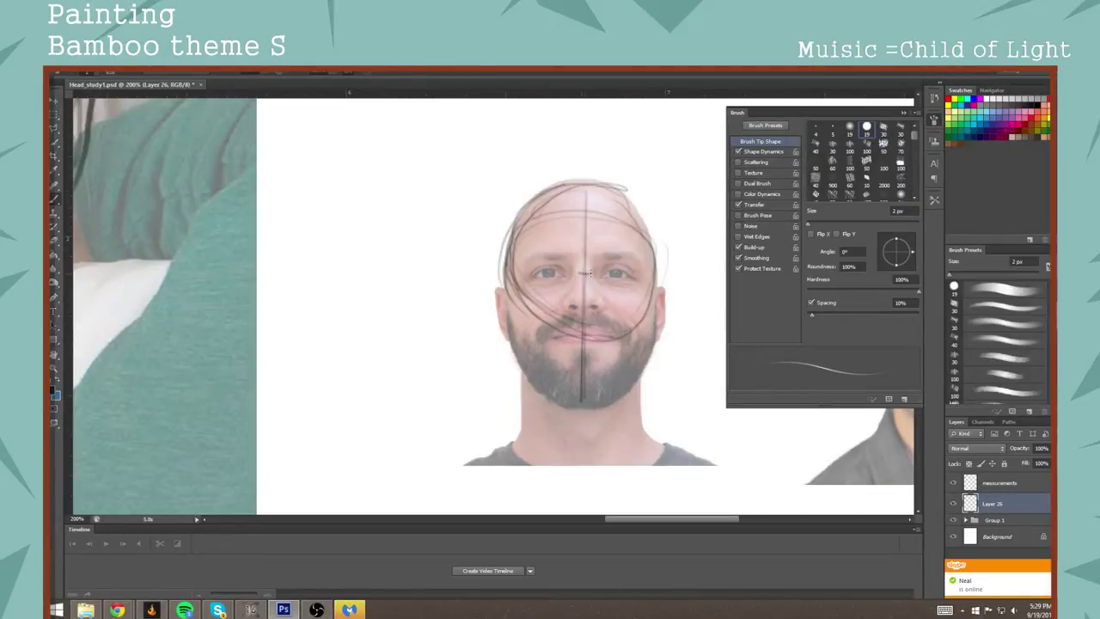
{"action": "mouse_move", "coordinate": [580, 313]}
{"action": "left_mouse_down"}
{"action": "mouse_move", "coordinate": [591, 312]}
{"action": "mouse_move", "coordinate": [591, 335]}
{"action": "mouse_move", "coordinate": [576, 336]}
{"action": "left_mouse_up"}
{"action": "left_click_drag", "start_coordinate": [559, 275], "coordinate": [613, 274]}
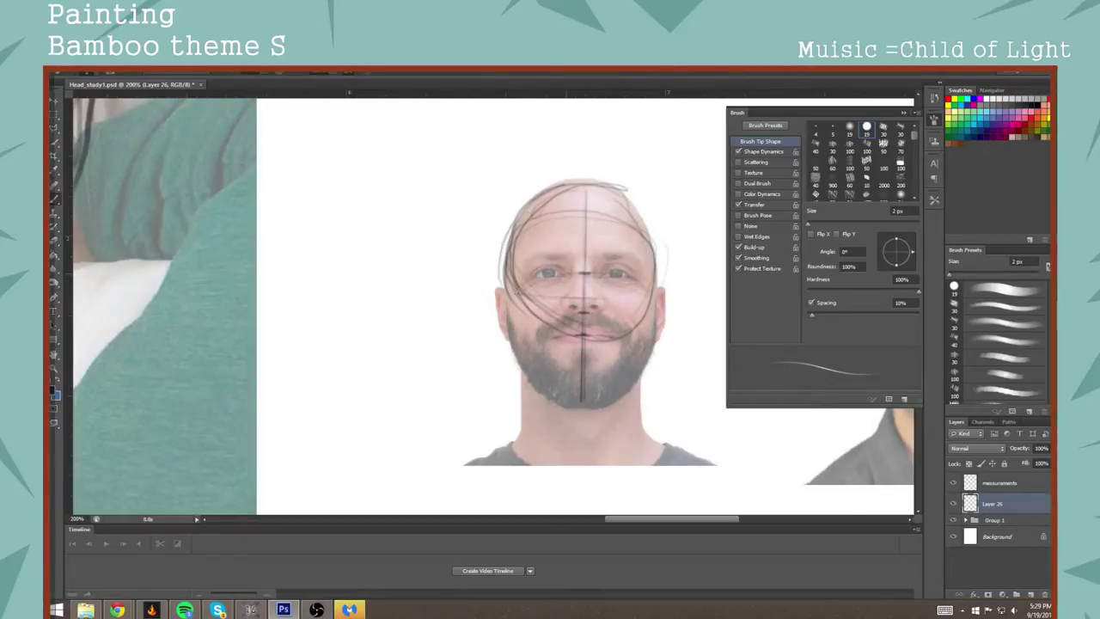
{"action": "left_click_drag", "start_coordinate": [515, 292], "coordinate": [652, 277]}
{"action": "key", "text": "alt+Tab"}
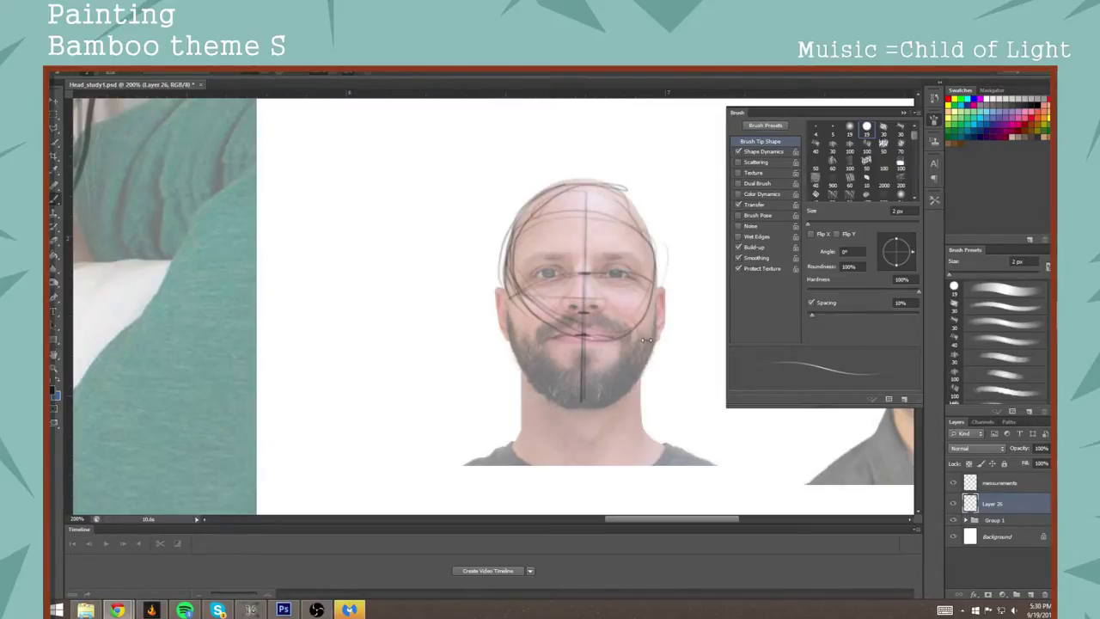
{"action": "left_click", "coordinate": [584, 245]}
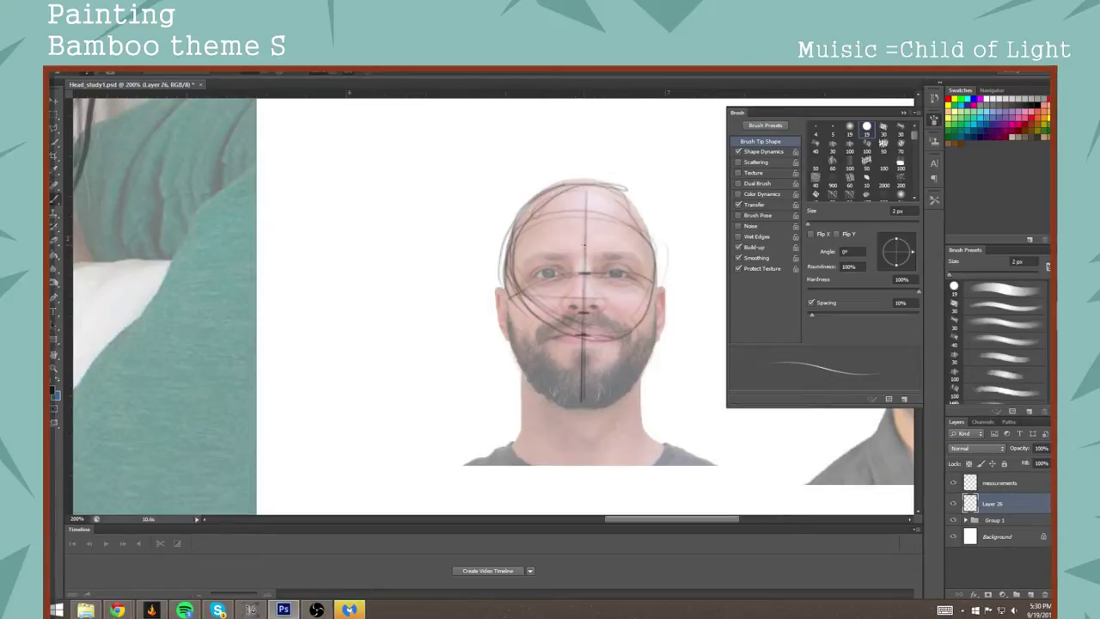
Step: Mark both of the bald man's pupils and draw the jaw contour from the ears around the bearded chin
{"action": "left_click", "coordinate": [585, 281]}
{"action": "left_click", "coordinate": [617, 274]}
{"action": "mouse_move", "coordinate": [547, 272]}
{"action": "left_mouse_down"}
{"action": "mouse_move", "coordinate": [556, 274]}
{"action": "mouse_move", "coordinate": [510, 315]}
{"action": "mouse_move", "coordinate": [511, 332]}
{"action": "left_mouse_up"}
{"action": "mouse_move", "coordinate": [593, 402]}
{"action": "left_mouse_down"}
{"action": "mouse_move", "coordinate": [560, 397]}
{"action": "mouse_move", "coordinate": [522, 358]}
{"action": "mouse_move", "coordinate": [574, 399]}
{"action": "left_mouse_up"}
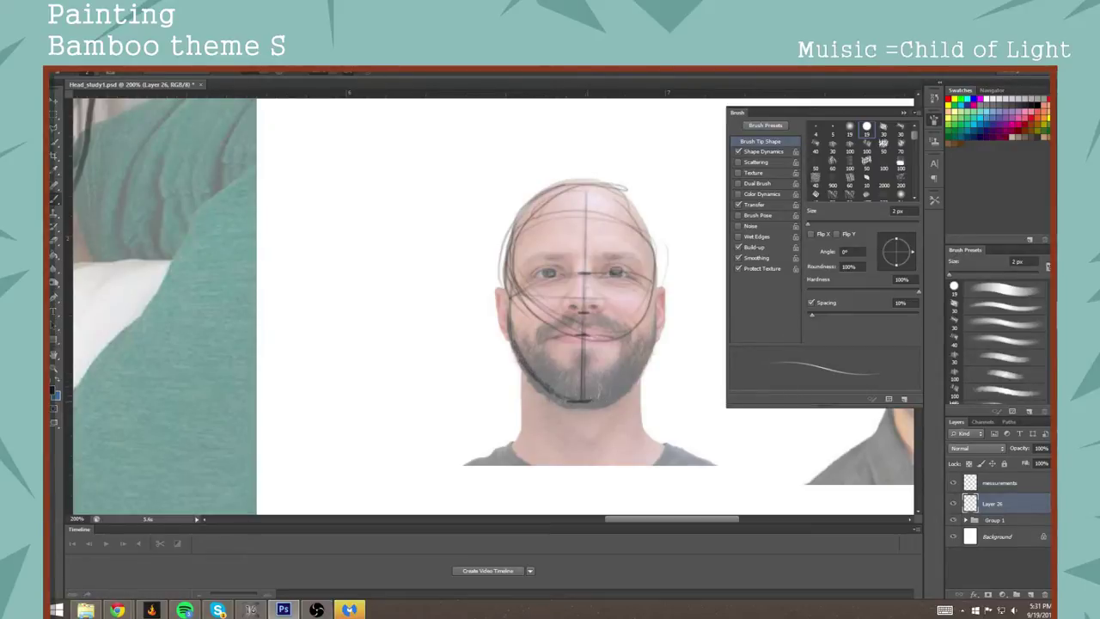
{"action": "left_click_drag", "start_coordinate": [638, 369], "coordinate": [614, 393]}
{"action": "left_click_drag", "start_coordinate": [545, 271], "coordinate": [555, 274]}
Step: Sketch loose vertical curves in the empty space beside the bald man's head and undo the outermost ones
{"action": "left_click_drag", "start_coordinate": [468, 235], "coordinate": [484, 307]}
{"action": "left_click_drag", "start_coordinate": [455, 206], "coordinate": [481, 339]}
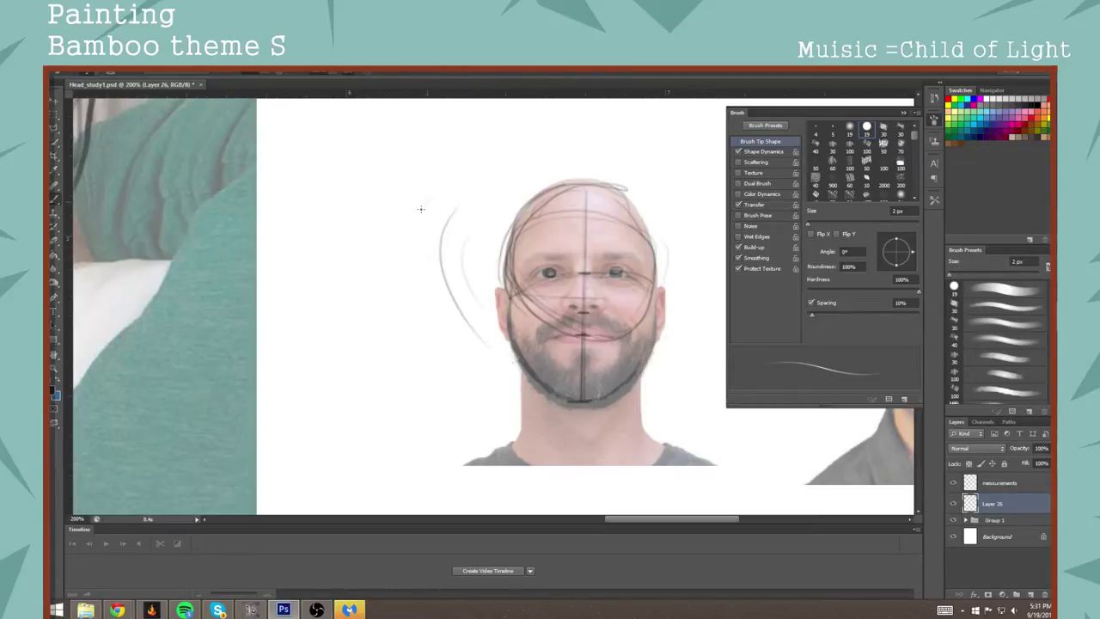
{"action": "left_click_drag", "start_coordinate": [421, 207], "coordinate": [397, 392]}
{"action": "key", "text": "ctrl+alt+z"}
{"action": "key", "text": "ctrl+alt+z"}
Step: Outline the bald man's ears and nose, and reinforce the side of the skull from the crown to the temple
{"action": "mouse_move", "coordinate": [508, 292]}
{"action": "left_mouse_down"}
{"action": "mouse_move", "coordinate": [496, 295]}
{"action": "mouse_move", "coordinate": [500, 327]}
{"action": "mouse_move", "coordinate": [513, 340]}
{"action": "left_mouse_up"}
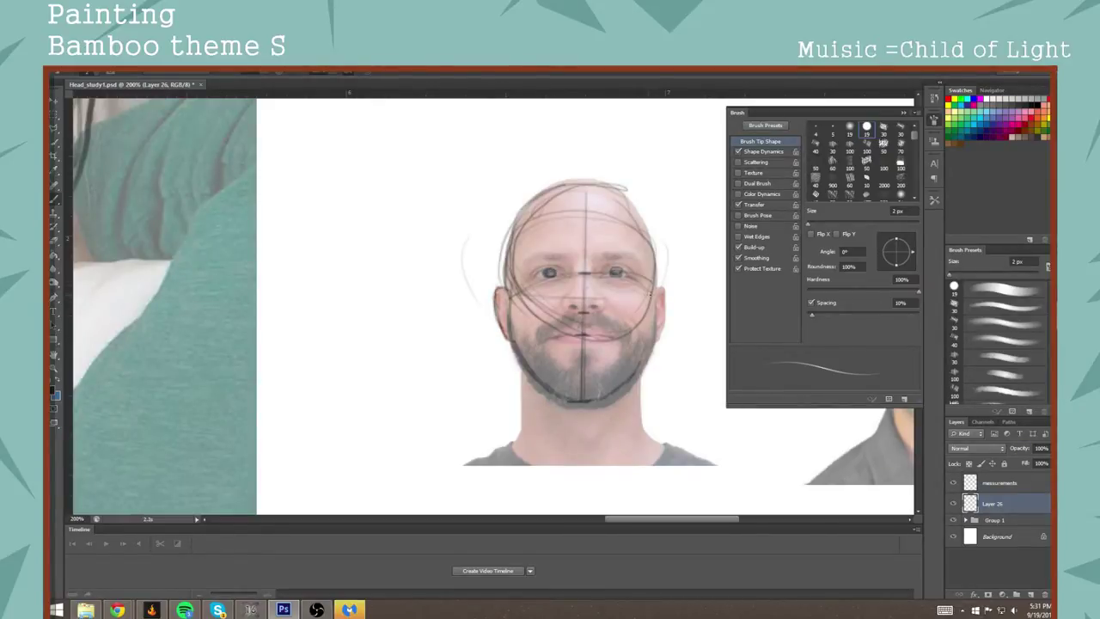
{"action": "left_click_drag", "start_coordinate": [651, 294], "coordinate": [661, 289]}
{"action": "mouse_move", "coordinate": [603, 308]}
{"action": "left_mouse_down"}
{"action": "mouse_move", "coordinate": [573, 303]}
{"action": "mouse_move", "coordinate": [583, 332]}
{"action": "mouse_move", "coordinate": [568, 338]}
{"action": "mouse_move", "coordinate": [600, 337]}
{"action": "left_mouse_up"}
{"action": "left_click_drag", "start_coordinate": [622, 190], "coordinate": [652, 250]}
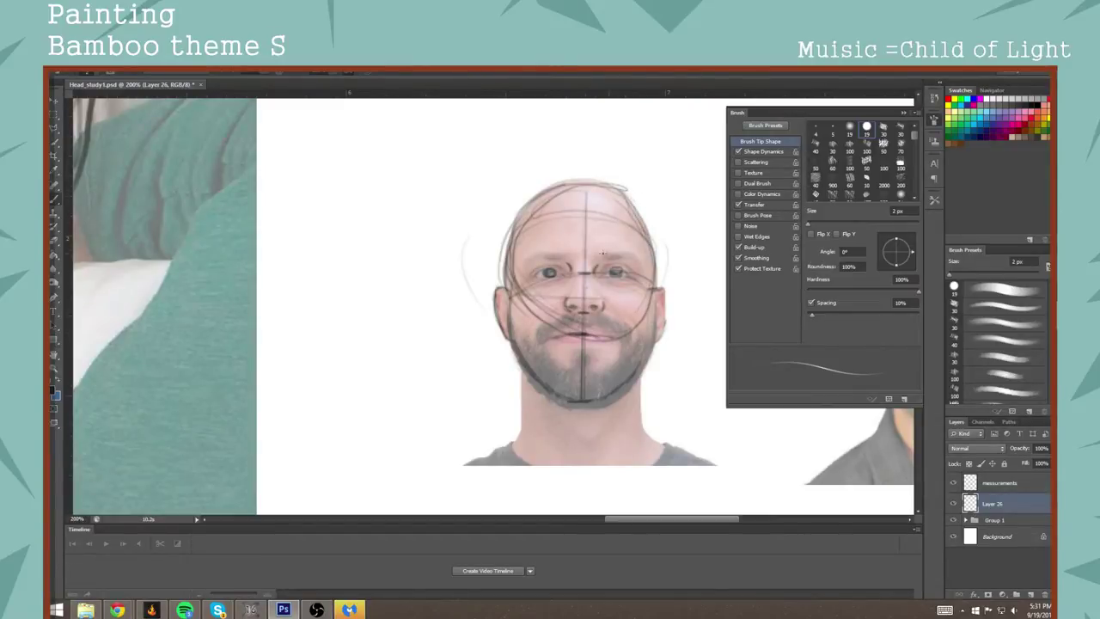
Step: Check the sketch with Group 1 hidden, show the group again, and draw the bald man's mouth line and beard edges
{"action": "left_click", "coordinate": [954, 520]}
{"action": "left_click", "coordinate": [955, 521]}
{"action": "left_click_drag", "start_coordinate": [557, 342], "coordinate": [610, 340]}
{"action": "left_click_drag", "start_coordinate": [545, 338], "coordinate": [538, 331]}
{"action": "mouse_move", "coordinate": [572, 360]}
{"action": "left_mouse_down"}
{"action": "mouse_move", "coordinate": [612, 364]}
{"action": "mouse_move", "coordinate": [618, 354]}
{"action": "mouse_move", "coordinate": [592, 366]}
{"action": "mouse_move", "coordinate": [658, 334]}
{"action": "left_mouse_up"}
Step: Draw the bald man's neck sides, throat and collar lines, and add short marks at both temples at eye height
{"action": "mouse_move", "coordinate": [530, 332]}
{"action": "left_mouse_down"}
{"action": "mouse_move", "coordinate": [523, 342]}
{"action": "mouse_move", "coordinate": [516, 330]}
{"action": "mouse_move", "coordinate": [521, 346]}
{"action": "mouse_move", "coordinate": [543, 342]}
{"action": "mouse_move", "coordinate": [554, 364]}
{"action": "mouse_move", "coordinate": [569, 367]}
{"action": "mouse_move", "coordinate": [531, 350]}
{"action": "mouse_move", "coordinate": [521, 435]}
{"action": "left_mouse_up"}
{"action": "left_click_drag", "start_coordinate": [524, 371], "coordinate": [524, 427]}
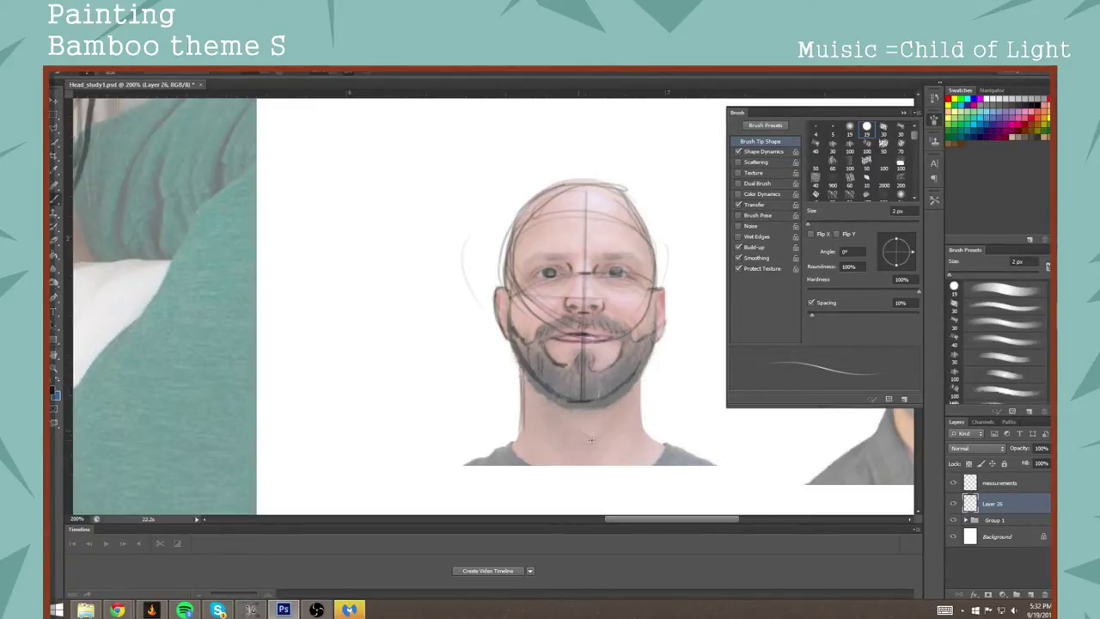
{"action": "left_click_drag", "start_coordinate": [604, 429], "coordinate": [581, 430]}
{"action": "left_click_drag", "start_coordinate": [633, 383], "coordinate": [644, 437]}
{"action": "left_click_drag", "start_coordinate": [512, 446], "coordinate": [533, 465]}
{"action": "left_click_drag", "start_coordinate": [644, 435], "coordinate": [655, 447]}
{"action": "left_click_drag", "start_coordinate": [509, 281], "coordinate": [521, 277]}
{"action": "left_click_drag", "start_coordinate": [645, 277], "coordinate": [657, 281]}
Step: Draw the smiling dark-haired man's tilted center line and sketch his cranium as a loose circle around the forehead and nose
{"action": "scroll", "coordinate": [661, 369], "scroll_direction": "right", "scroll_amount": 10}
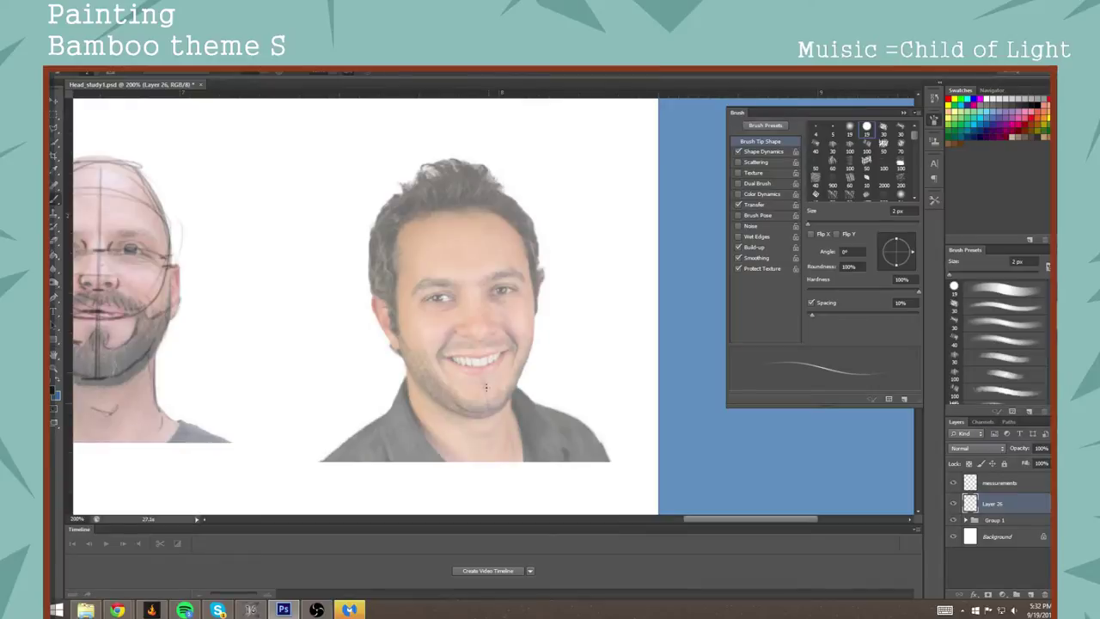
{"action": "mouse_move", "coordinate": [458, 223]}
{"action": "left_mouse_down"}
{"action": "mouse_move", "coordinate": [457, 277]}
{"action": "mouse_move", "coordinate": [474, 326]}
{"action": "left_mouse_up"}
{"action": "left_click_drag", "start_coordinate": [468, 248], "coordinate": [483, 337]}
{"action": "mouse_move", "coordinate": [459, 224]}
{"action": "left_mouse_down"}
{"action": "mouse_move", "coordinate": [489, 394]}
{"action": "mouse_move", "coordinate": [460, 229]}
{"action": "mouse_move", "coordinate": [473, 348]}
{"action": "left_mouse_up"}
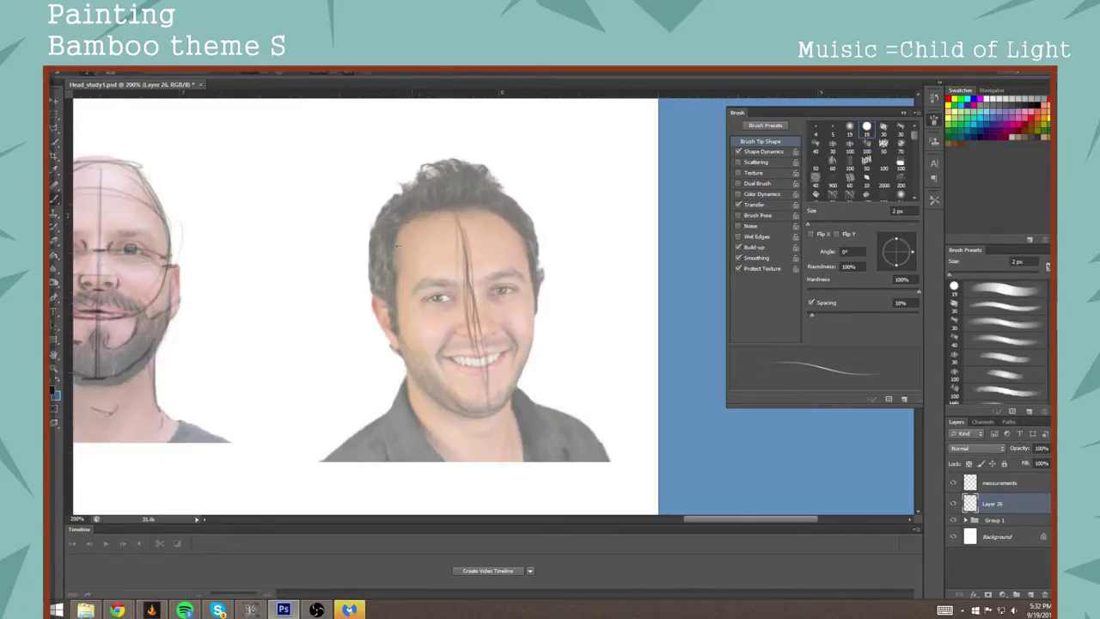
{"action": "mouse_move", "coordinate": [379, 254]}
{"action": "left_mouse_down"}
{"action": "mouse_move", "coordinate": [410, 202]}
{"action": "mouse_move", "coordinate": [393, 224]}
{"action": "mouse_move", "coordinate": [410, 209]}
{"action": "mouse_move", "coordinate": [498, 212]}
{"action": "left_mouse_up"}
{"action": "mouse_move", "coordinate": [385, 286]}
{"action": "left_mouse_down"}
{"action": "mouse_move", "coordinate": [413, 319]}
{"action": "mouse_move", "coordinate": [478, 333]}
{"action": "mouse_move", "coordinate": [519, 251]}
{"action": "left_mouse_up"}
{"action": "mouse_move", "coordinate": [421, 315]}
{"action": "left_mouse_down"}
{"action": "mouse_move", "coordinate": [462, 215]}
{"action": "mouse_move", "coordinate": [531, 277]}
{"action": "mouse_move", "coordinate": [436, 307]}
{"action": "left_mouse_up"}
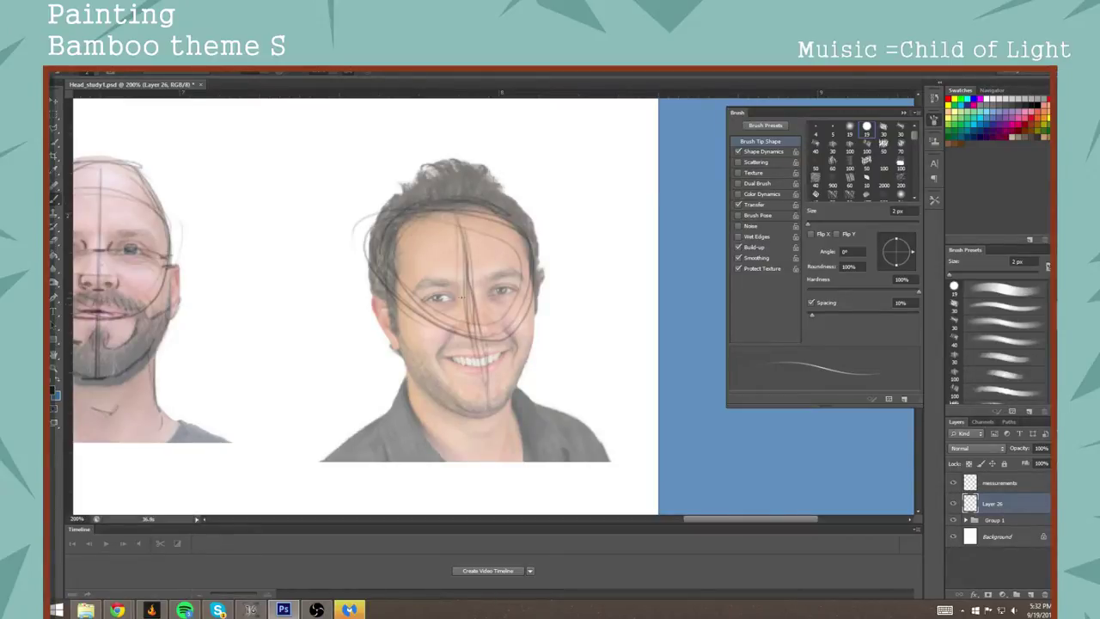
Step: Mark the smiling man's eye, nose and mouth heights on the center line, and draw the jaw from the ear around the chin
{"action": "left_click_drag", "start_coordinate": [461, 297], "coordinate": [479, 296]}
{"action": "mouse_move", "coordinate": [490, 336]}
{"action": "left_mouse_down"}
{"action": "mouse_move", "coordinate": [475, 341]}
{"action": "mouse_move", "coordinate": [479, 364]}
{"action": "left_mouse_up"}
{"action": "left_click_drag", "start_coordinate": [387, 302], "coordinate": [400, 332]}
{"action": "mouse_move", "coordinate": [401, 341]}
{"action": "left_mouse_down"}
{"action": "mouse_move", "coordinate": [402, 329]}
{"action": "mouse_move", "coordinate": [399, 352]}
{"action": "mouse_move", "coordinate": [454, 409]}
{"action": "mouse_move", "coordinate": [497, 409]}
{"action": "mouse_move", "coordinate": [516, 385]}
{"action": "left_mouse_up"}
{"action": "mouse_move", "coordinate": [535, 326]}
{"action": "left_mouse_down"}
{"action": "mouse_move", "coordinate": [535, 349]}
{"action": "mouse_move", "coordinate": [531, 334]}
{"action": "left_mouse_up"}
Step: Mark the smiling man's pupils and reinforce the far jaw from the chin up to the cheek
{"action": "left_click_drag", "start_coordinate": [497, 289], "coordinate": [507, 295]}
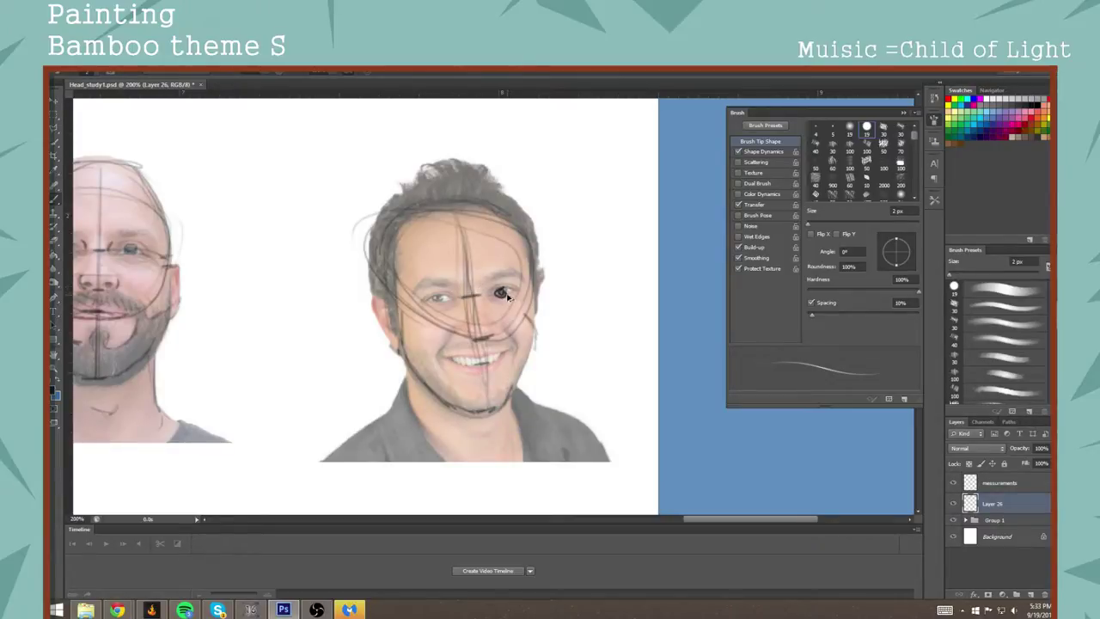
{"action": "key", "text": "ctrl+alt+z"}
{"action": "left_click_drag", "start_coordinate": [502, 288], "coordinate": [501, 291]}
{"action": "mouse_move", "coordinate": [513, 382]}
{"action": "left_mouse_down"}
{"action": "mouse_move", "coordinate": [534, 337]}
{"action": "mouse_move", "coordinate": [526, 318]}
{"action": "left_mouse_up"}
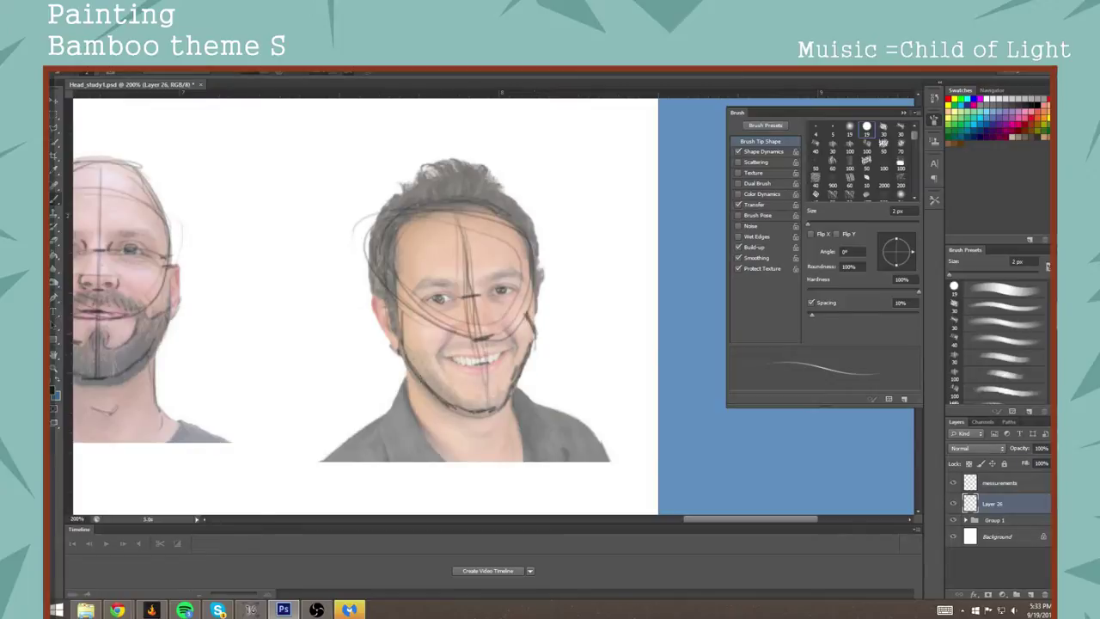
Step: Draw both sides of the smiling man's neck down along the shirt collar
{"action": "left_click_drag", "start_coordinate": [409, 364], "coordinate": [438, 445]}
{"action": "left_click_drag", "start_coordinate": [410, 392], "coordinate": [448, 467]}
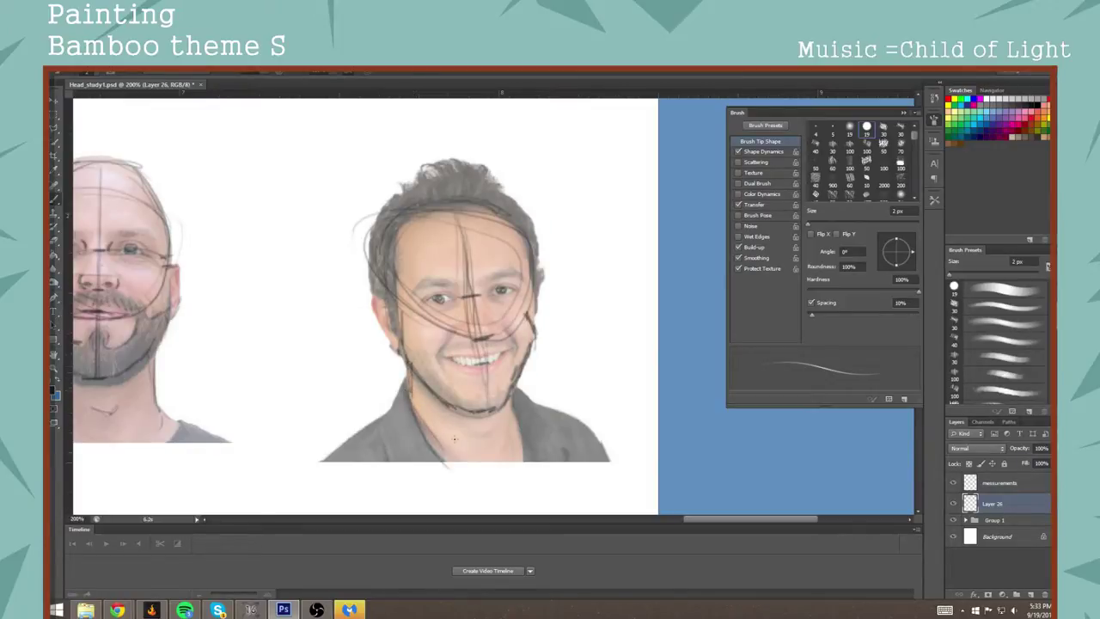
{"action": "mouse_move", "coordinate": [513, 417]}
{"action": "left_mouse_down"}
{"action": "mouse_move", "coordinate": [522, 475]}
{"action": "mouse_move", "coordinate": [522, 453]}
{"action": "left_mouse_up"}
Step: Trace the smiling man's front hairline and the outline of his raised hair, and continue down the temple to the nearer ear
{"action": "left_click", "coordinate": [473, 311], "text": "ctrl"}
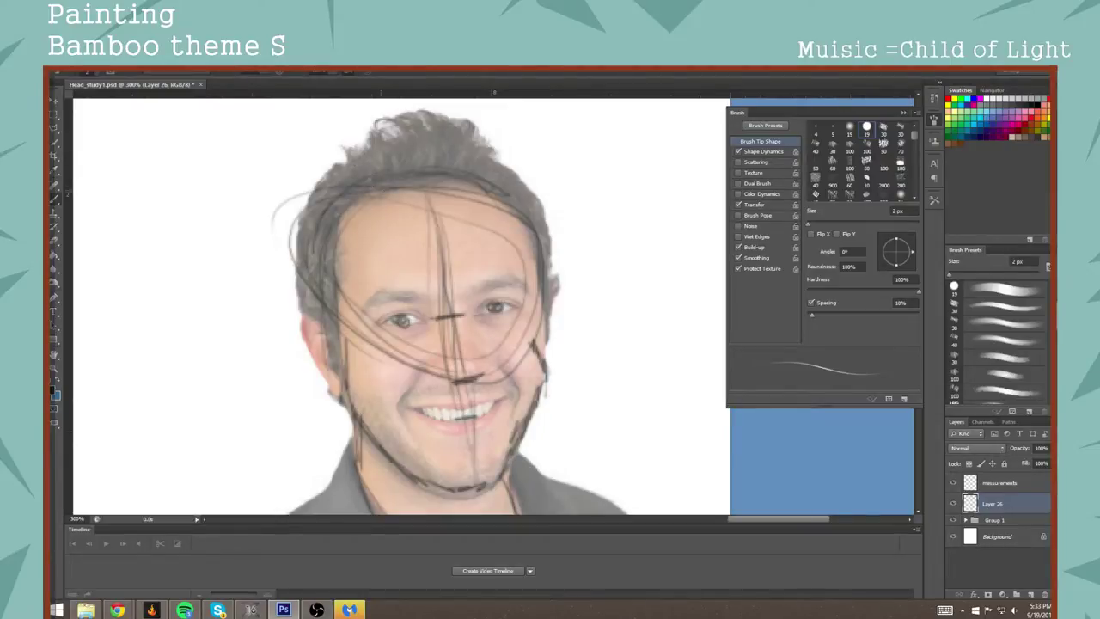
{"action": "mouse_move", "coordinate": [385, 190]}
{"action": "left_mouse_down"}
{"action": "mouse_move", "coordinate": [464, 179]}
{"action": "mouse_move", "coordinate": [371, 193]}
{"action": "left_mouse_up"}
{"action": "mouse_move", "coordinate": [476, 174]}
{"action": "left_mouse_down"}
{"action": "mouse_move", "coordinate": [483, 155]}
{"action": "mouse_move", "coordinate": [469, 127]}
{"action": "mouse_move", "coordinate": [411, 118]}
{"action": "mouse_move", "coordinate": [458, 117]}
{"action": "mouse_move", "coordinate": [468, 126]}
{"action": "mouse_move", "coordinate": [402, 116]}
{"action": "mouse_move", "coordinate": [351, 136]}
{"action": "mouse_move", "coordinate": [344, 179]}
{"action": "mouse_move", "coordinate": [412, 191]}
{"action": "left_mouse_up"}
{"action": "mouse_move", "coordinate": [347, 163]}
{"action": "left_mouse_down"}
{"action": "mouse_move", "coordinate": [317, 196]}
{"action": "mouse_move", "coordinate": [343, 215]}
{"action": "mouse_move", "coordinate": [341, 283]}
{"action": "mouse_move", "coordinate": [305, 306]}
{"action": "mouse_move", "coordinate": [302, 329]}
{"action": "mouse_move", "coordinate": [301, 348]}
{"action": "mouse_move", "coordinate": [335, 394]}
{"action": "left_mouse_up"}
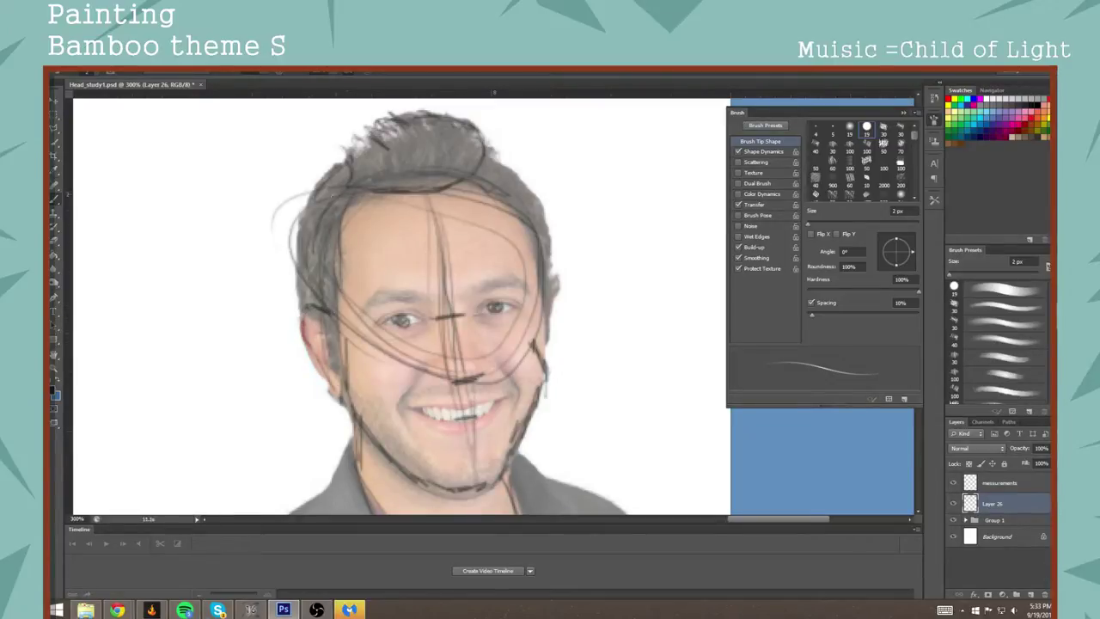
Step: Darken the hair beside the smiling man's near temple, extend the far hairline to the brow, and outline his far ear
{"action": "mouse_move", "coordinate": [312, 207]}
{"action": "left_mouse_down"}
{"action": "mouse_move", "coordinate": [298, 277]}
{"action": "mouse_move", "coordinate": [334, 347]}
{"action": "mouse_move", "coordinate": [332, 373]}
{"action": "mouse_move", "coordinate": [354, 272]}
{"action": "left_mouse_up"}
{"action": "mouse_move", "coordinate": [466, 183]}
{"action": "left_mouse_down"}
{"action": "mouse_move", "coordinate": [521, 216]}
{"action": "mouse_move", "coordinate": [540, 292]}
{"action": "left_mouse_up"}
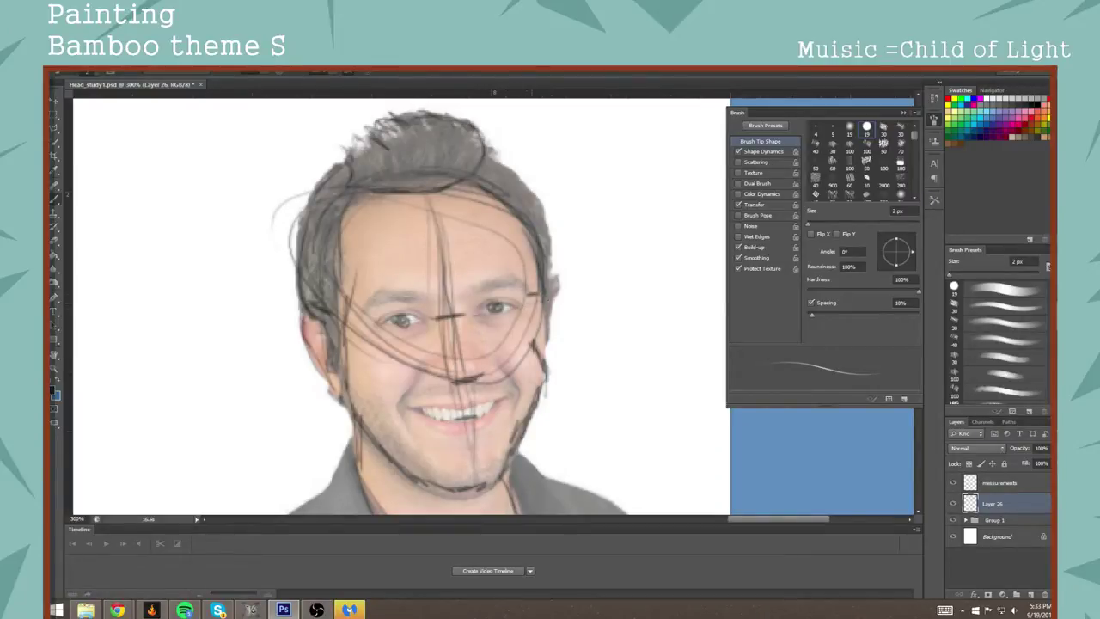
{"action": "mouse_move", "coordinate": [550, 277]}
{"action": "left_mouse_down"}
{"action": "mouse_move", "coordinate": [559, 296]}
{"action": "mouse_move", "coordinate": [555, 320]}
{"action": "mouse_move", "coordinate": [543, 320]}
{"action": "mouse_move", "coordinate": [547, 369]}
{"action": "left_mouse_up"}
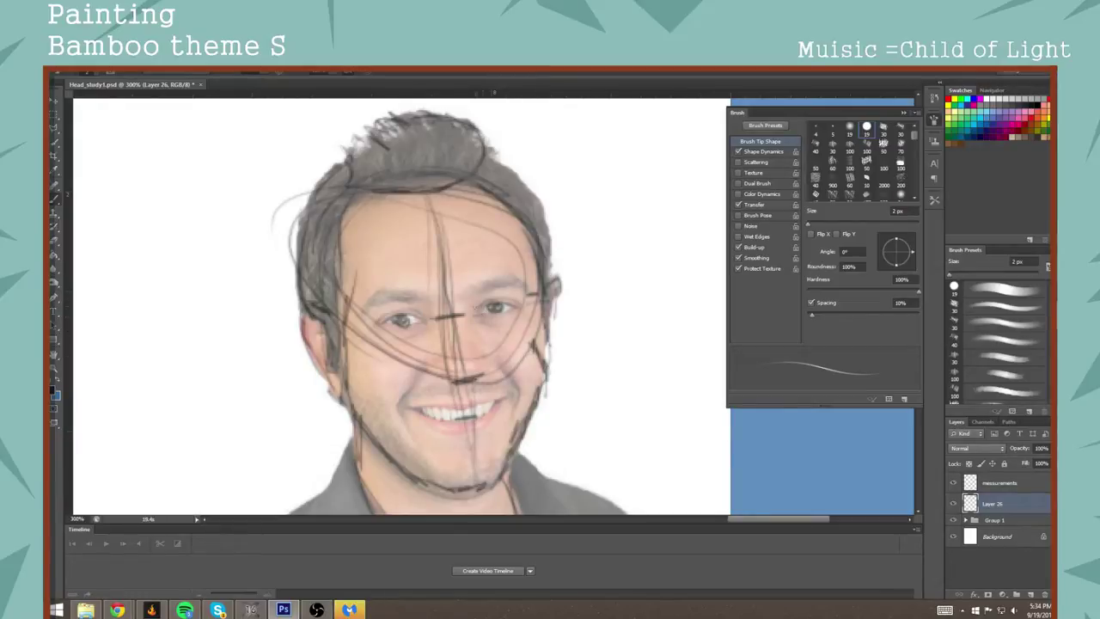
Step: Draw the smiling man's eyes and the lid creases above them, and add the smile folds and cheek line beside his mouth
{"action": "mouse_move", "coordinate": [492, 306]}
{"action": "left_mouse_down"}
{"action": "mouse_move", "coordinate": [507, 305]}
{"action": "mouse_move", "coordinate": [392, 316]}
{"action": "mouse_move", "coordinate": [389, 326]}
{"action": "left_mouse_up"}
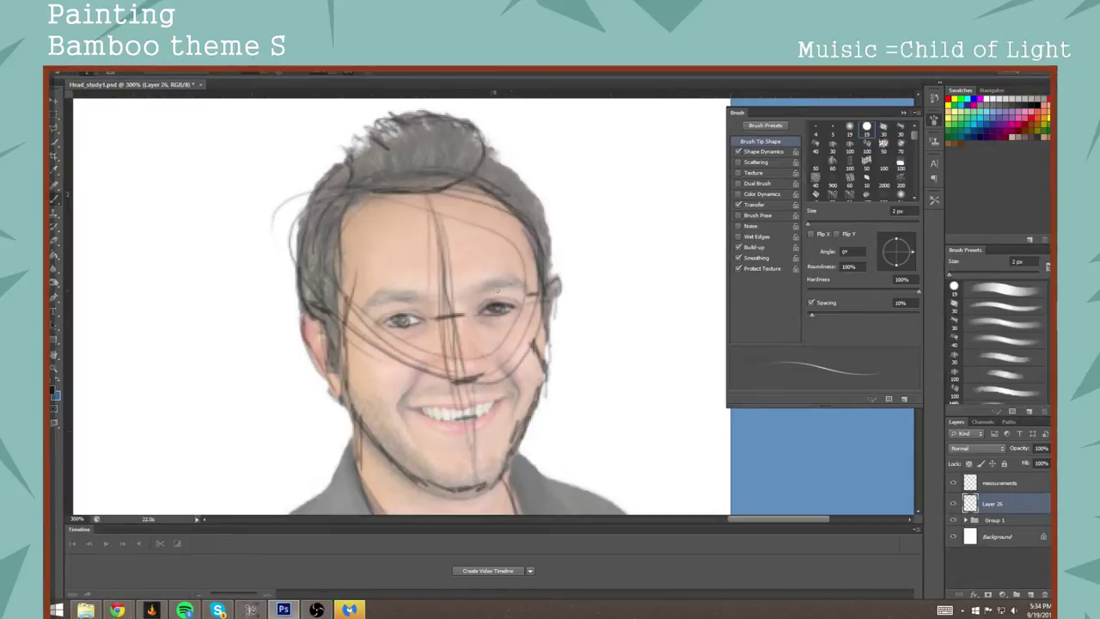
{"action": "left_click_drag", "start_coordinate": [511, 289], "coordinate": [485, 291]}
{"action": "left_click_drag", "start_coordinate": [420, 300], "coordinate": [387, 300]}
{"action": "left_click_drag", "start_coordinate": [413, 389], "coordinate": [403, 422]}
{"action": "left_click_drag", "start_coordinate": [523, 402], "coordinate": [515, 384]}
{"action": "left_click_drag", "start_coordinate": [351, 384], "coordinate": [379, 398]}
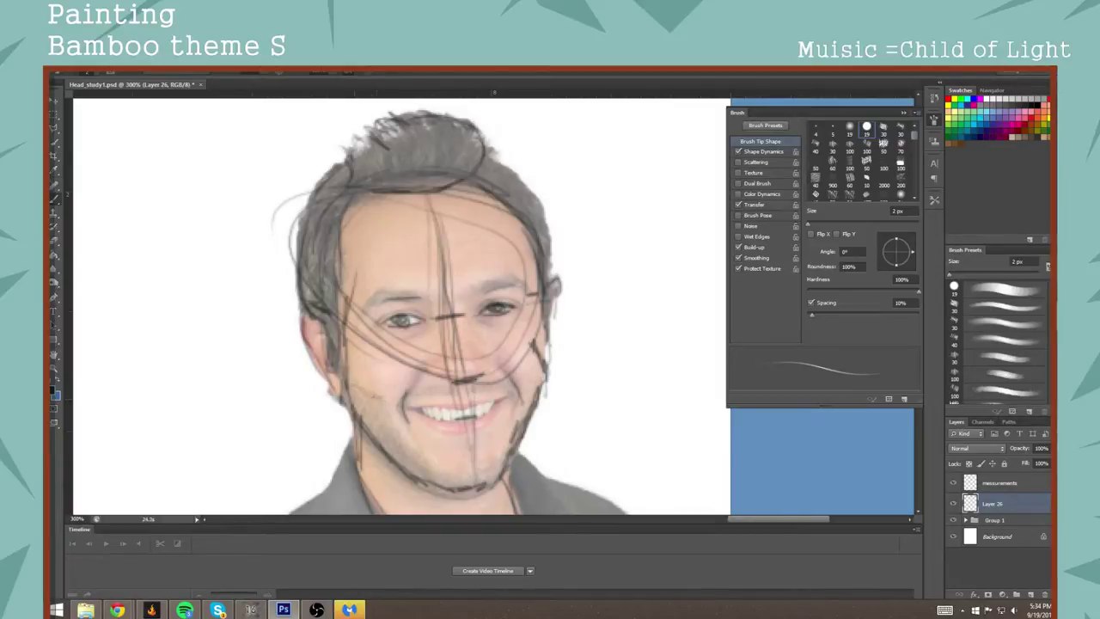
Step: Sketch the base and bridge of the smiling man's nose, and outline his open mouth with upper and lower lips
{"action": "mouse_move", "coordinate": [427, 357]}
{"action": "left_mouse_down"}
{"action": "mouse_move", "coordinate": [430, 373]}
{"action": "mouse_move", "coordinate": [451, 378]}
{"action": "mouse_move", "coordinate": [479, 352]}
{"action": "left_mouse_up"}
{"action": "mouse_move", "coordinate": [471, 308]}
{"action": "left_mouse_down"}
{"action": "mouse_move", "coordinate": [470, 339]}
{"action": "mouse_move", "coordinate": [442, 344]}
{"action": "left_mouse_up"}
{"action": "mouse_move", "coordinate": [456, 409]}
{"action": "left_mouse_down"}
{"action": "mouse_move", "coordinate": [428, 408]}
{"action": "mouse_move", "coordinate": [503, 399]}
{"action": "mouse_move", "coordinate": [470, 421]}
{"action": "mouse_move", "coordinate": [414, 411]}
{"action": "left_mouse_up"}
{"action": "mouse_move", "coordinate": [476, 427]}
{"action": "left_mouse_down"}
{"action": "mouse_move", "coordinate": [497, 413]}
{"action": "mouse_move", "coordinate": [485, 423]}
{"action": "mouse_move", "coordinate": [431, 425]}
{"action": "left_mouse_up"}
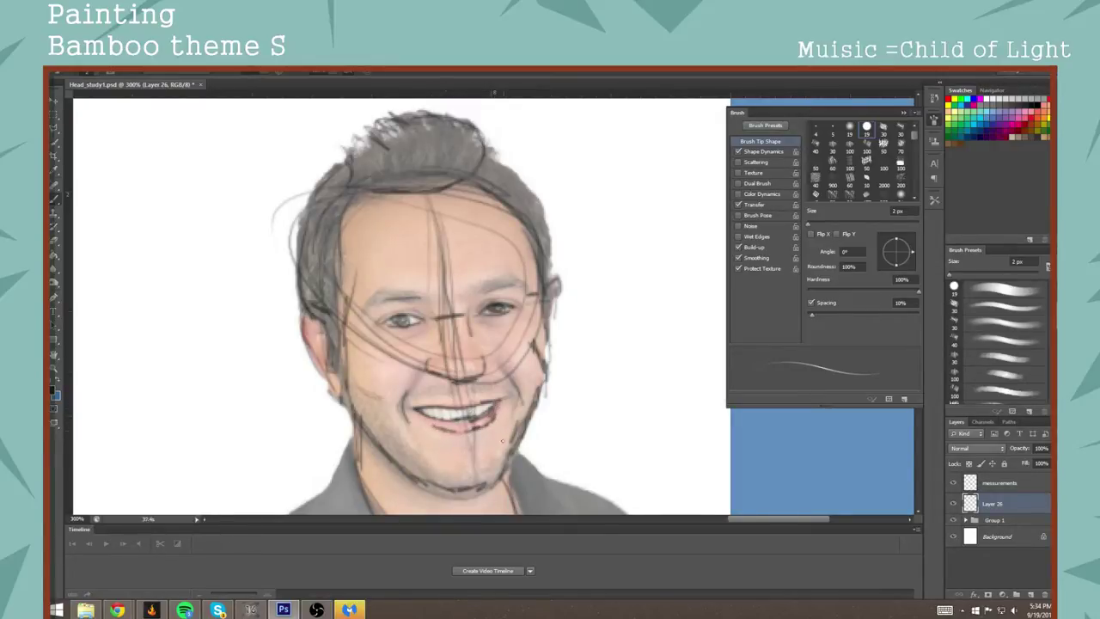
Step: Toggle the visibility of Group 1 to check the drawing without the photos, and touch up the line below the smiling man's far ear
{"action": "left_click", "coordinate": [952, 520]}
{"action": "left_click", "coordinate": [953, 522]}
{"action": "left_click", "coordinate": [953, 521]}
{"action": "left_click", "coordinate": [953, 522]}
{"action": "mouse_move", "coordinate": [546, 349]}
{"action": "left_mouse_down"}
{"action": "mouse_move", "coordinate": [548, 333]}
{"action": "mouse_move", "coordinate": [546, 359]}
{"action": "left_mouse_up"}
Step: Review the finished head sketches across the whole portrait sheet
{"action": "key", "text": "z"}
{"action": "left_click", "coordinate": [590, 383], "text": "alt"}
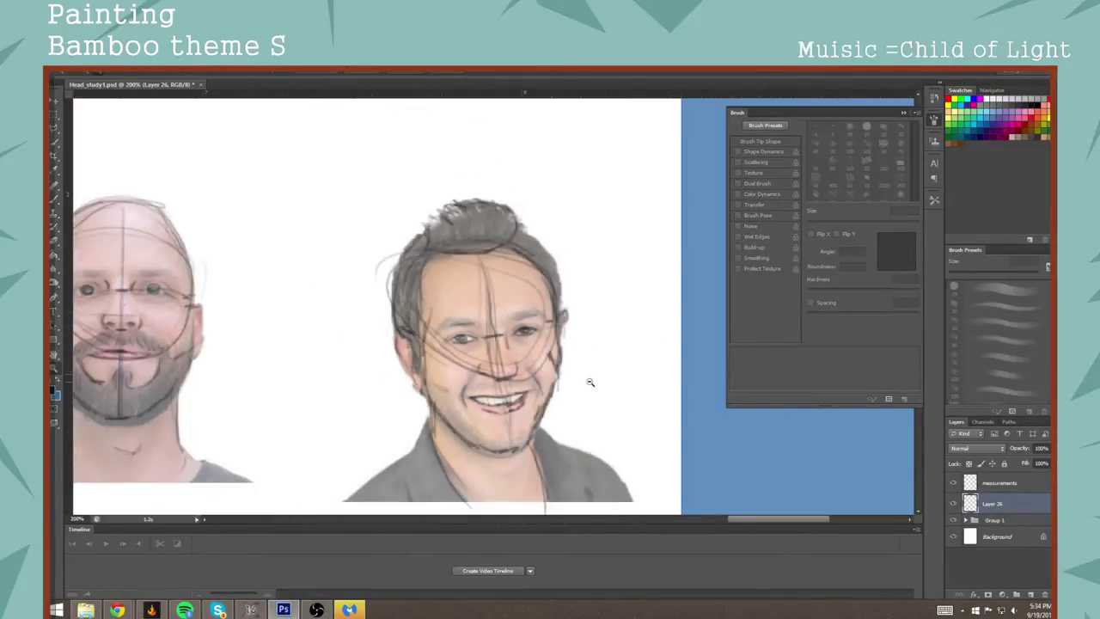
{"action": "left_click", "coordinate": [592, 385], "text": "alt"}
{"action": "left_click", "coordinate": [599, 388], "text": "alt"}
{"action": "left_click", "coordinate": [606, 387], "text": "alt"}
{"action": "left_click", "coordinate": [606, 389], "text": "alt"}
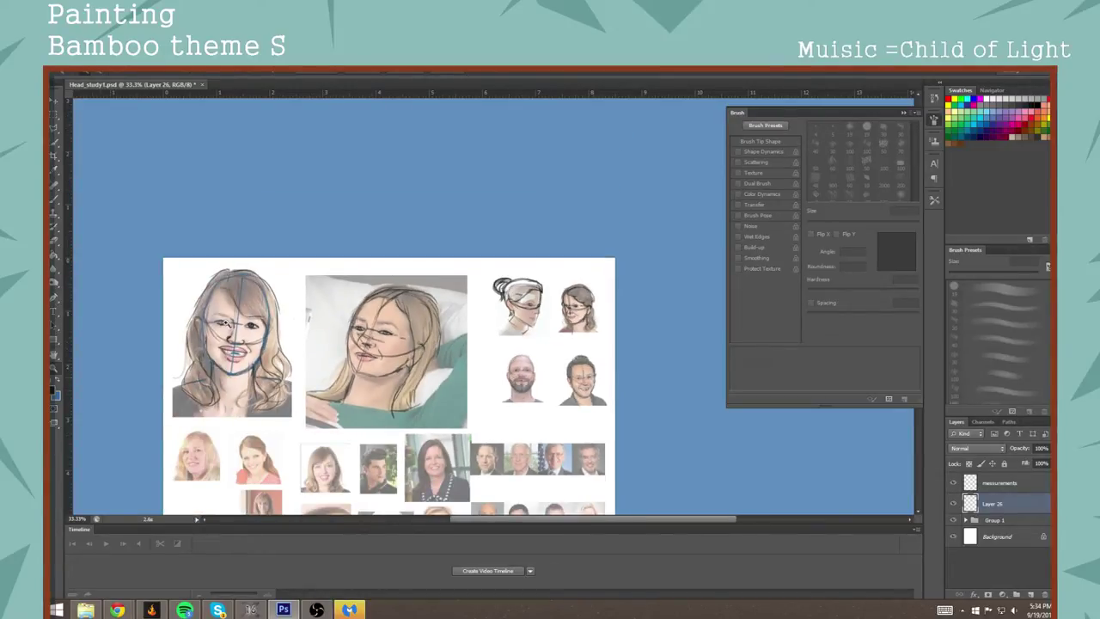
{"action": "left_click", "coordinate": [116, 610]}
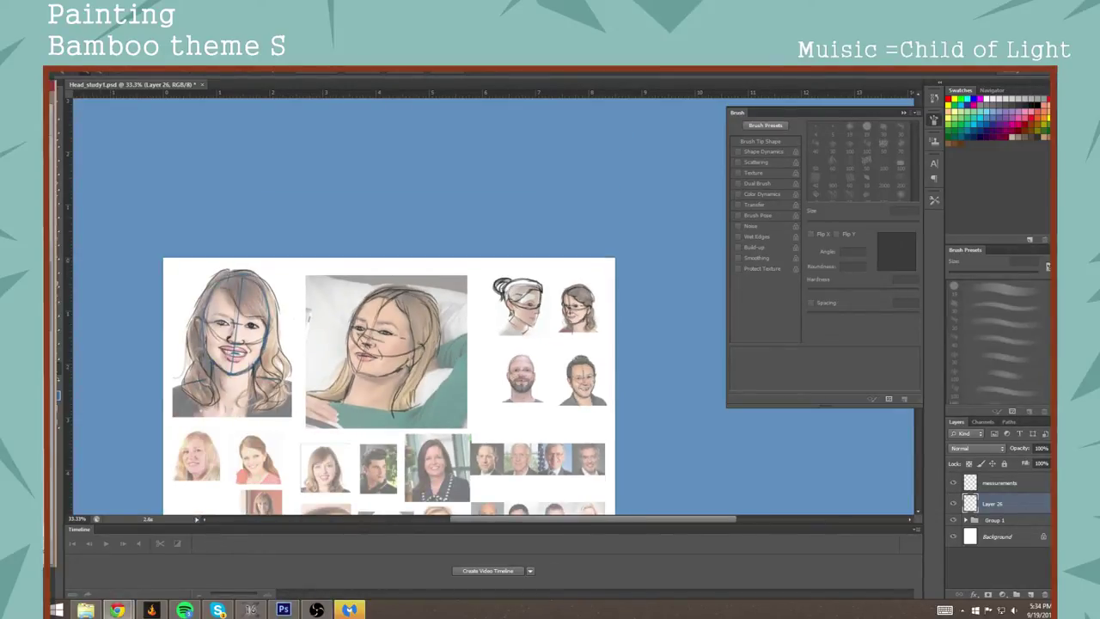
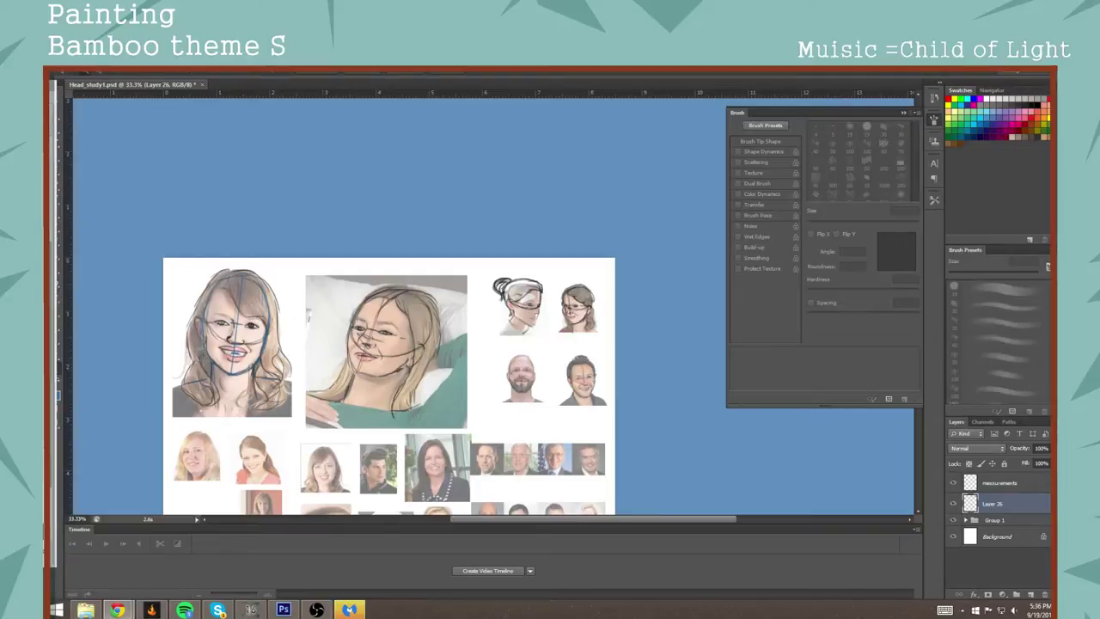
Step: Sketch the cranium circle over the head of the long-haired blonde woman below the first large portrait
{"action": "left_click_drag", "start_coordinate": [697, 388], "coordinate": [722, 388]}
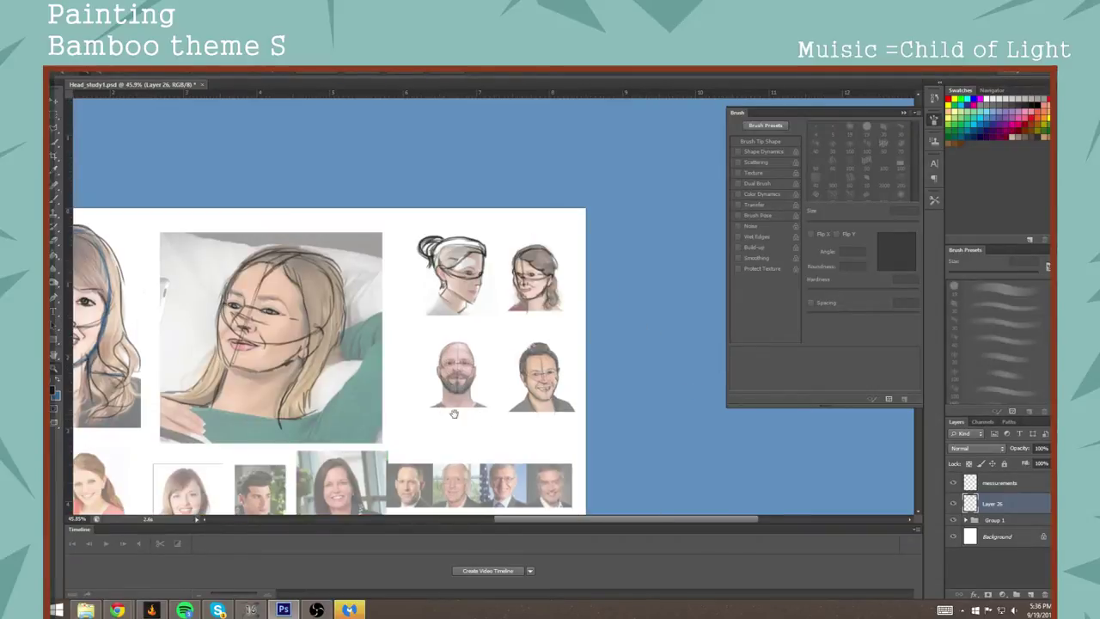
{"action": "left_click_drag", "start_coordinate": [455, 413], "coordinate": [728, 265]}
{"action": "left_click_drag", "start_coordinate": [576, 499], "coordinate": [646, 426]}
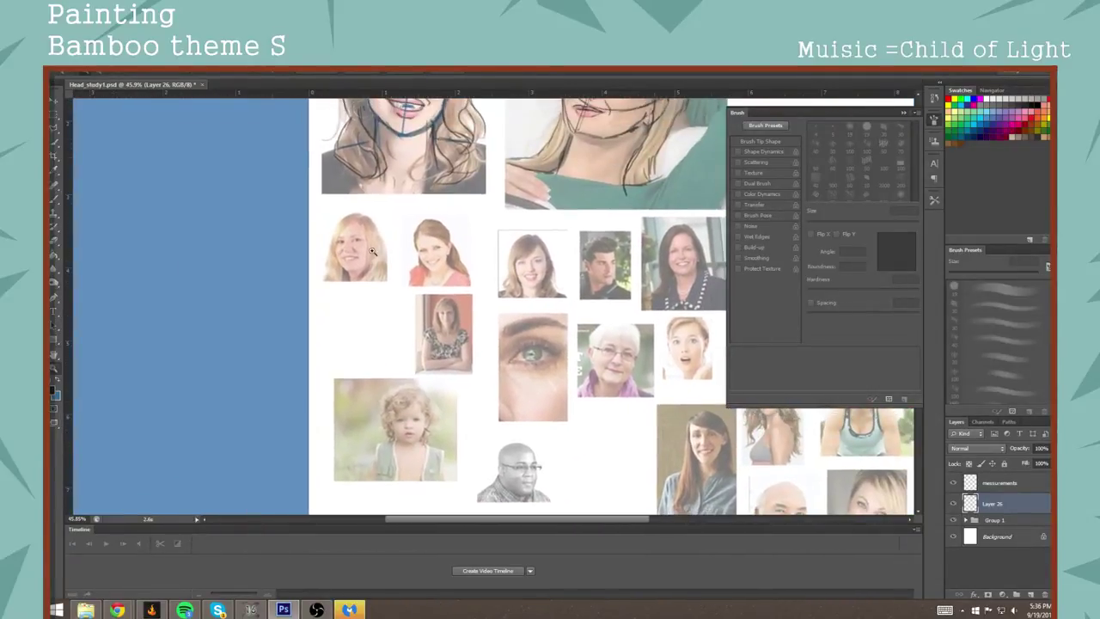
{"action": "left_click", "coordinate": [360, 251]}
{"action": "left_click", "coordinate": [365, 254]}
{"action": "scroll", "coordinate": [365, 255], "scroll_direction": "up", "scroll_amount": 4}
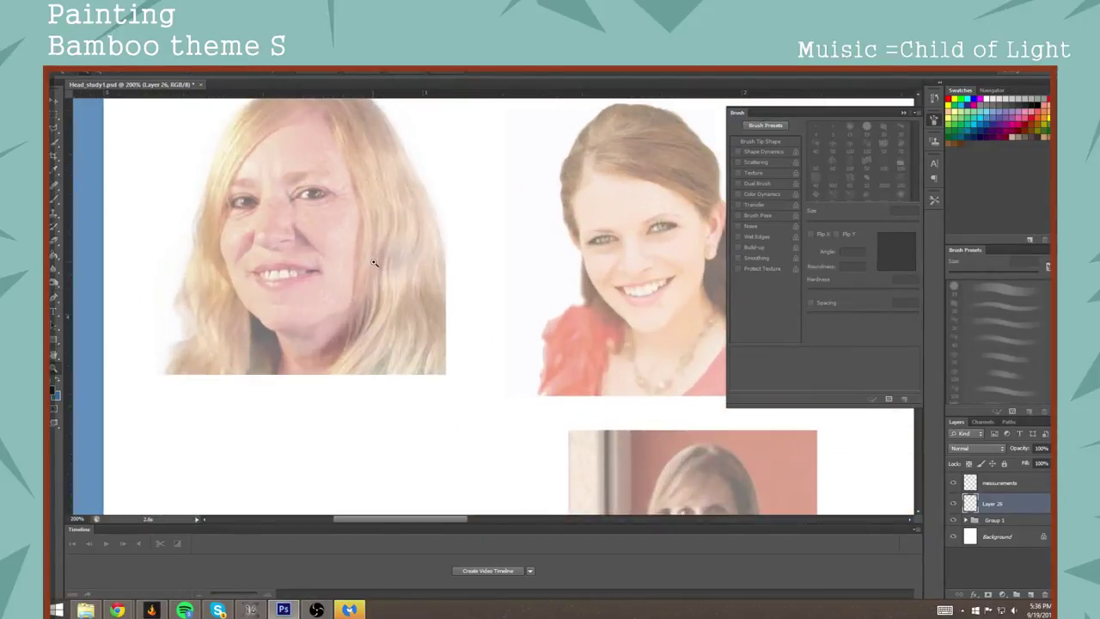
{"action": "key", "text": "b"}
{"action": "left_click_drag", "start_coordinate": [361, 241], "coordinate": [399, 330]}
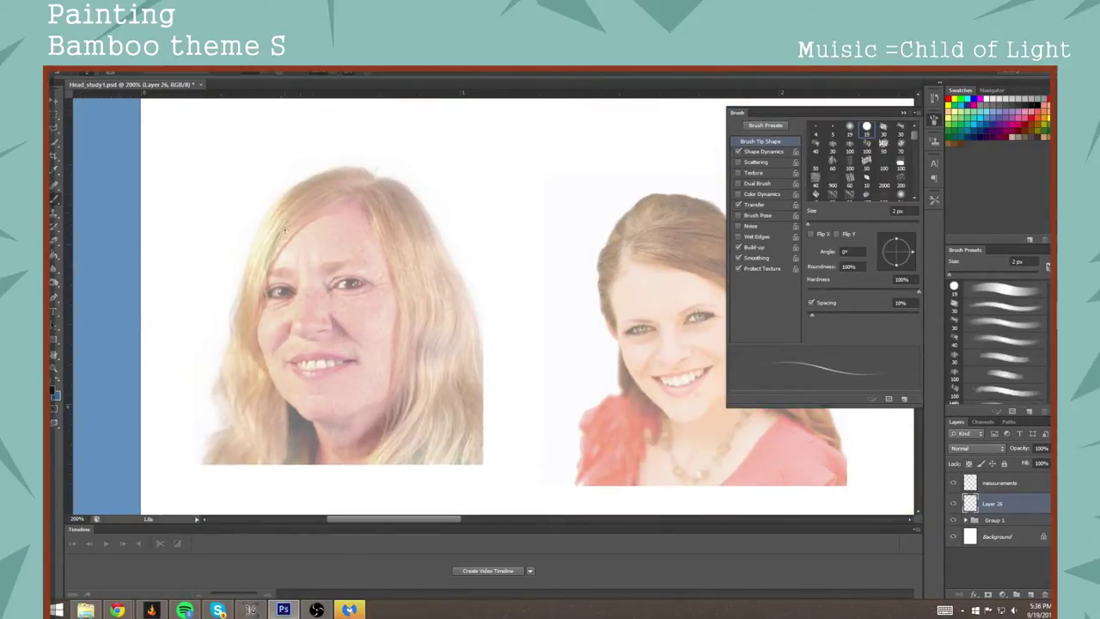
{"action": "mouse_move", "coordinate": [294, 215]}
{"action": "left_mouse_down"}
{"action": "mouse_move", "coordinate": [369, 190]}
{"action": "mouse_move", "coordinate": [412, 214]}
{"action": "left_mouse_up"}
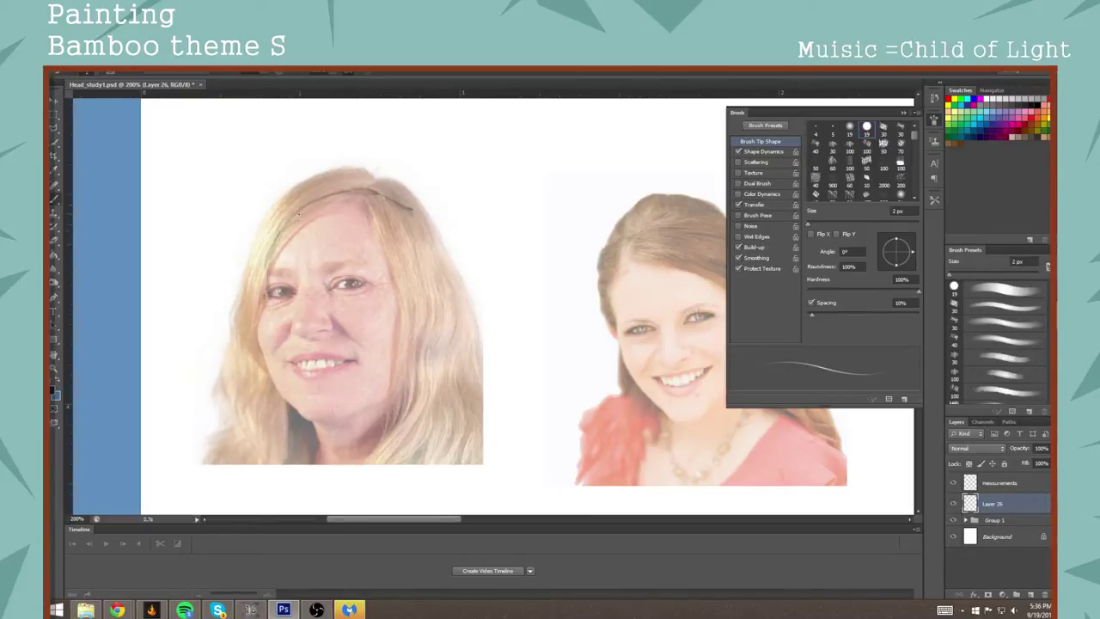
{"action": "mouse_move", "coordinate": [283, 232]}
{"action": "left_mouse_down"}
{"action": "mouse_move", "coordinate": [301, 330]}
{"action": "mouse_move", "coordinate": [281, 246]}
{"action": "mouse_move", "coordinate": [305, 327]}
{"action": "mouse_move", "coordinate": [267, 284]}
{"action": "left_mouse_up"}
{"action": "mouse_move", "coordinate": [311, 204]}
{"action": "left_mouse_down"}
{"action": "mouse_move", "coordinate": [303, 317]}
{"action": "mouse_move", "coordinate": [331, 321]}
{"action": "mouse_move", "coordinate": [308, 322]}
{"action": "mouse_move", "coordinate": [341, 318]}
{"action": "mouse_move", "coordinate": [359, 333]}
{"action": "mouse_move", "coordinate": [398, 300]}
{"action": "mouse_move", "coordinate": [408, 312]}
{"action": "mouse_move", "coordinate": [415, 229]}
{"action": "left_mouse_up"}
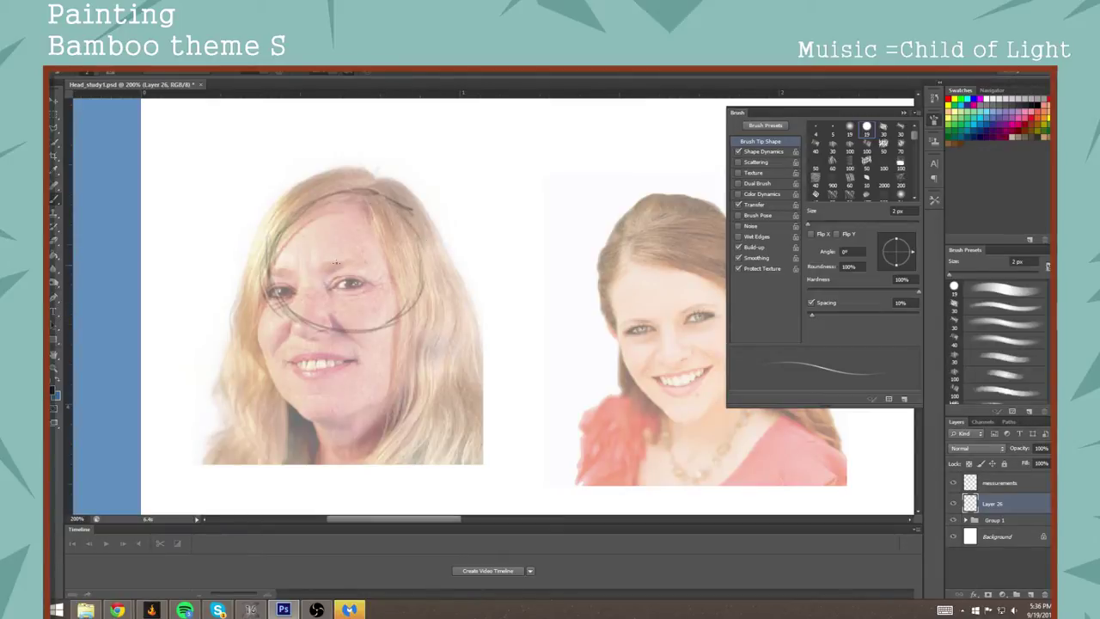
Step: Draw the blonde woman's facial center line from forehead to chin, mark the chin, and draw the far side of her face
{"action": "left_click_drag", "start_coordinate": [323, 212], "coordinate": [311, 320]}
{"action": "left_click_drag", "start_coordinate": [317, 411], "coordinate": [311, 286]}
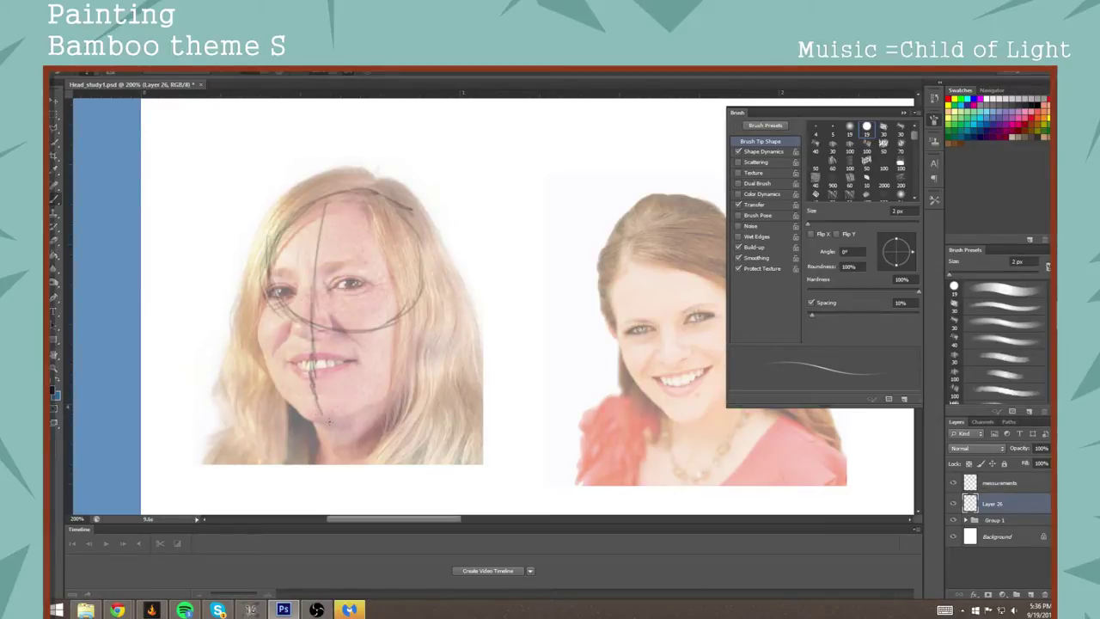
{"action": "mouse_move", "coordinate": [334, 415]}
{"action": "left_mouse_down"}
{"action": "mouse_move", "coordinate": [315, 415]}
{"action": "mouse_move", "coordinate": [336, 414]}
{"action": "left_mouse_up"}
{"action": "left_click_drag", "start_coordinate": [268, 255], "coordinate": [273, 368]}
{"action": "left_click_drag", "start_coordinate": [270, 284], "coordinate": [286, 387]}
{"action": "mouse_move", "coordinate": [274, 306]}
{"action": "left_mouse_down"}
{"action": "mouse_move", "coordinate": [291, 401]}
{"action": "mouse_move", "coordinate": [312, 422]}
{"action": "mouse_move", "coordinate": [280, 383]}
{"action": "mouse_move", "coordinate": [270, 302]}
{"action": "left_mouse_up"}
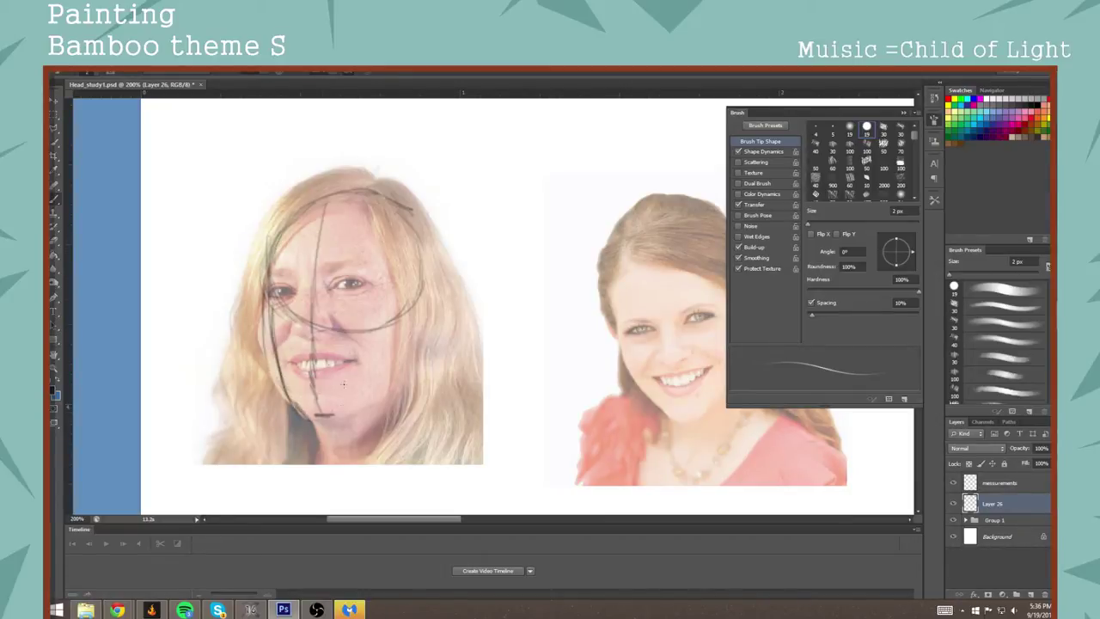
Step: Draw the blonde woman's jaw from the chin to both sides, and add the far line of her neck
{"action": "mouse_move", "coordinate": [312, 418]}
{"action": "left_mouse_down"}
{"action": "mouse_move", "coordinate": [380, 406]}
{"action": "mouse_move", "coordinate": [410, 359]}
{"action": "left_mouse_up"}
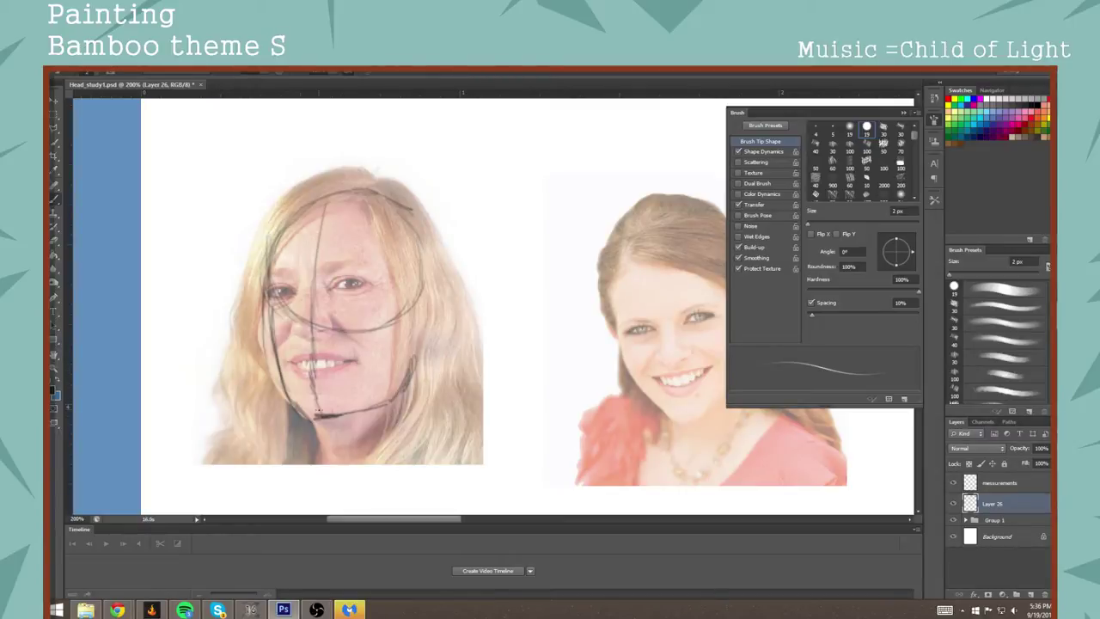
{"action": "mouse_move", "coordinate": [313, 418]}
{"action": "left_mouse_down"}
{"action": "mouse_move", "coordinate": [280, 386]}
{"action": "mouse_move", "coordinate": [264, 342]}
{"action": "mouse_move", "coordinate": [269, 368]}
{"action": "left_mouse_up"}
{"action": "left_click_drag", "start_coordinate": [316, 440], "coordinate": [308, 471]}
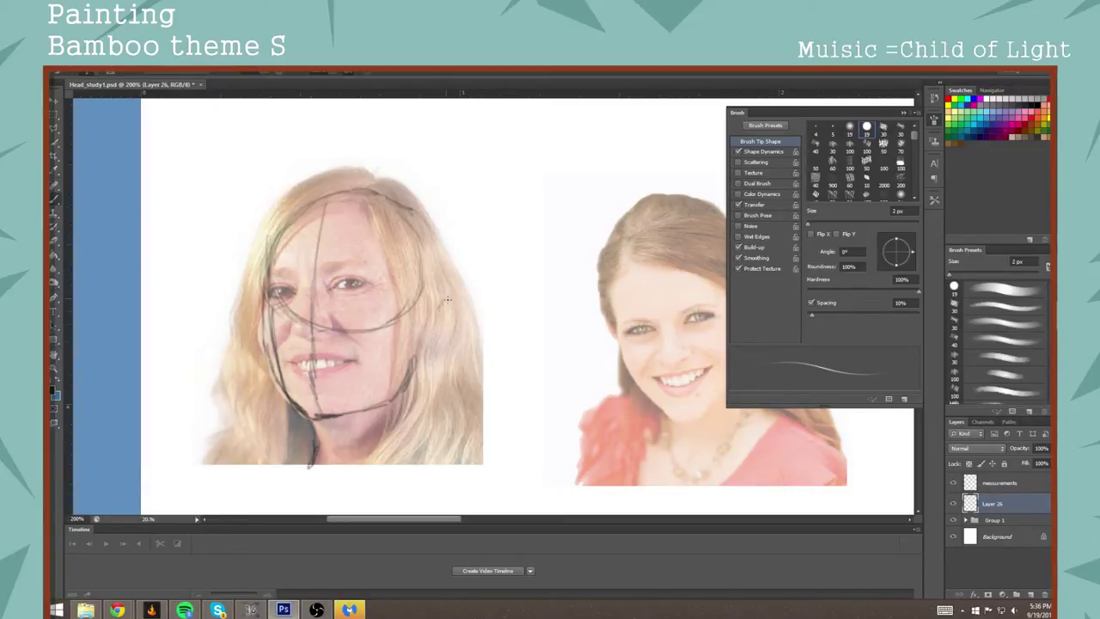
Step: Sketch the blonde woman's near ear beside the cranium circle and the back line of her neck below it
{"action": "left_click_drag", "start_coordinate": [447, 297], "coordinate": [441, 311]}
{"action": "left_click_drag", "start_coordinate": [419, 351], "coordinate": [418, 331]}
{"action": "left_click_drag", "start_coordinate": [419, 272], "coordinate": [429, 274]}
{"action": "mouse_move", "coordinate": [426, 333]}
{"action": "left_mouse_down"}
{"action": "mouse_move", "coordinate": [439, 279]}
{"action": "mouse_move", "coordinate": [418, 264]}
{"action": "mouse_move", "coordinate": [435, 273]}
{"action": "left_mouse_up"}
{"action": "left_click_drag", "start_coordinate": [421, 342], "coordinate": [444, 399]}
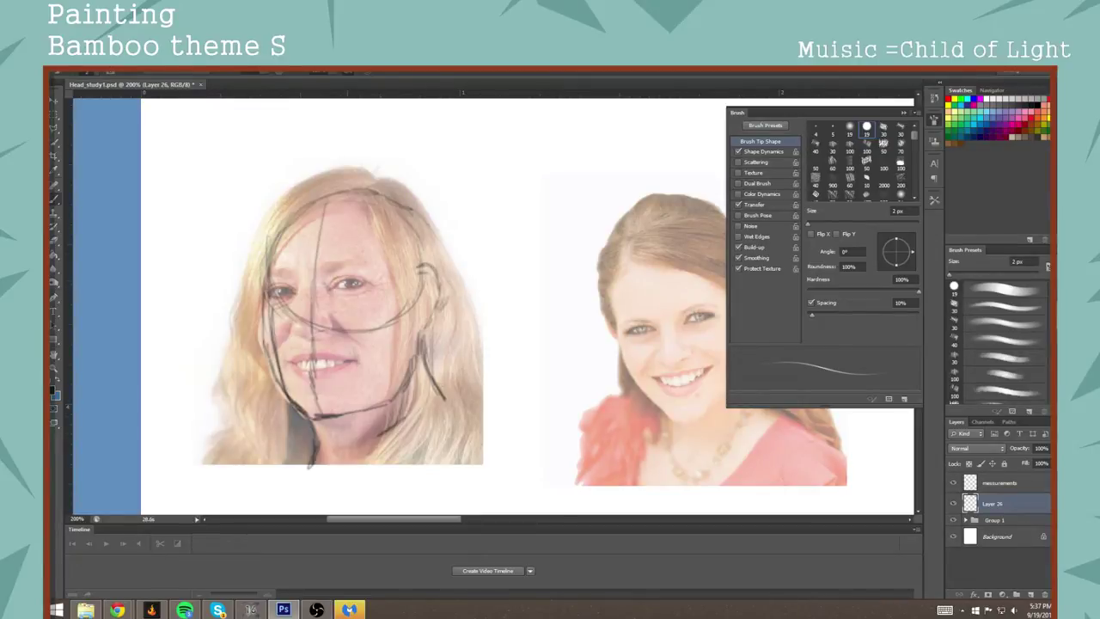
Step: Mark the blonde woman's eye, nose and mouth heights on the center line, and draw her hair parting at the crown
{"action": "left_click_drag", "start_coordinate": [320, 287], "coordinate": [307, 290]}
{"action": "left_click_drag", "start_coordinate": [301, 337], "coordinate": [322, 337]}
{"action": "left_click_drag", "start_coordinate": [345, 284], "coordinate": [362, 284]}
{"action": "left_click_drag", "start_coordinate": [373, 179], "coordinate": [342, 212]}
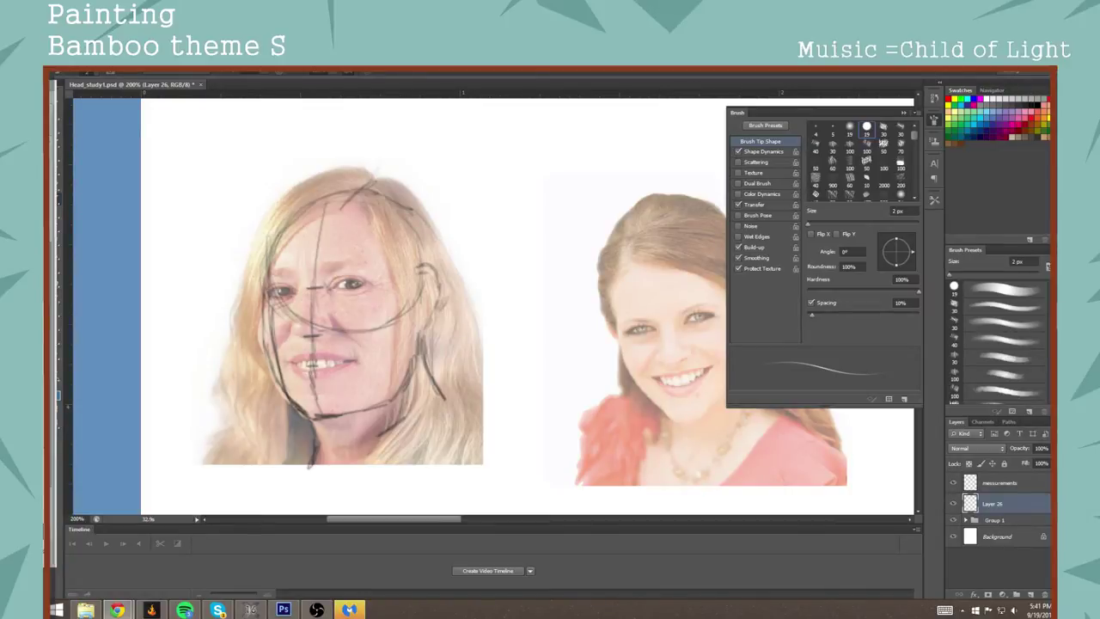
{"action": "left_click", "coordinate": [413, 299]}
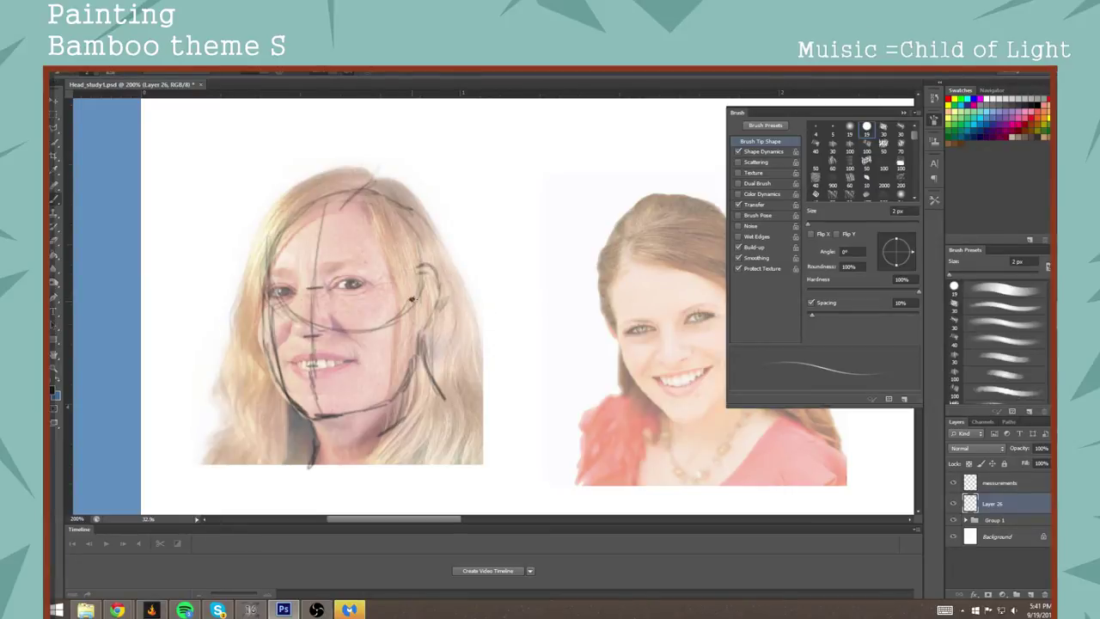
{"action": "left_click_drag", "start_coordinate": [410, 294], "coordinate": [446, 336]}
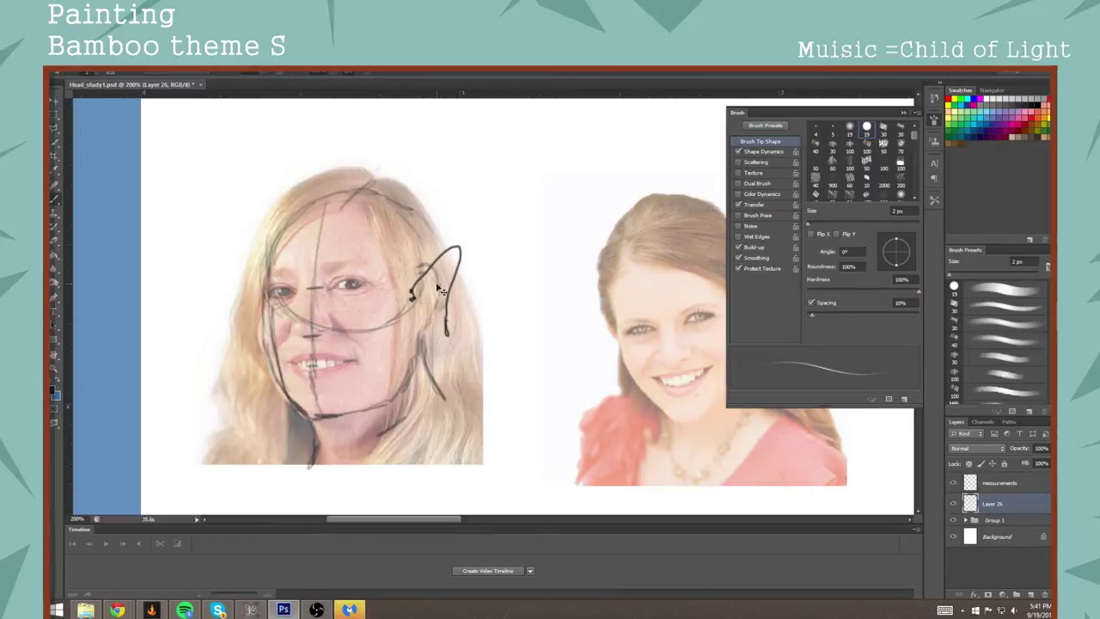
{"action": "key", "text": "ctrl+z"}
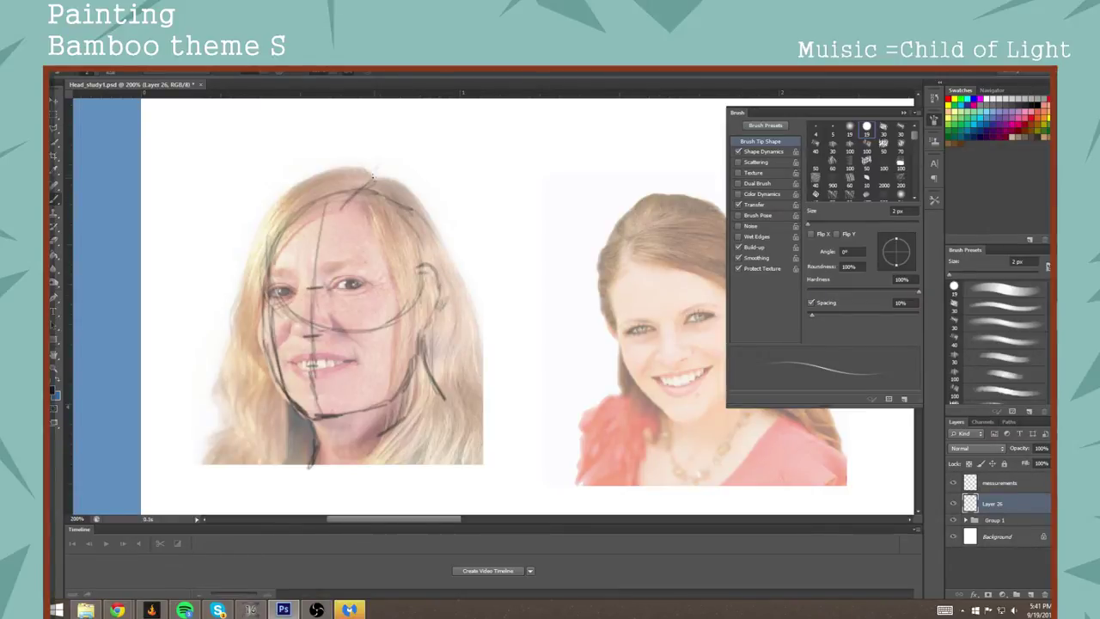
Step: Trace the top of the blonde woman's hair from the parting down toward the far temple, and darken the parting and hairline
{"action": "mouse_move", "coordinate": [337, 168]}
{"action": "left_mouse_down"}
{"action": "mouse_move", "coordinate": [367, 170]}
{"action": "mouse_move", "coordinate": [316, 181]}
{"action": "mouse_move", "coordinate": [347, 167]}
{"action": "mouse_move", "coordinate": [272, 206]}
{"action": "mouse_move", "coordinate": [249, 264]}
{"action": "left_mouse_up"}
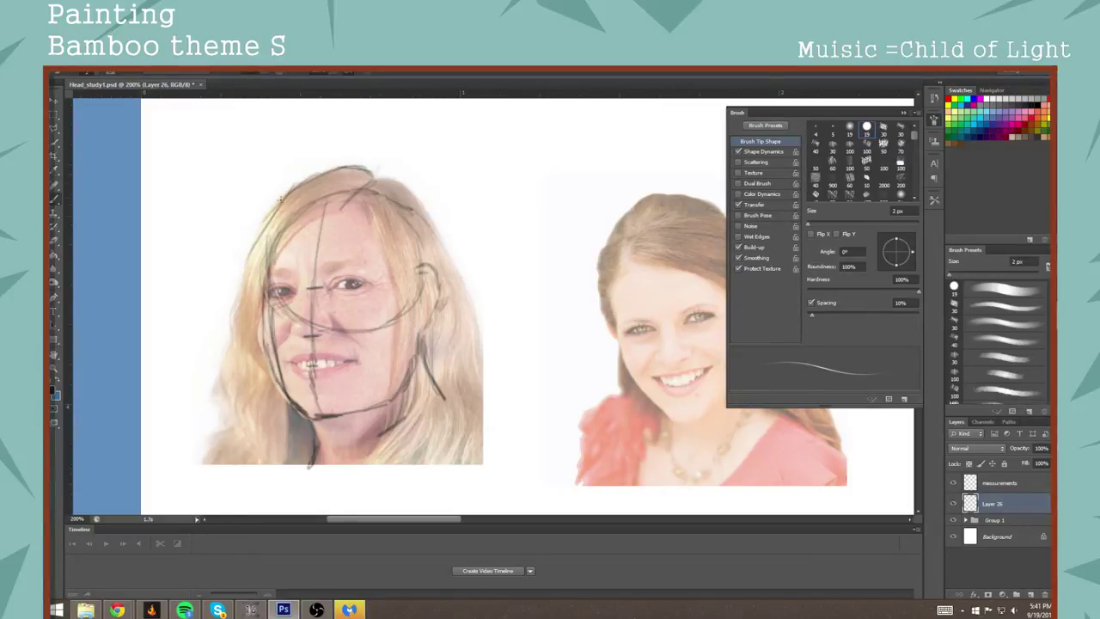
{"action": "left_click_drag", "start_coordinate": [280, 201], "coordinate": [261, 256]}
{"action": "left_click_drag", "start_coordinate": [373, 178], "coordinate": [397, 190]}
{"action": "left_click_drag", "start_coordinate": [318, 214], "coordinate": [342, 201]}
Step: Outline the blonde woman's long hair on the far side of her face, with inner strands down to the shoulder
{"action": "left_click_drag", "start_coordinate": [272, 210], "coordinate": [232, 284]}
{"action": "left_click_drag", "start_coordinate": [261, 231], "coordinate": [234, 294]}
{"action": "mouse_move", "coordinate": [247, 249]}
{"action": "left_mouse_down"}
{"action": "mouse_move", "coordinate": [249, 298]}
{"action": "mouse_move", "coordinate": [232, 311]}
{"action": "left_mouse_up"}
{"action": "left_click_drag", "start_coordinate": [247, 270], "coordinate": [232, 305]}
{"action": "mouse_move", "coordinate": [265, 233]}
{"action": "left_mouse_down"}
{"action": "mouse_move", "coordinate": [230, 304]}
{"action": "mouse_move", "coordinate": [223, 362]}
{"action": "mouse_move", "coordinate": [225, 392]}
{"action": "mouse_move", "coordinate": [246, 414]}
{"action": "left_mouse_up"}
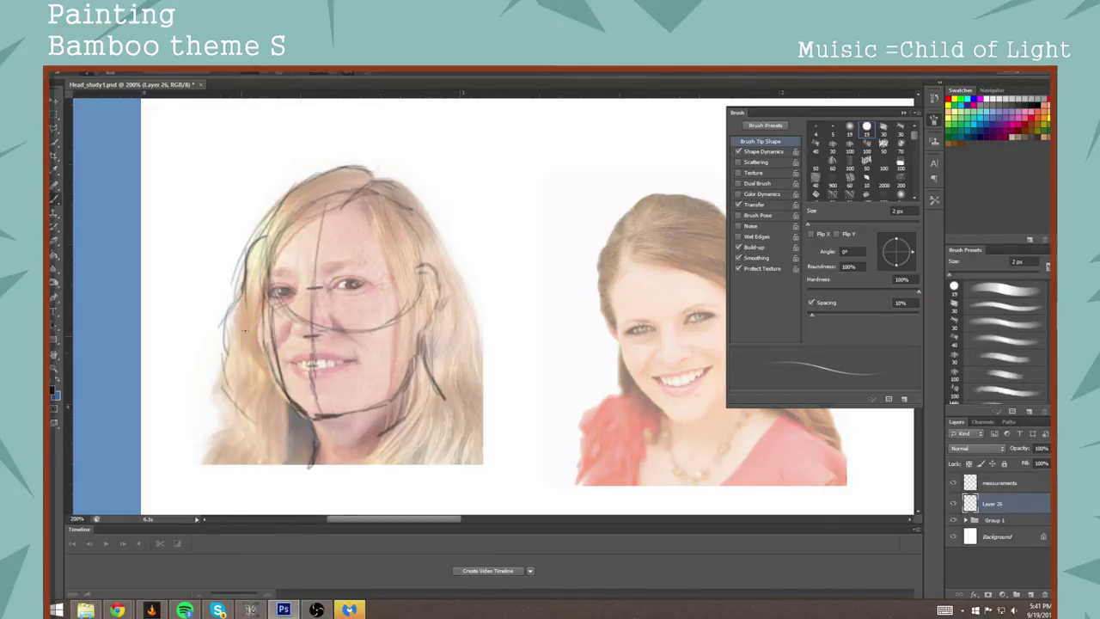
{"action": "left_click_drag", "start_coordinate": [244, 311], "coordinate": [258, 373]}
{"action": "mouse_move", "coordinate": [243, 419]}
{"action": "left_mouse_down"}
{"action": "mouse_move", "coordinate": [209, 440]}
{"action": "mouse_move", "coordinate": [214, 462]}
{"action": "left_mouse_up"}
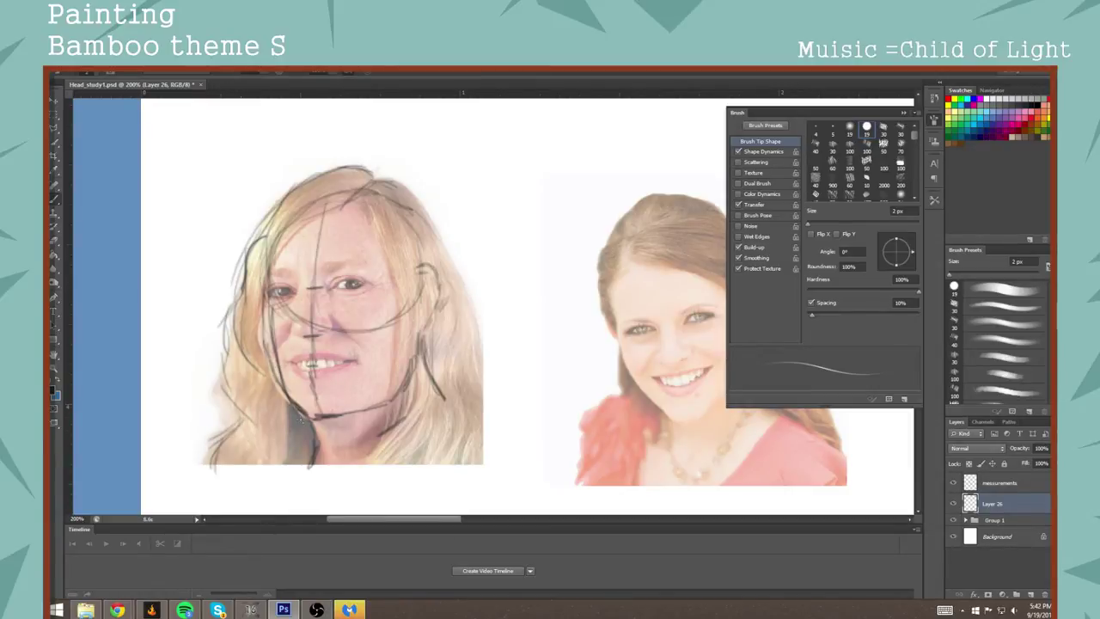
{"action": "mouse_move", "coordinate": [289, 409]}
{"action": "left_mouse_down"}
{"action": "mouse_move", "coordinate": [285, 484]}
{"action": "mouse_move", "coordinate": [289, 439]}
{"action": "left_mouse_up"}
Step: Draw the blonde woman's eyes, the wing and nostril of her nose, and the fold of her near cheek
{"action": "mouse_move", "coordinate": [337, 285]}
{"action": "left_mouse_down"}
{"action": "mouse_move", "coordinate": [362, 281]}
{"action": "mouse_move", "coordinate": [356, 291]}
{"action": "left_mouse_up"}
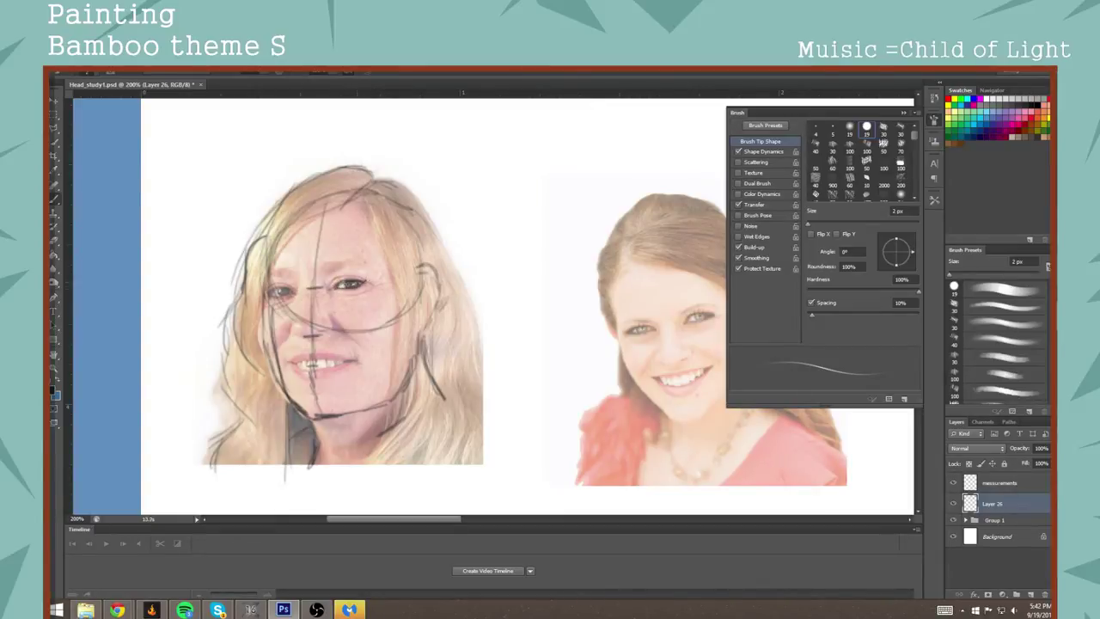
{"action": "left_click_drag", "start_coordinate": [278, 290], "coordinate": [299, 337]}
{"action": "left_click_drag", "start_coordinate": [278, 332], "coordinate": [287, 343]}
{"action": "left_click_drag", "start_coordinate": [340, 319], "coordinate": [359, 345]}
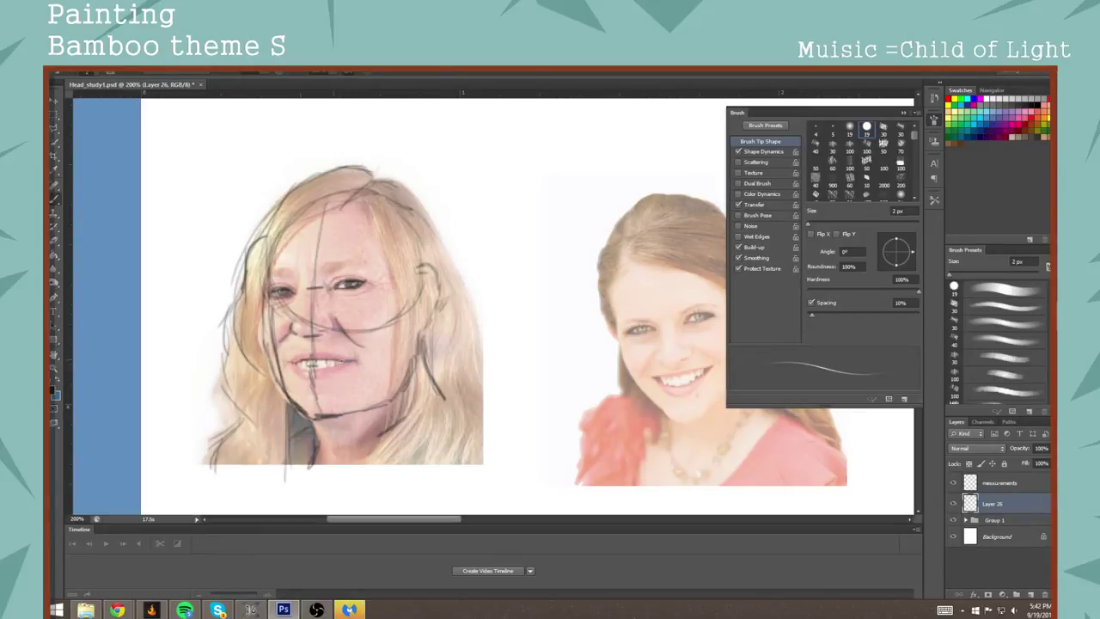
Step: Outline the blonde woman's upper and lower lips and the shadow below them, and add a light crease across her neck
{"action": "left_click_drag", "start_coordinate": [333, 366], "coordinate": [301, 364]}
{"action": "left_click_drag", "start_coordinate": [318, 352], "coordinate": [349, 358]}
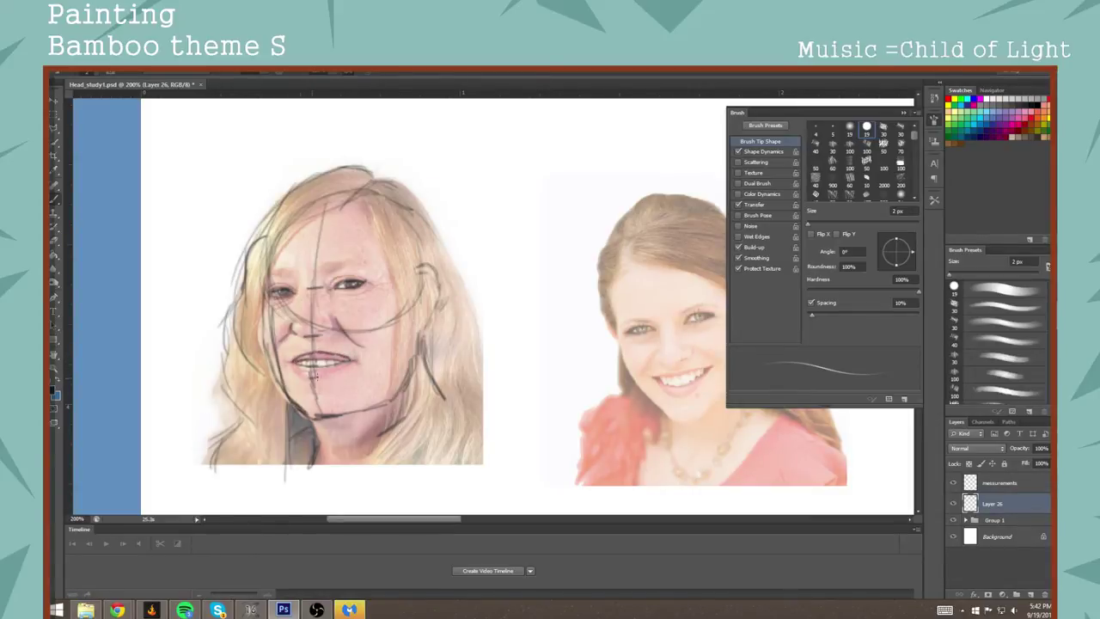
{"action": "left_click_drag", "start_coordinate": [326, 373], "coordinate": [305, 375]}
{"action": "mouse_move", "coordinate": [316, 431]}
{"action": "left_mouse_down"}
{"action": "mouse_move", "coordinate": [343, 457]}
{"action": "mouse_move", "coordinate": [386, 446]}
{"action": "left_mouse_up"}
Step: Draw the blonde woman's front hairline and the strands that frame the near side of her face, down past the ear to the shoulder
{"action": "mouse_move", "coordinate": [341, 206]}
{"action": "left_mouse_down"}
{"action": "mouse_move", "coordinate": [297, 239]}
{"action": "mouse_move", "coordinate": [301, 248]}
{"action": "left_mouse_up"}
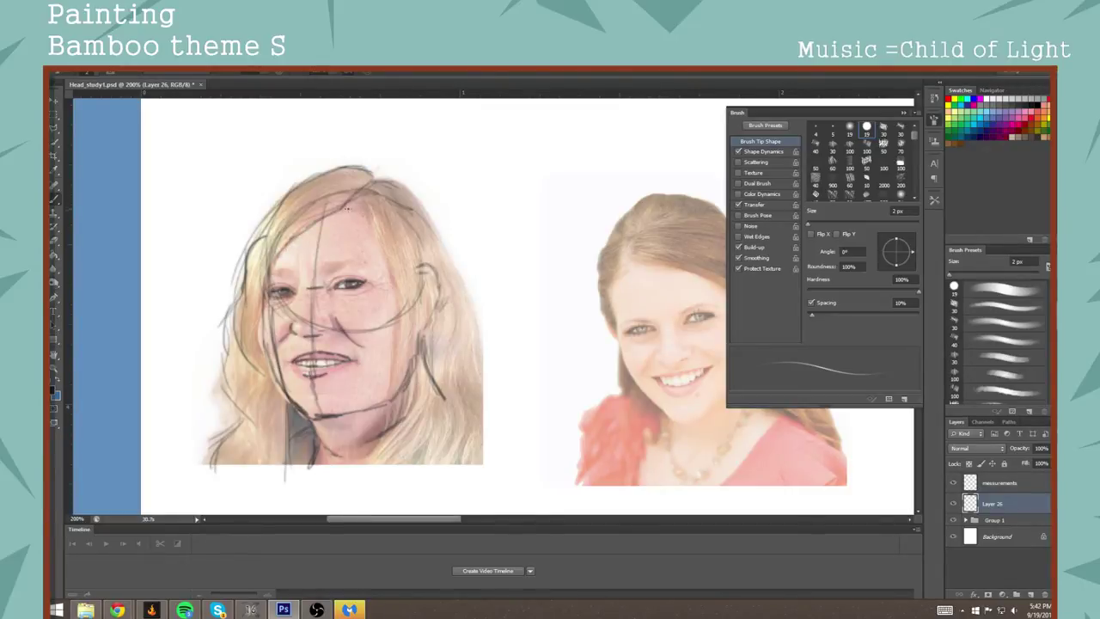
{"action": "mouse_move", "coordinate": [351, 201]}
{"action": "left_mouse_down"}
{"action": "mouse_move", "coordinate": [338, 209]}
{"action": "mouse_move", "coordinate": [362, 207]}
{"action": "mouse_move", "coordinate": [416, 319]}
{"action": "mouse_move", "coordinate": [391, 343]}
{"action": "mouse_move", "coordinate": [383, 413]}
{"action": "left_mouse_up"}
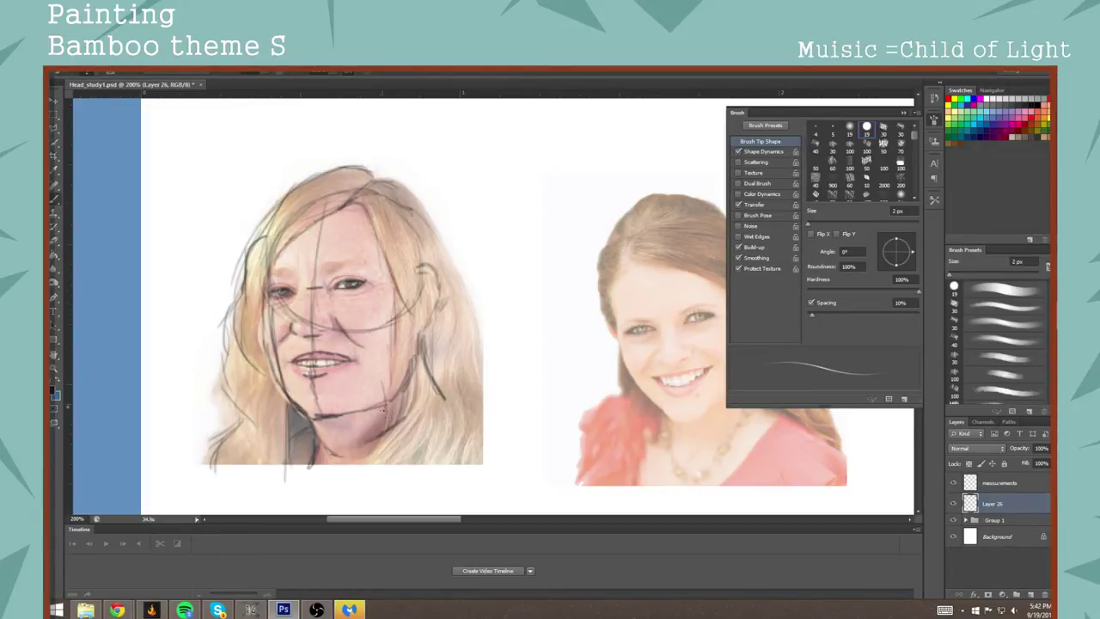
{"action": "mouse_move", "coordinate": [415, 351]}
{"action": "left_mouse_down"}
{"action": "mouse_move", "coordinate": [386, 439]}
{"action": "mouse_move", "coordinate": [362, 464]}
{"action": "left_mouse_up"}
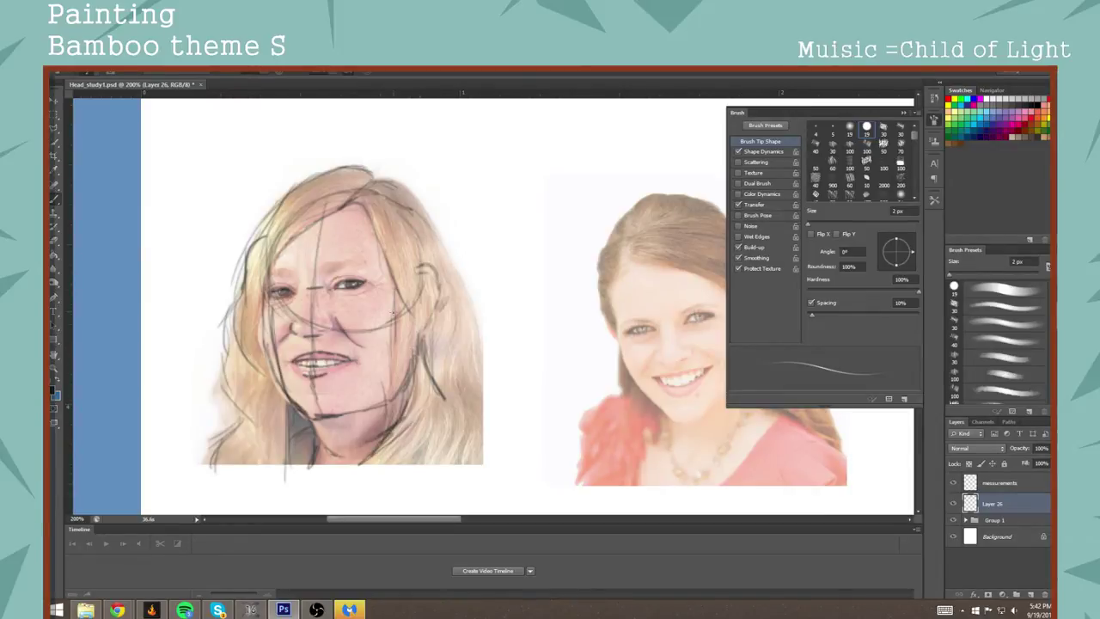
{"action": "left_click_drag", "start_coordinate": [392, 320], "coordinate": [388, 399]}
{"action": "left_click_drag", "start_coordinate": [395, 358], "coordinate": [388, 426]}
{"action": "mouse_move", "coordinate": [451, 319]}
{"action": "left_mouse_down"}
{"action": "mouse_move", "coordinate": [454, 414]}
{"action": "mouse_move", "coordinate": [435, 465]}
{"action": "left_mouse_up"}
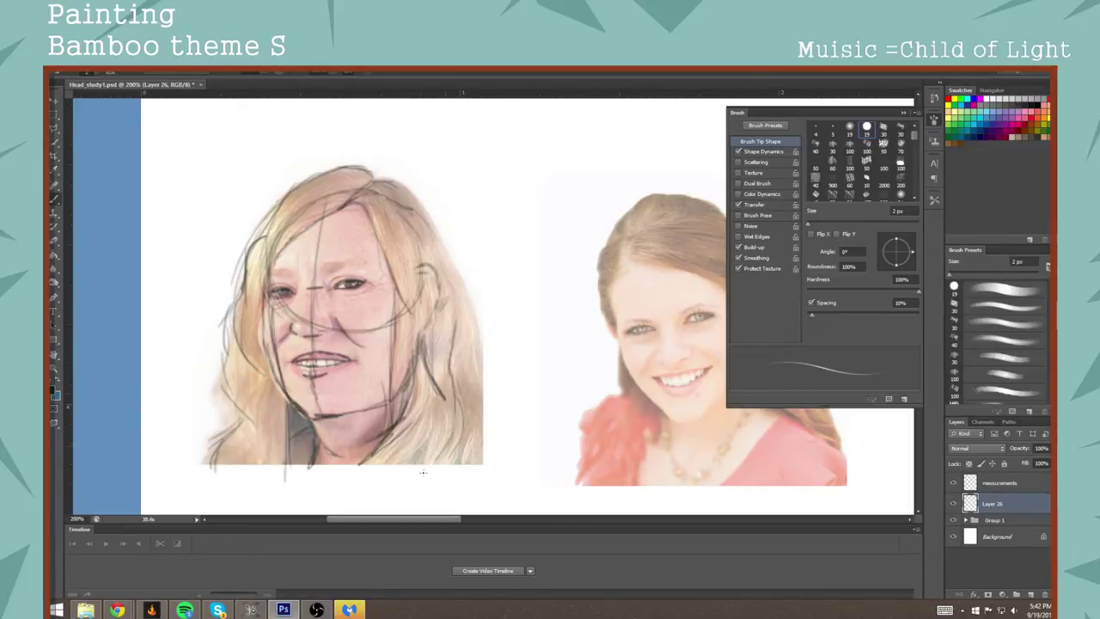
{"action": "left_click_drag", "start_coordinate": [447, 416], "coordinate": [419, 471]}
Step: Outline the outer edge of the blonde woman's near-side hair from the crown to the curled ends below the photo
{"action": "left_click_drag", "start_coordinate": [423, 211], "coordinate": [478, 318]}
{"action": "mouse_move", "coordinate": [436, 253]}
{"action": "left_mouse_down"}
{"action": "mouse_move", "coordinate": [475, 337]}
{"action": "mouse_move", "coordinate": [460, 367]}
{"action": "mouse_move", "coordinate": [470, 369]}
{"action": "mouse_move", "coordinate": [473, 329]}
{"action": "mouse_move", "coordinate": [481, 389]}
{"action": "mouse_move", "coordinate": [473, 312]}
{"action": "mouse_move", "coordinate": [487, 385]}
{"action": "left_mouse_up"}
{"action": "mouse_move", "coordinate": [483, 320]}
{"action": "left_mouse_down"}
{"action": "mouse_move", "coordinate": [490, 394]}
{"action": "mouse_move", "coordinate": [472, 437]}
{"action": "mouse_move", "coordinate": [461, 432]}
{"action": "mouse_move", "coordinate": [449, 491]}
{"action": "left_mouse_up"}
{"action": "left_click_drag", "start_coordinate": [466, 452], "coordinate": [438, 497]}
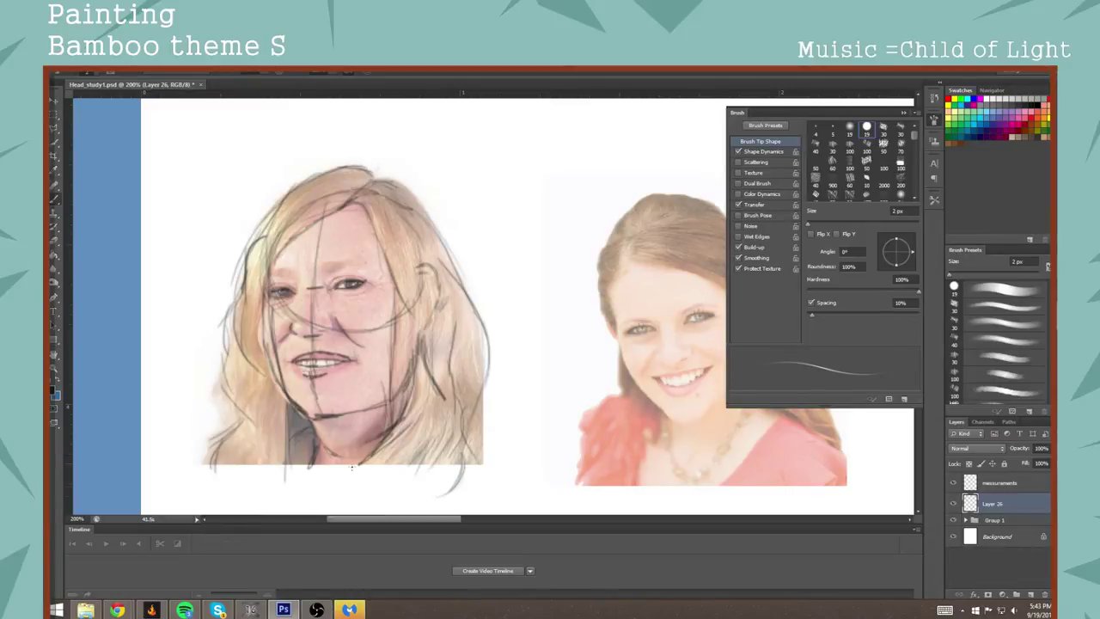
Step: Draw the curled hair ends that hang below the blonde woman's photo
{"action": "mouse_move", "coordinate": [353, 465]}
{"action": "left_mouse_down"}
{"action": "mouse_move", "coordinate": [339, 497]}
{"action": "mouse_move", "coordinate": [433, 465]}
{"action": "mouse_move", "coordinate": [384, 484]}
{"action": "mouse_move", "coordinate": [416, 471]}
{"action": "left_mouse_up"}
{"action": "left_click_drag", "start_coordinate": [351, 492], "coordinate": [469, 452]}
{"action": "mouse_move", "coordinate": [393, 492]}
{"action": "left_mouse_down"}
{"action": "mouse_move", "coordinate": [438, 448]}
{"action": "mouse_move", "coordinate": [429, 456]}
{"action": "left_mouse_up"}
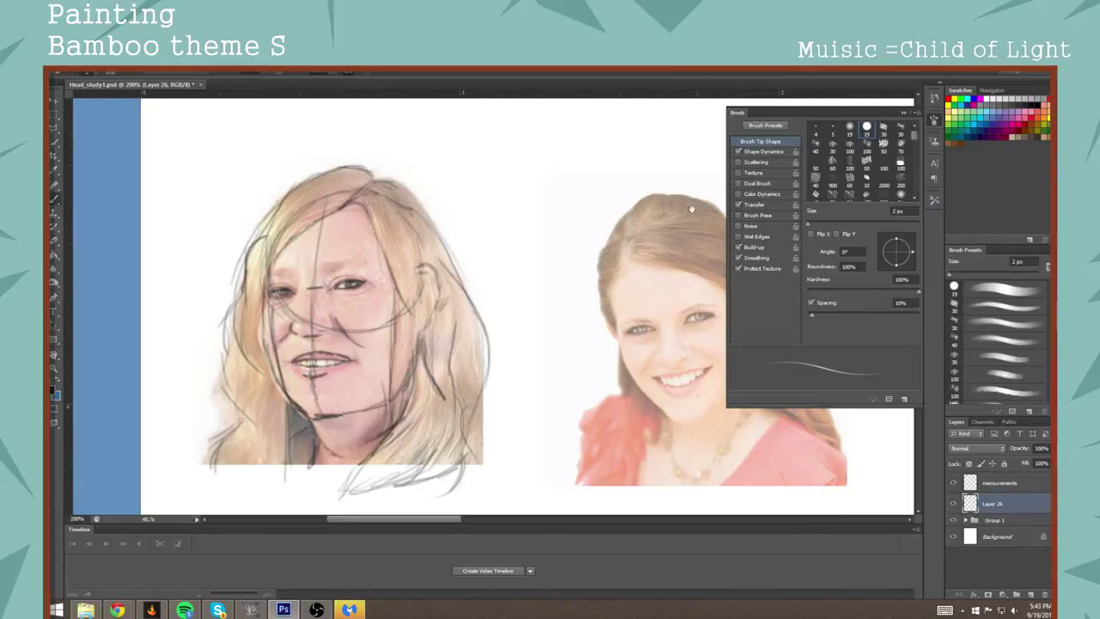
Step: Sketch the cranial circle over the forehead, hair and eye area of the smiling woman in the red top
{"action": "left_click_drag", "start_coordinate": [692, 210], "coordinate": [553, 202]}
{"action": "key", "text": "z"}
{"action": "left_click", "coordinate": [553, 272]}
{"action": "key", "text": "b"}
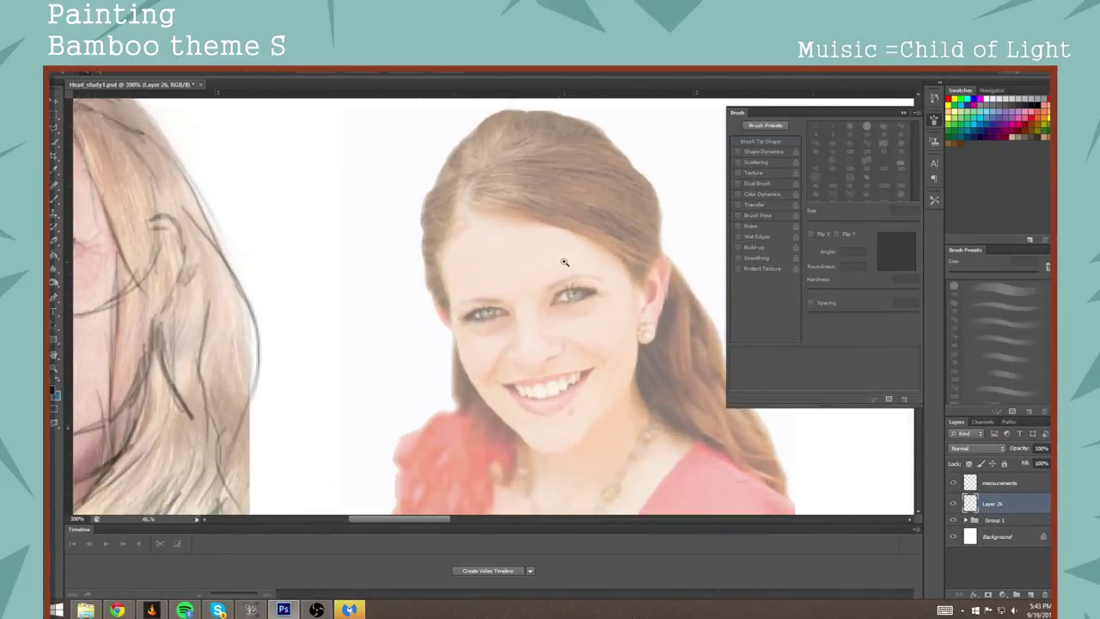
{"action": "left_click_drag", "start_coordinate": [636, 316], "coordinate": [550, 271]}
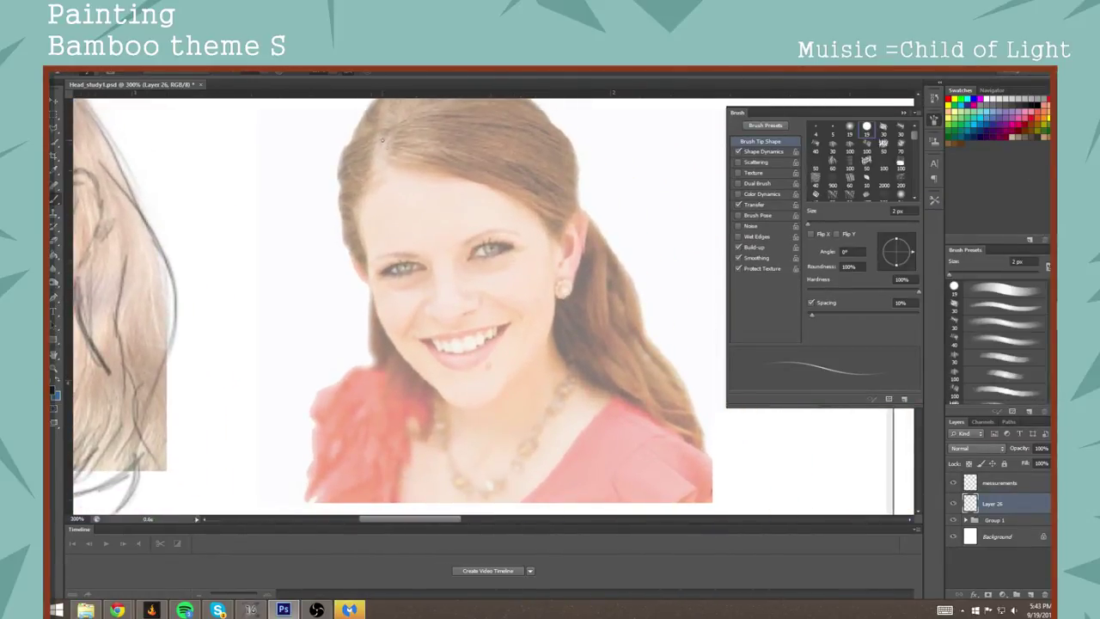
{"action": "left_click_drag", "start_coordinate": [422, 178], "coordinate": [395, 215]}
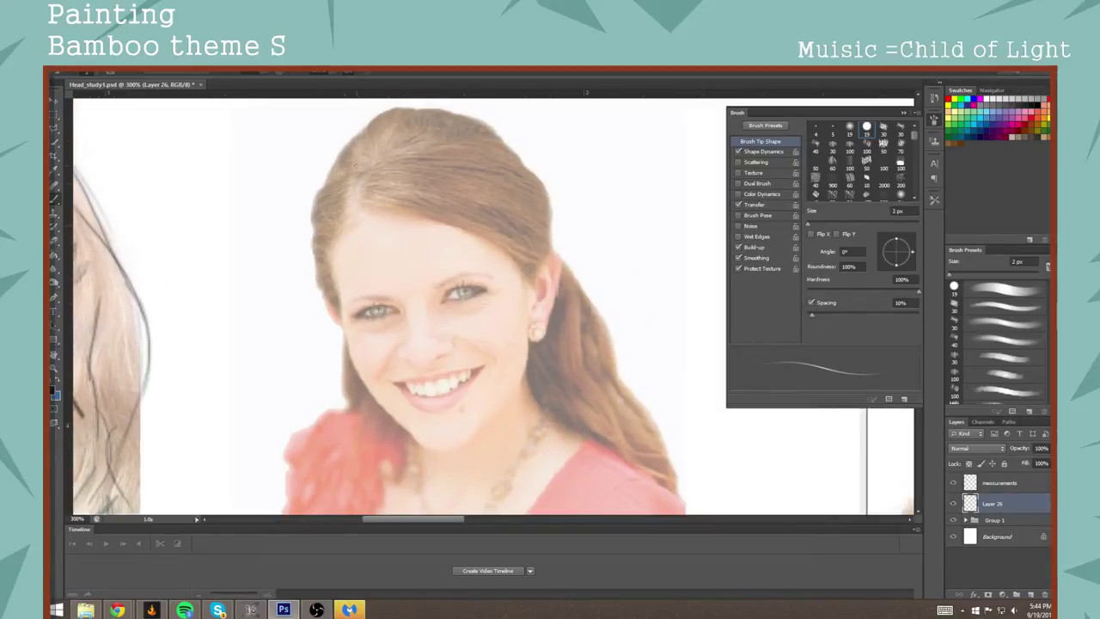
{"action": "mouse_move", "coordinate": [346, 304]}
{"action": "left_mouse_down"}
{"action": "mouse_move", "coordinate": [333, 250]}
{"action": "mouse_move", "coordinate": [337, 268]}
{"action": "mouse_move", "coordinate": [345, 191]}
{"action": "mouse_move", "coordinate": [384, 155]}
{"action": "left_mouse_up"}
{"action": "mouse_move", "coordinate": [341, 284]}
{"action": "left_mouse_down"}
{"action": "mouse_move", "coordinate": [404, 333]}
{"action": "mouse_move", "coordinate": [464, 332]}
{"action": "mouse_move", "coordinate": [517, 293]}
{"action": "mouse_move", "coordinate": [542, 234]}
{"action": "mouse_move", "coordinate": [540, 194]}
{"action": "left_mouse_up"}
{"action": "mouse_move", "coordinate": [361, 165]}
{"action": "left_mouse_down"}
{"action": "mouse_move", "coordinate": [451, 141]}
{"action": "mouse_move", "coordinate": [502, 165]}
{"action": "mouse_move", "coordinate": [521, 187]}
{"action": "mouse_move", "coordinate": [523, 215]}
{"action": "left_mouse_up"}
{"action": "mouse_move", "coordinate": [504, 165]}
{"action": "left_mouse_down"}
{"action": "mouse_move", "coordinate": [533, 213]}
{"action": "mouse_move", "coordinate": [525, 274]}
{"action": "left_mouse_up"}
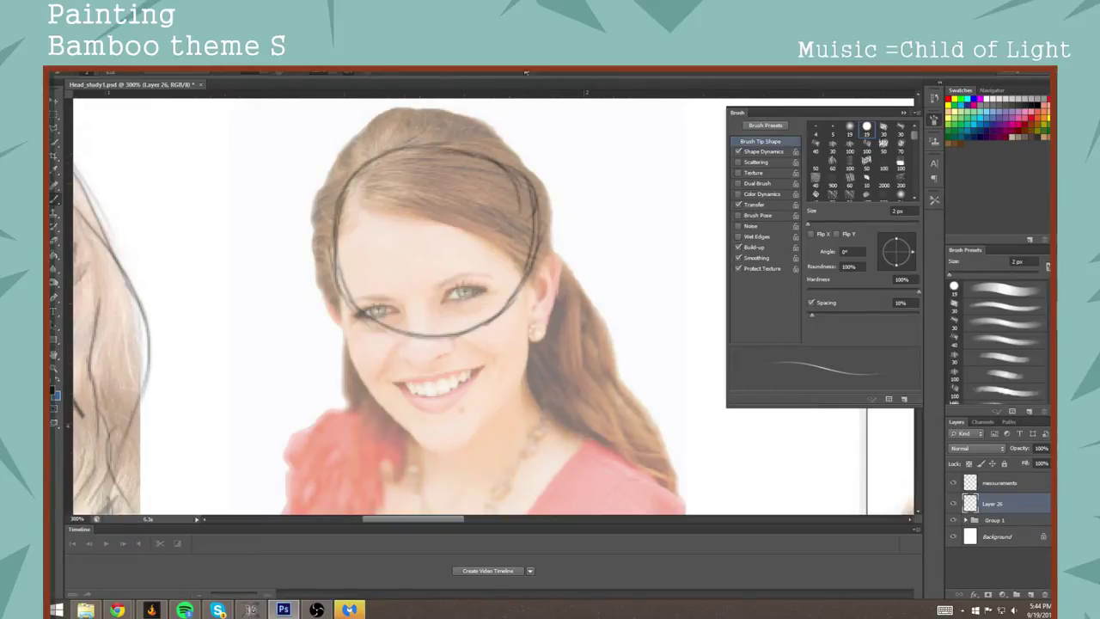
Step: Mark the bottom of the chin and the hairline arc across the forehead of the woman in red
{"action": "key", "text": "alt+Tab"}
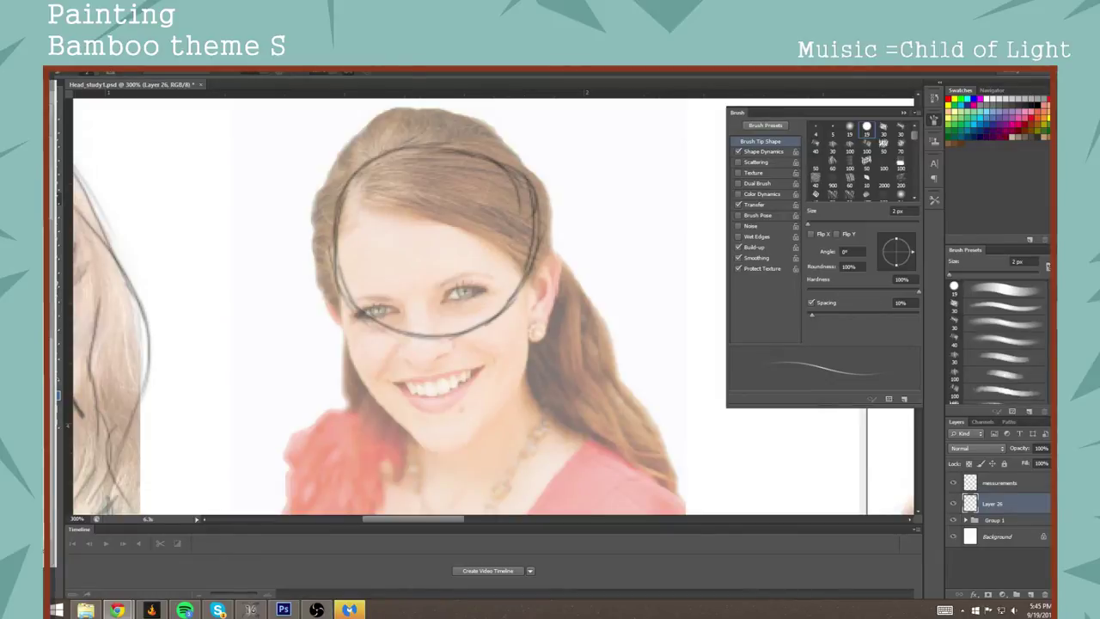
{"action": "left_click_drag", "start_coordinate": [438, 436], "coordinate": [459, 441]}
{"action": "key", "text": "ctrl+z"}
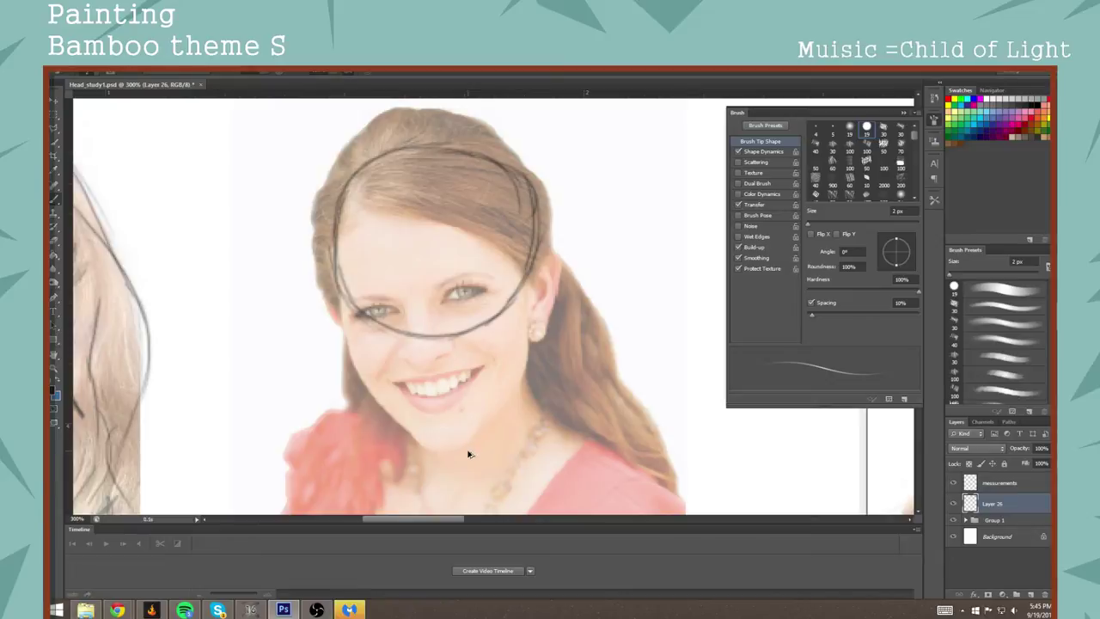
{"action": "left_click_drag", "start_coordinate": [465, 448], "coordinate": [409, 437]}
{"action": "mouse_move", "coordinate": [342, 239]}
{"action": "left_mouse_down"}
{"action": "mouse_move", "coordinate": [382, 219]}
{"action": "mouse_move", "coordinate": [434, 222]}
{"action": "left_mouse_up"}
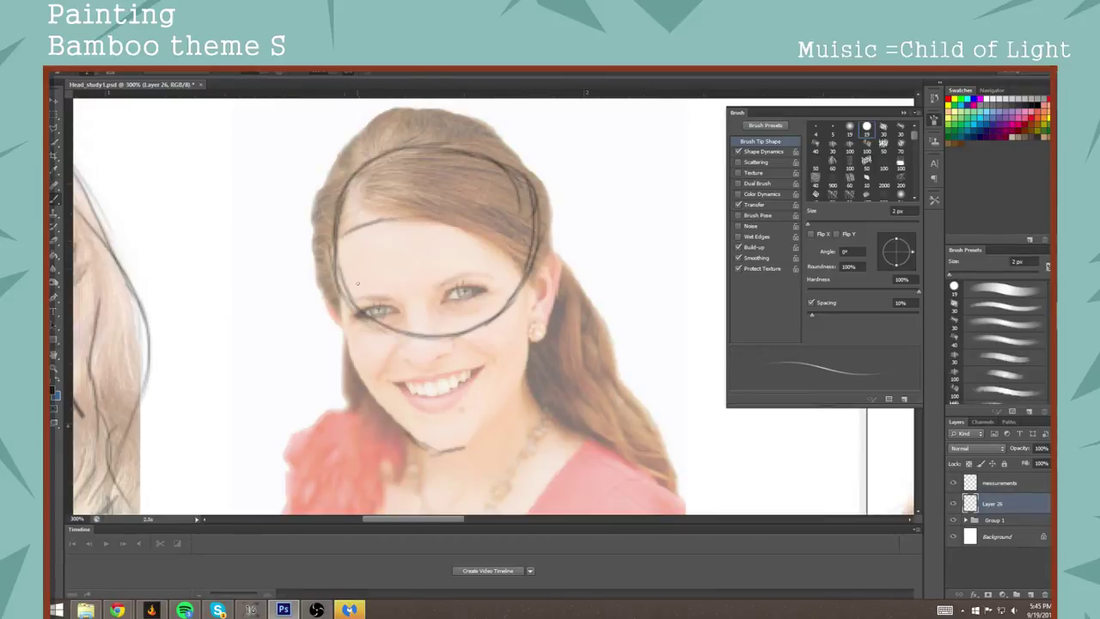
Step: Draw both sides of the face from the temples down the cheeks and jaw to the chin of the woman in red
{"action": "mouse_move", "coordinate": [339, 280]}
{"action": "left_mouse_down"}
{"action": "mouse_move", "coordinate": [356, 369]}
{"action": "mouse_move", "coordinate": [382, 398]}
{"action": "left_mouse_up"}
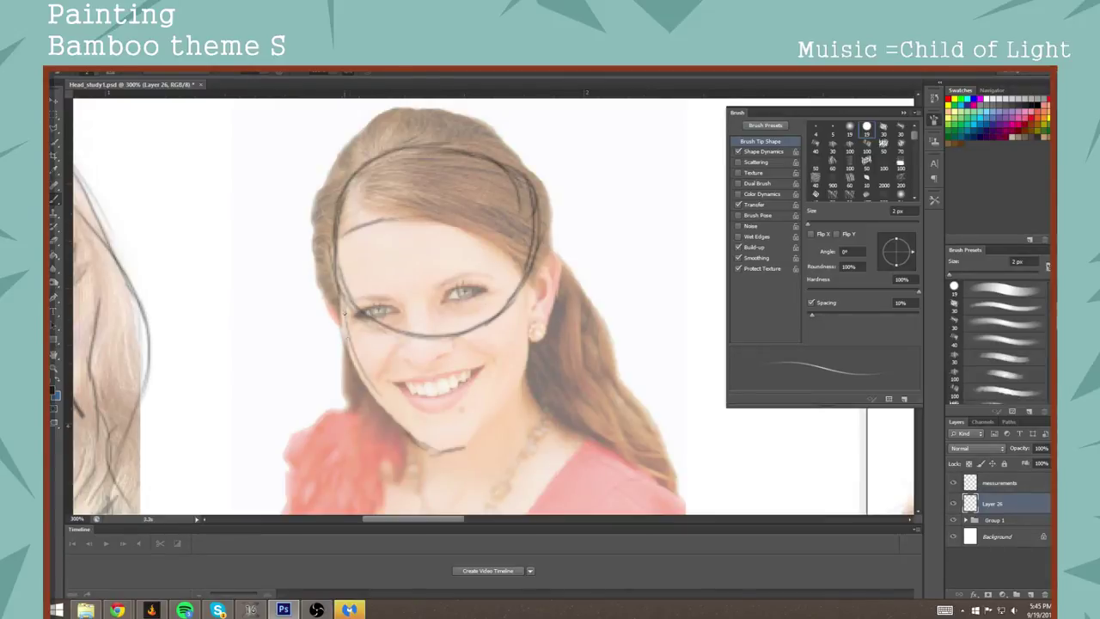
{"action": "left_click_drag", "start_coordinate": [343, 313], "coordinate": [424, 435]}
{"action": "mouse_move", "coordinate": [358, 373]}
{"action": "left_mouse_down"}
{"action": "mouse_move", "coordinate": [431, 440]}
{"action": "mouse_move", "coordinate": [506, 409]}
{"action": "left_mouse_up"}
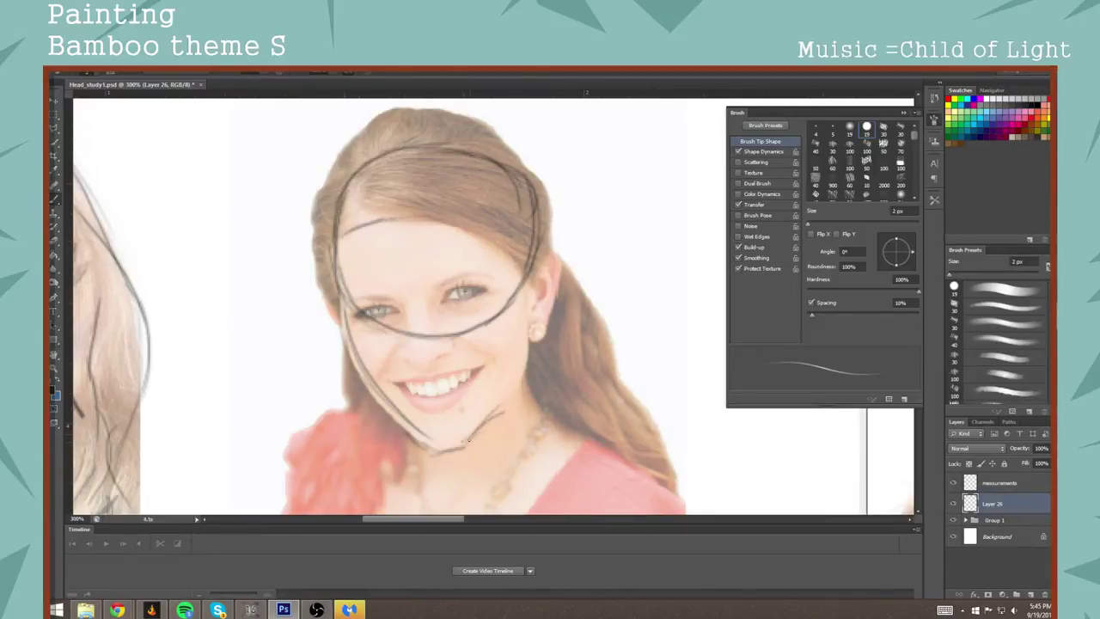
{"action": "mouse_move", "coordinate": [463, 440]}
{"action": "left_mouse_down"}
{"action": "mouse_move", "coordinate": [533, 389]}
{"action": "mouse_move", "coordinate": [526, 334]}
{"action": "left_mouse_up"}
{"action": "left_click_drag", "start_coordinate": [519, 287], "coordinate": [526, 361]}
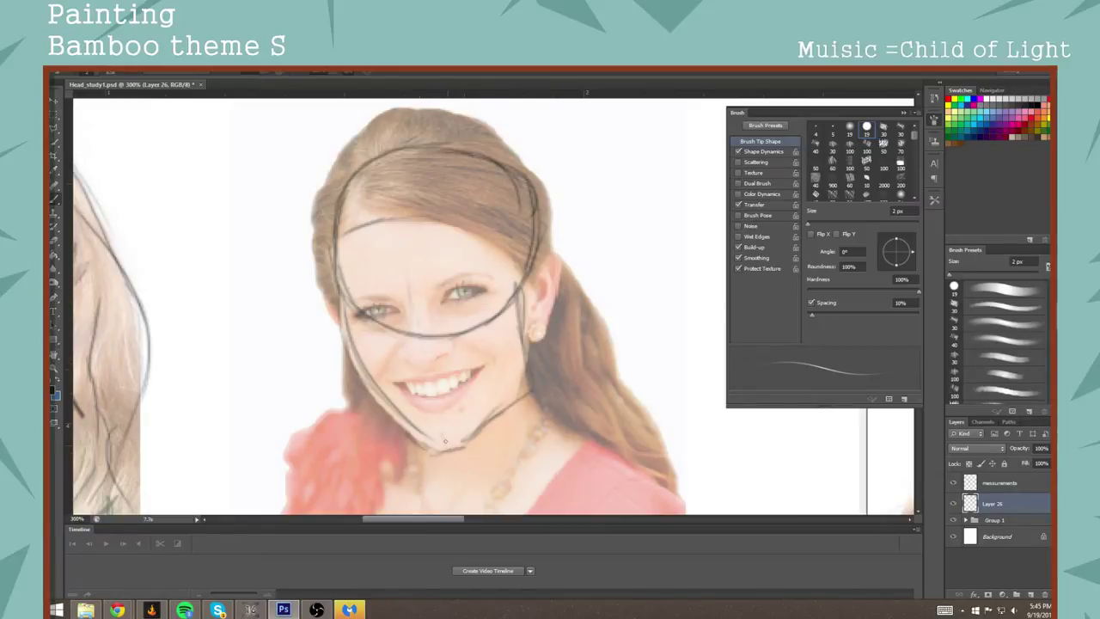
Step: Draw the tilted centre line of the face from the chin up to the hairline of the woman in red
{"action": "left_click_drag", "start_coordinate": [444, 440], "coordinate": [435, 410]}
{"action": "left_click_drag", "start_coordinate": [415, 281], "coordinate": [448, 444]}
{"action": "key", "text": "ctrl+z"}
{"action": "left_click_drag", "start_coordinate": [450, 446], "coordinate": [414, 292]}
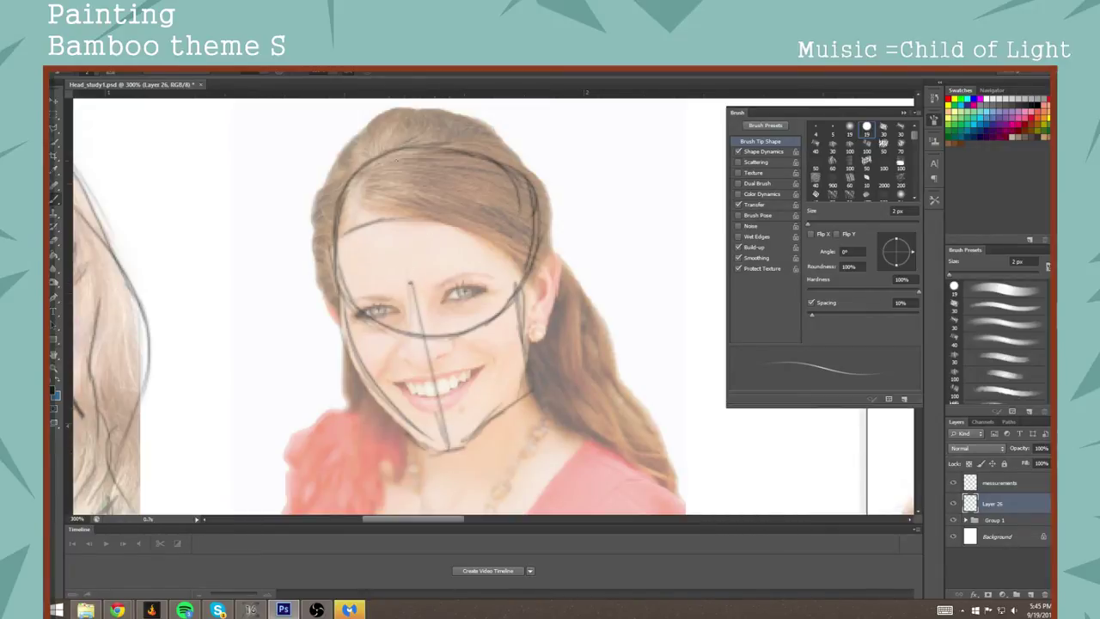
{"action": "left_click_drag", "start_coordinate": [447, 446], "coordinate": [434, 400]}
{"action": "left_click_drag", "start_coordinate": [421, 333], "coordinate": [400, 217]}
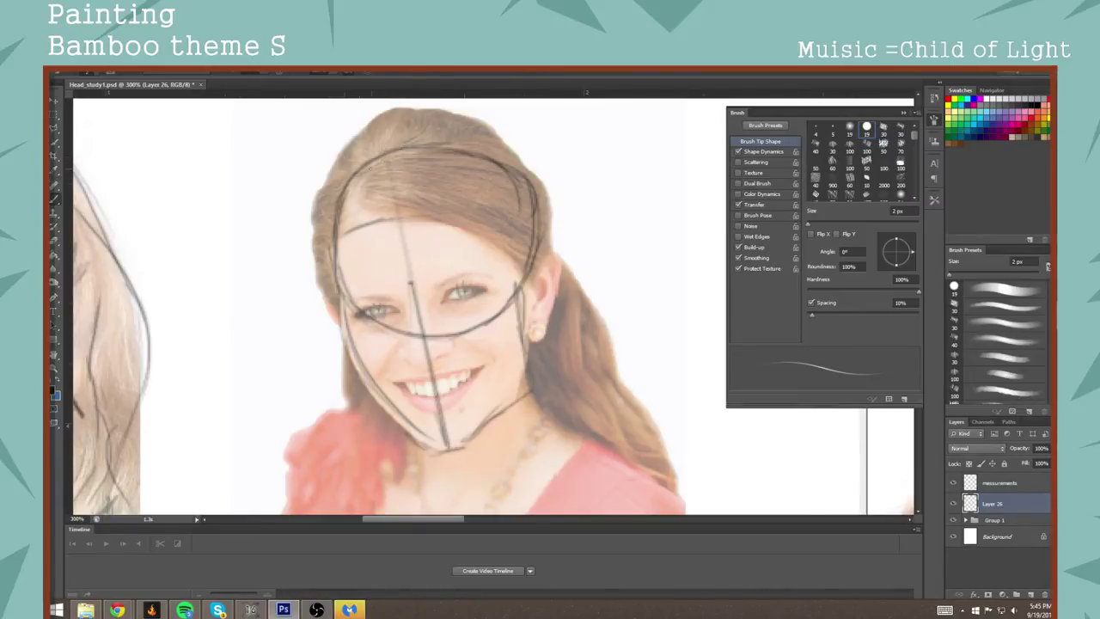
Step: Sketch the swept front hair and the near ear, and mark the eye line, nose base and mouth line on the centre line
{"action": "mouse_move", "coordinate": [357, 177]}
{"action": "left_mouse_down"}
{"action": "mouse_move", "coordinate": [371, 215]}
{"action": "mouse_move", "coordinate": [516, 258]}
{"action": "mouse_move", "coordinate": [532, 288]}
{"action": "mouse_move", "coordinate": [556, 269]}
{"action": "mouse_move", "coordinate": [559, 280]}
{"action": "left_mouse_up"}
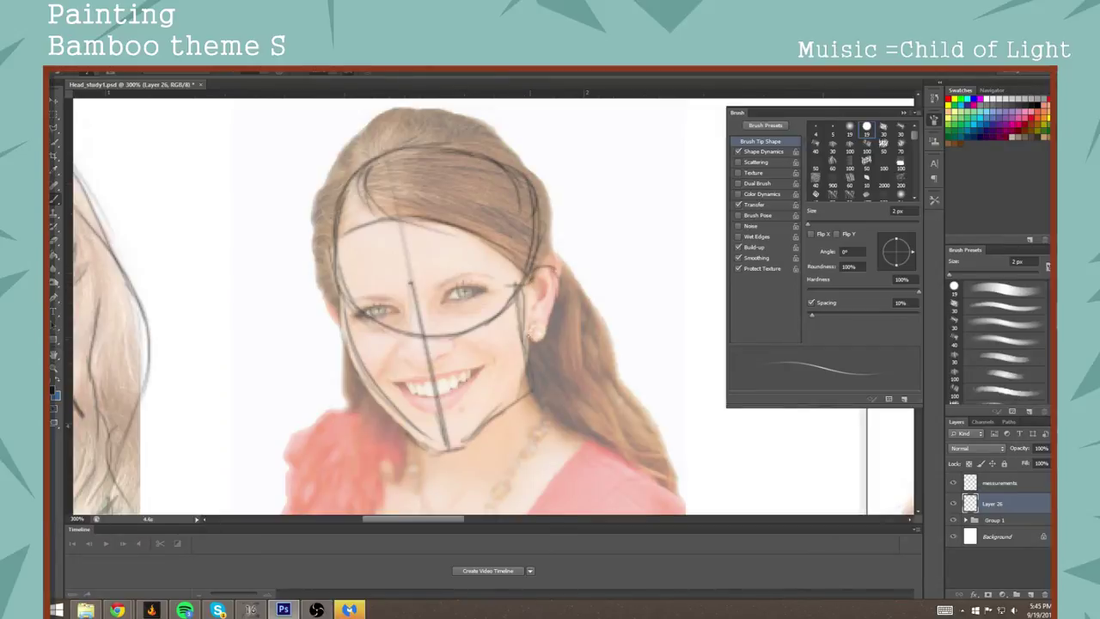
{"action": "left_click_drag", "start_coordinate": [528, 342], "coordinate": [555, 288]}
{"action": "mouse_move", "coordinate": [427, 367]}
{"action": "left_mouse_down"}
{"action": "mouse_move", "coordinate": [439, 367]}
{"action": "mouse_move", "coordinate": [422, 366]}
{"action": "left_mouse_up"}
{"action": "mouse_move", "coordinate": [413, 306]}
{"action": "left_mouse_down"}
{"action": "mouse_move", "coordinate": [427, 305]}
{"action": "mouse_move", "coordinate": [413, 307]}
{"action": "left_mouse_up"}
{"action": "left_click_drag", "start_coordinate": [442, 393], "coordinate": [429, 390]}
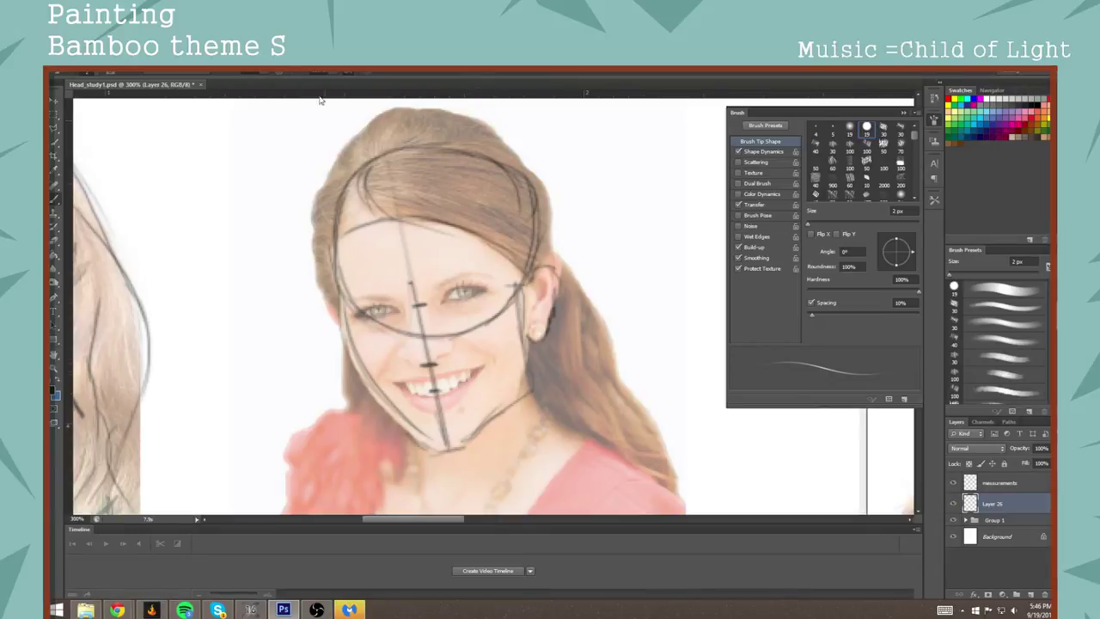
Step: Draw the eyes, the underside and wings of the nose, and the brow lines of the woman in red
{"action": "key", "text": "alt+Tab"}
{"action": "left_click_drag", "start_coordinate": [464, 287], "coordinate": [468, 292]}
{"action": "left_click_drag", "start_coordinate": [371, 309], "coordinate": [373, 313]}
{"action": "mouse_move", "coordinate": [419, 364]}
{"action": "left_mouse_down"}
{"action": "mouse_move", "coordinate": [399, 348]}
{"action": "mouse_move", "coordinate": [452, 348]}
{"action": "left_mouse_up"}
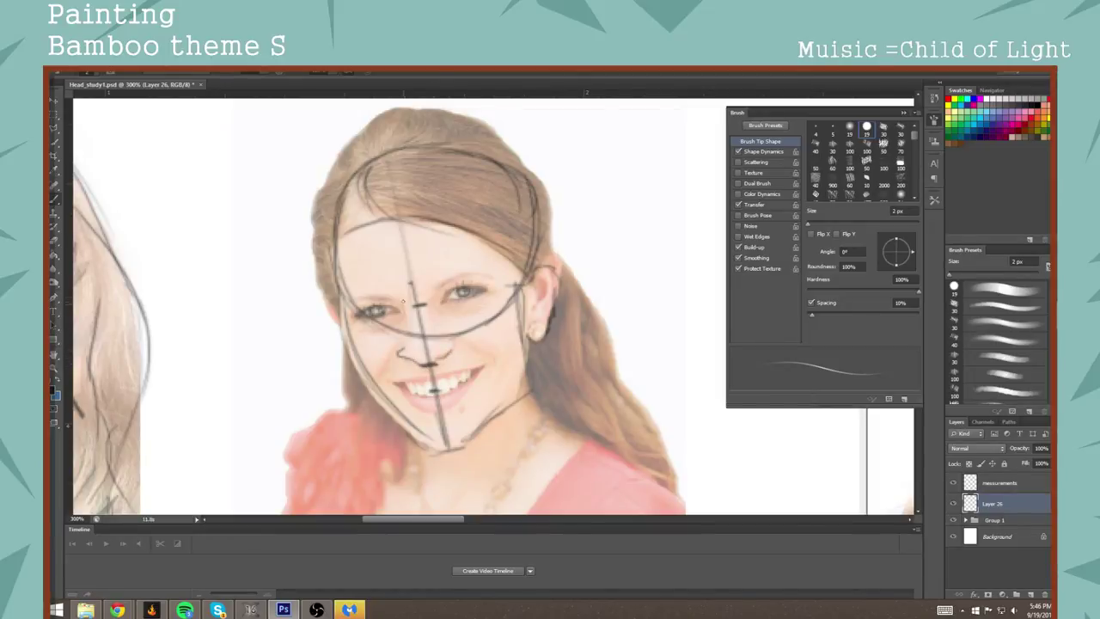
{"action": "mouse_move", "coordinate": [402, 300]}
{"action": "left_mouse_down"}
{"action": "mouse_move", "coordinate": [394, 294]}
{"action": "mouse_move", "coordinate": [407, 314]}
{"action": "mouse_move", "coordinate": [403, 301]}
{"action": "mouse_move", "coordinate": [364, 305]}
{"action": "mouse_move", "coordinate": [382, 319]}
{"action": "mouse_move", "coordinate": [480, 292]}
{"action": "mouse_move", "coordinate": [447, 302]}
{"action": "left_mouse_up"}
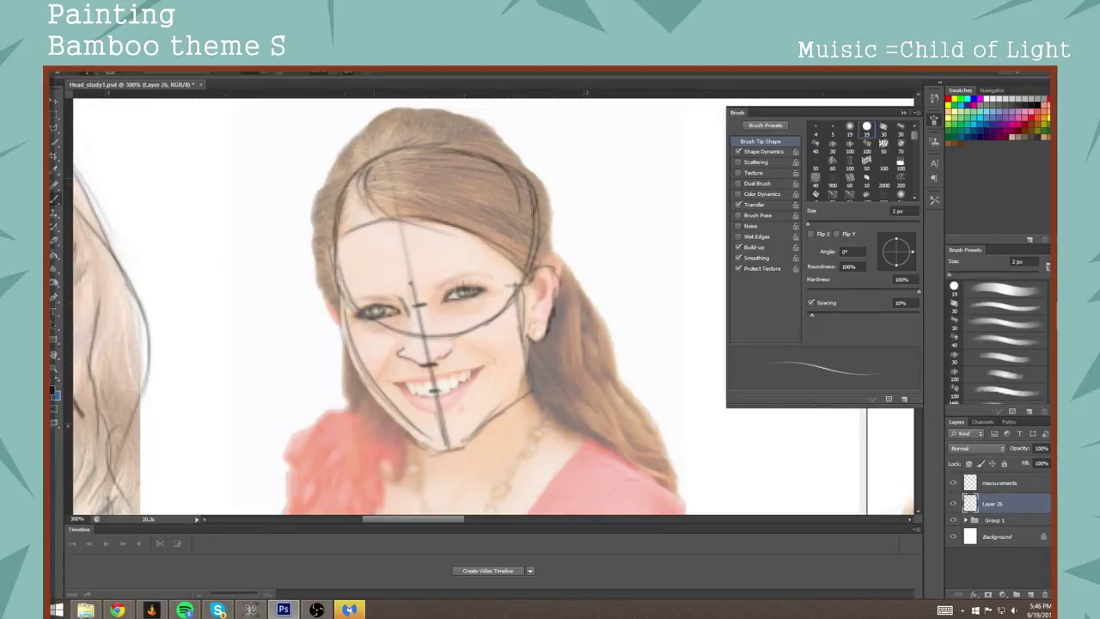
Step: Outline the hair of the woman in red from the far temple over the crown to the near ear
{"action": "mouse_move", "coordinate": [353, 178]}
{"action": "left_mouse_down"}
{"action": "mouse_move", "coordinate": [325, 182]}
{"action": "mouse_move", "coordinate": [311, 220]}
{"action": "mouse_move", "coordinate": [325, 298]}
{"action": "mouse_move", "coordinate": [341, 311]}
{"action": "left_mouse_up"}
{"action": "mouse_move", "coordinate": [336, 270]}
{"action": "left_mouse_down"}
{"action": "mouse_move", "coordinate": [344, 322]}
{"action": "mouse_move", "coordinate": [330, 243]}
{"action": "left_mouse_up"}
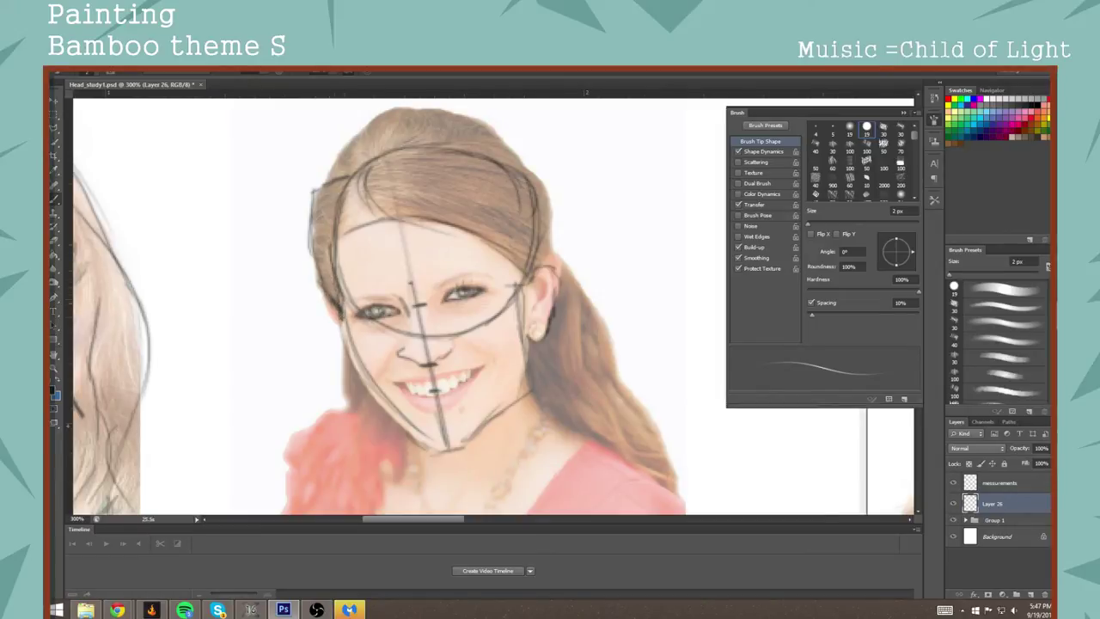
{"action": "mouse_move", "coordinate": [322, 293]}
{"action": "left_mouse_down"}
{"action": "mouse_move", "coordinate": [353, 372]}
{"action": "mouse_move", "coordinate": [400, 421]}
{"action": "left_mouse_up"}
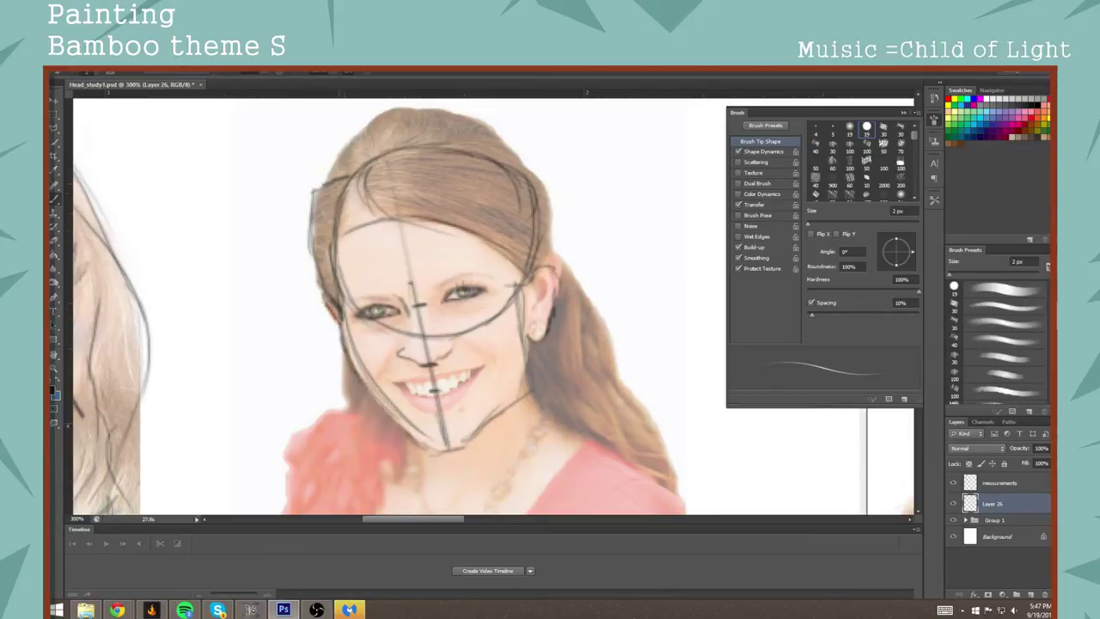
{"action": "mouse_move", "coordinate": [325, 184]}
{"action": "left_mouse_down"}
{"action": "mouse_move", "coordinate": [383, 121]}
{"action": "mouse_move", "coordinate": [413, 110]}
{"action": "mouse_move", "coordinate": [496, 129]}
{"action": "mouse_move", "coordinate": [447, 143]}
{"action": "mouse_move", "coordinate": [498, 135]}
{"action": "mouse_move", "coordinate": [547, 199]}
{"action": "left_mouse_up"}
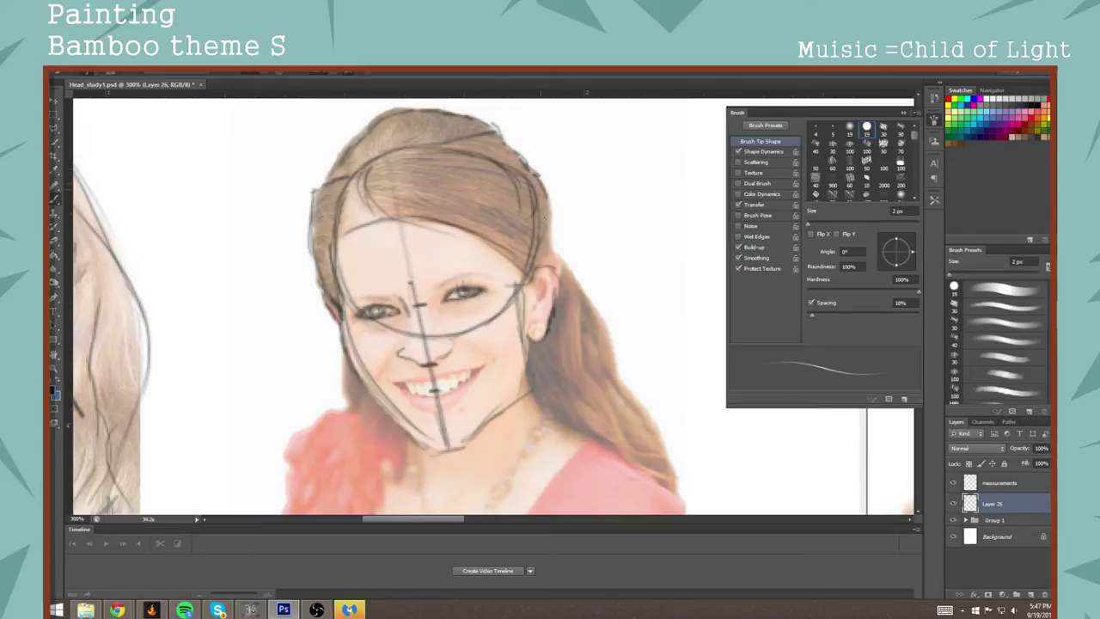
{"action": "left_click_drag", "start_coordinate": [537, 268], "coordinate": [551, 190]}
Step: Outline the long hair behind the near ear, along the neck and its outer edge down to the shoulder
{"action": "mouse_move", "coordinate": [495, 416]}
{"action": "left_mouse_down"}
{"action": "mouse_move", "coordinate": [522, 382]}
{"action": "mouse_move", "coordinate": [544, 389]}
{"action": "mouse_move", "coordinate": [532, 369]}
{"action": "mouse_move", "coordinate": [554, 417]}
{"action": "mouse_move", "coordinate": [636, 468]}
{"action": "left_mouse_up"}
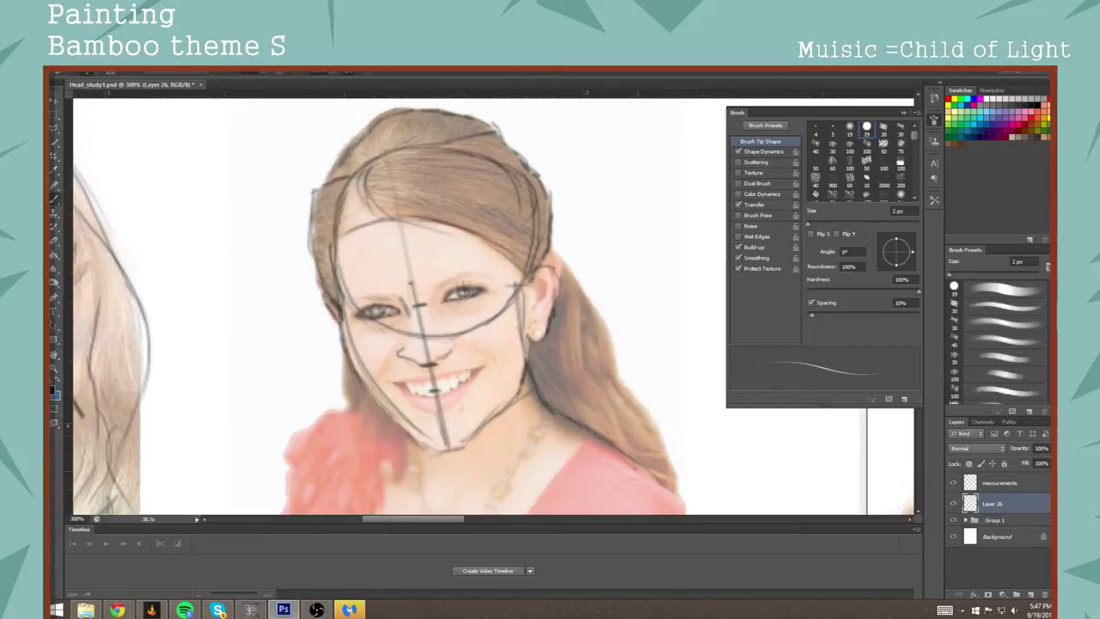
{"action": "mouse_move", "coordinate": [578, 266]}
{"action": "left_mouse_down"}
{"action": "mouse_move", "coordinate": [575, 283]}
{"action": "mouse_move", "coordinate": [607, 335]}
{"action": "mouse_move", "coordinate": [618, 383]}
{"action": "mouse_move", "coordinate": [660, 436]}
{"action": "mouse_move", "coordinate": [674, 488]}
{"action": "left_mouse_up"}
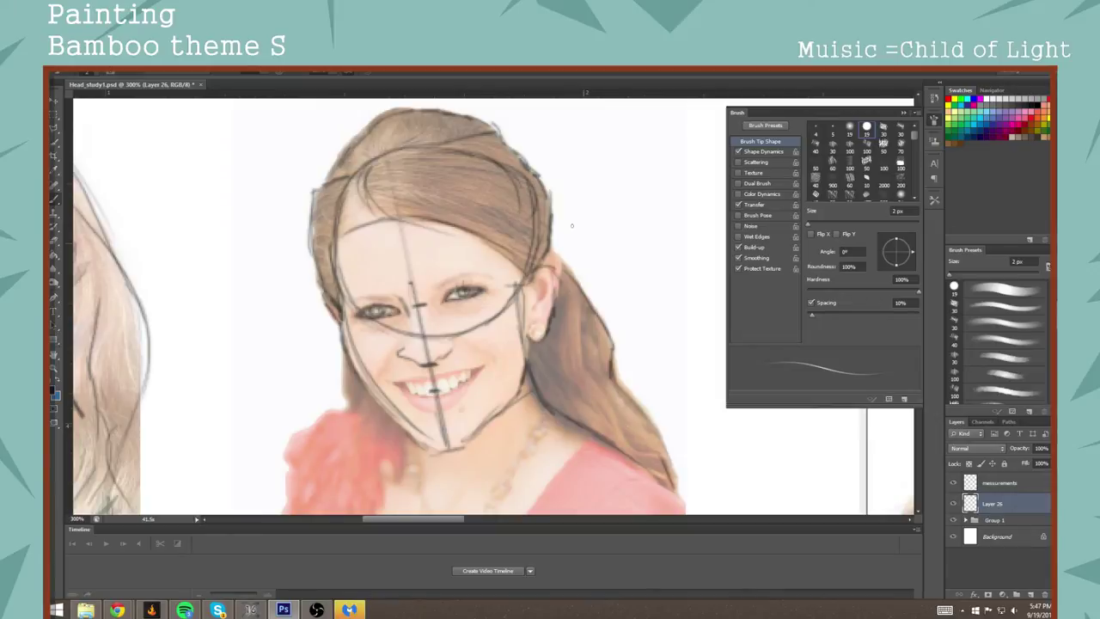
{"action": "key", "text": "alt+Tab"}
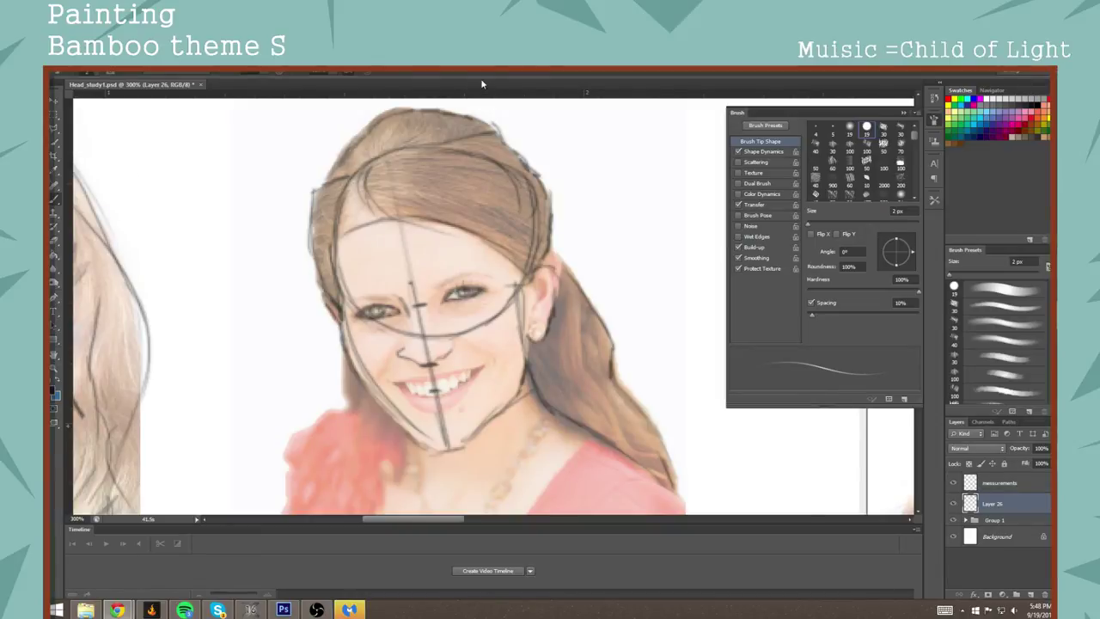
{"action": "left_click", "coordinate": [420, 78]}
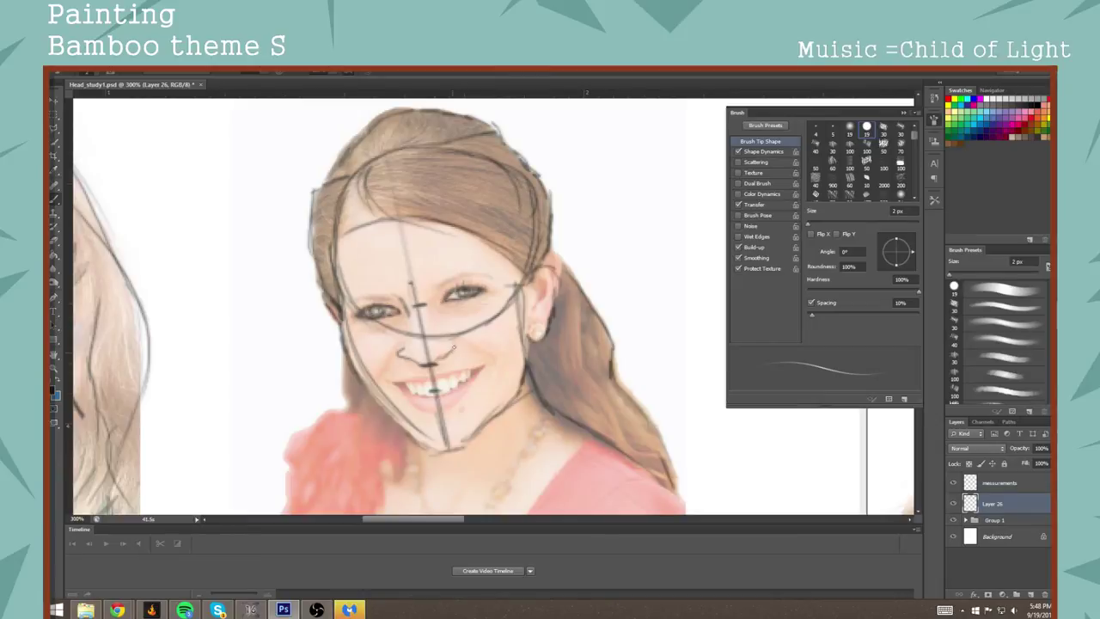
Step: Draw the smile creases beside the mouth and outline the upper and lower lips of the woman in red
{"action": "left_click_drag", "start_coordinate": [394, 358], "coordinate": [384, 381]}
{"action": "left_click_drag", "start_coordinate": [473, 346], "coordinate": [496, 366]}
{"action": "mouse_move", "coordinate": [402, 387]}
{"action": "left_mouse_down"}
{"action": "mouse_move", "coordinate": [449, 394]}
{"action": "mouse_move", "coordinate": [470, 381]}
{"action": "mouse_move", "coordinate": [404, 380]}
{"action": "mouse_move", "coordinate": [483, 366]}
{"action": "mouse_move", "coordinate": [444, 411]}
{"action": "mouse_move", "coordinate": [410, 404]}
{"action": "mouse_move", "coordinate": [462, 400]}
{"action": "left_mouse_up"}
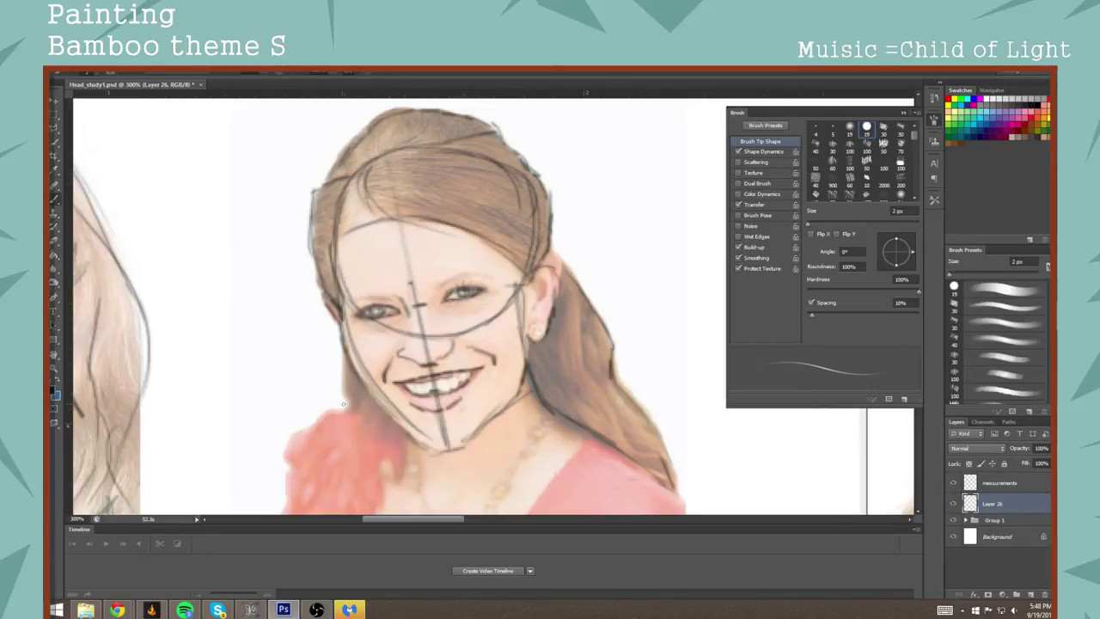
Step: Sketch the far shoulder of the red top and the loose hair strands falling onto it beside the jaw
{"action": "mouse_move", "coordinate": [281, 465]}
{"action": "left_mouse_down"}
{"action": "mouse_move", "coordinate": [297, 438]}
{"action": "mouse_move", "coordinate": [288, 471]}
{"action": "mouse_move", "coordinate": [314, 425]}
{"action": "mouse_move", "coordinate": [369, 409]}
{"action": "left_mouse_up"}
{"action": "mouse_move", "coordinate": [342, 356]}
{"action": "left_mouse_down"}
{"action": "mouse_move", "coordinate": [341, 456]}
{"action": "mouse_move", "coordinate": [361, 444]}
{"action": "mouse_move", "coordinate": [352, 441]}
{"action": "mouse_move", "coordinate": [374, 412]}
{"action": "mouse_move", "coordinate": [363, 489]}
{"action": "left_mouse_up"}
{"action": "left_click_drag", "start_coordinate": [376, 447], "coordinate": [362, 487]}
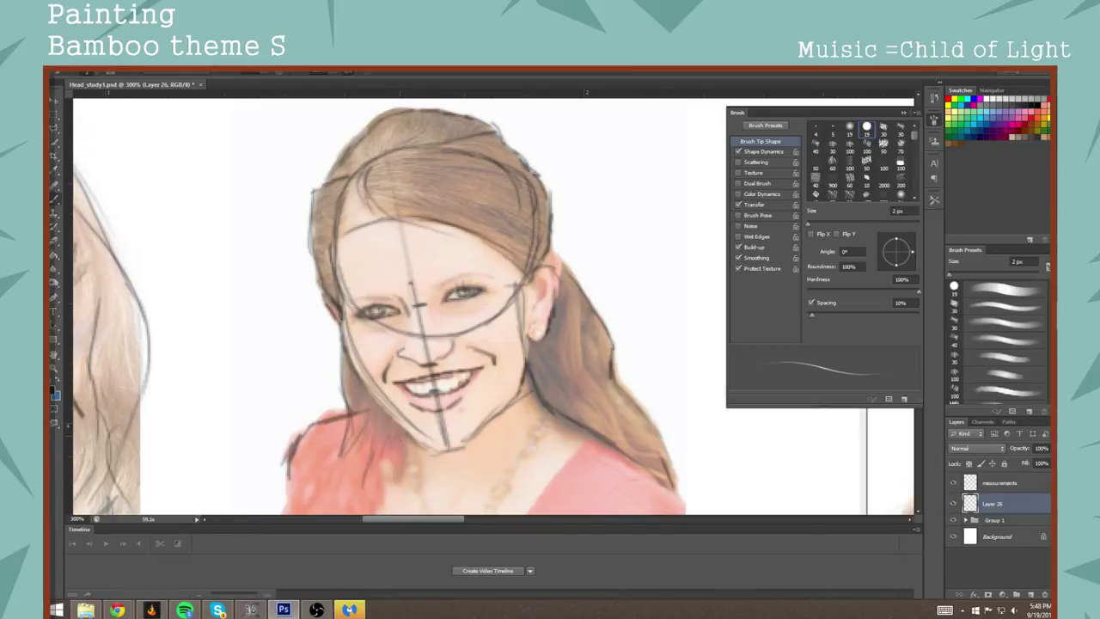
{"action": "mouse_move", "coordinate": [408, 435]}
{"action": "left_mouse_down"}
{"action": "mouse_move", "coordinate": [387, 469]}
{"action": "mouse_move", "coordinate": [383, 438]}
{"action": "mouse_move", "coordinate": [368, 451]}
{"action": "mouse_move", "coordinate": [363, 416]}
{"action": "mouse_move", "coordinate": [359, 475]}
{"action": "left_mouse_up"}
{"action": "left_click_drag", "start_coordinate": [374, 404], "coordinate": [357, 489]}
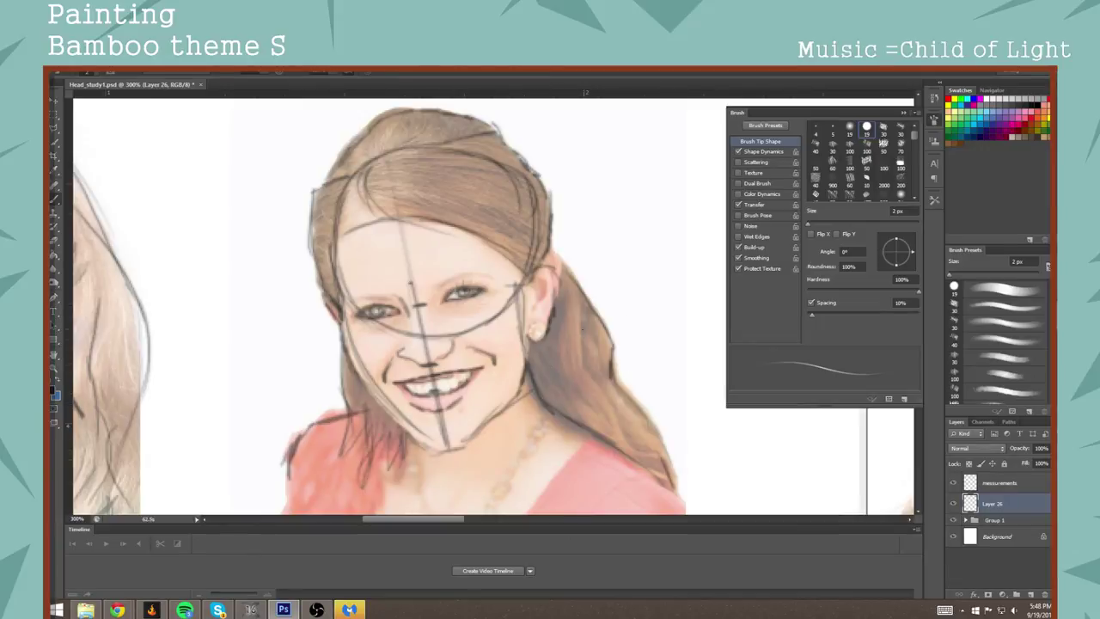
Step: Add inner strands to the long near-side hair, and sketch the near shoulder fold and both neckline edges of the red top
{"action": "mouse_move", "coordinate": [579, 309]}
{"action": "left_mouse_down"}
{"action": "mouse_move", "coordinate": [585, 361]}
{"action": "mouse_move", "coordinate": [617, 411]}
{"action": "mouse_move", "coordinate": [607, 457]}
{"action": "mouse_move", "coordinate": [635, 471]}
{"action": "left_mouse_up"}
{"action": "mouse_move", "coordinate": [585, 430]}
{"action": "left_mouse_down"}
{"action": "mouse_move", "coordinate": [631, 459]}
{"action": "mouse_move", "coordinate": [596, 499]}
{"action": "mouse_move", "coordinate": [670, 492]}
{"action": "left_mouse_up"}
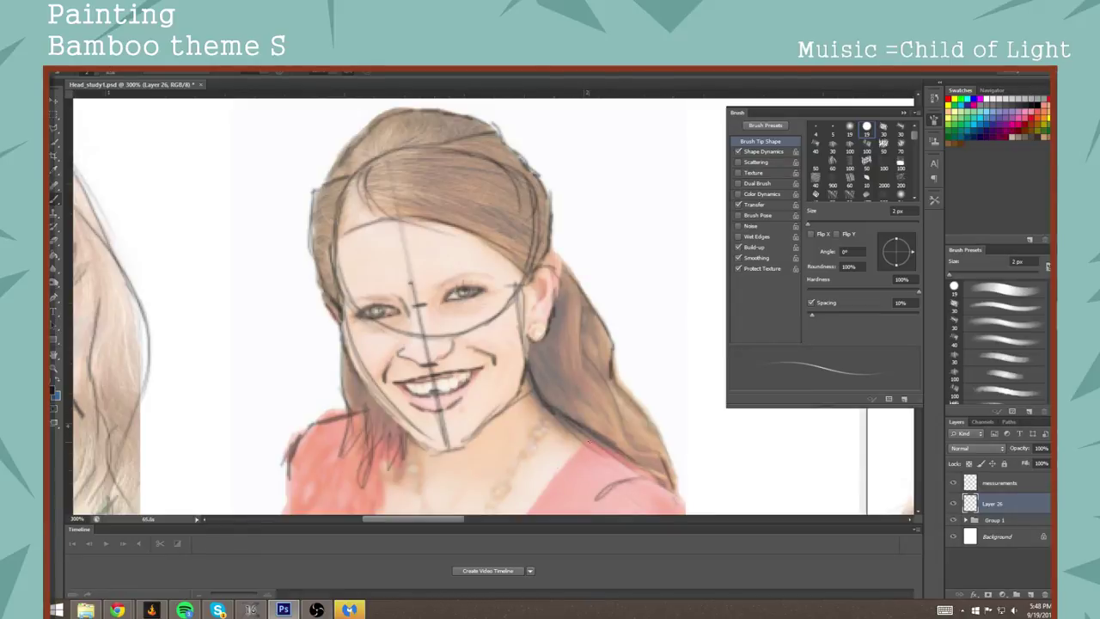
{"action": "mouse_move", "coordinate": [588, 443]}
{"action": "left_mouse_down"}
{"action": "mouse_move", "coordinate": [543, 480]}
{"action": "mouse_move", "coordinate": [535, 505]}
{"action": "left_mouse_up"}
{"action": "left_click_drag", "start_coordinate": [400, 448], "coordinate": [375, 509]}
{"action": "left_click_drag", "start_coordinate": [404, 420], "coordinate": [378, 505]}
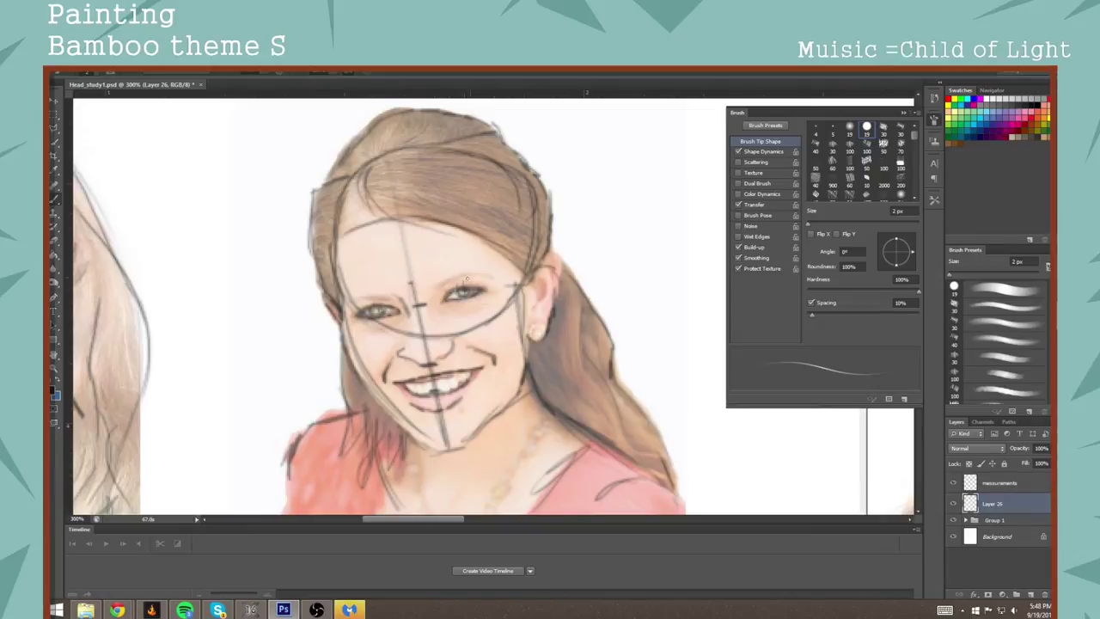
Step: Add strokes for the nose bridge, inner brow and ear, and check the sketch with the Group 1 photos hidden
{"action": "left_click_drag", "start_coordinate": [432, 322], "coordinate": [433, 299]}
{"action": "left_click_drag", "start_coordinate": [391, 301], "coordinate": [401, 297]}
{"action": "left_click", "coordinate": [952, 520]}
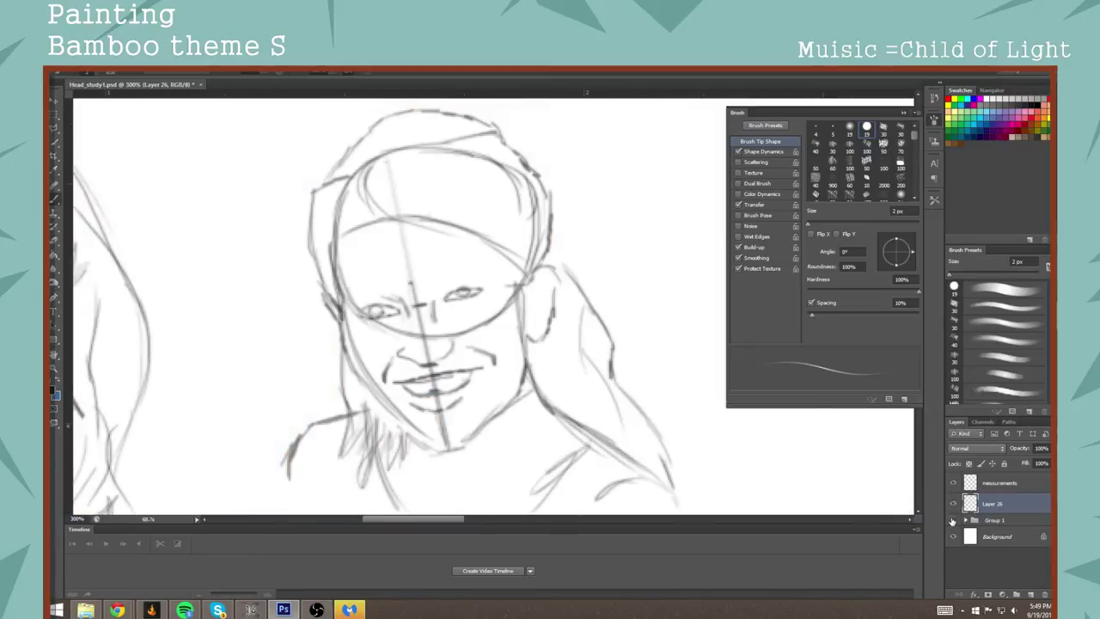
{"action": "left_click", "coordinate": [952, 520]}
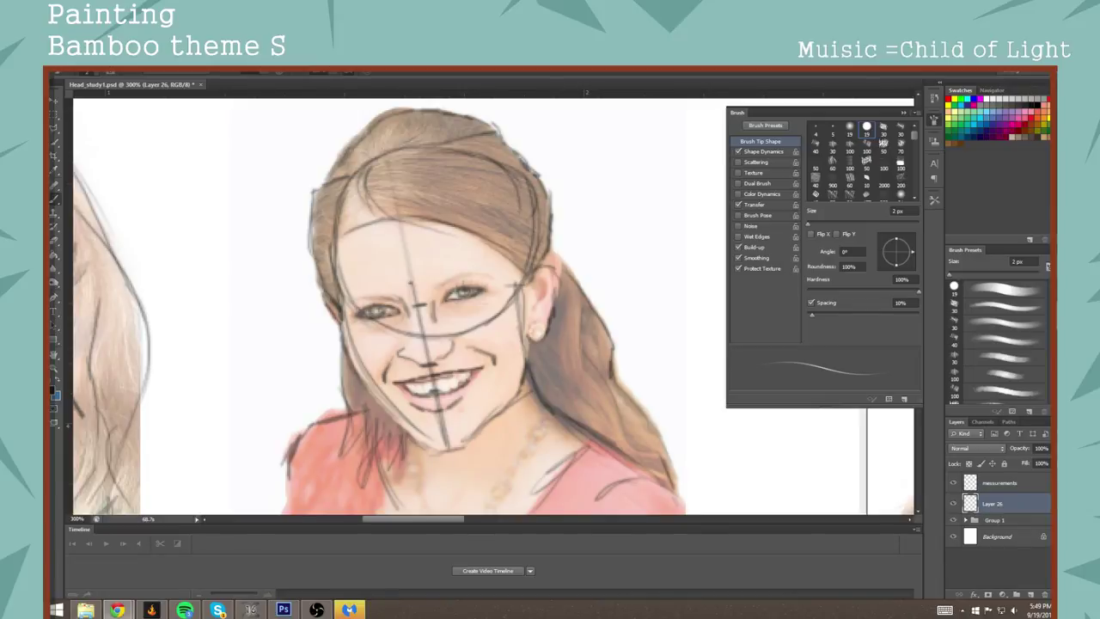
{"action": "left_click", "coordinate": [118, 610]}
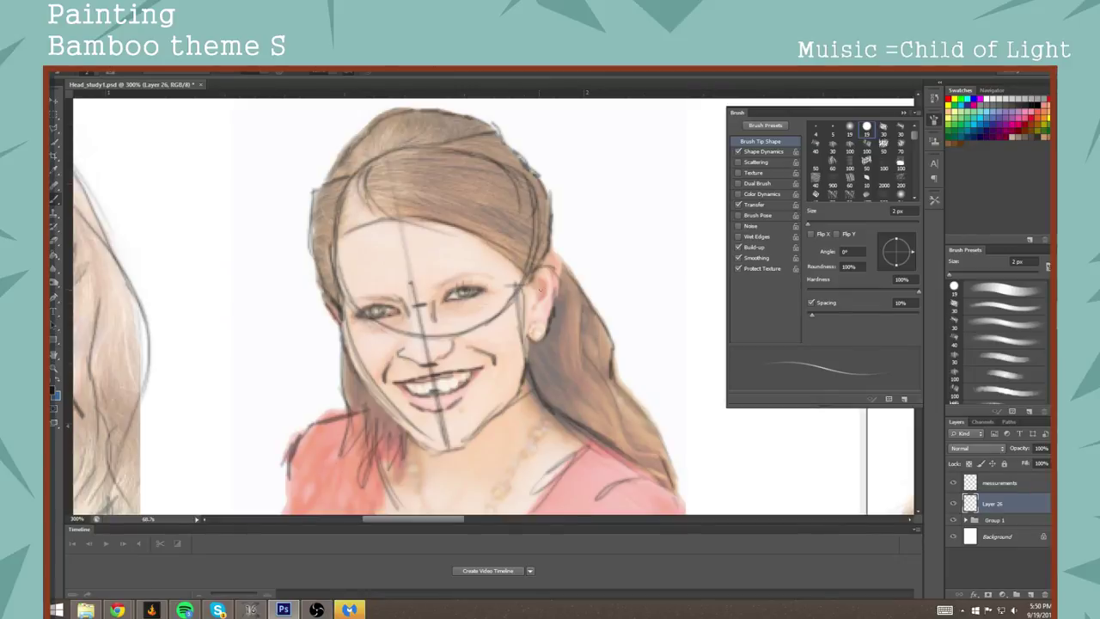
{"action": "mouse_move", "coordinate": [543, 284]}
{"action": "left_mouse_down"}
{"action": "mouse_move", "coordinate": [537, 306]}
{"action": "mouse_move", "coordinate": [542, 294]}
{"action": "left_mouse_up"}
Step: Look over the sketch of the woman in red, the portrait of the woman with bangs, and the whole sheet of portraits
{"action": "left_click_drag", "start_coordinate": [635, 328], "coordinate": [483, 327]}
{"action": "left_click_drag", "start_coordinate": [538, 511], "coordinate": [638, 343]}
{"action": "left_click_drag", "start_coordinate": [498, 243], "coordinate": [650, 430]}
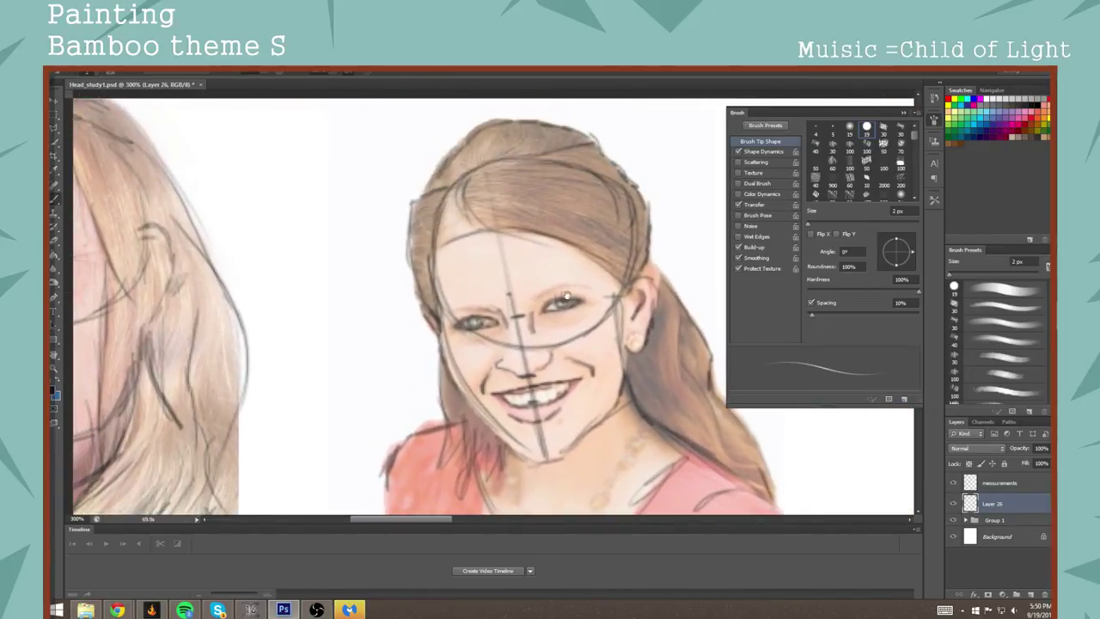
{"action": "left_click_drag", "start_coordinate": [610, 396], "coordinate": [660, 357]}
{"action": "scroll", "coordinate": [661, 357], "scroll_direction": "down", "scroll_amount": 2}
{"action": "scroll", "coordinate": [575, 359], "scroll_direction": "right", "scroll_amount": 8}
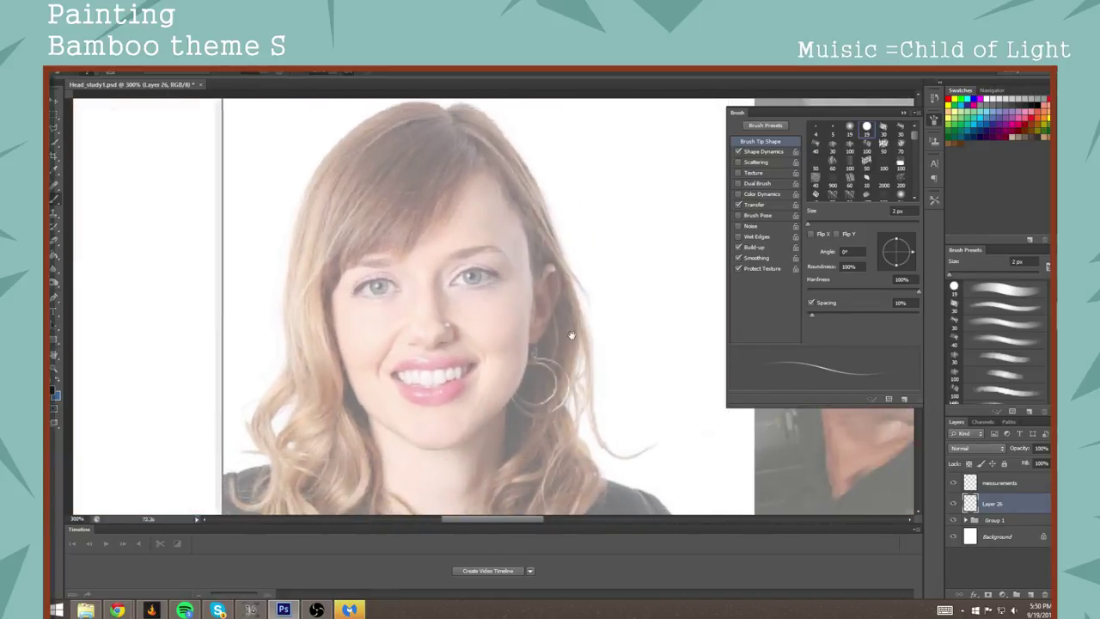
{"action": "left_click_drag", "start_coordinate": [572, 336], "coordinate": [557, 373]}
{"action": "left_click_drag", "start_coordinate": [495, 340], "coordinate": [513, 322]}
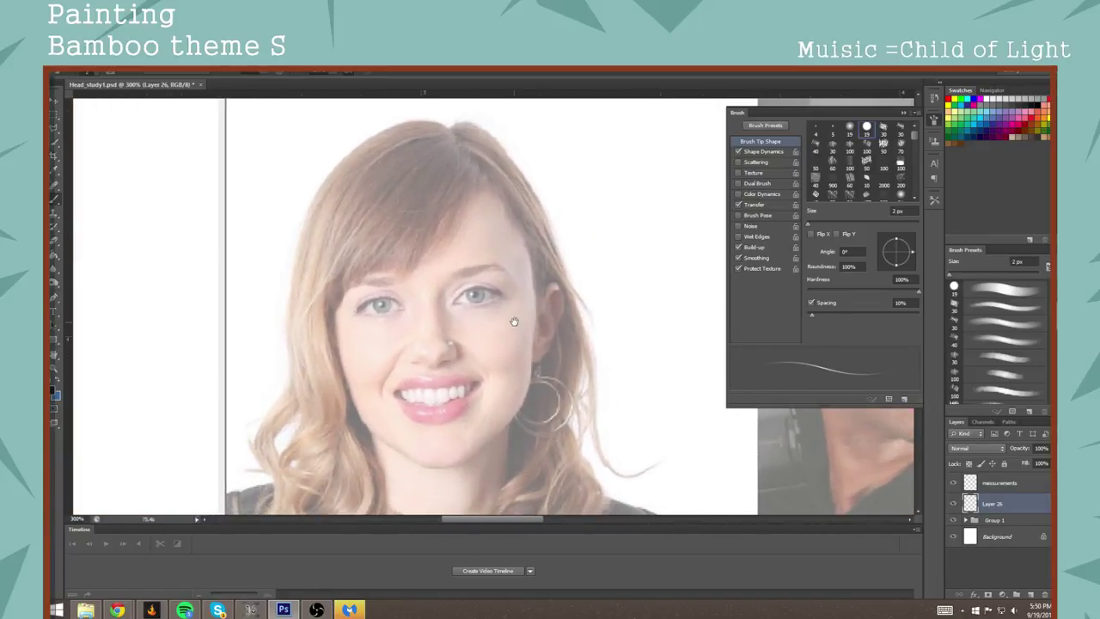
{"action": "key", "text": "z"}
{"action": "left_click", "coordinate": [526, 355], "text": "alt"}
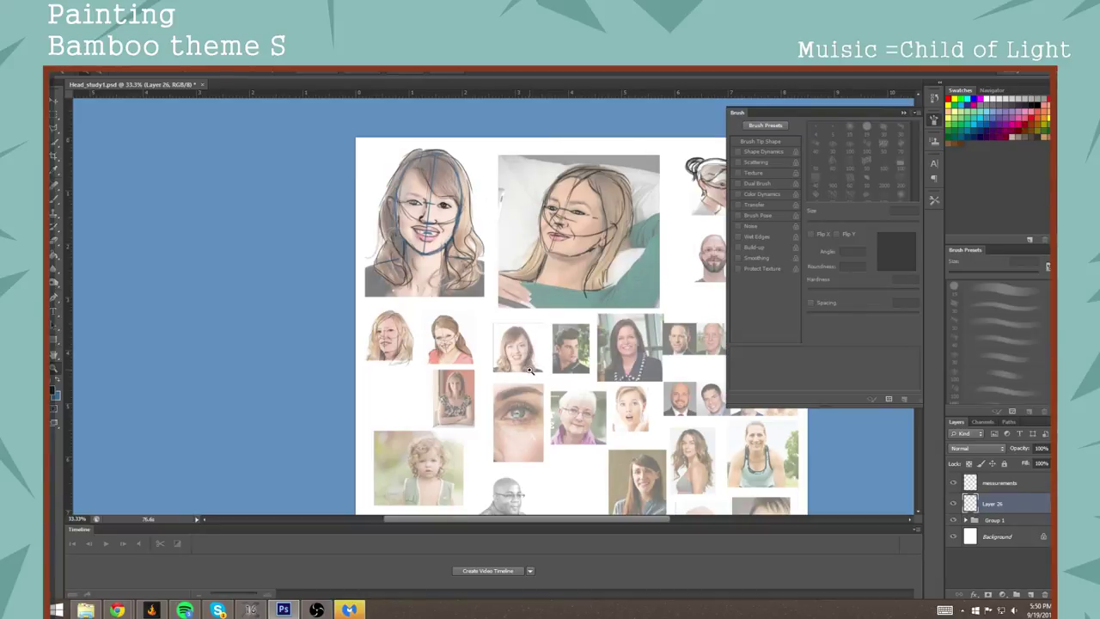
{"action": "scroll", "coordinate": [535, 369], "scroll_direction": "up", "scroll_amount": 5}
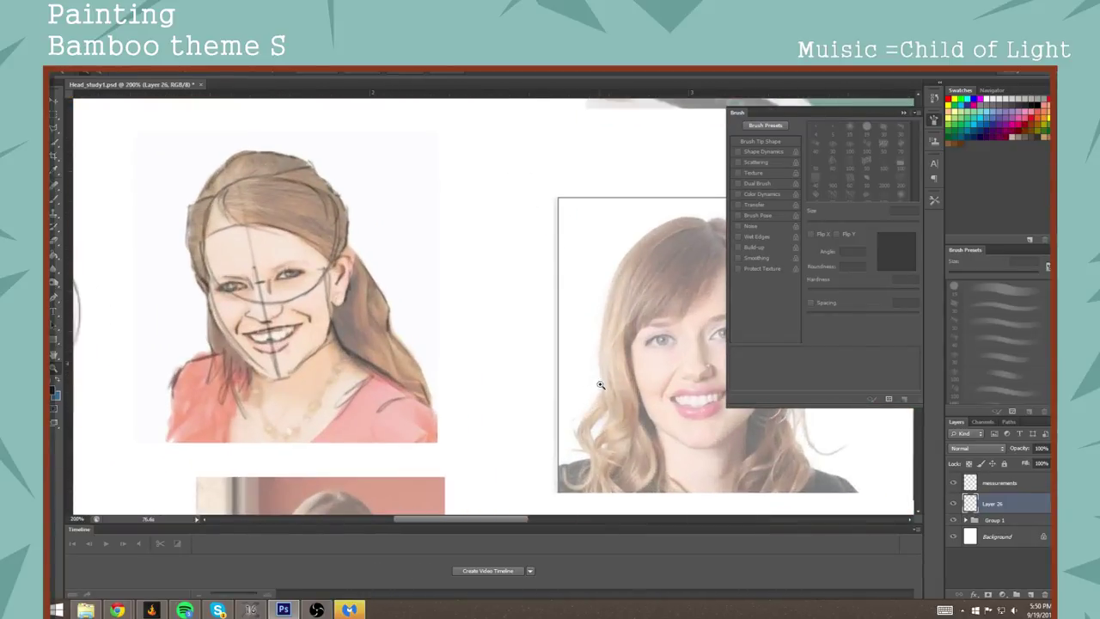
{"action": "scroll", "coordinate": [600, 393], "scroll_direction": "down", "scroll_amount": 4}
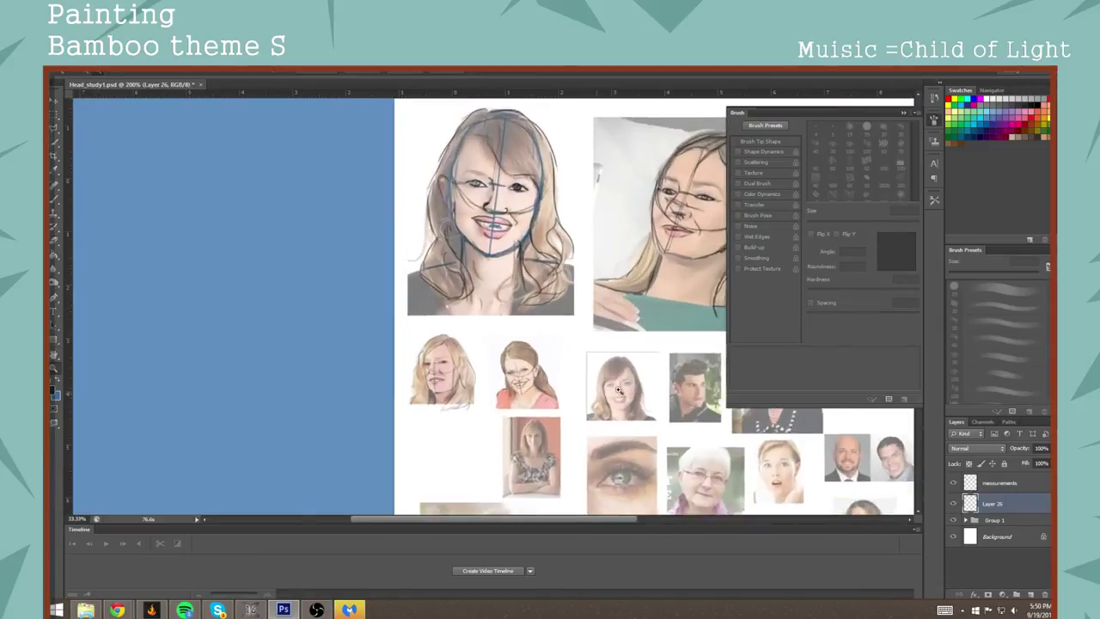
{"action": "scroll", "coordinate": [529, 376], "scroll_direction": "down", "scroll_amount": 2}
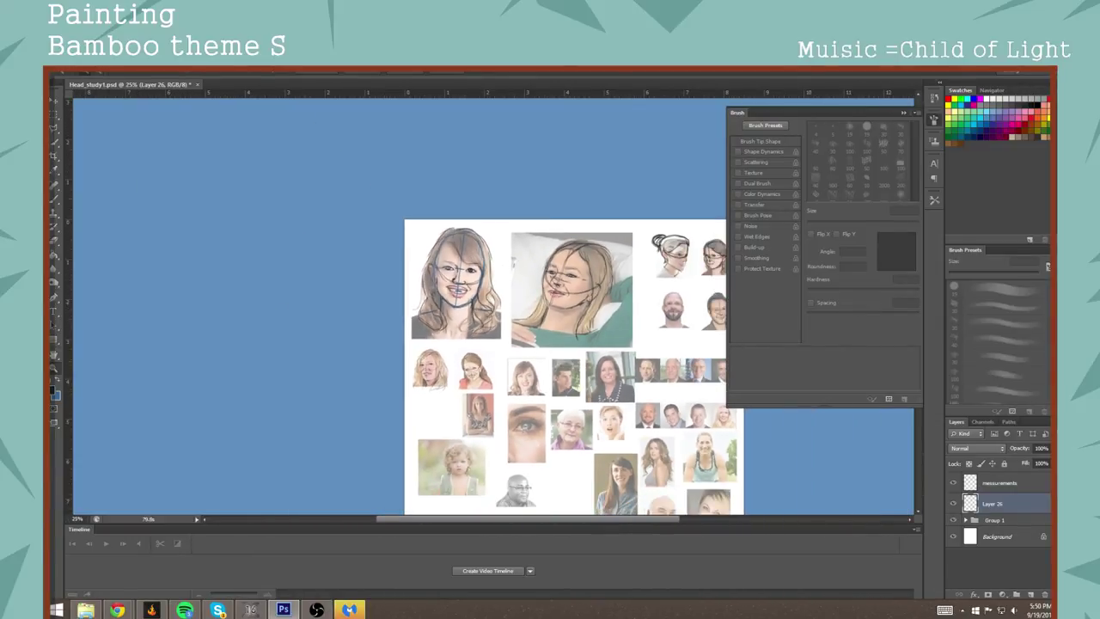
Step: Marquee-select the large sketched portrait of the woman with bangs, and copy it merged with both Layer 26 and Group 1 selected
{"action": "left_click", "coordinate": [55, 121]}
{"action": "left_click_drag", "start_coordinate": [413, 224], "coordinate": [503, 342]}
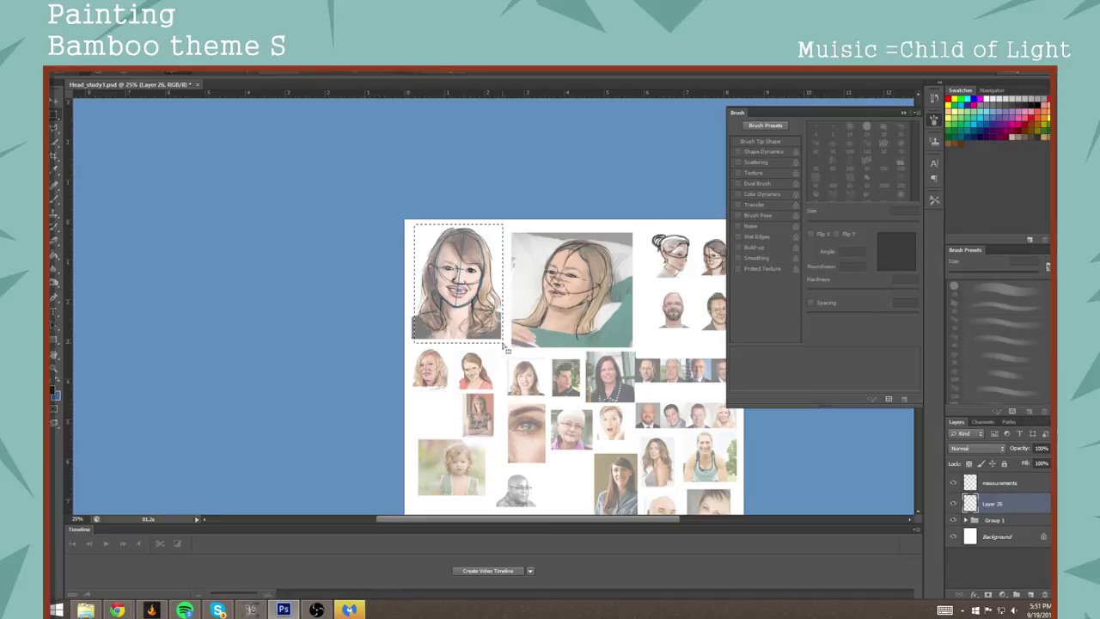
{"action": "left_click", "coordinate": [1003, 521], "text": "shift"}
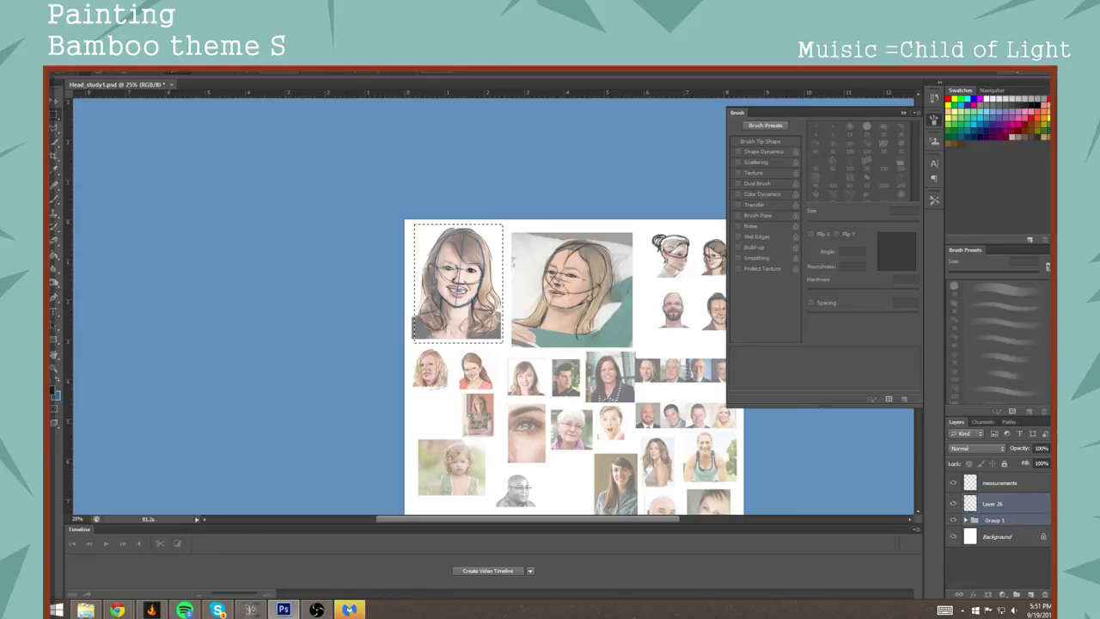
{"action": "left_click", "coordinate": [92, 70]}
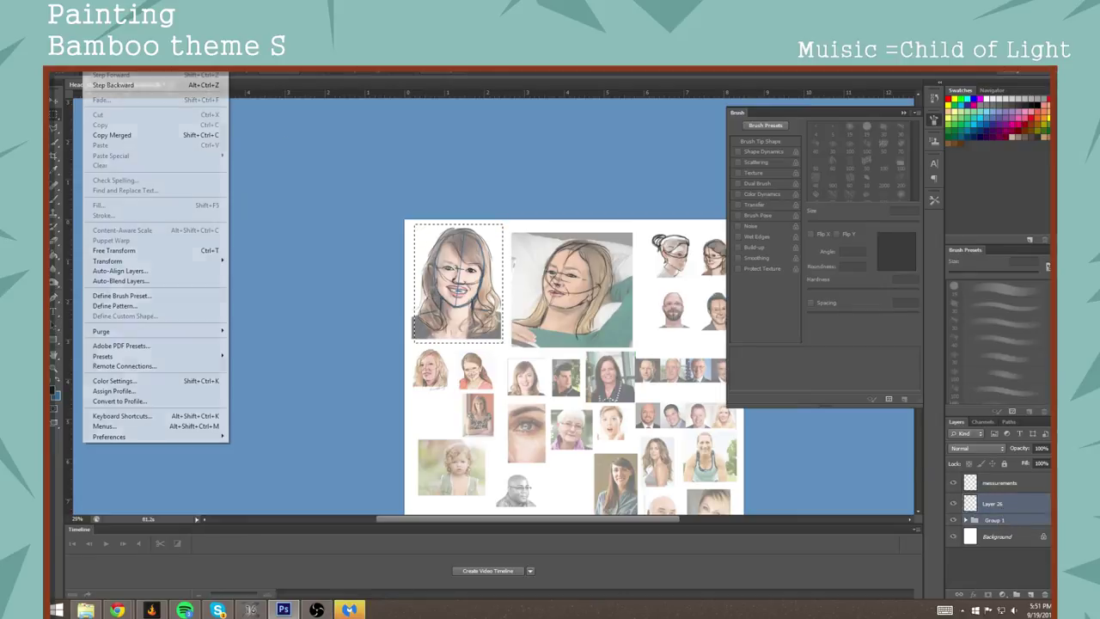
{"action": "left_click", "coordinate": [128, 137]}
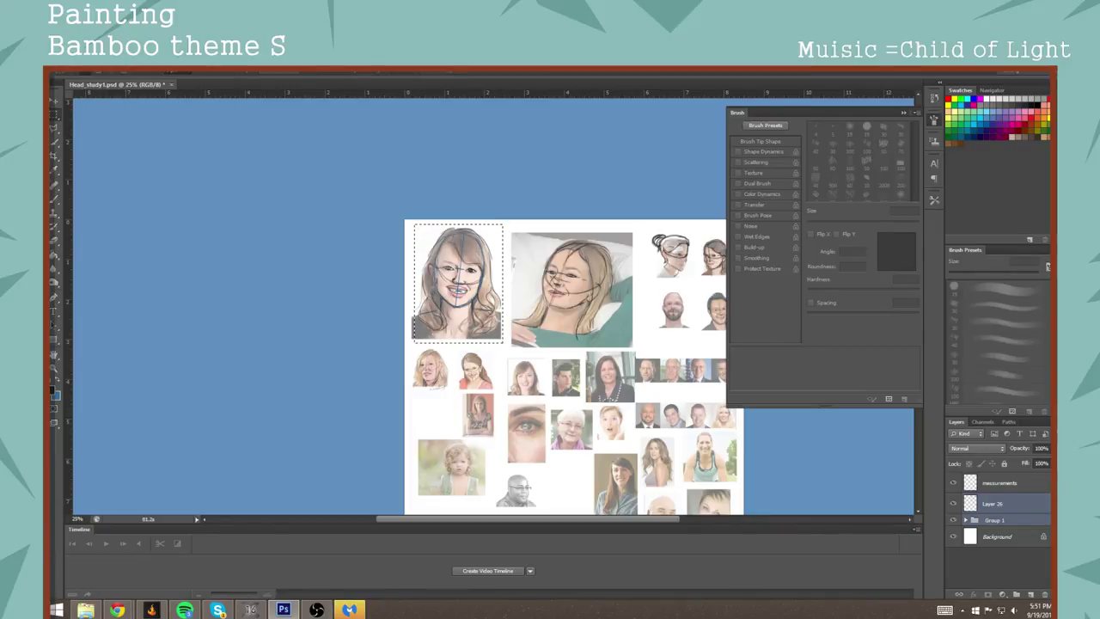
Step: Create a new 669 × 896 pixel document from the Clipboard preset at 300 pixels/inch with a white background
{"action": "left_click", "coordinate": [73, 70]}
{"action": "left_click", "coordinate": [84, 72]}
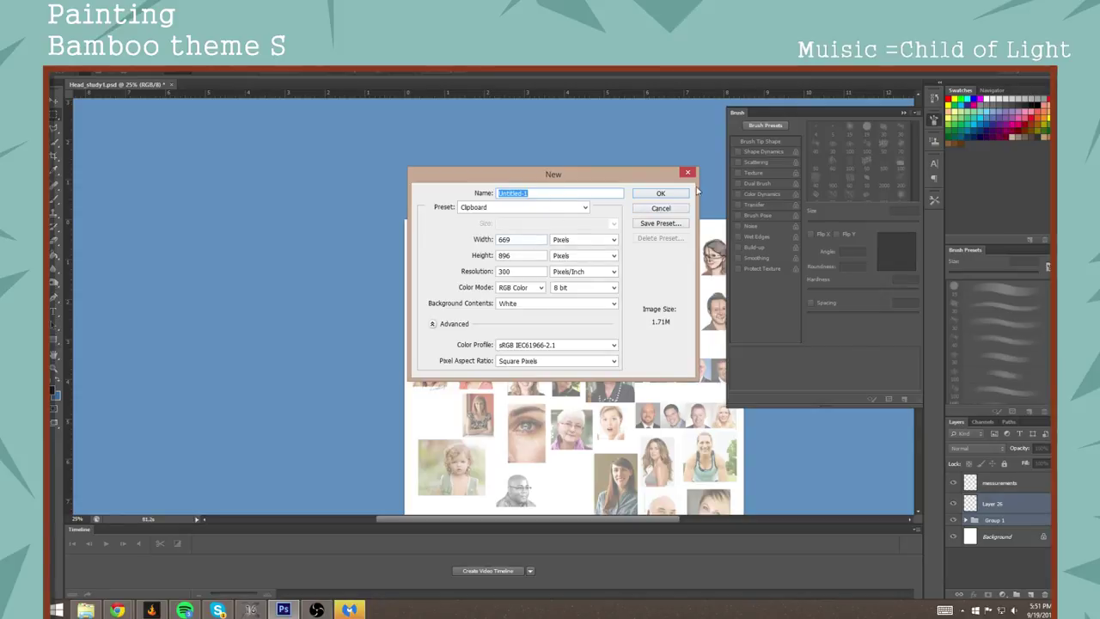
{"action": "left_click", "coordinate": [674, 195]}
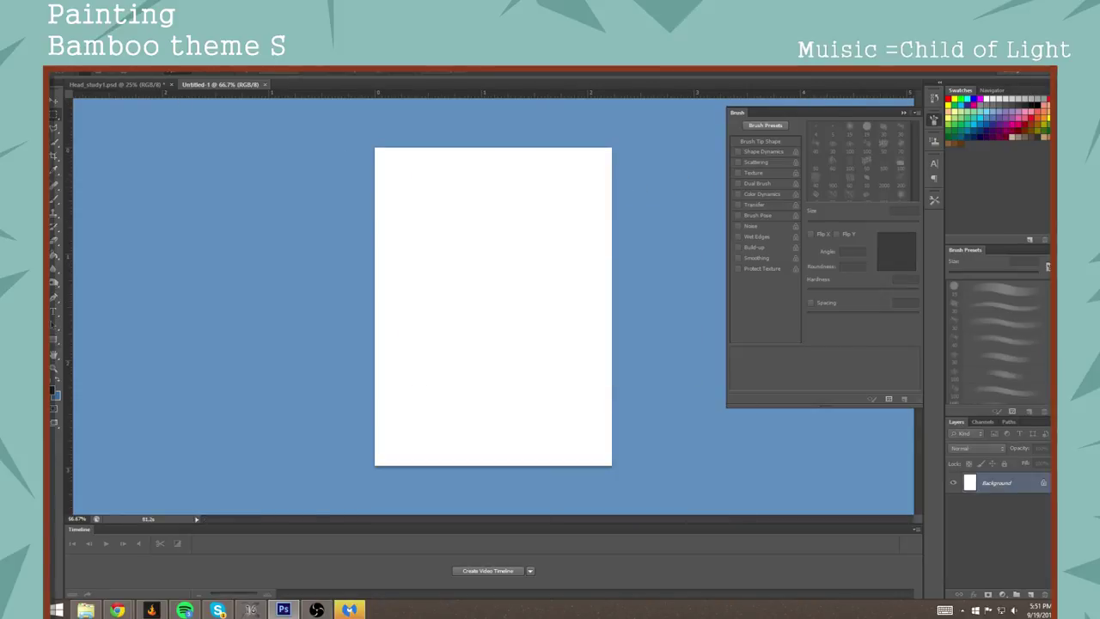
Step: Paste the merged sketch portrait into the new document, and delete the pasted layer
{"action": "left_click", "coordinate": [91, 72]}
{"action": "left_click", "coordinate": [113, 146]}
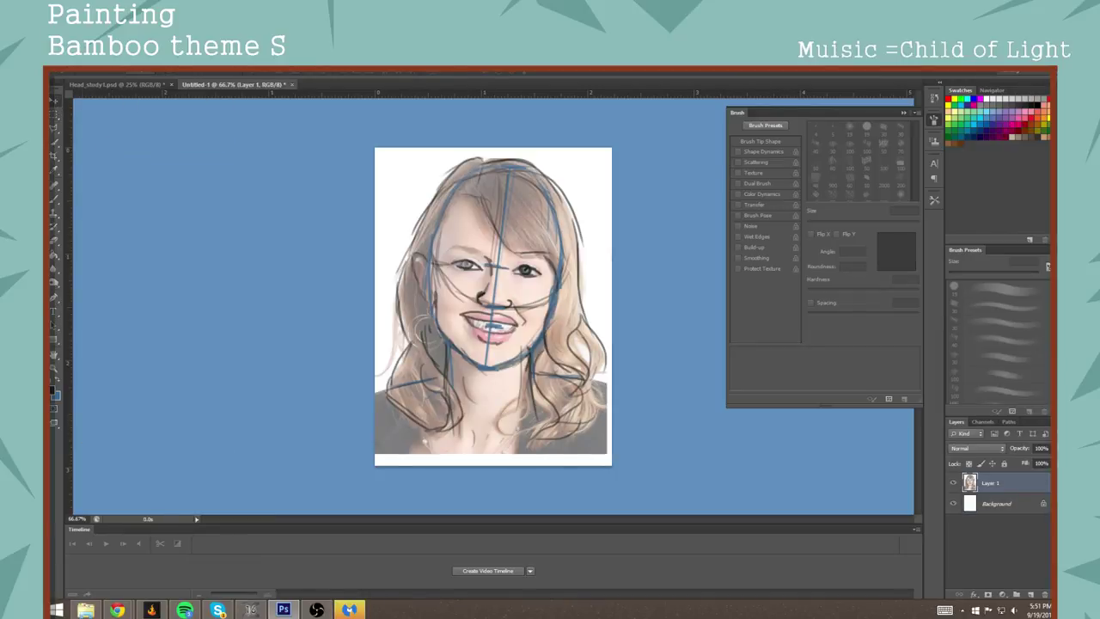
{"action": "key", "text": "alt+f"}
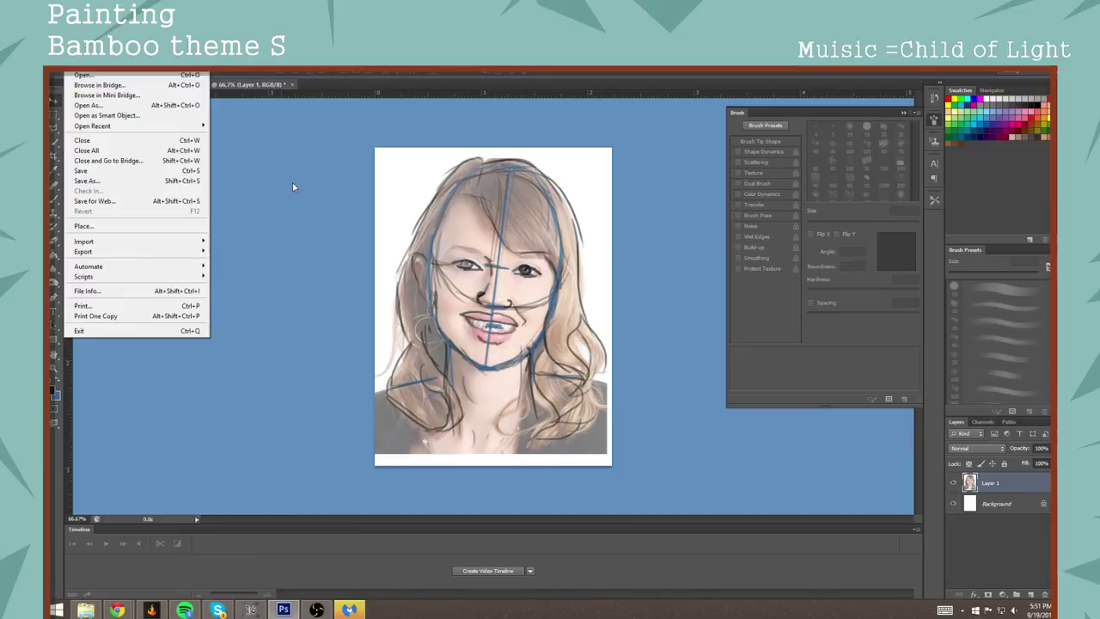
{"action": "left_click", "coordinate": [293, 183]}
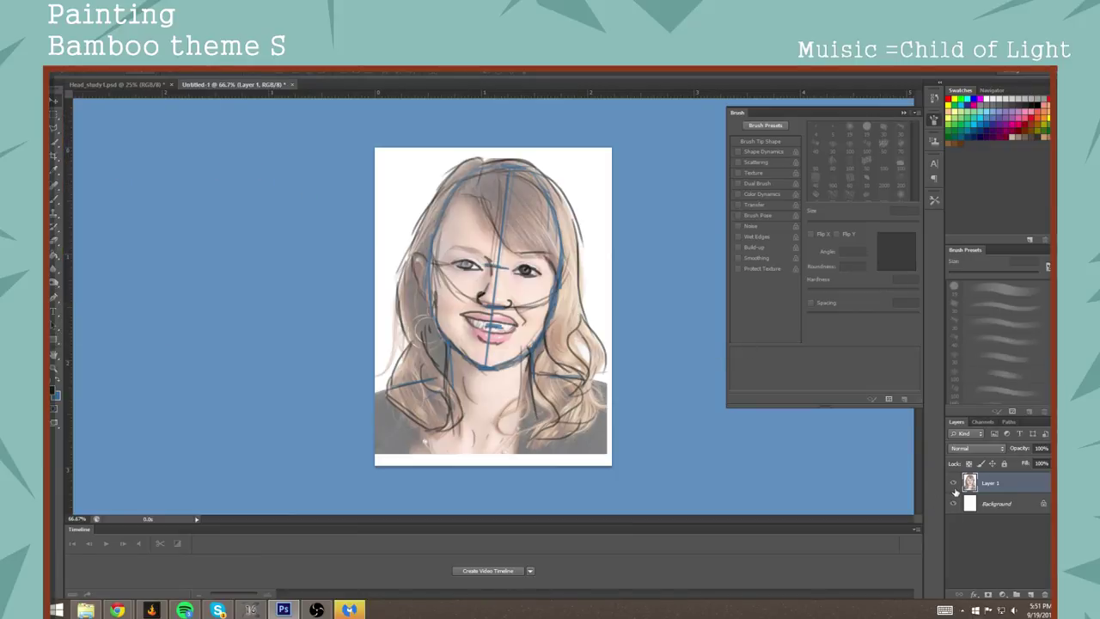
{"action": "key", "text": "Delete"}
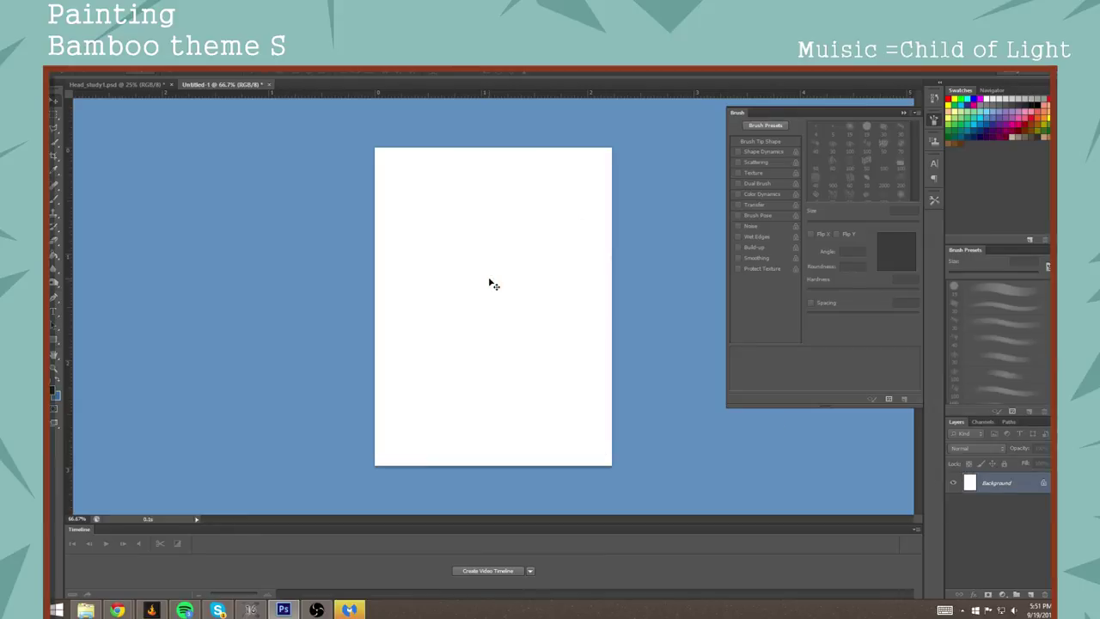
Step: Try to copy the marquee area of Head_study1.psd with Group 1 selected, and paste it into Untitled-1
{"action": "left_click", "coordinate": [113, 84]}
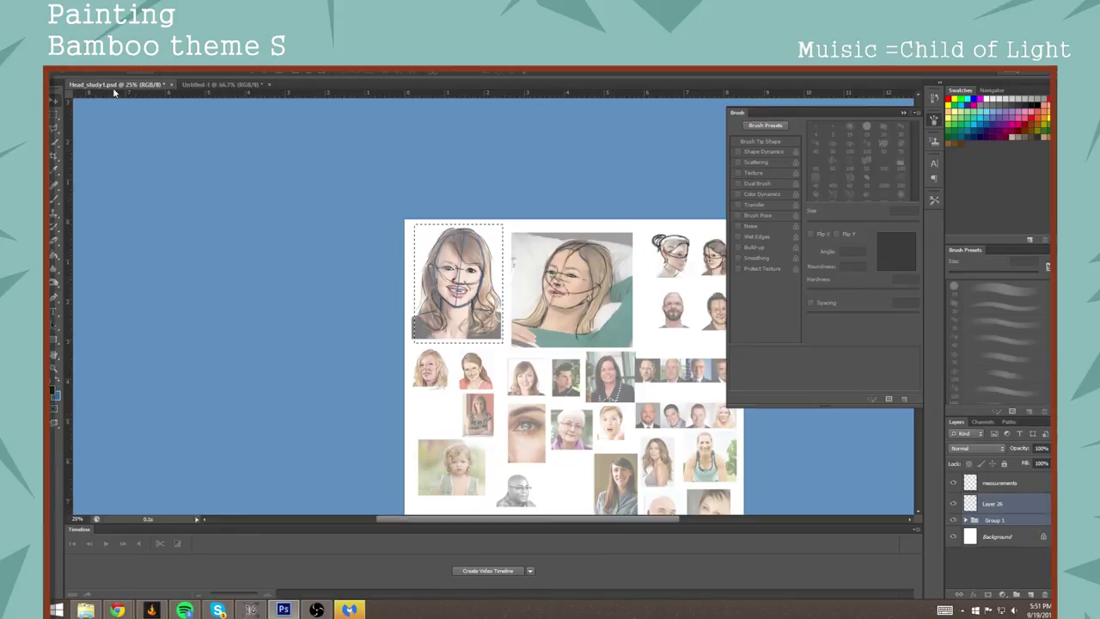
{"action": "left_click", "coordinate": [992, 522]}
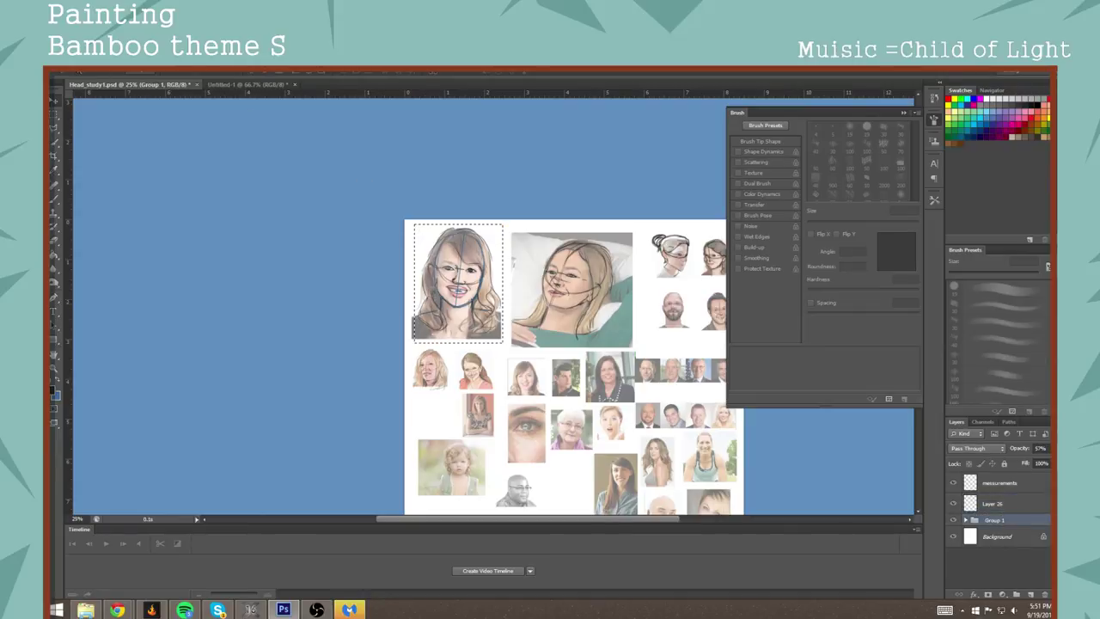
{"action": "left_click", "coordinate": [91, 71]}
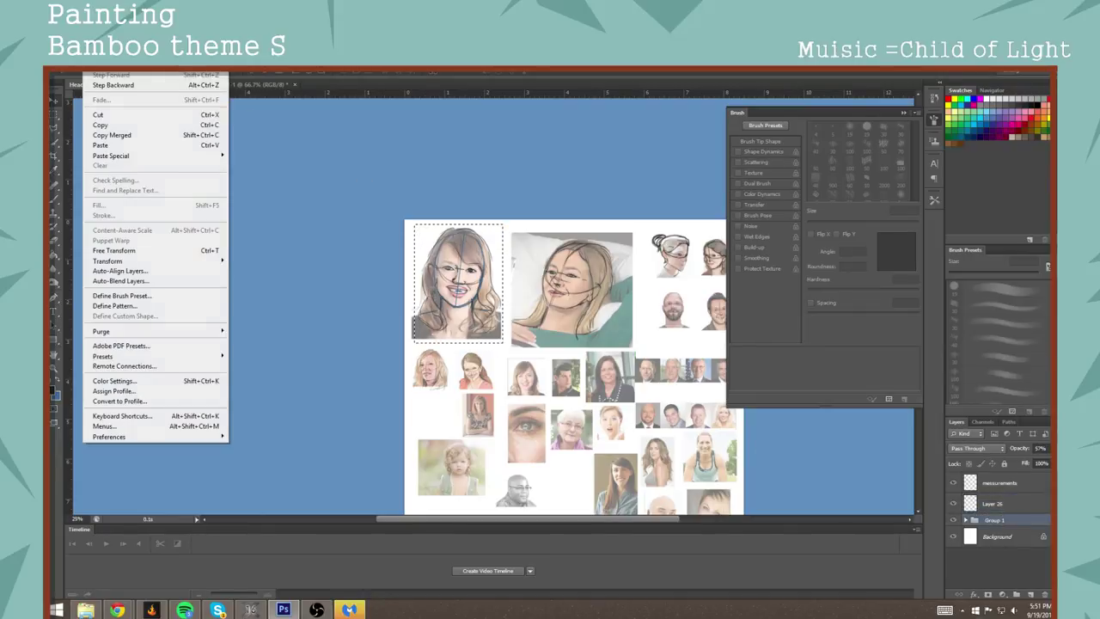
{"action": "left_click", "coordinate": [203, 126]}
{"action": "left_click", "coordinate": [209, 85]}
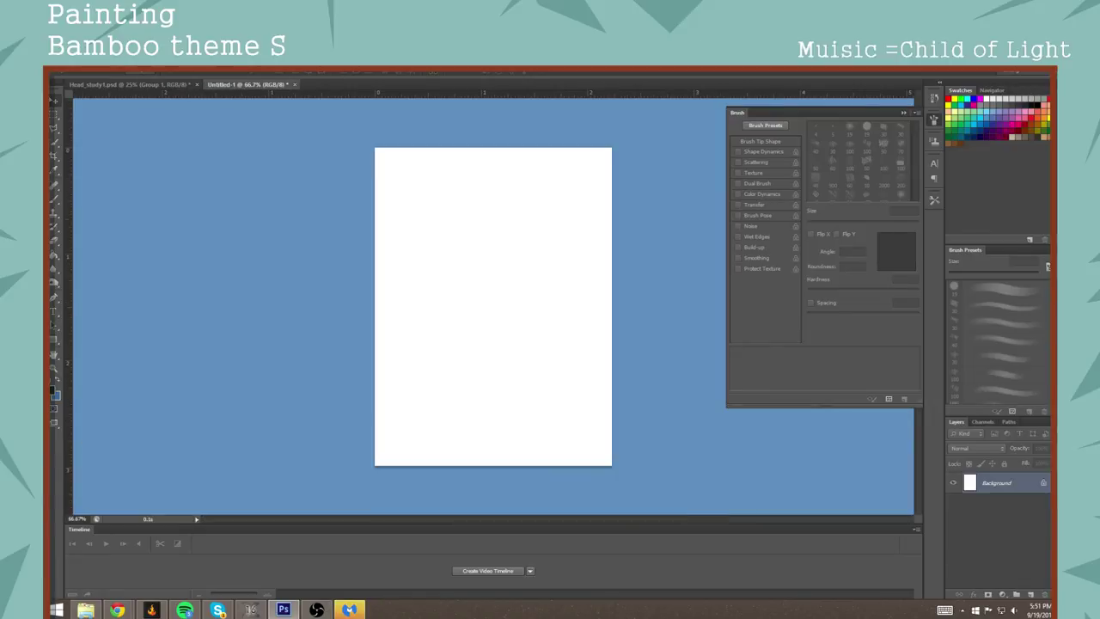
{"action": "left_click", "coordinate": [88, 73]}
{"action": "left_click", "coordinate": [121, 144]}
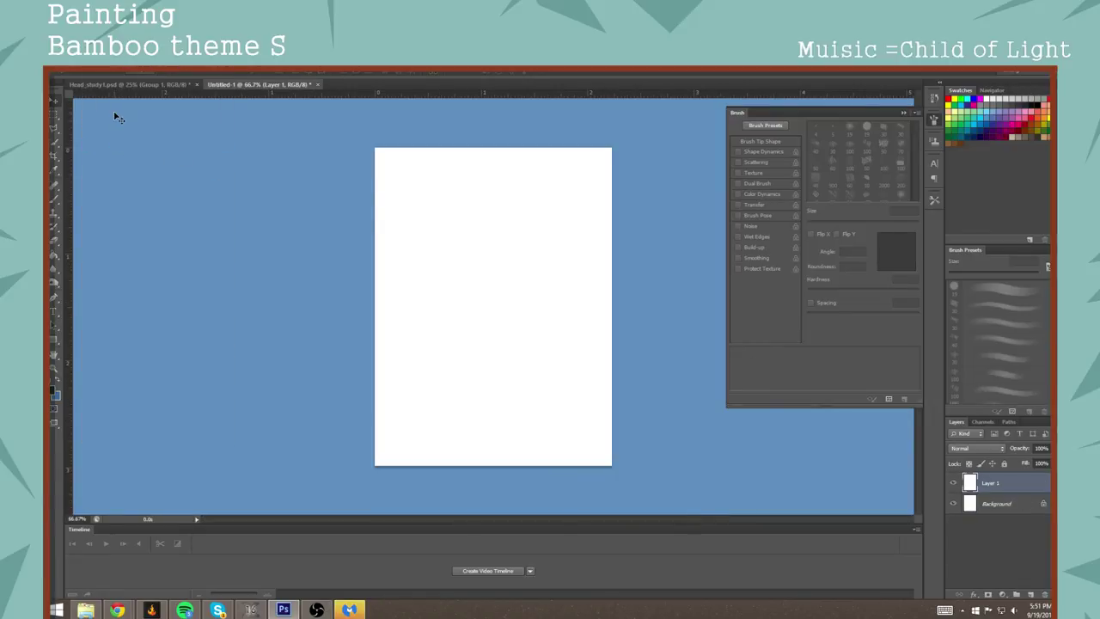
Step: In Head_study1.psd, copy the marquee area of the original portrait from Layer 1 inside Group 1
{"action": "left_click", "coordinate": [129, 84]}
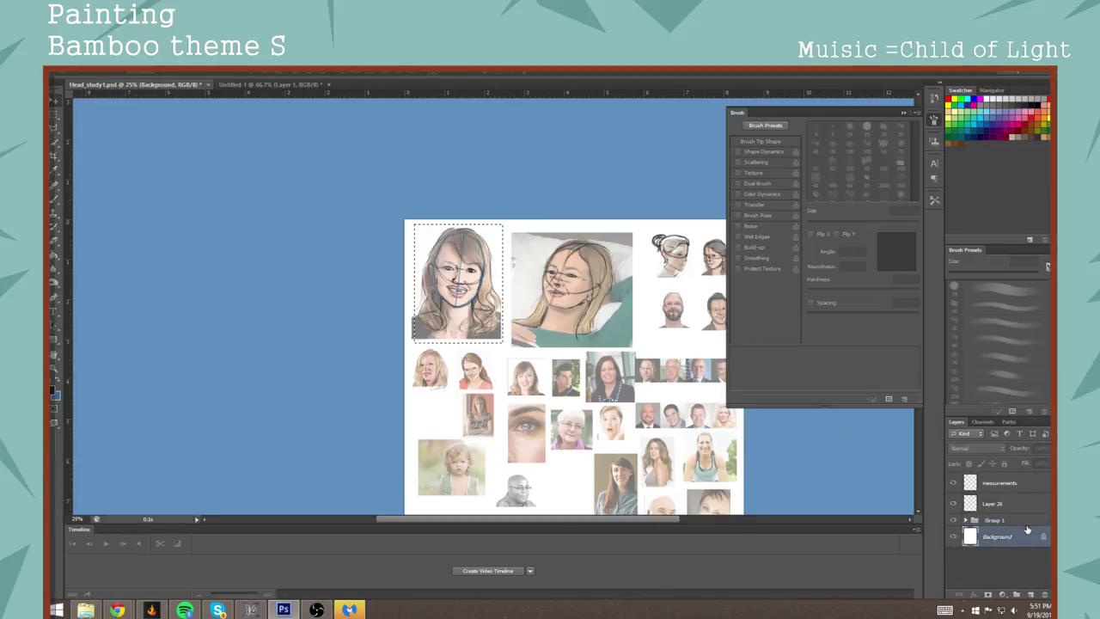
{"action": "left_click", "coordinate": [967, 521]}
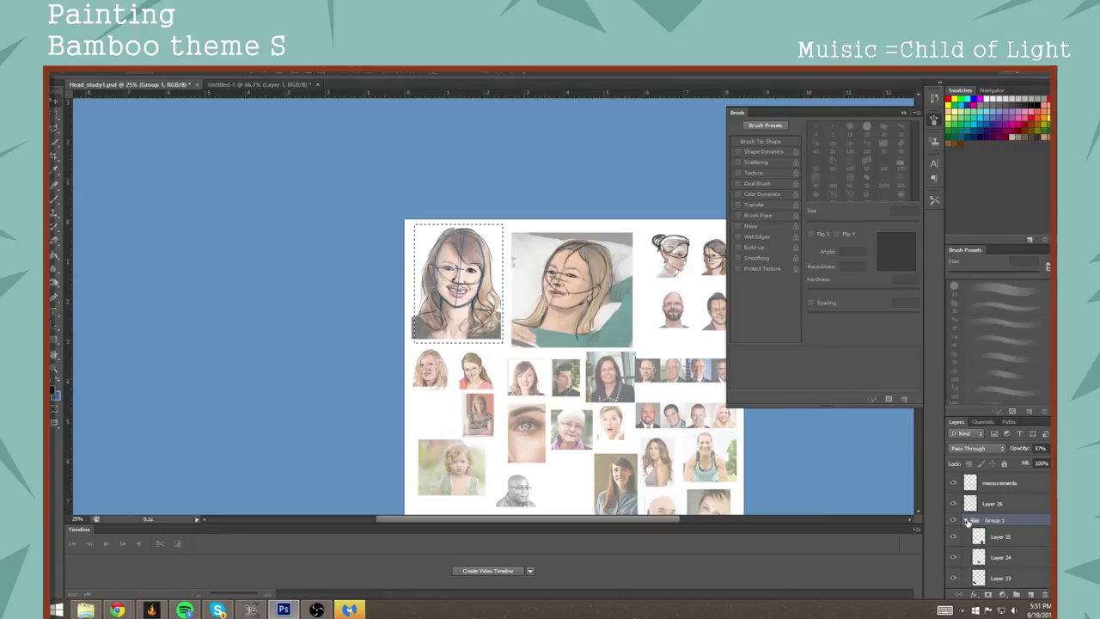
{"action": "left_click", "coordinate": [966, 521]}
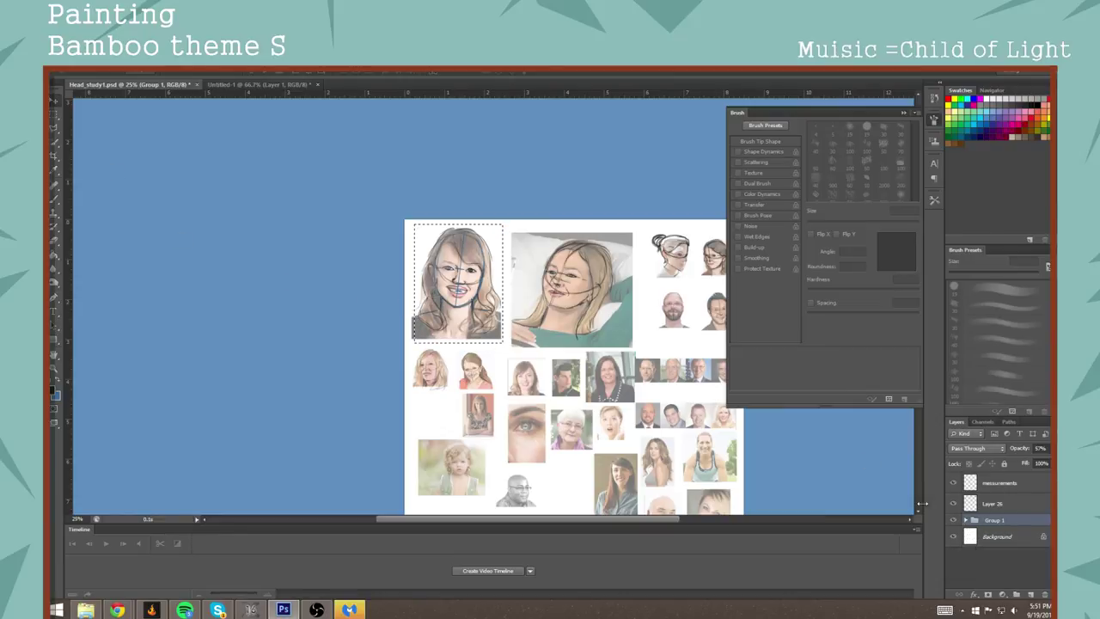
{"action": "left_click", "coordinate": [966, 521]}
{"action": "scroll", "coordinate": [1011, 557], "scroll_direction": "down", "scroll_amount": 3}
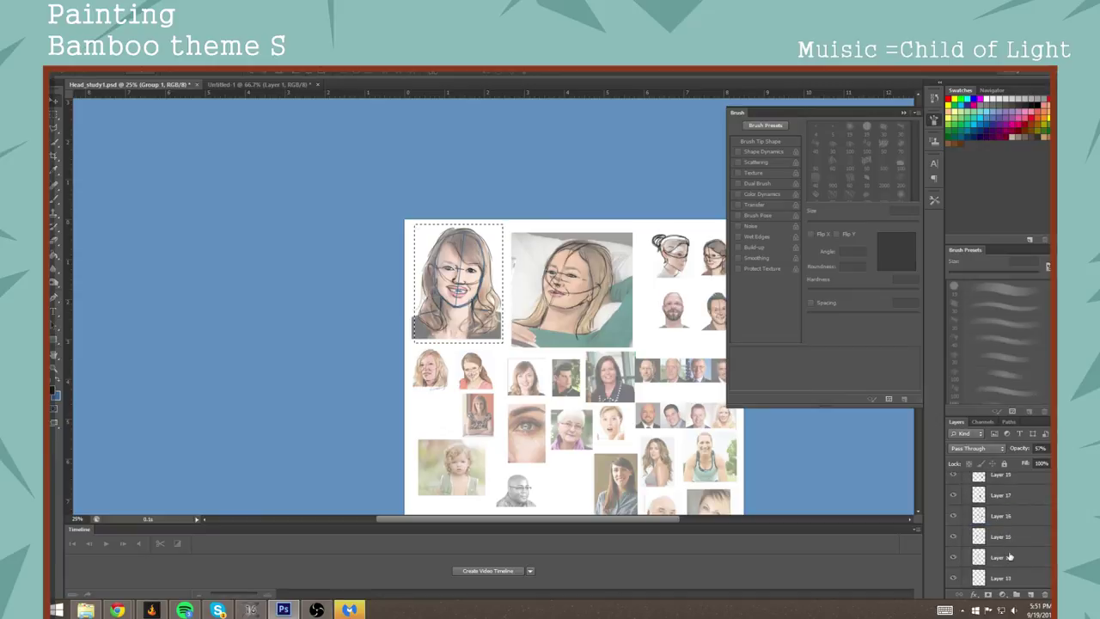
{"action": "scroll", "coordinate": [1011, 558], "scroll_direction": "down", "scroll_amount": 5}
{"action": "left_click", "coordinate": [998, 557]}
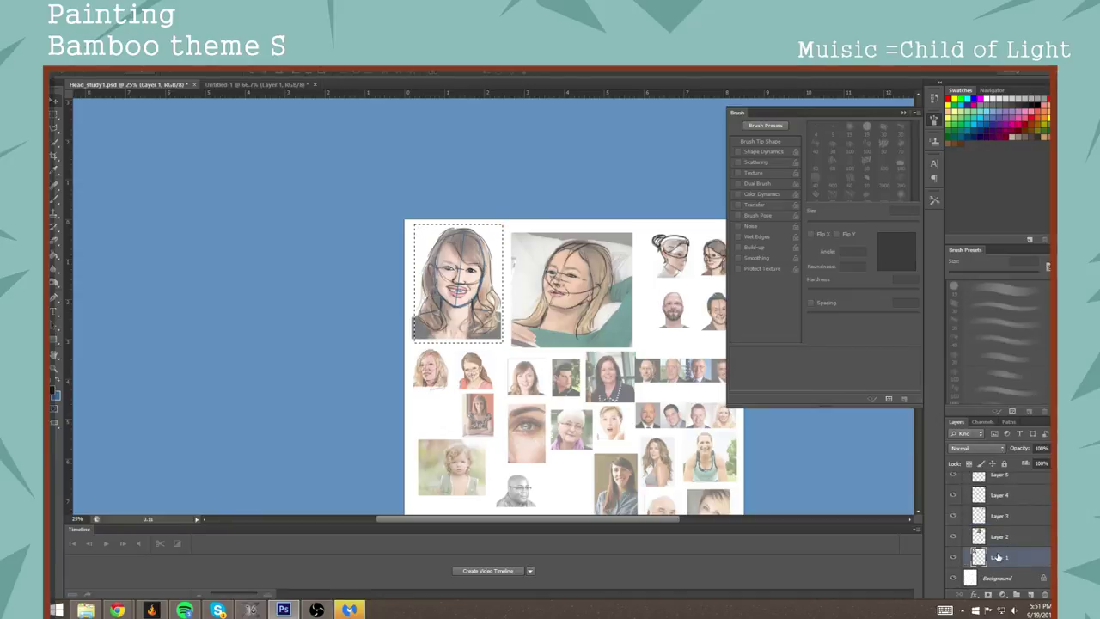
{"action": "left_click", "coordinate": [91, 72]}
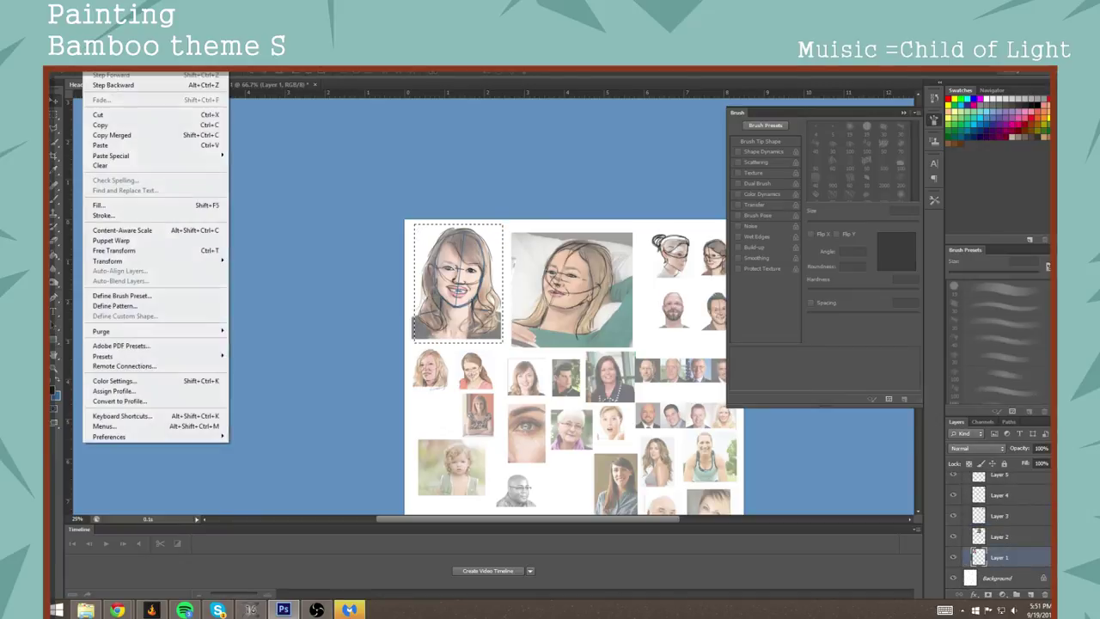
{"action": "left_click", "coordinate": [101, 127]}
Step: Paste the clean portrait photo into the Untitled-1 document
{"action": "left_click", "coordinate": [258, 84]}
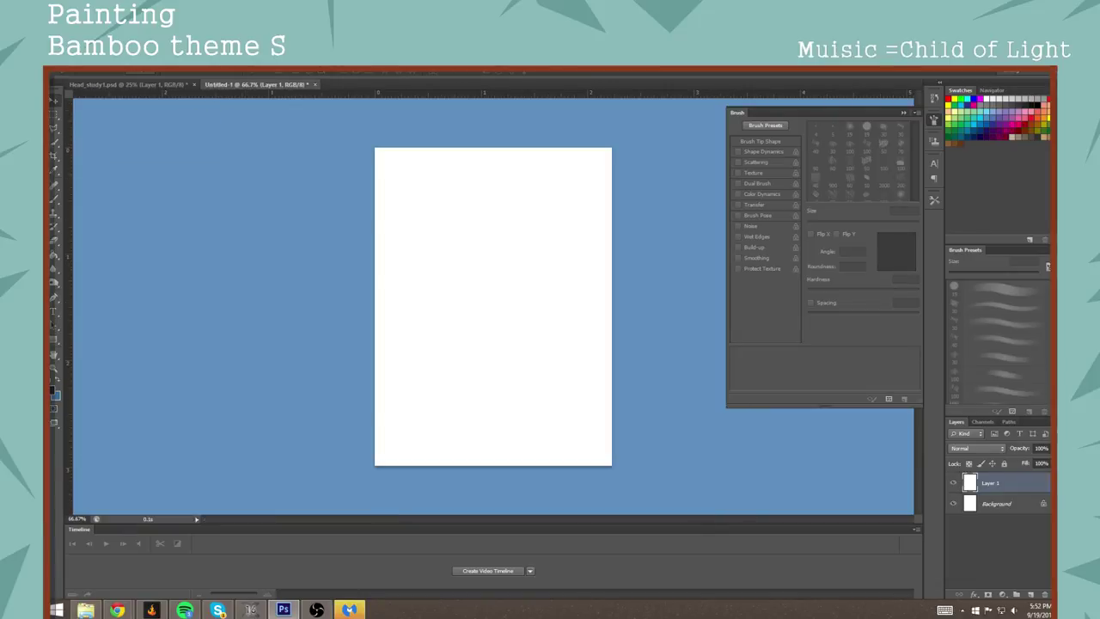
{"action": "key", "text": "alt+f"}
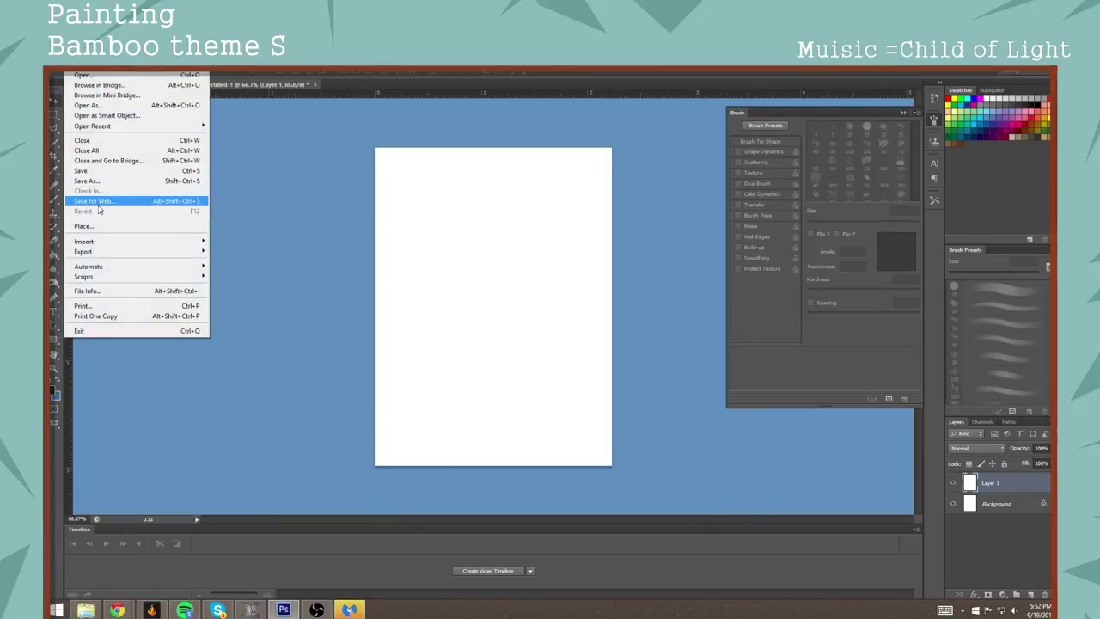
{"action": "mouse_move", "coordinate": [95, 241]}
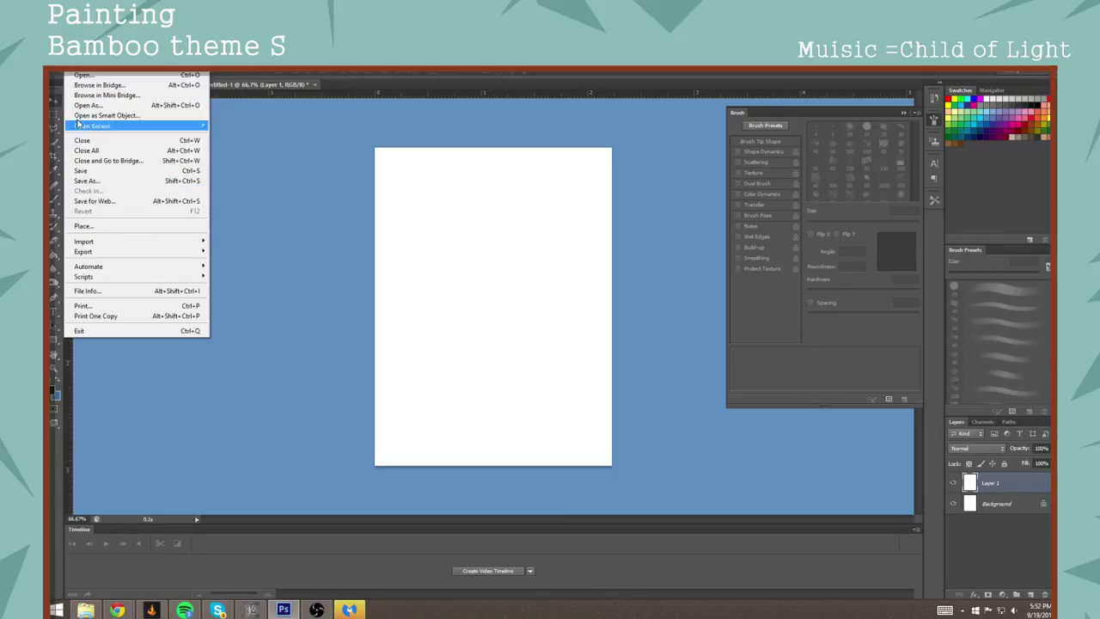
{"action": "mouse_move", "coordinate": [93, 71]}
{"action": "left_click", "coordinate": [98, 147]}
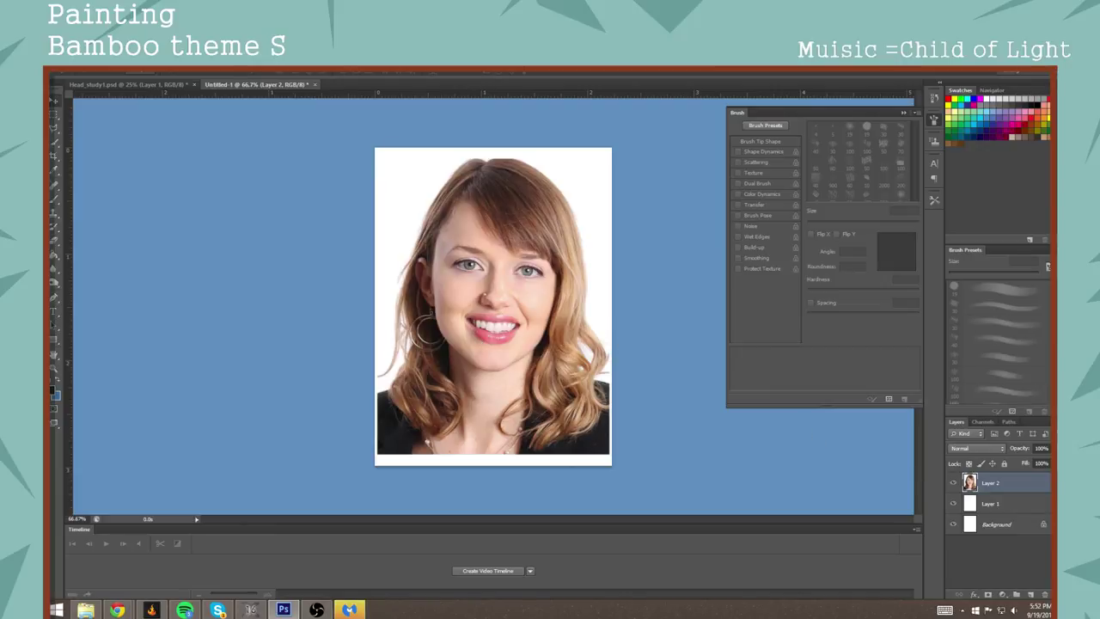
Step: Convert the pasted portrait to grayscale with a Black & White adjustment, and add a new empty layer above it
{"action": "left_click", "coordinate": [117, 71]}
{"action": "mouse_move", "coordinate": [130, 80]}
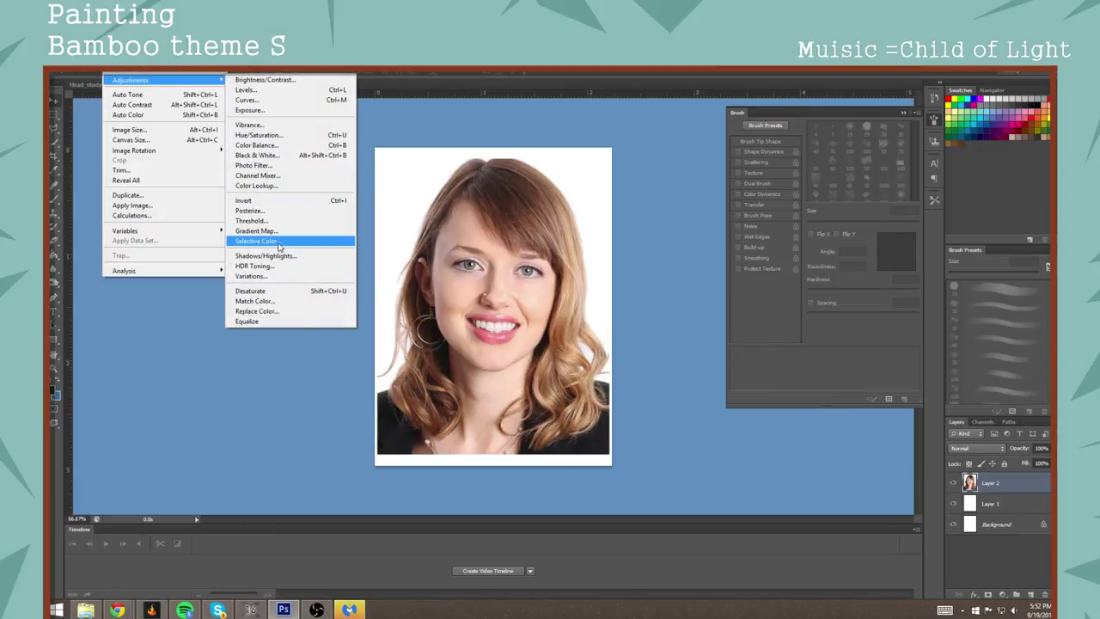
{"action": "left_click", "coordinate": [260, 155]}
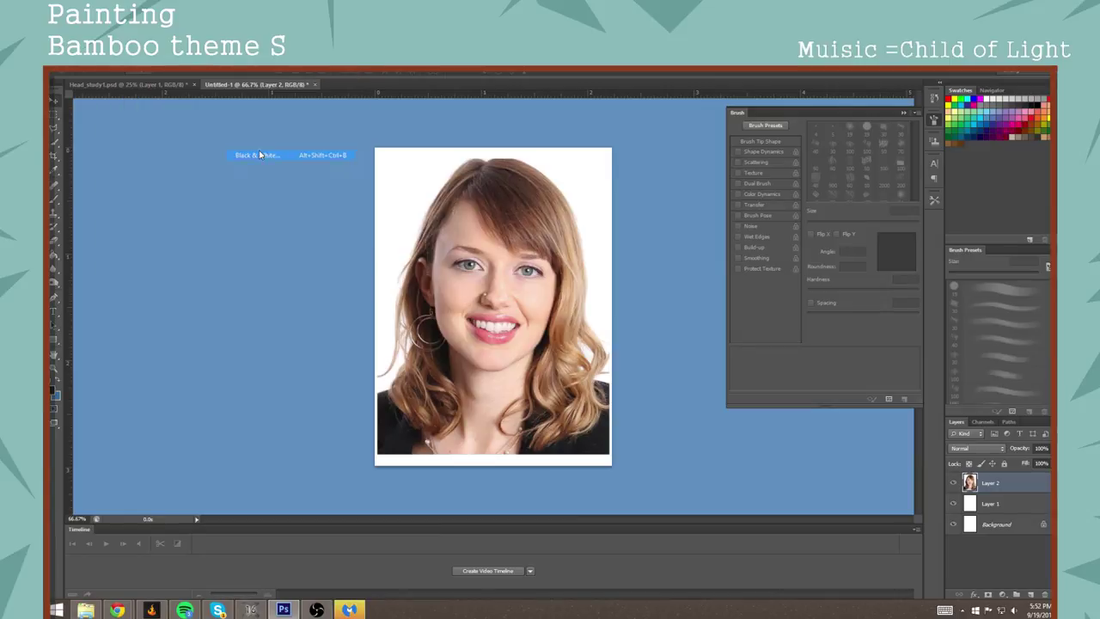
{"action": "left_click_drag", "start_coordinate": [537, 140], "coordinate": [758, 267]}
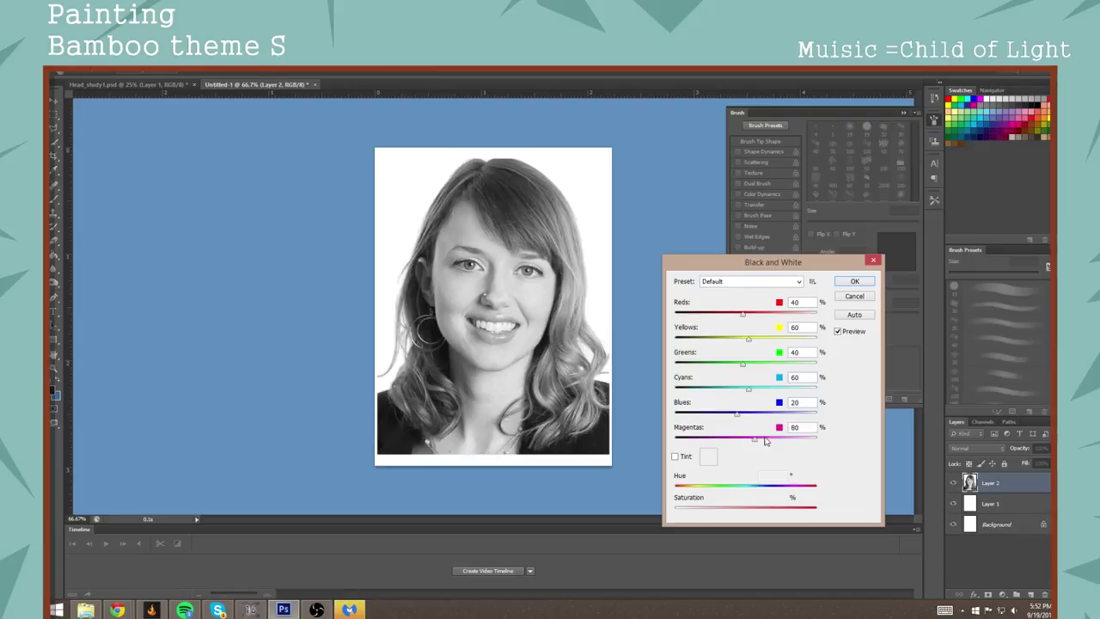
{"action": "left_click_drag", "start_coordinate": [754, 440], "coordinate": [728, 397]}
{"action": "left_click", "coordinate": [852, 283]}
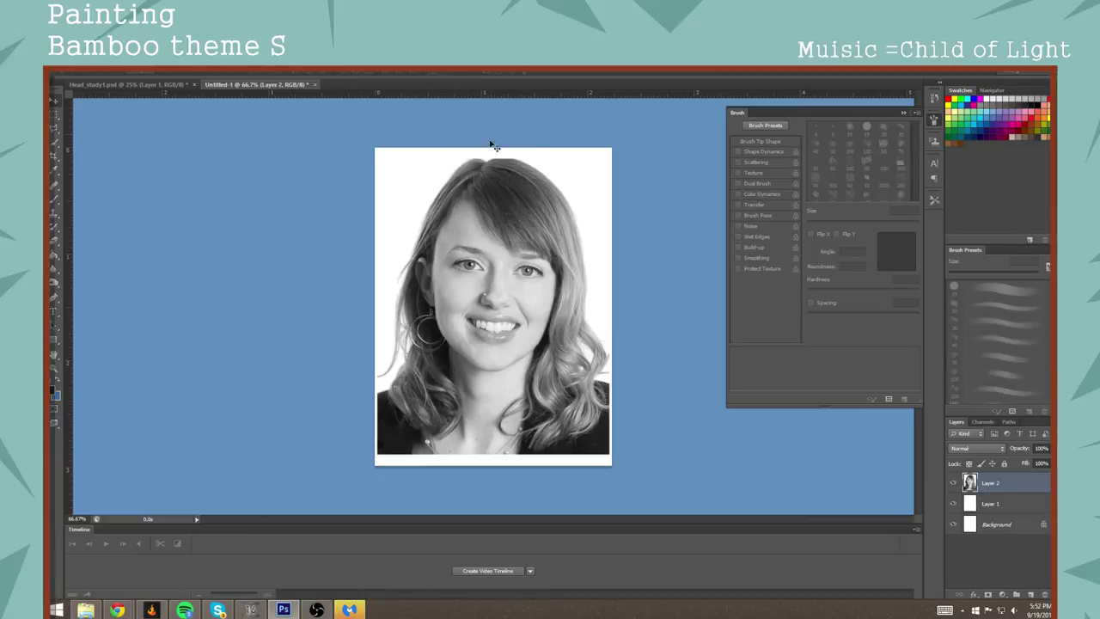
{"action": "left_click", "coordinate": [1032, 594]}
{"action": "key", "text": "alt+Tab"}
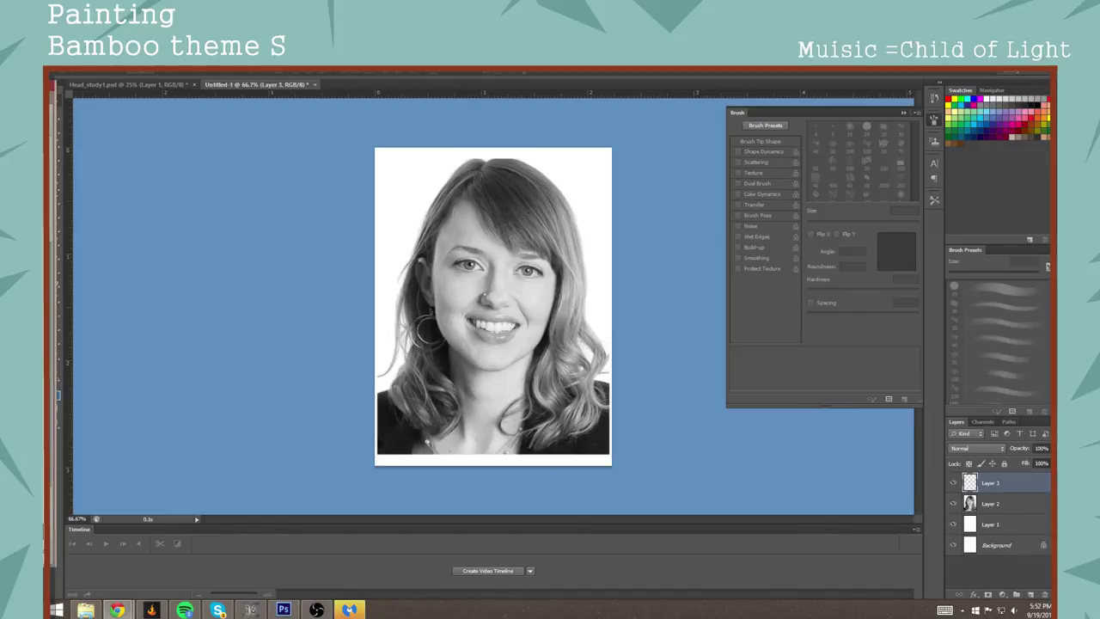